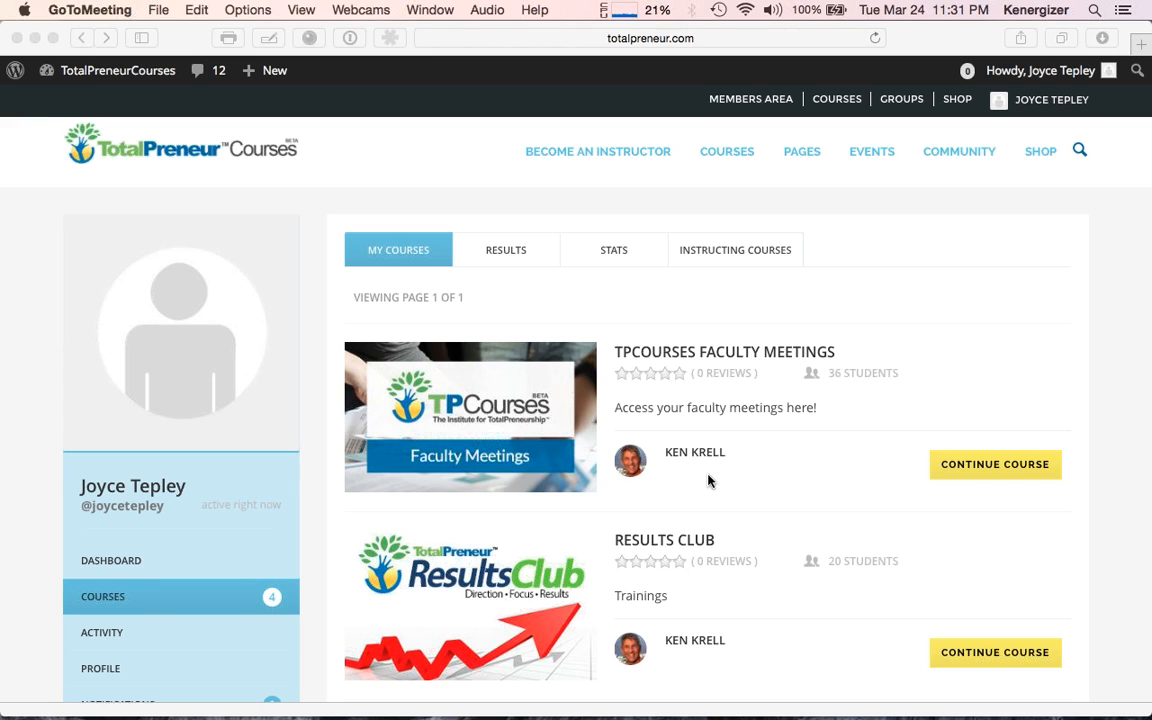
Step: Look through the enrolled courses on the profile's My Courses page and view the account menu's options
scroll(708, 481, "down", 10)
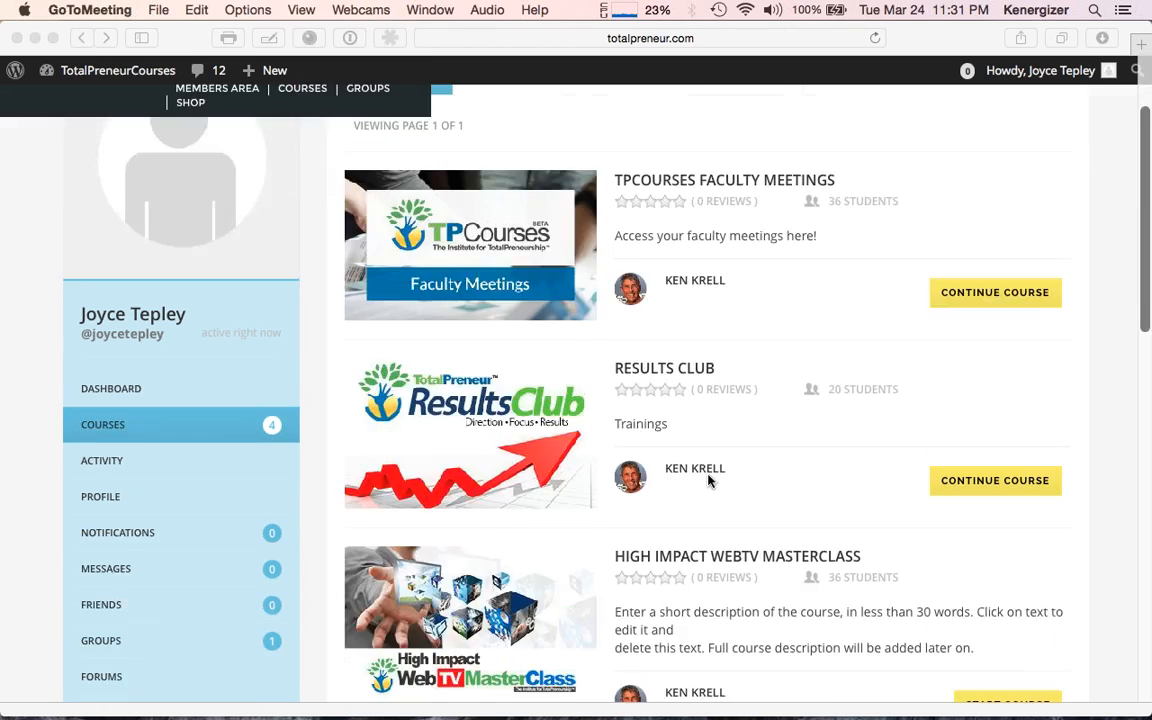
scroll(708, 481, "down", 5)
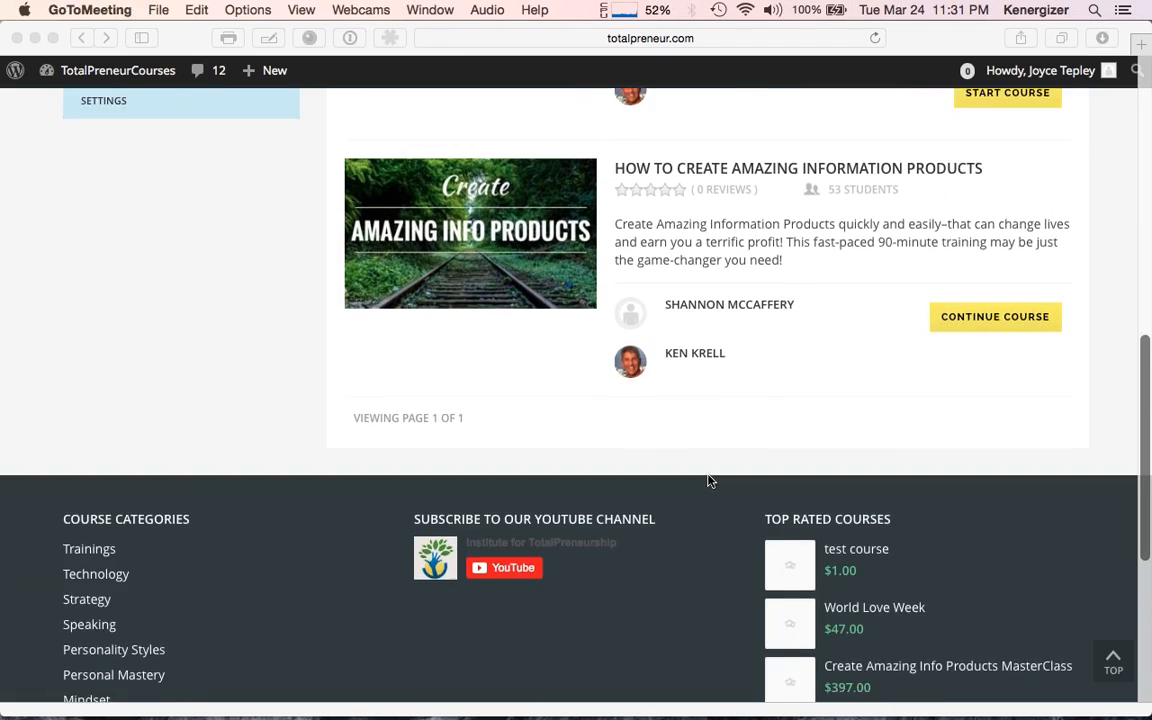
scroll(710, 478, "up", 15)
scroll(718, 463, "down", 1)
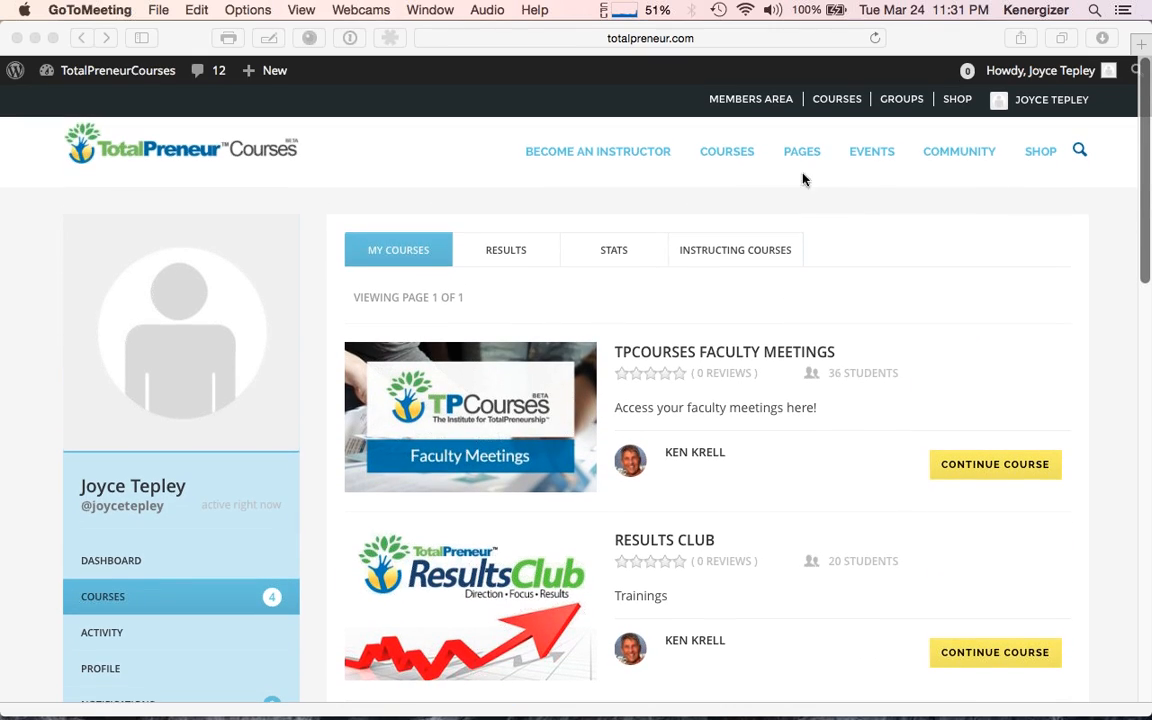
left_click(733, 156)
mouse_move(771, 150)
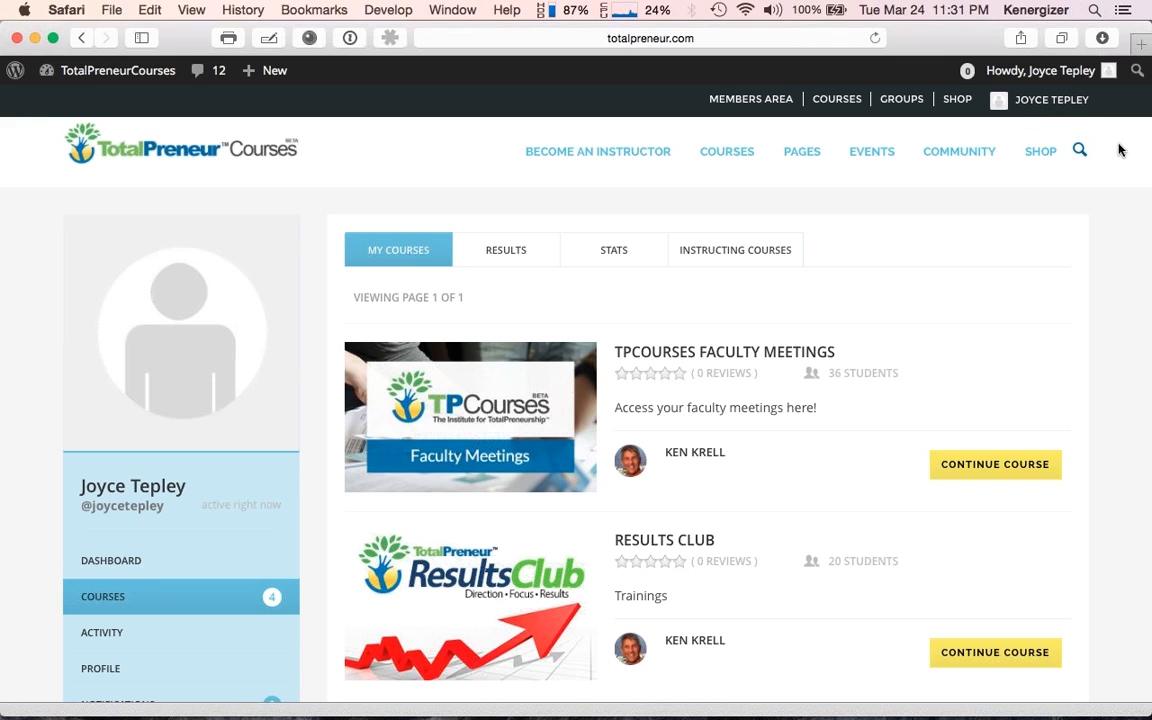
left_click(1149, 160)
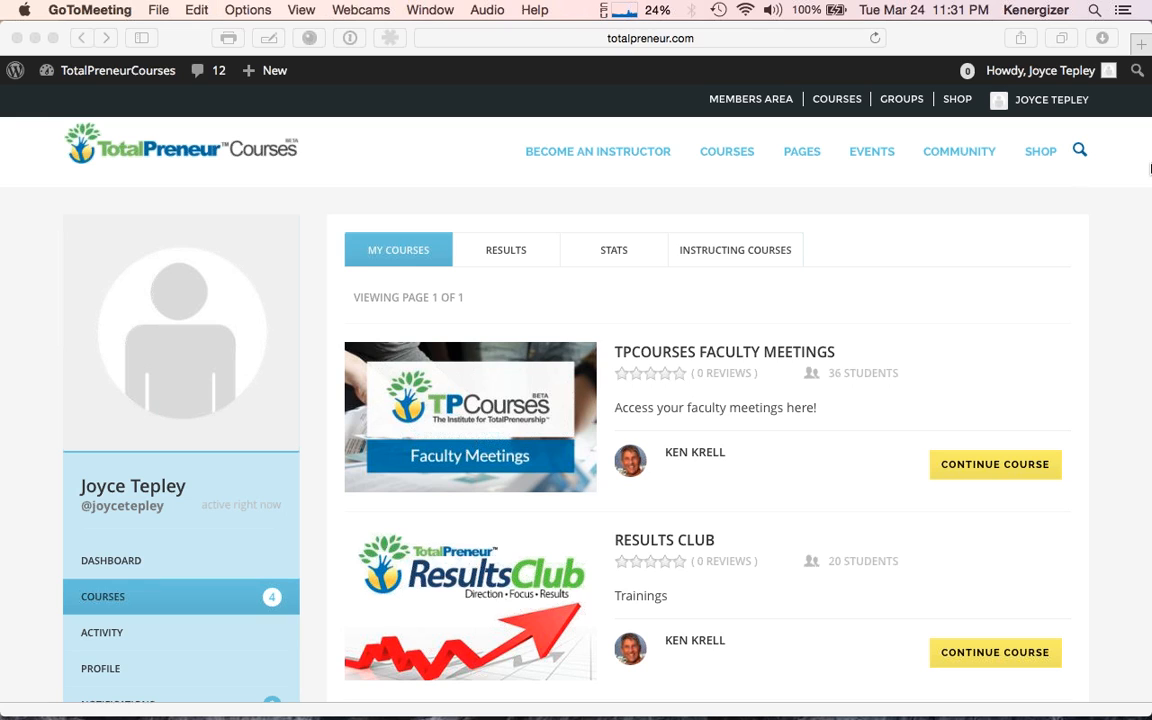
left_click(1042, 104)
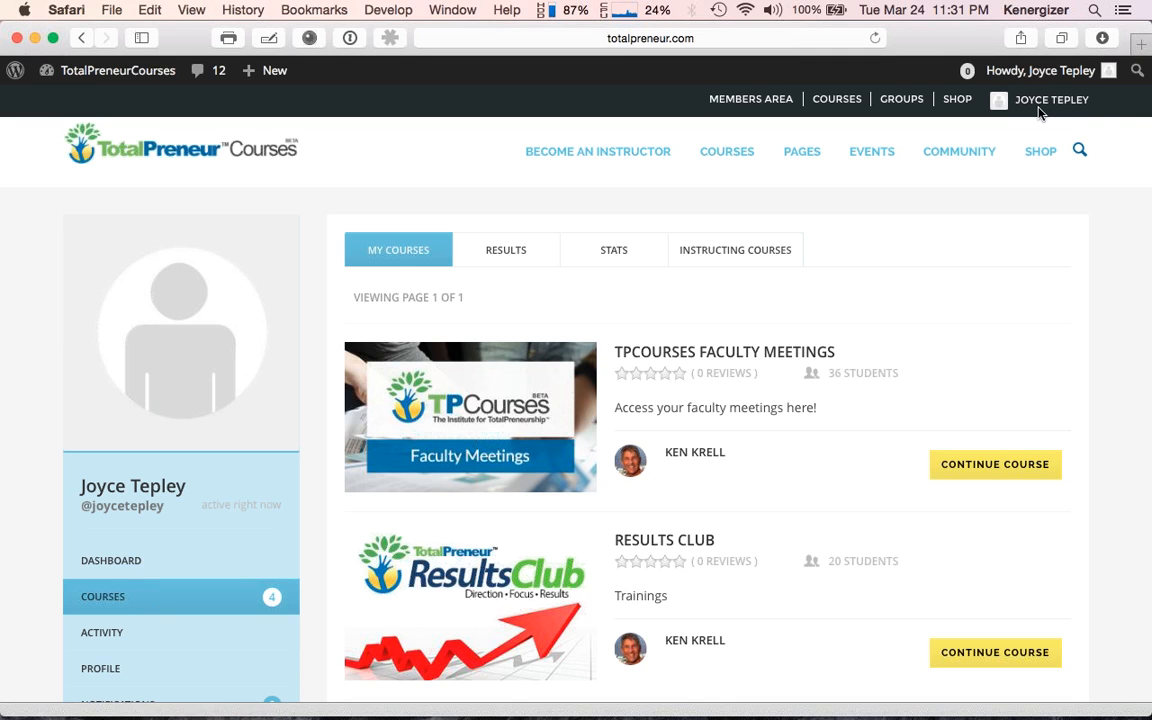
left_click(1040, 108)
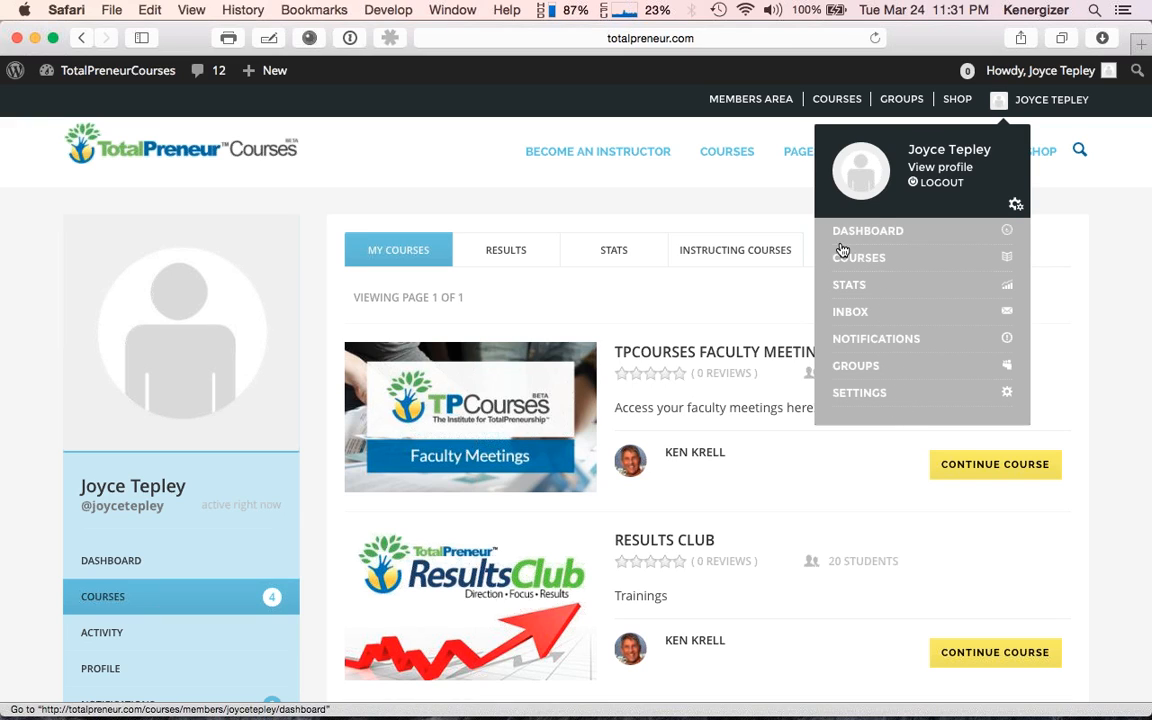
Step: Open the Master The Art Of Thriving course from the list of instructing courses
left_click(746, 258)
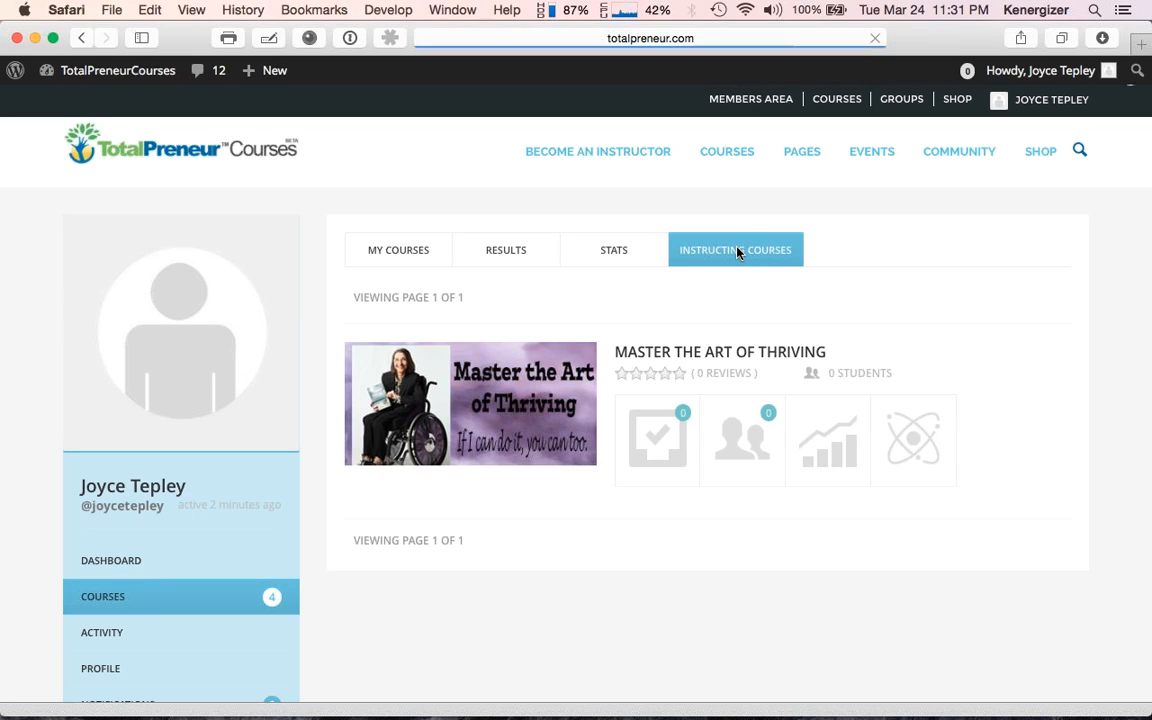
left_click(732, 359)
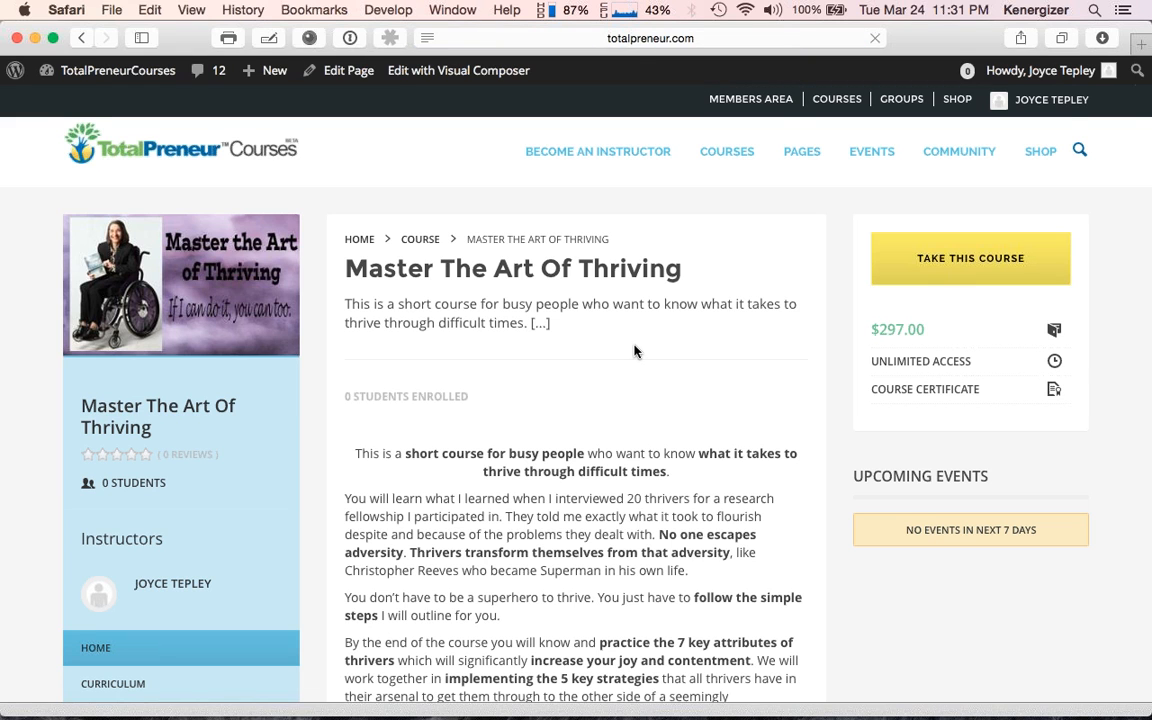
Step: Examine the Master The Art Of Thriving course page, including its description, price, instructor details and course navigation links
scroll(591, 336, "down", 3)
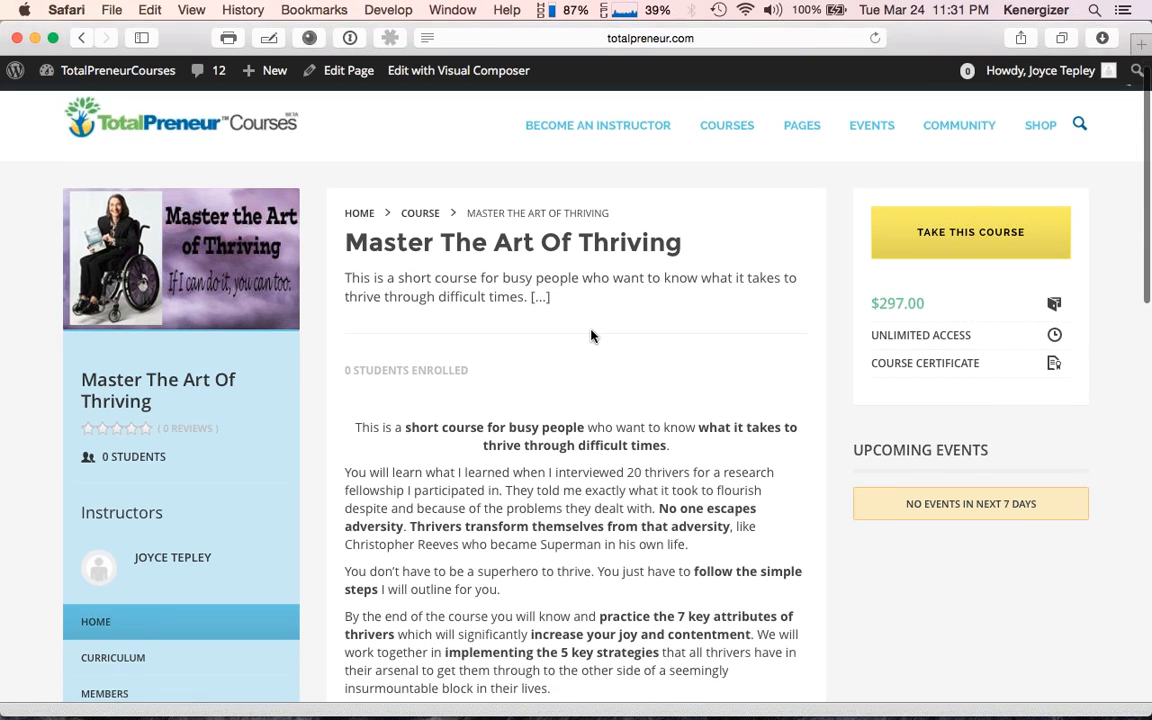
scroll(591, 336, "down", 2)
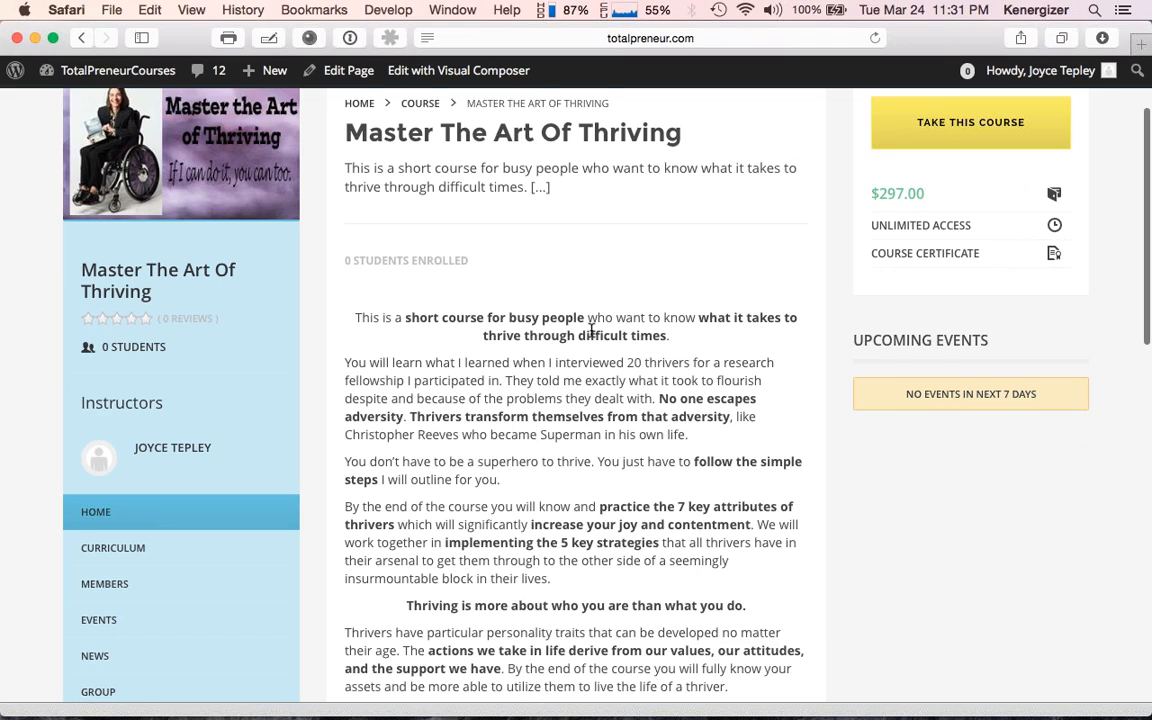
scroll(546, 304, "down", 2)
scroll(546, 304, "down", 3)
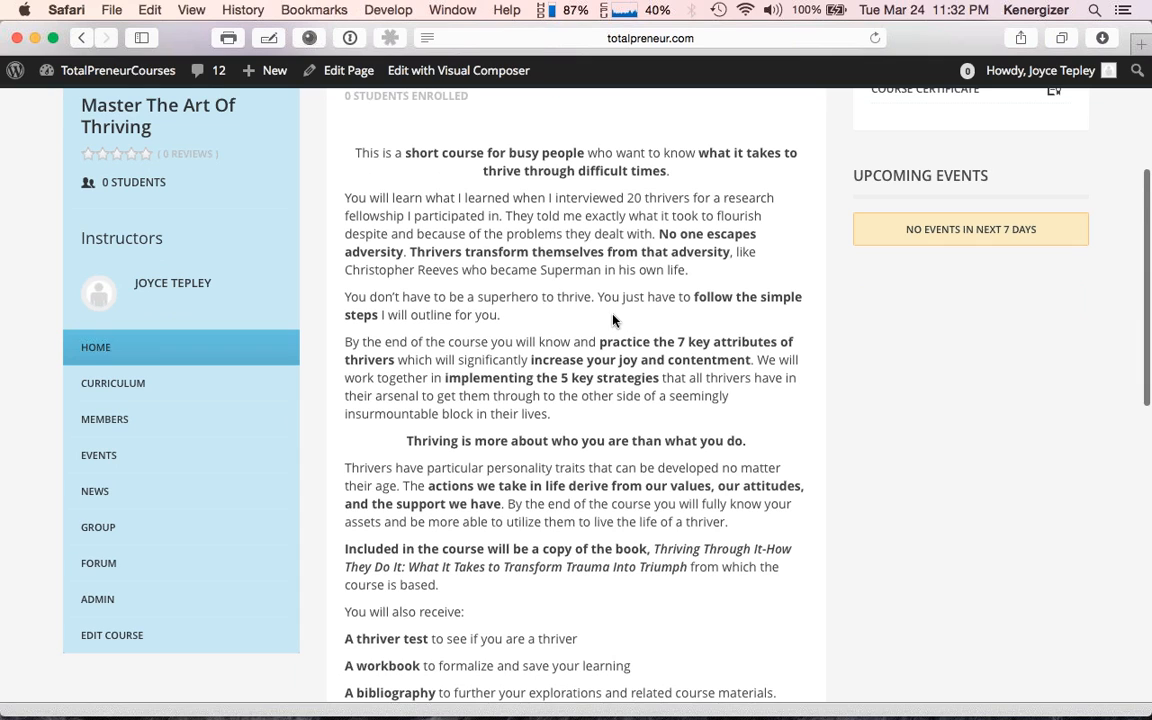
scroll(602, 319, "down", 8)
scroll(614, 320, "down", 2)
scroll(614, 320, "up", 10)
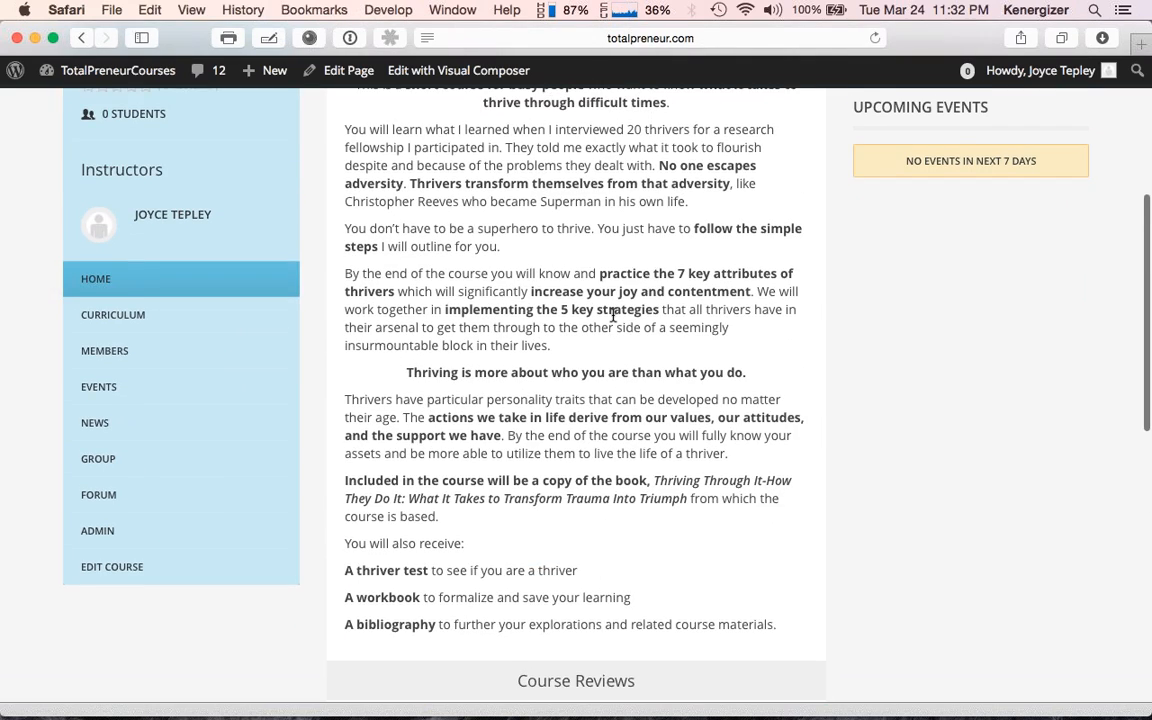
scroll(614, 320, "up", 1)
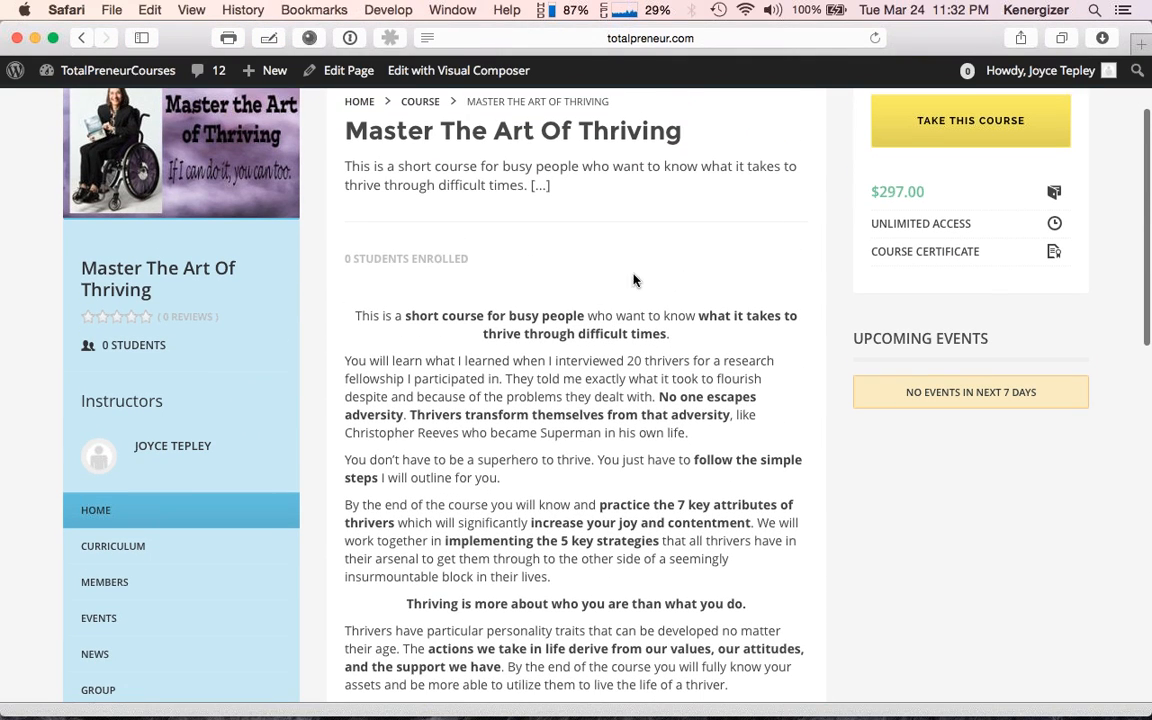
scroll(639, 283, "up", 4)
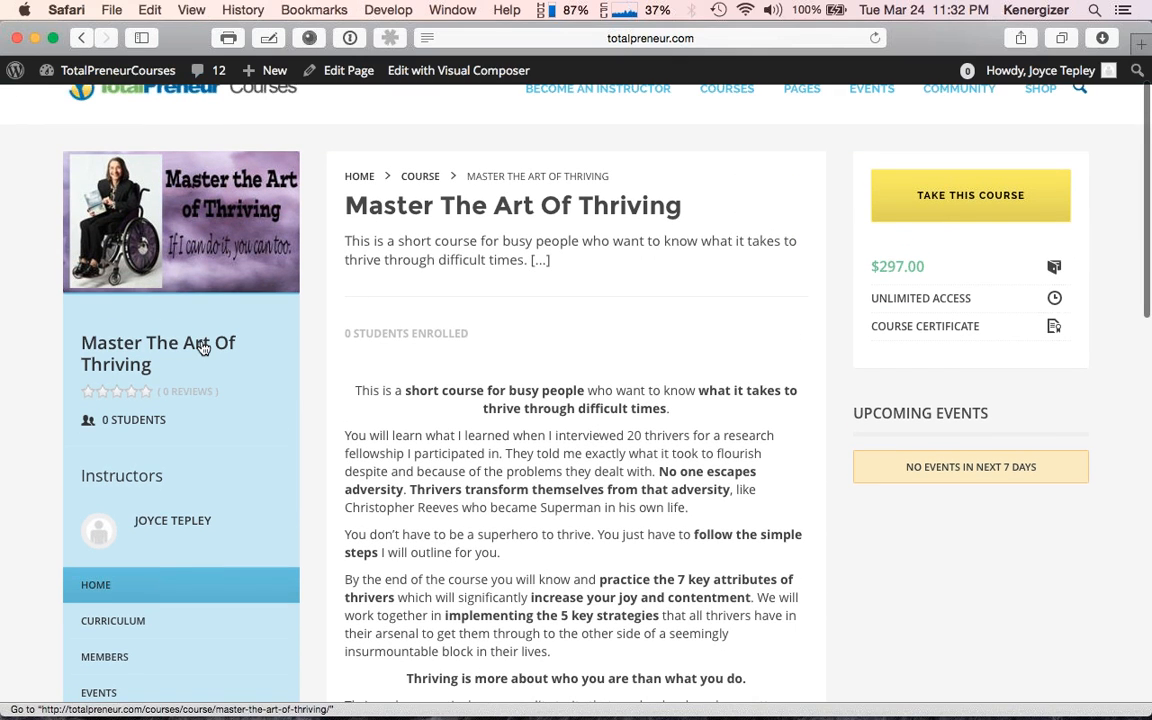
scroll(133, 459, "down", 3)
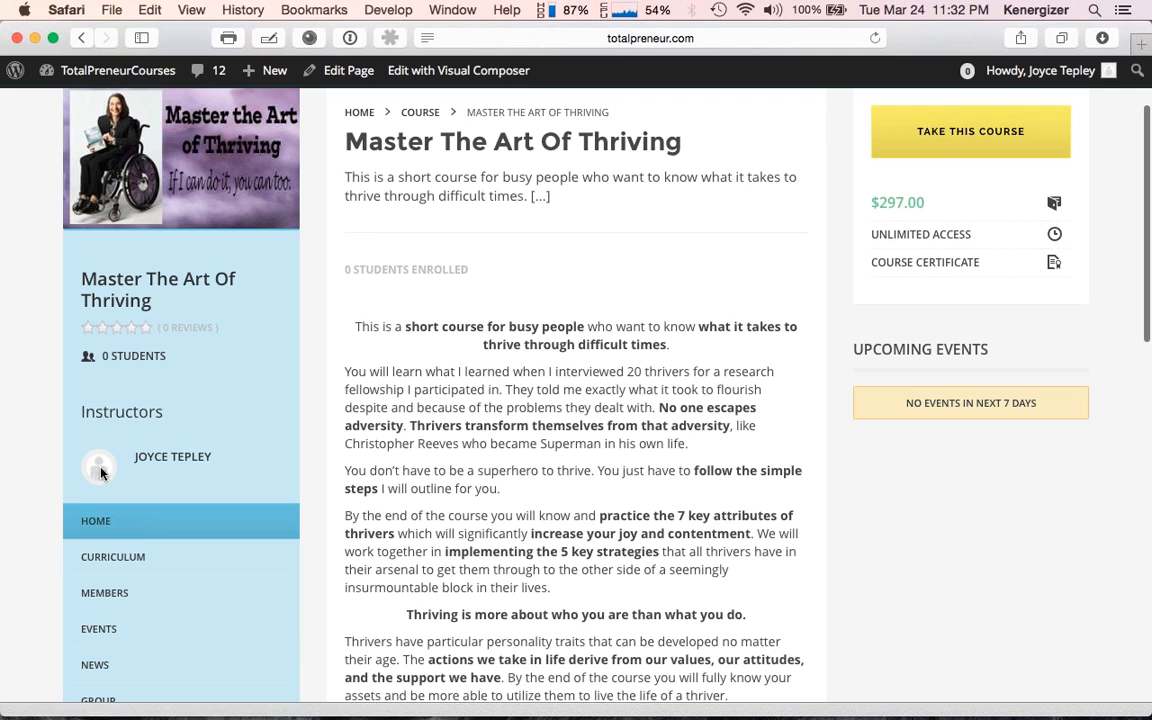
scroll(234, 400, "down", 10)
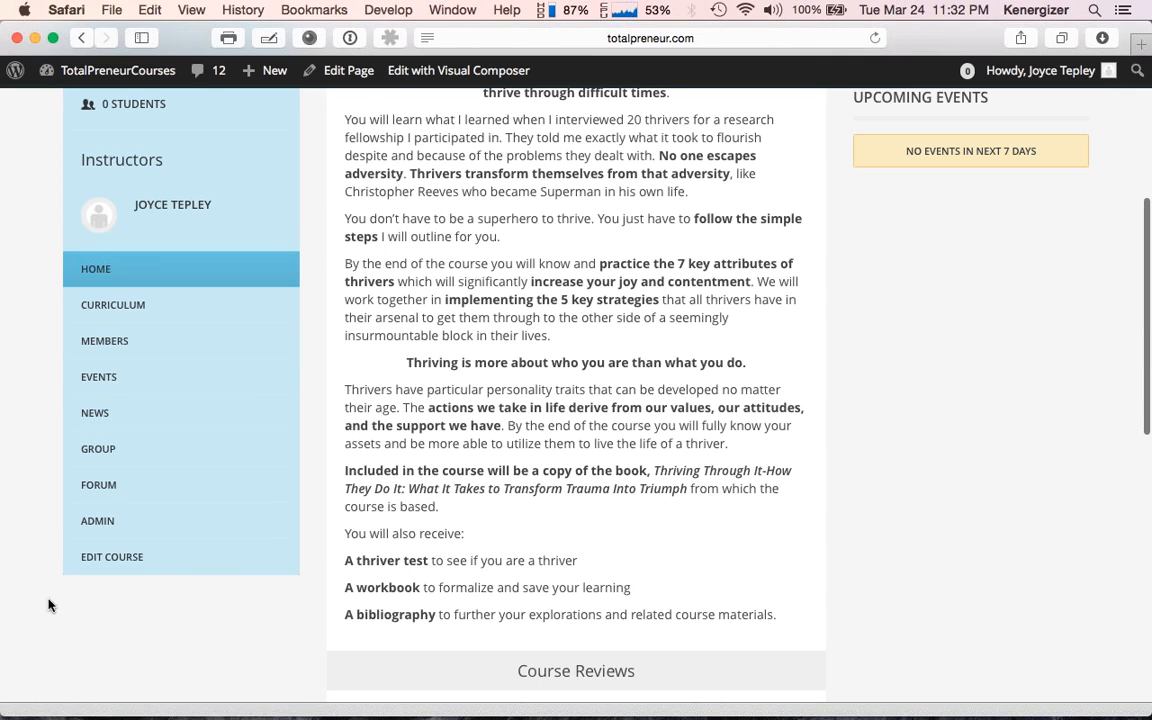
Step: Open the Master The Art Of Thriving course for editing and browse the available course categories
left_click(121, 562)
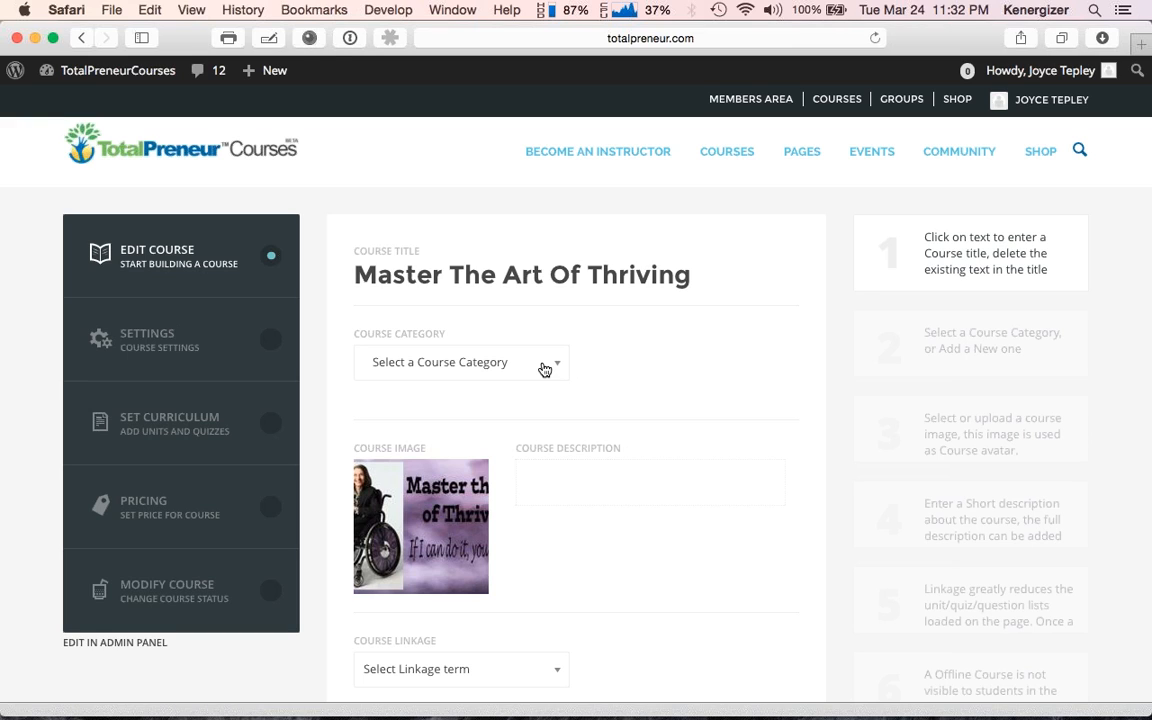
left_click(550, 367)
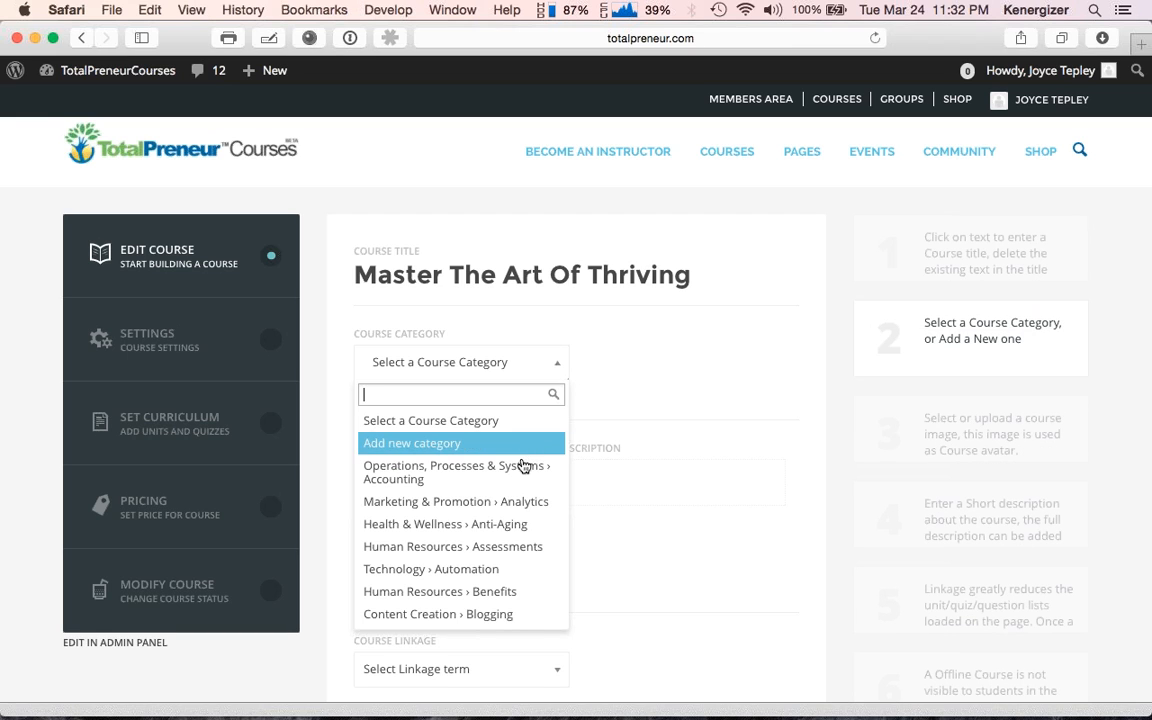
scroll(483, 546, "down", 5)
scroll(484, 546, "down", 5)
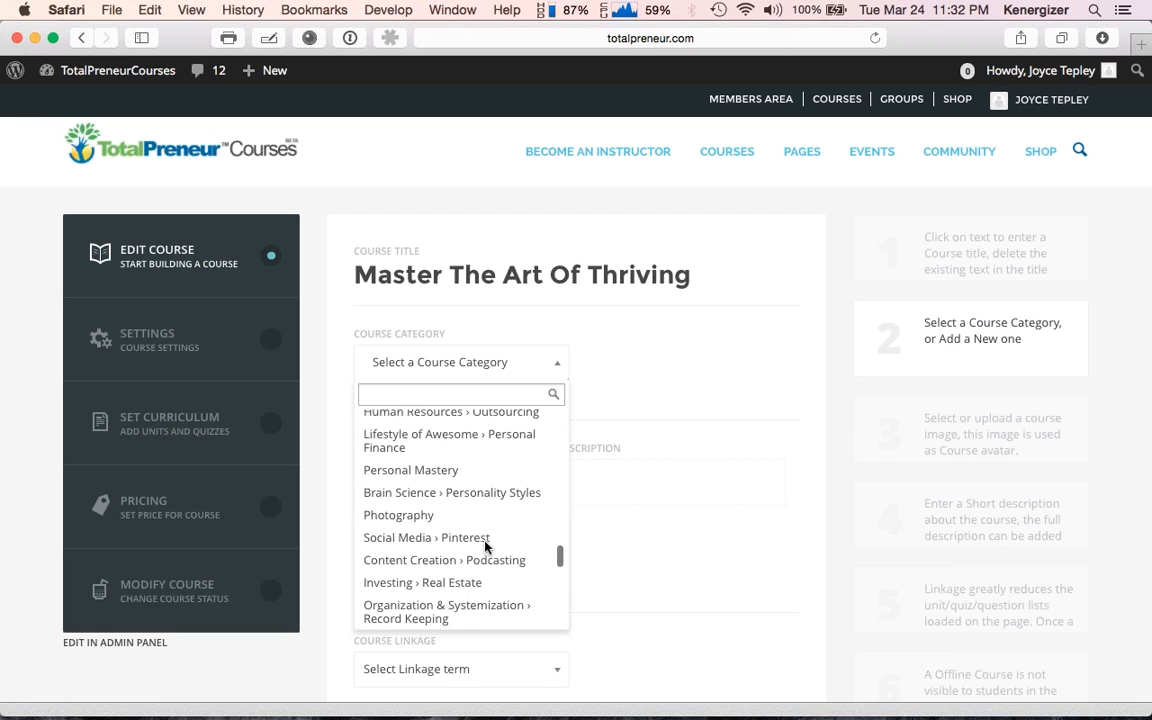
scroll(484, 535, "up", 15)
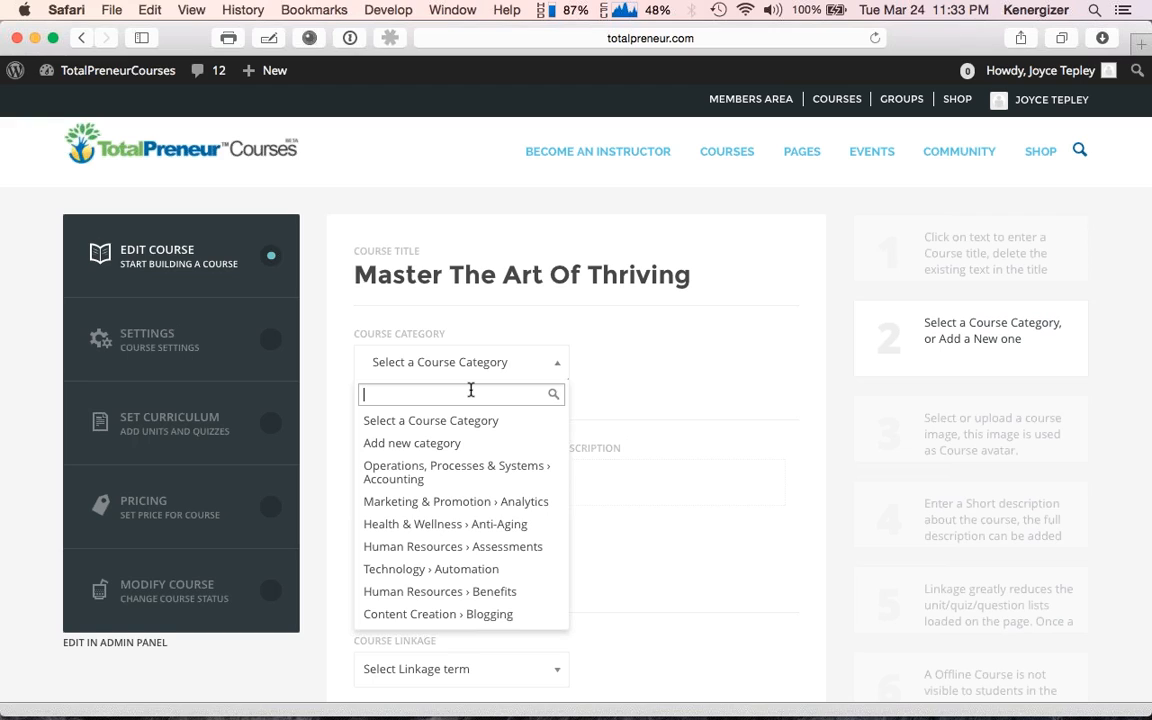
Step: Search the course categories for "heal" and for "Inner Game"
type("heal")
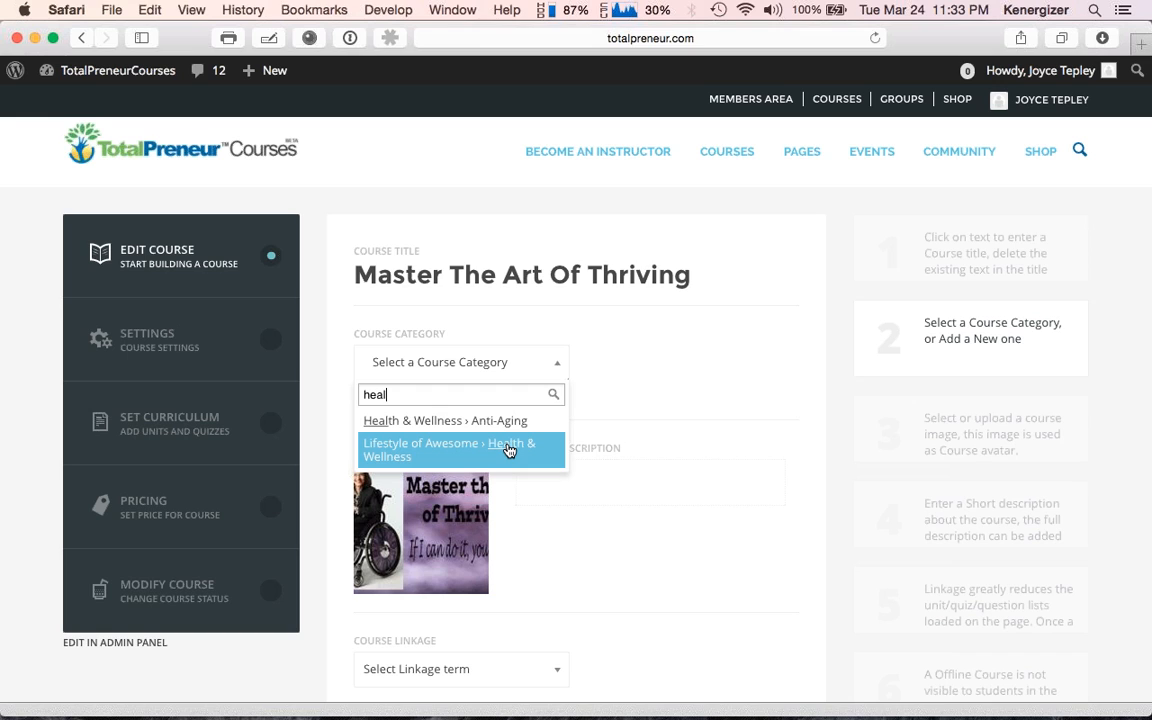
key("BackSpace")
key("BackSpace")
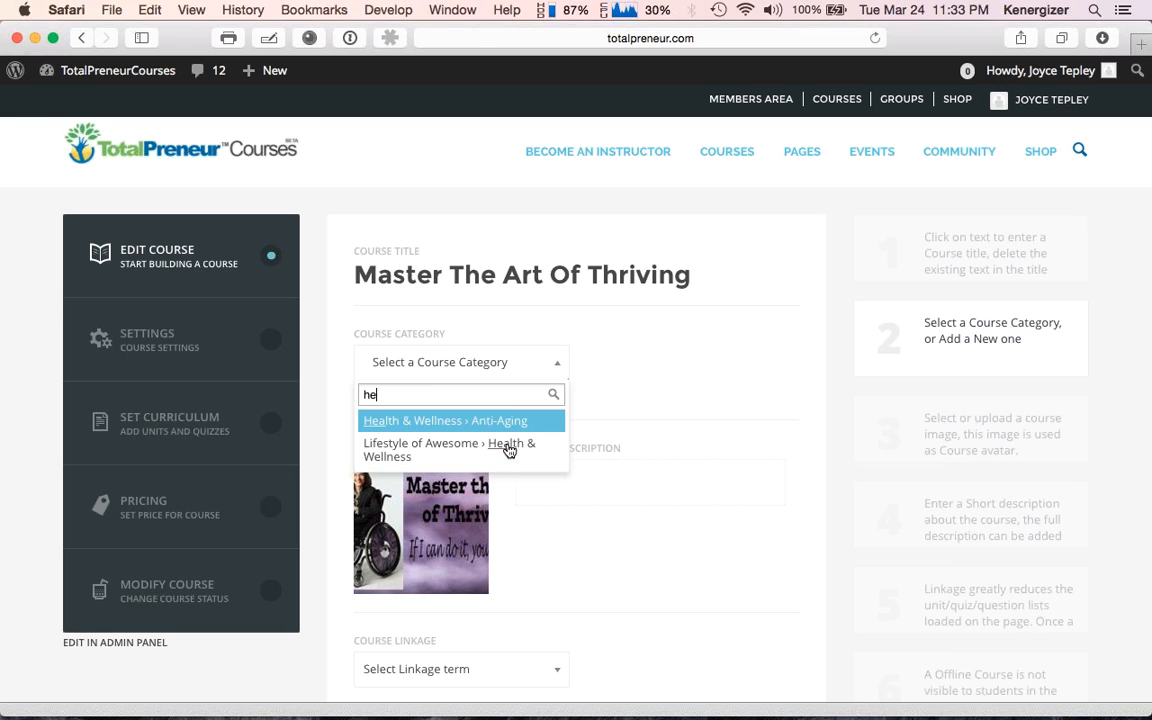
key("BackSpace")
key("BackSpace")
type("Inner")
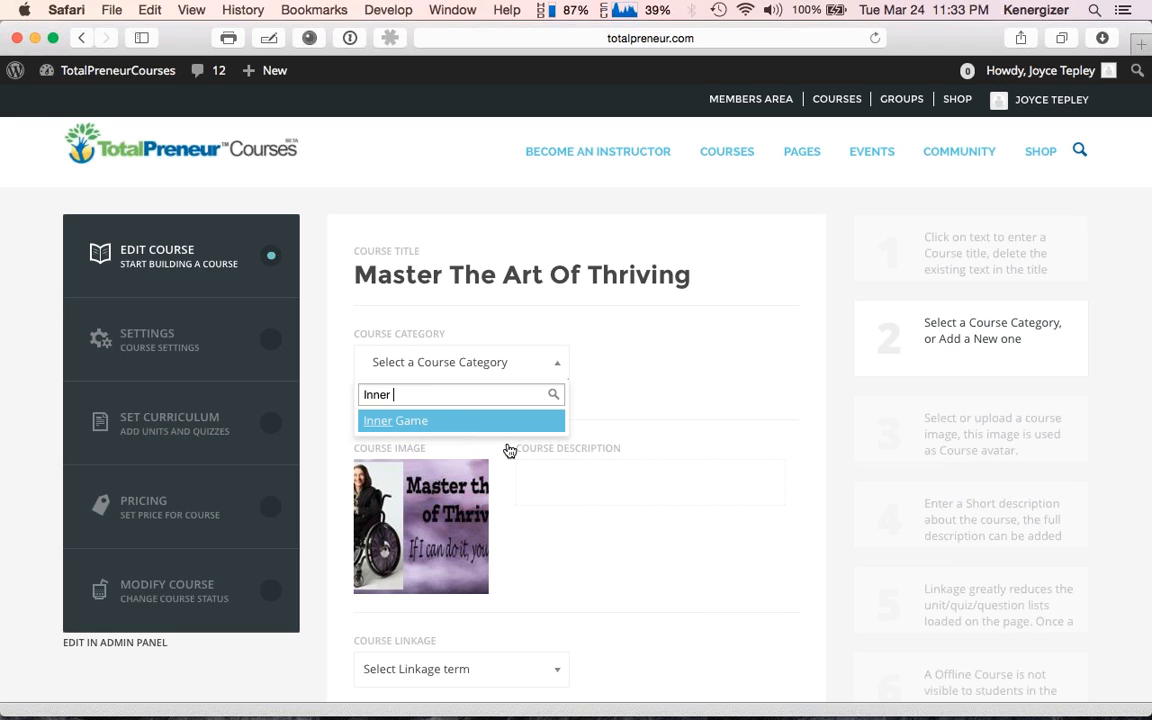
type(" Game")
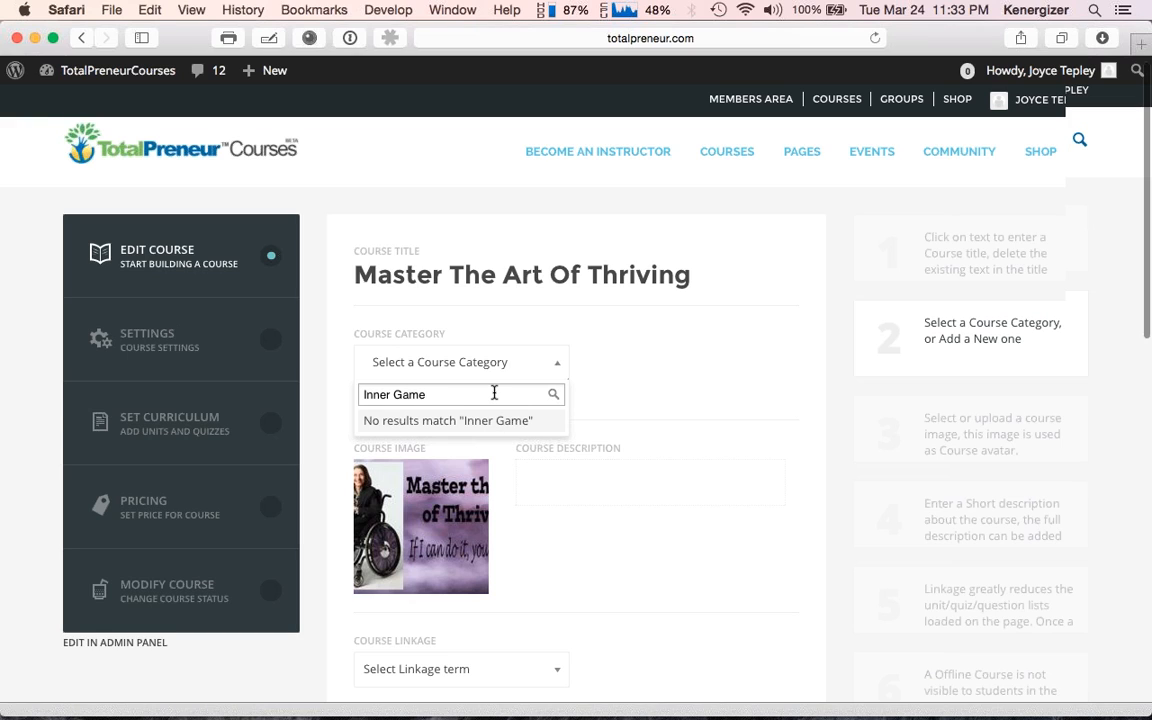
scroll(490, 393, "down", 1)
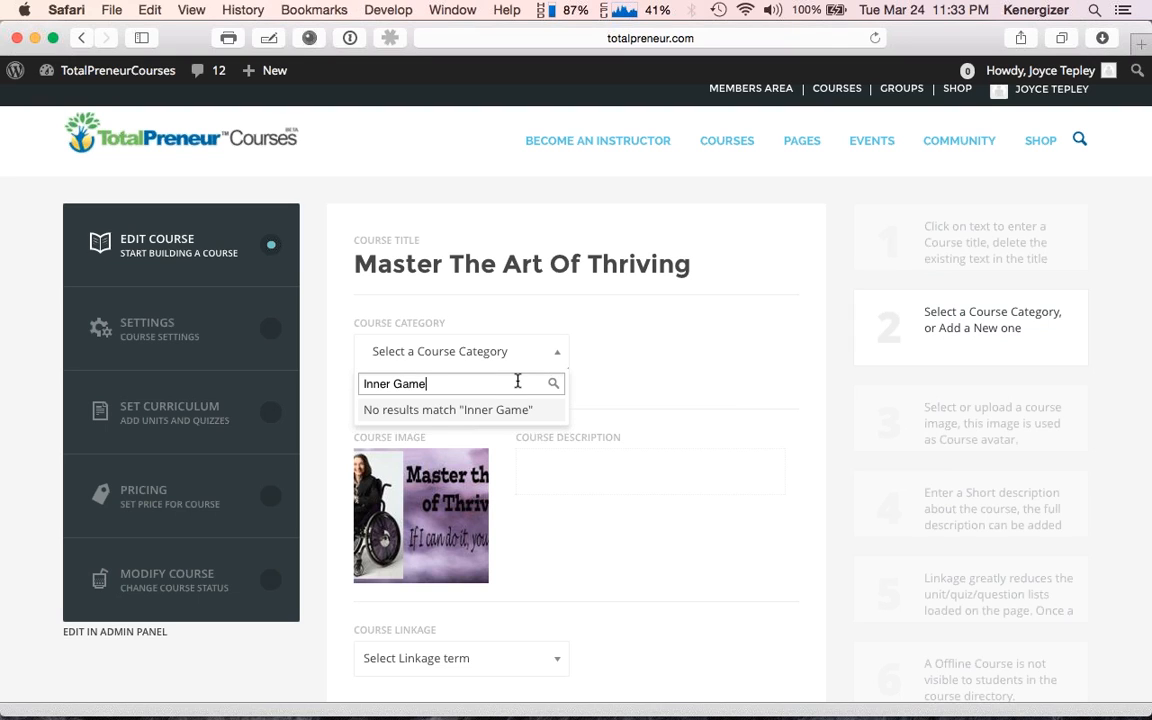
Step: Filter the course categories by "Person" and set the course category to Personal Mastery › Mindset
left_click_drag(408, 383, 362, 383)
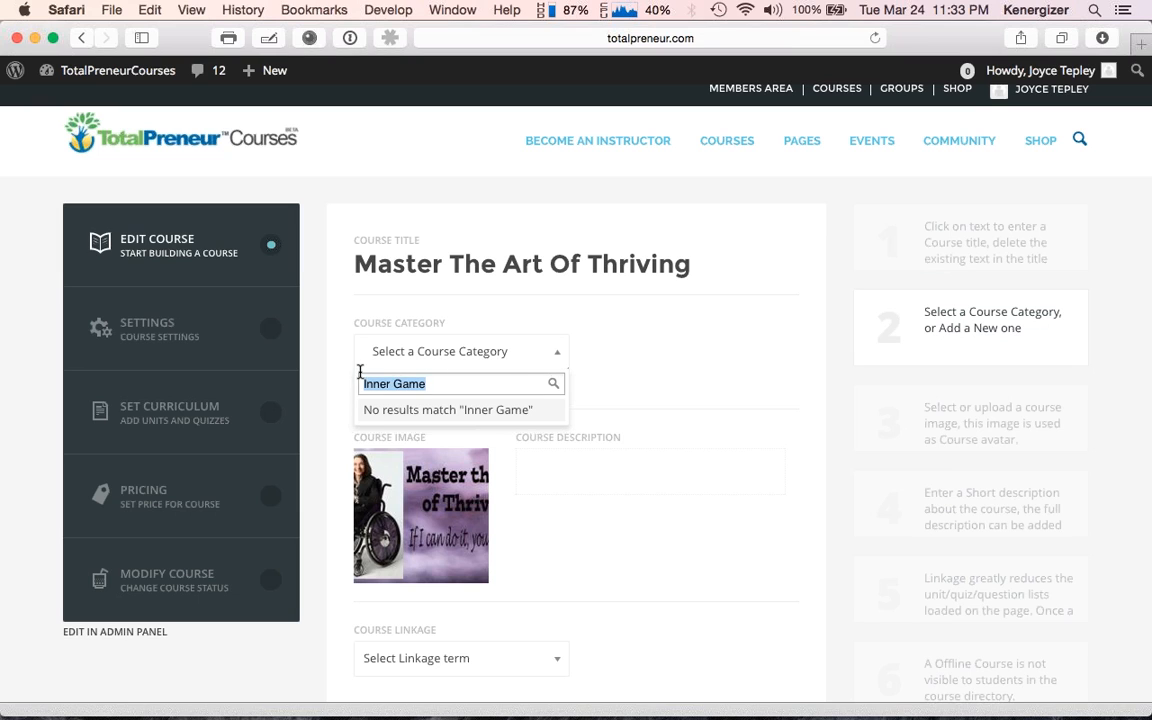
type("Peero")
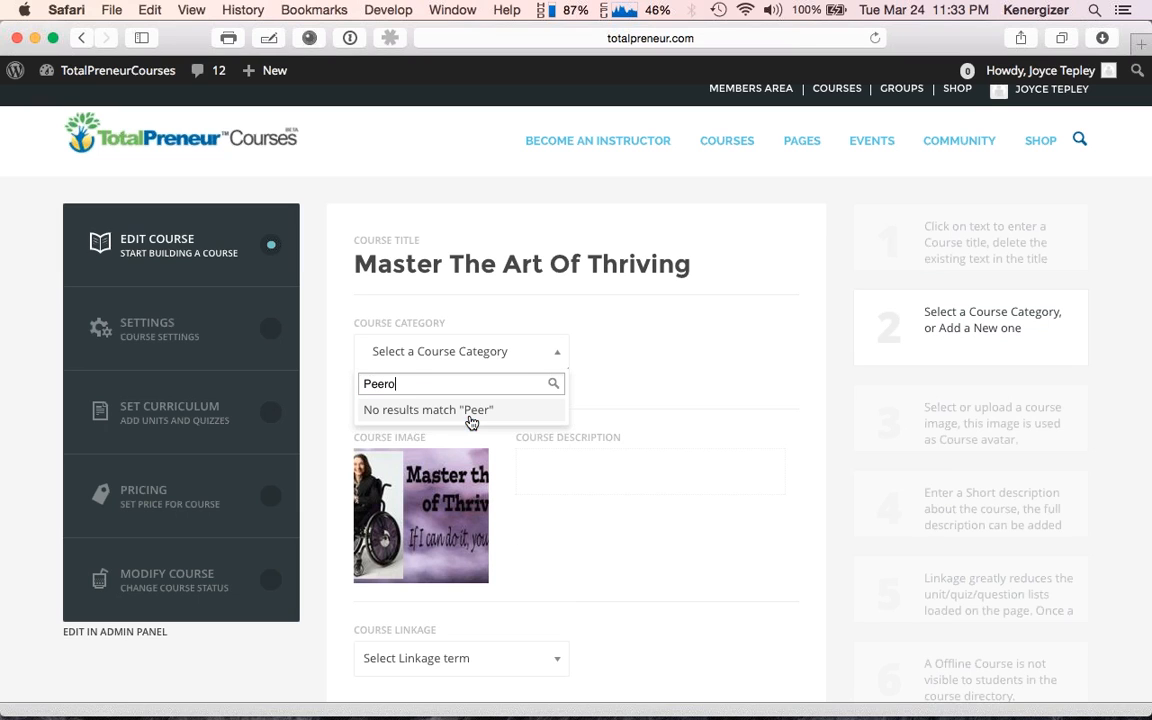
key("BackSpace")
key("BackSpace")
key("BackSpace")
type("rson")
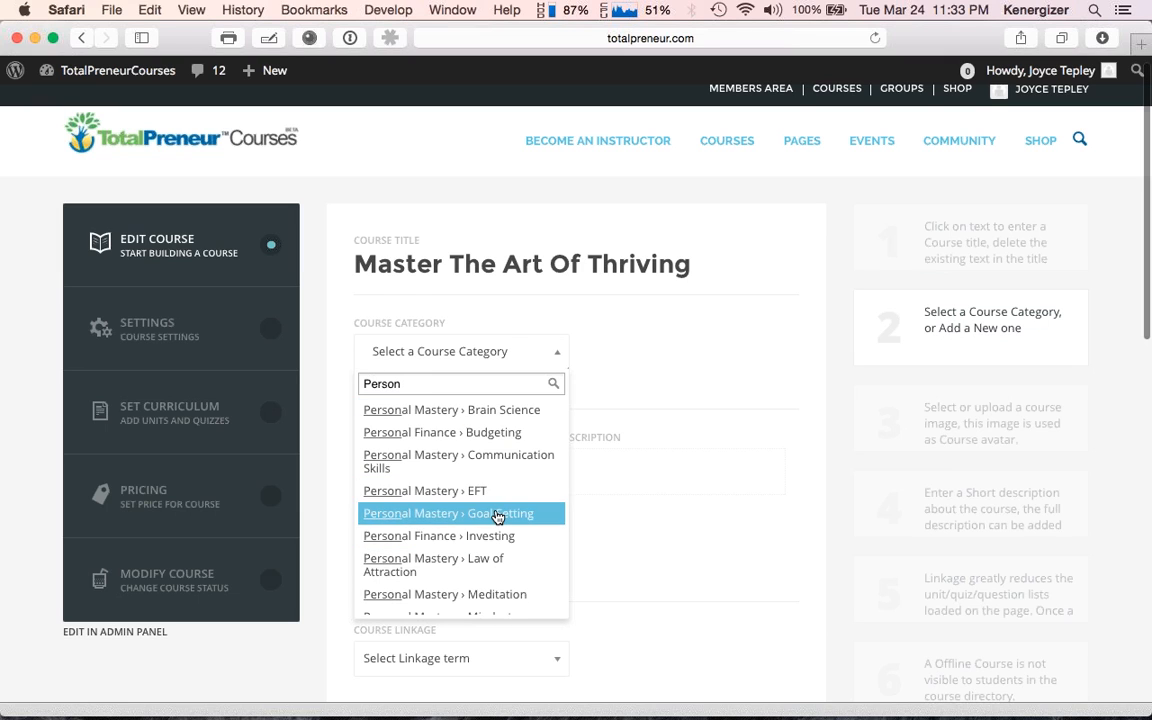
scroll(498, 514, "down", 3)
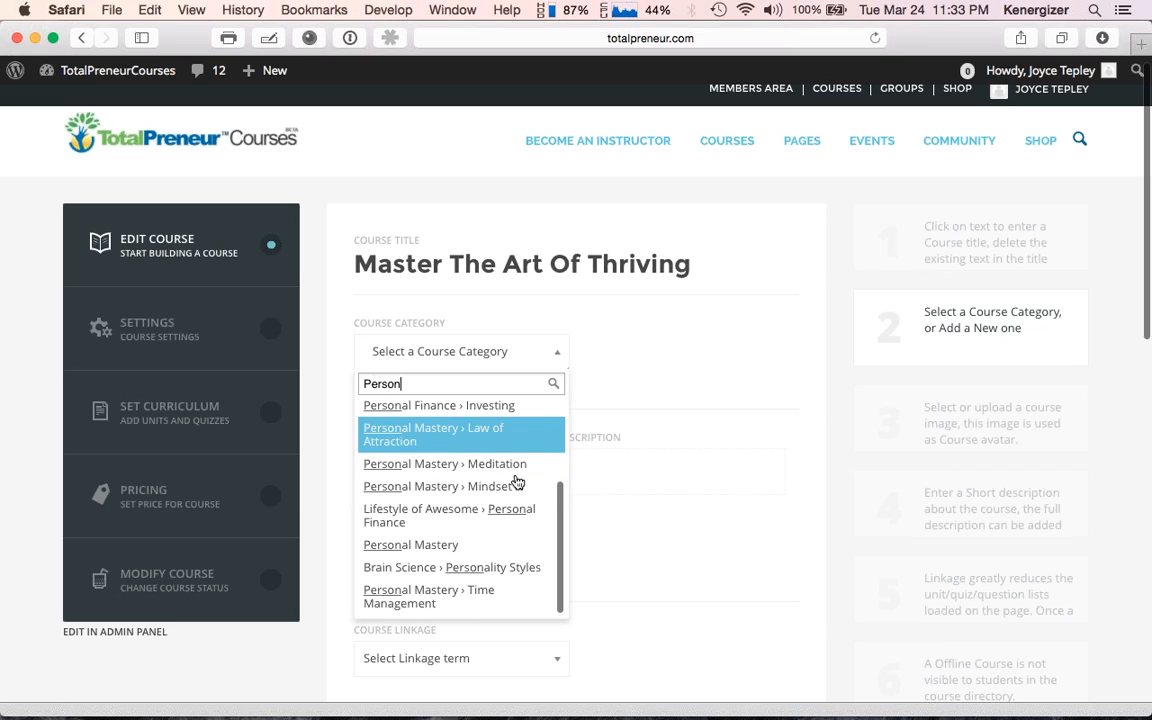
left_click(507, 486)
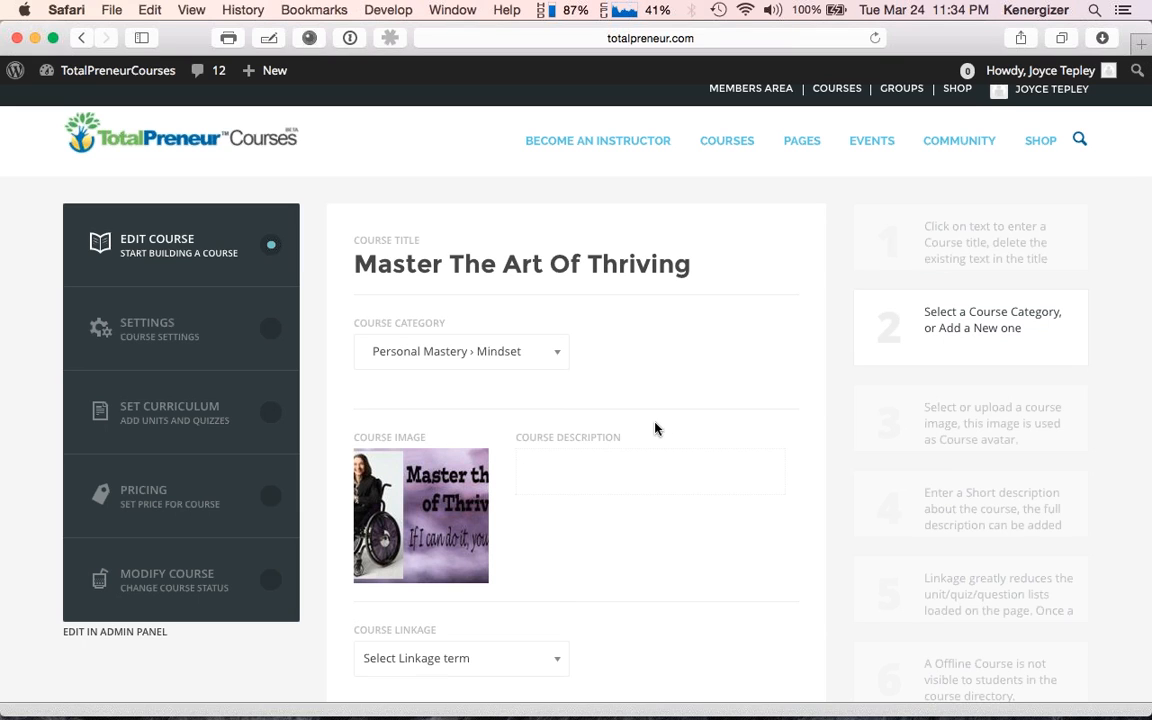
Step: Place the cursor in the empty course description and review the remaining course fields down to the course status
scroll(600, 440, "down", 1)
left_click(592, 410)
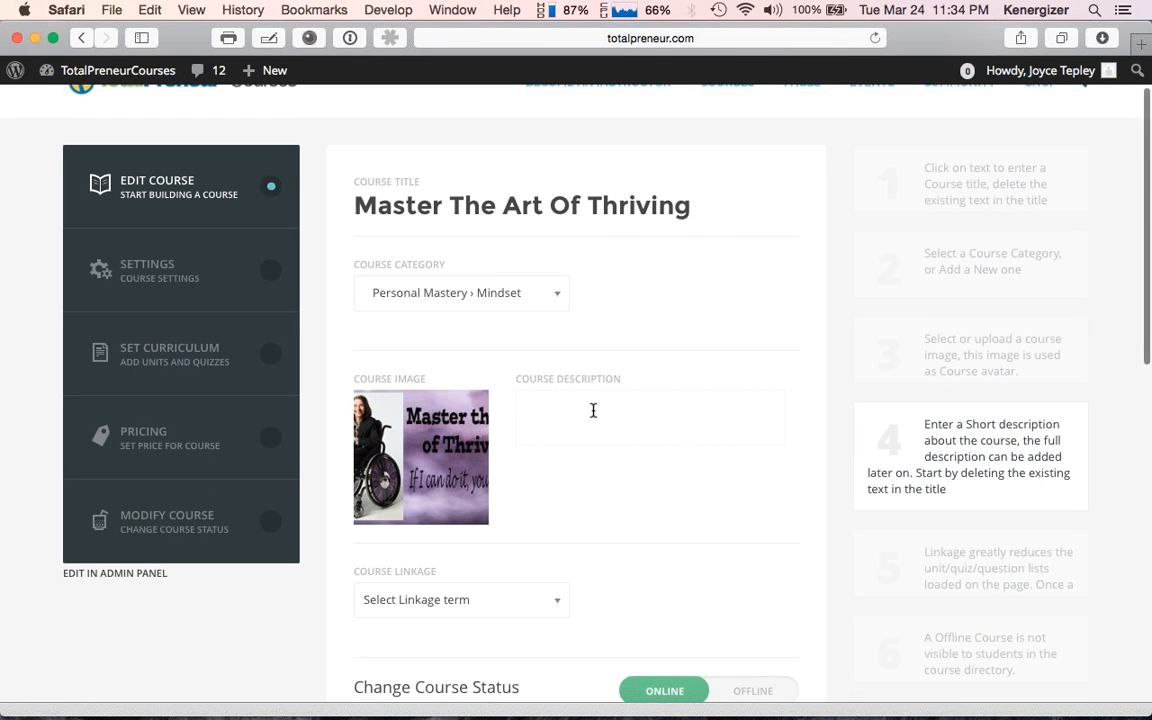
scroll(593, 413, "down", 2)
scroll(593, 416, "down", 1)
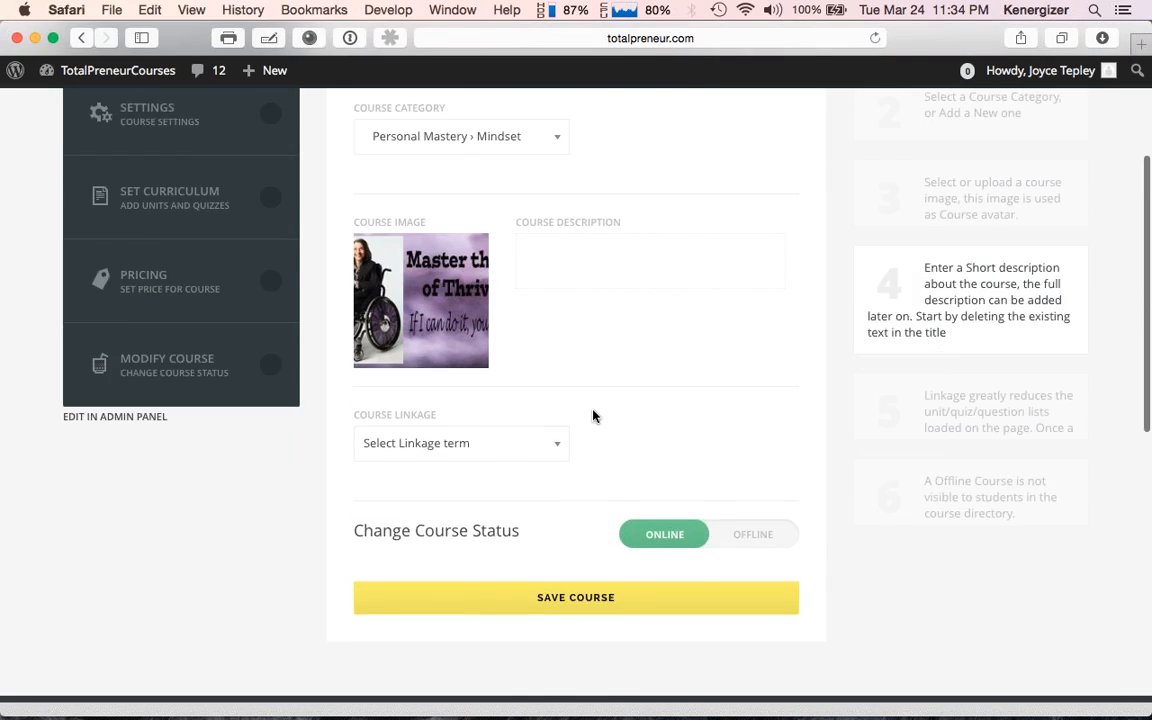
scroll(594, 414, "up", 3)
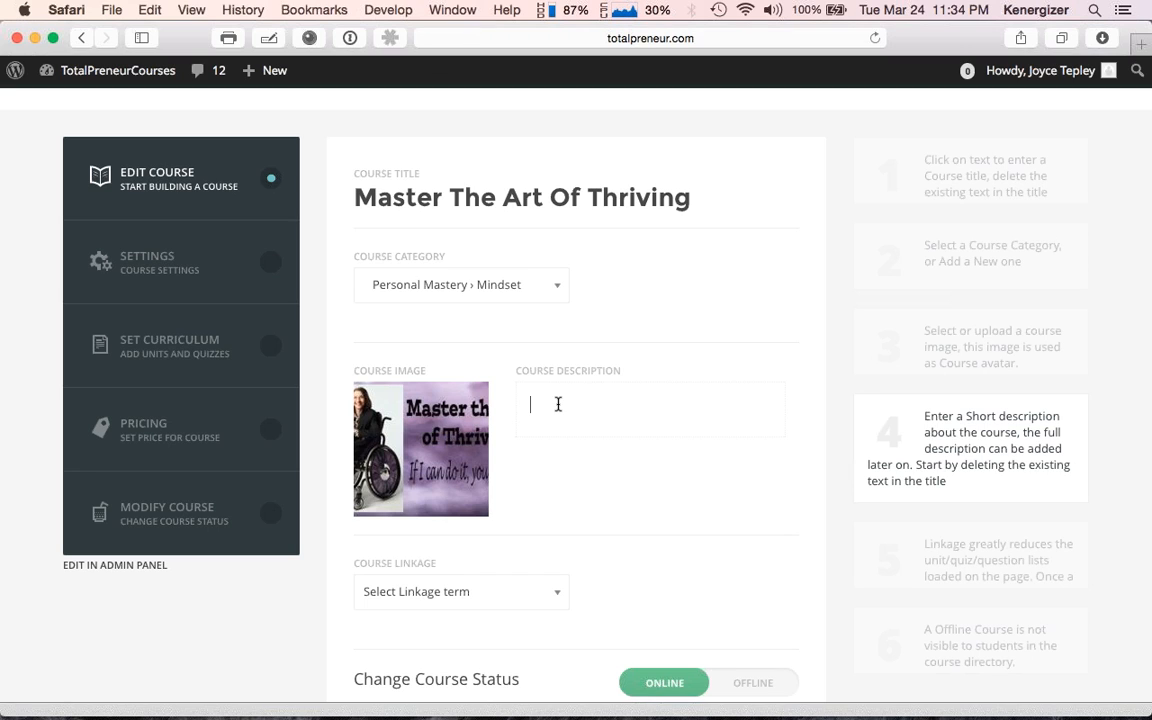
scroll(651, 317, "up", 2)
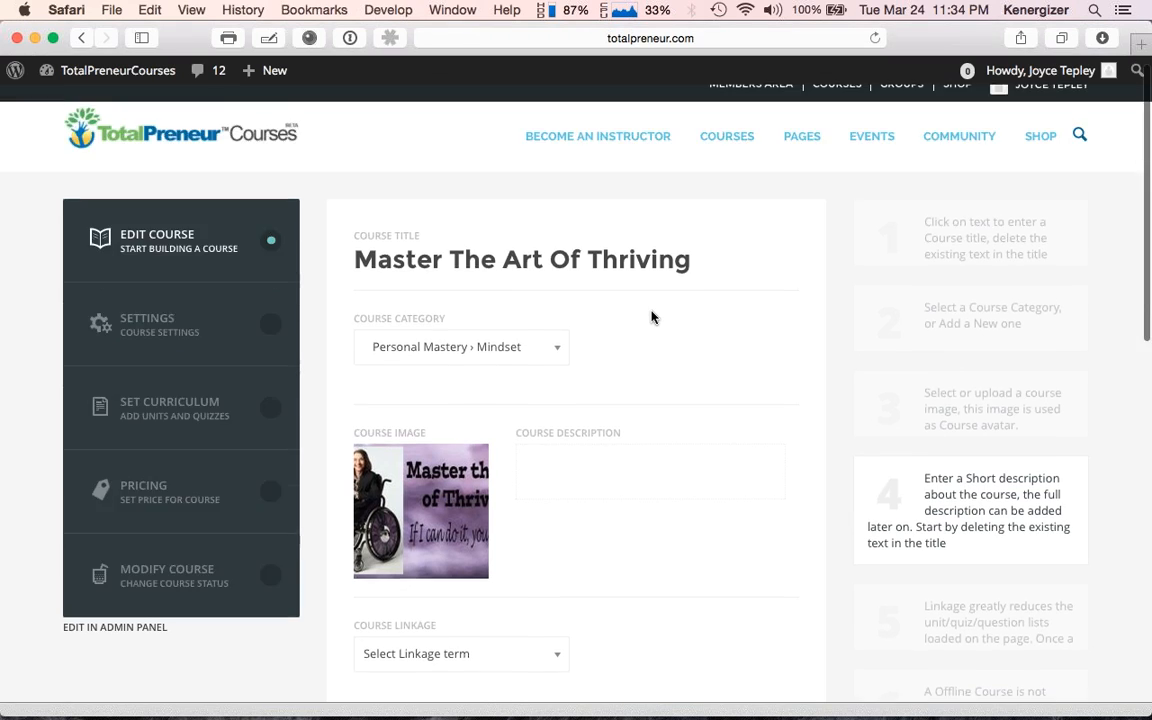
Step: Open the course directory in a new tab and open the Master The Art Of Thriving course page from the instructing courses
mouse_move(728, 150)
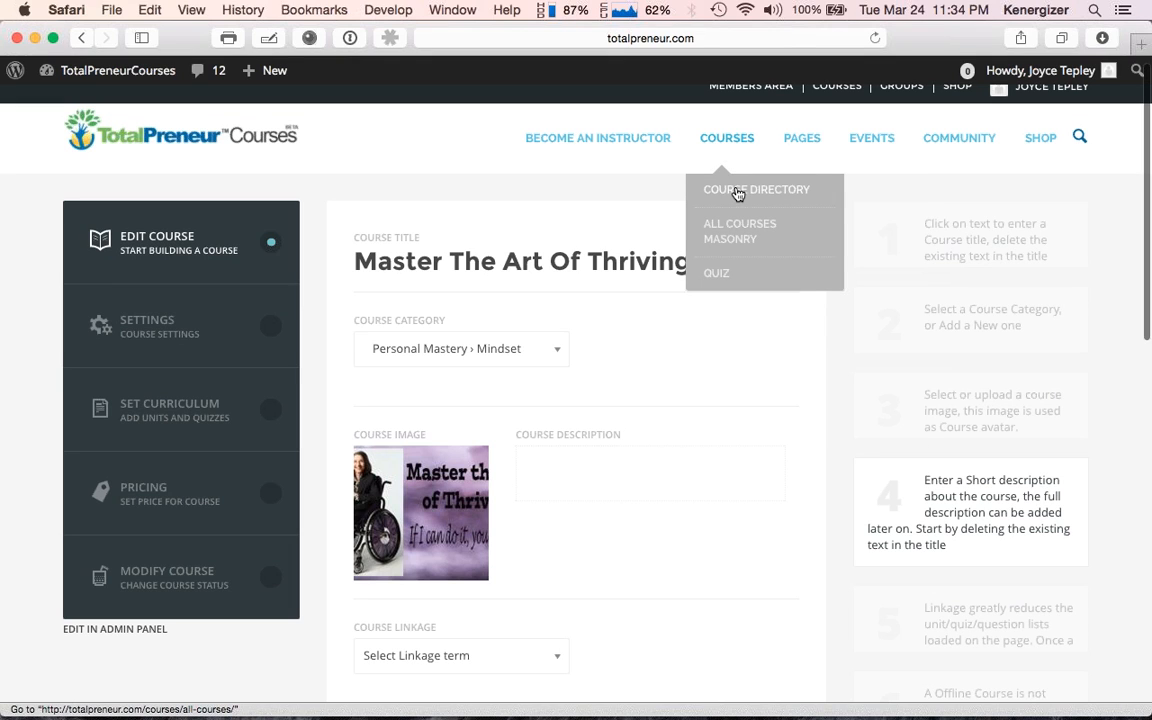
left_click(739, 192, "super")
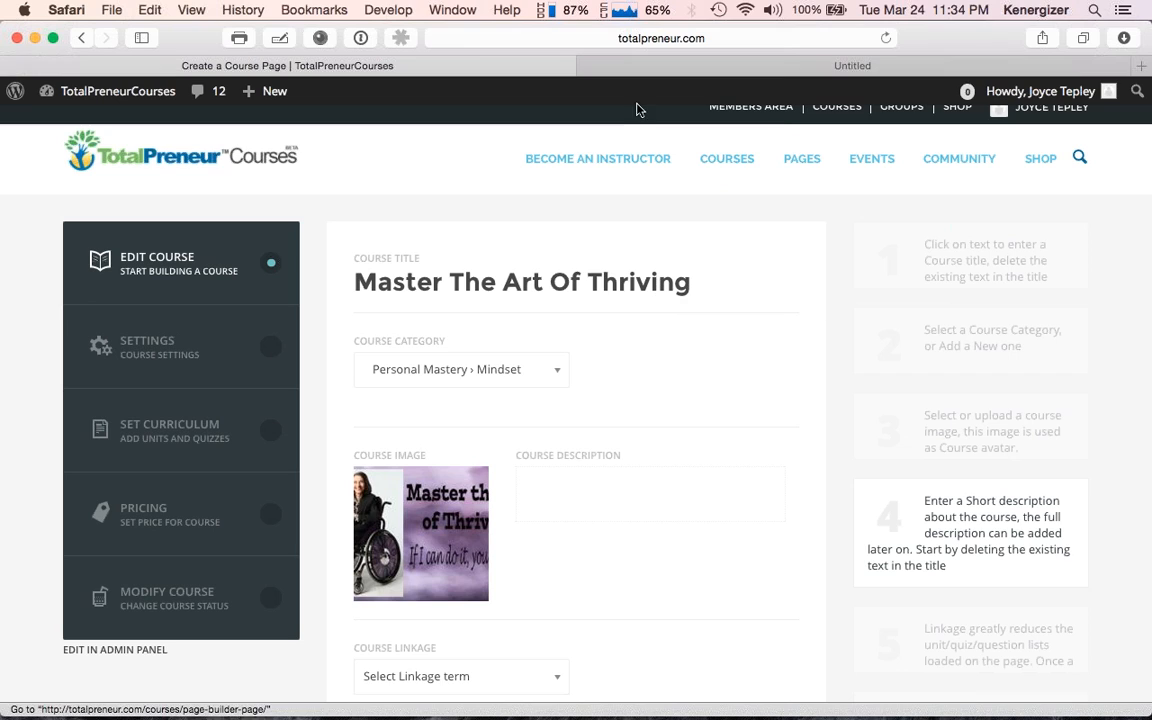
left_click(644, 75)
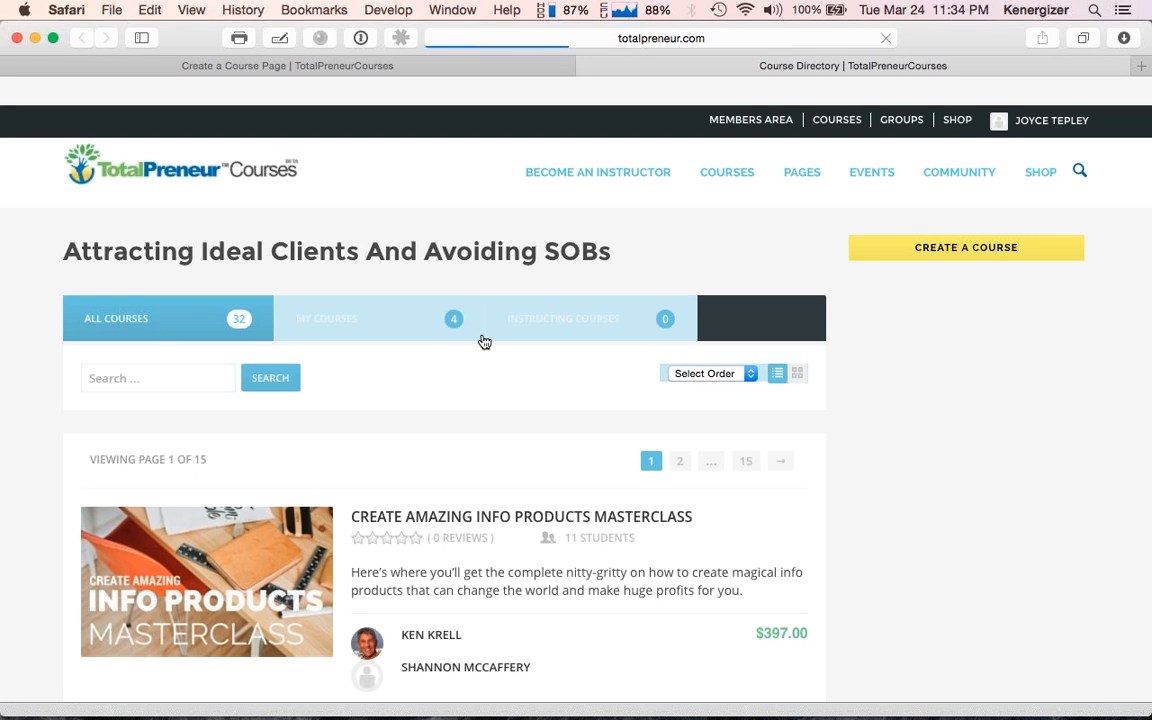
left_click(541, 324)
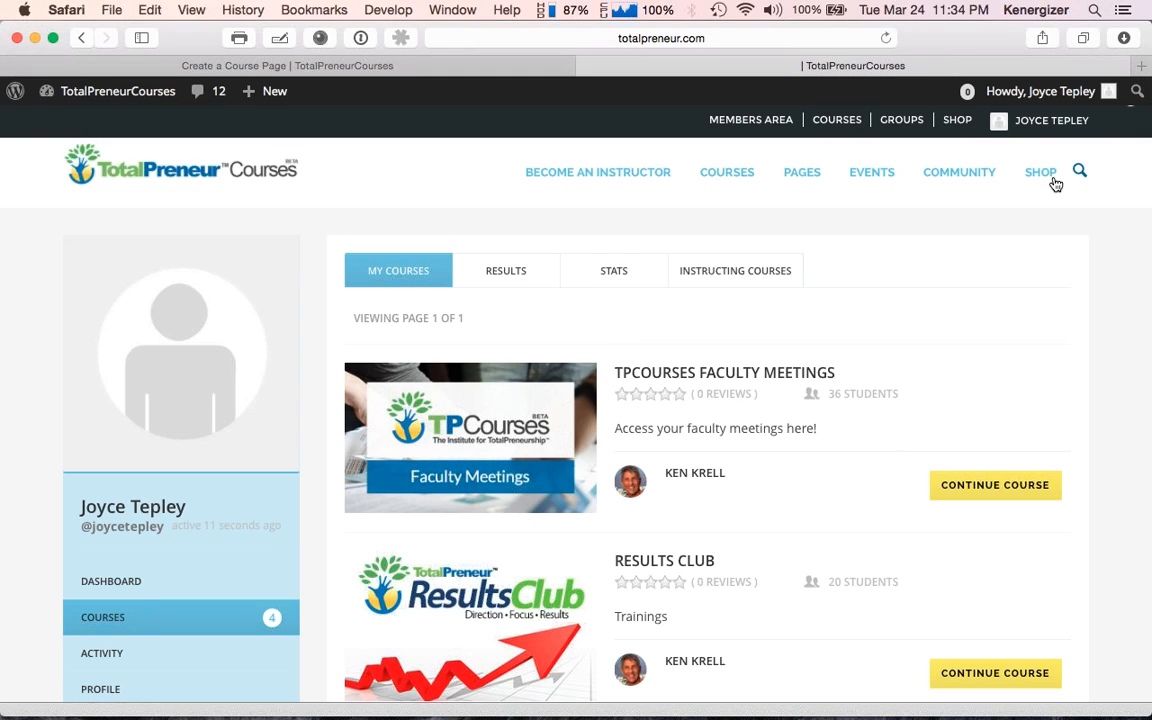
left_click(732, 271)
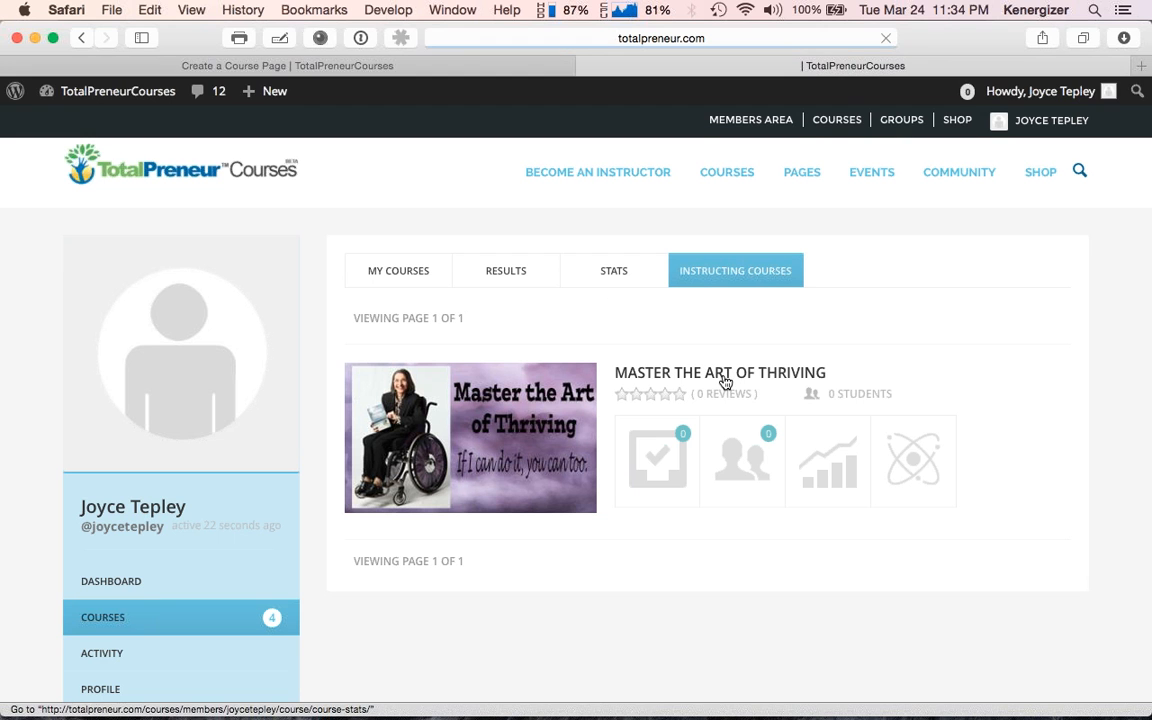
left_click(724, 378)
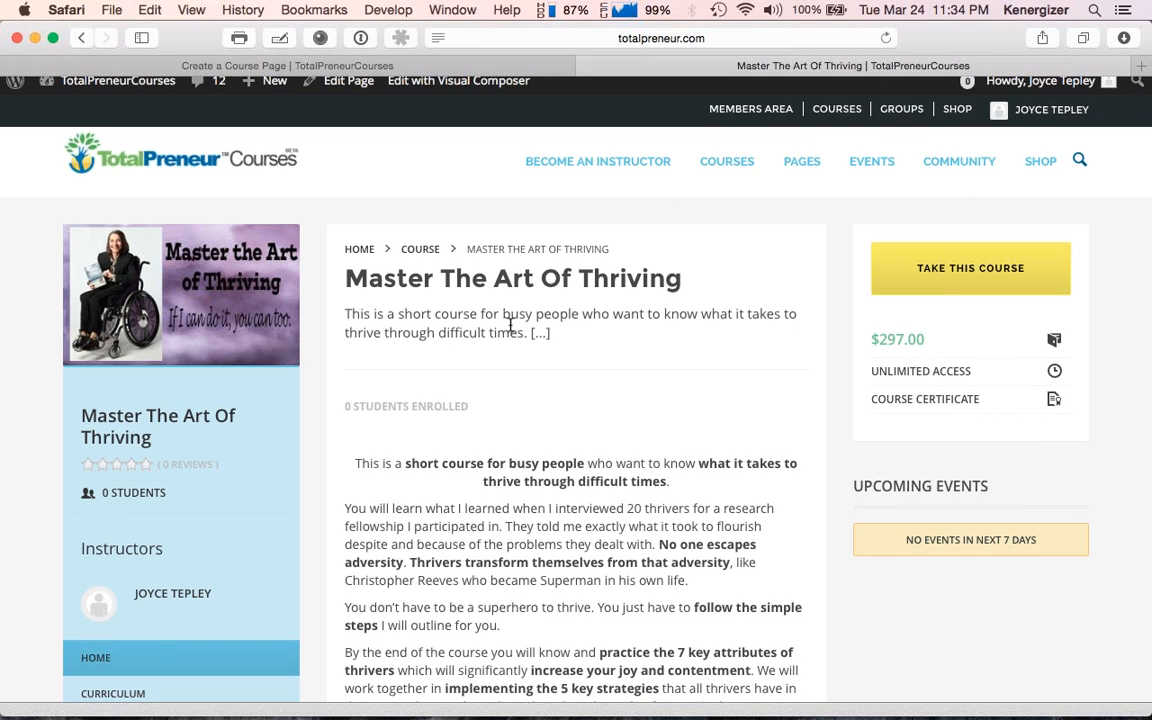
Step: Copy the short introductory sentence from the course page, without the trailing ellipsis, into the course description of the course being edited
left_click_drag(525, 333, 361, 312)
left_click(370, 314)
left_click_drag(527, 333, 345, 315)
key("super+c")
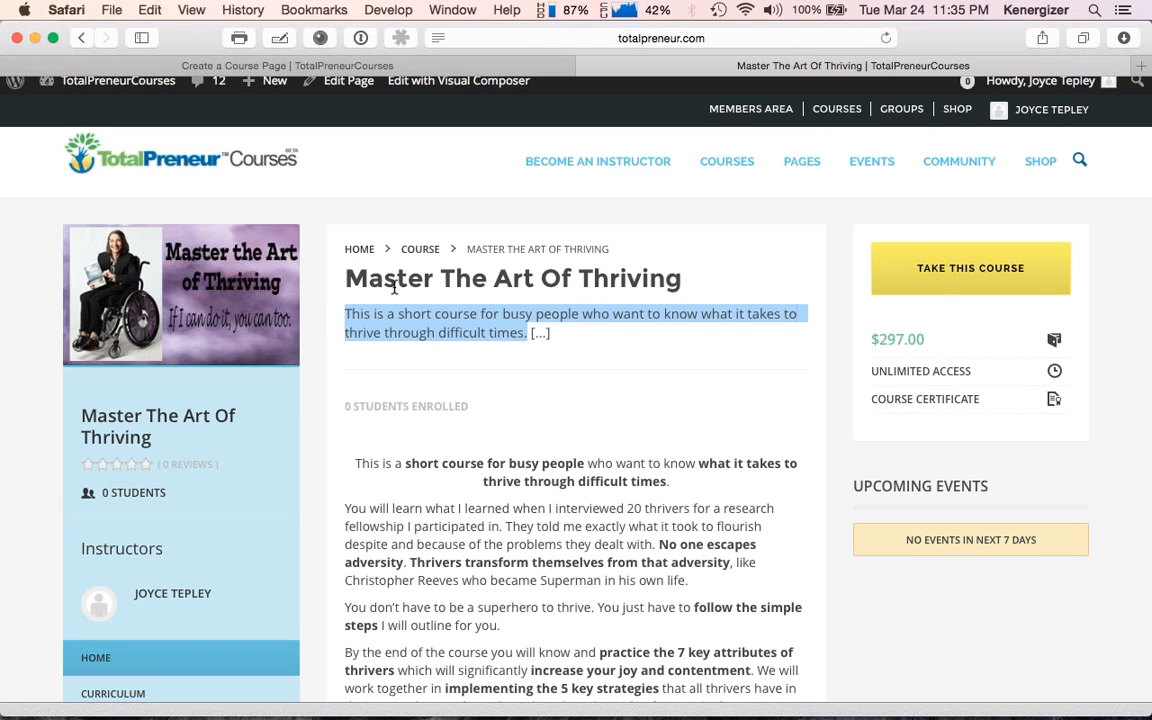
left_click(384, 63)
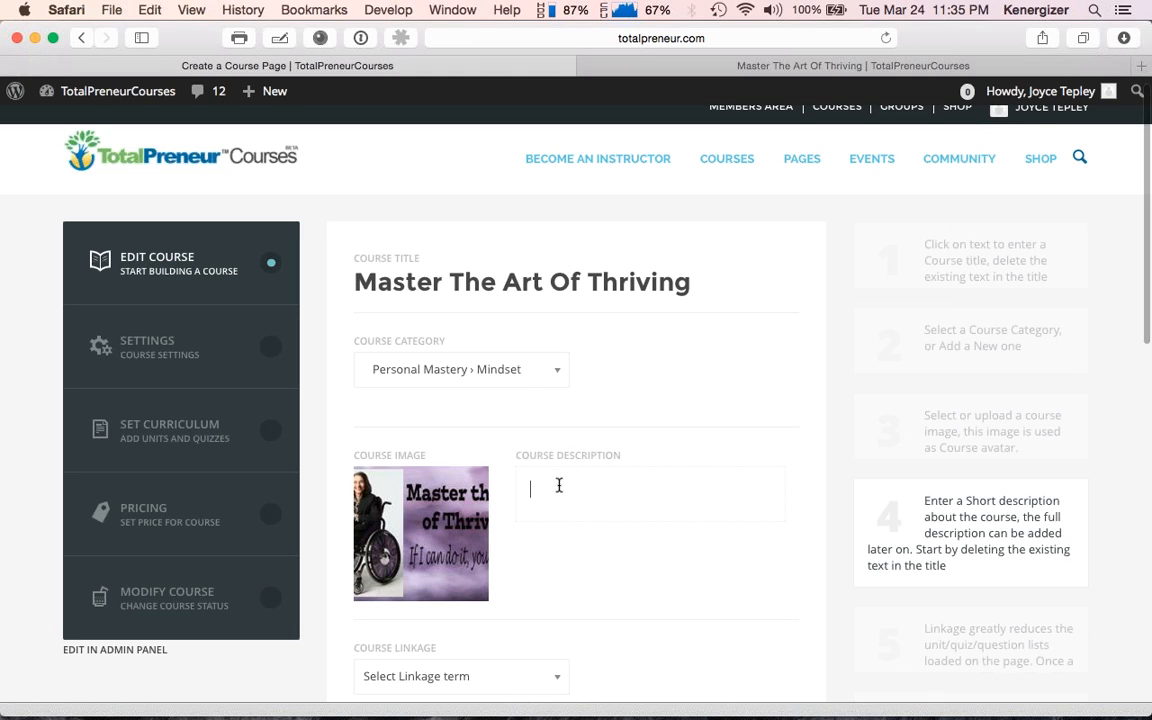
key("super+v")
Step: Save the edited course with its status online, agreeing to overwrite the previous course settings
scroll(677, 461, "down", 5)
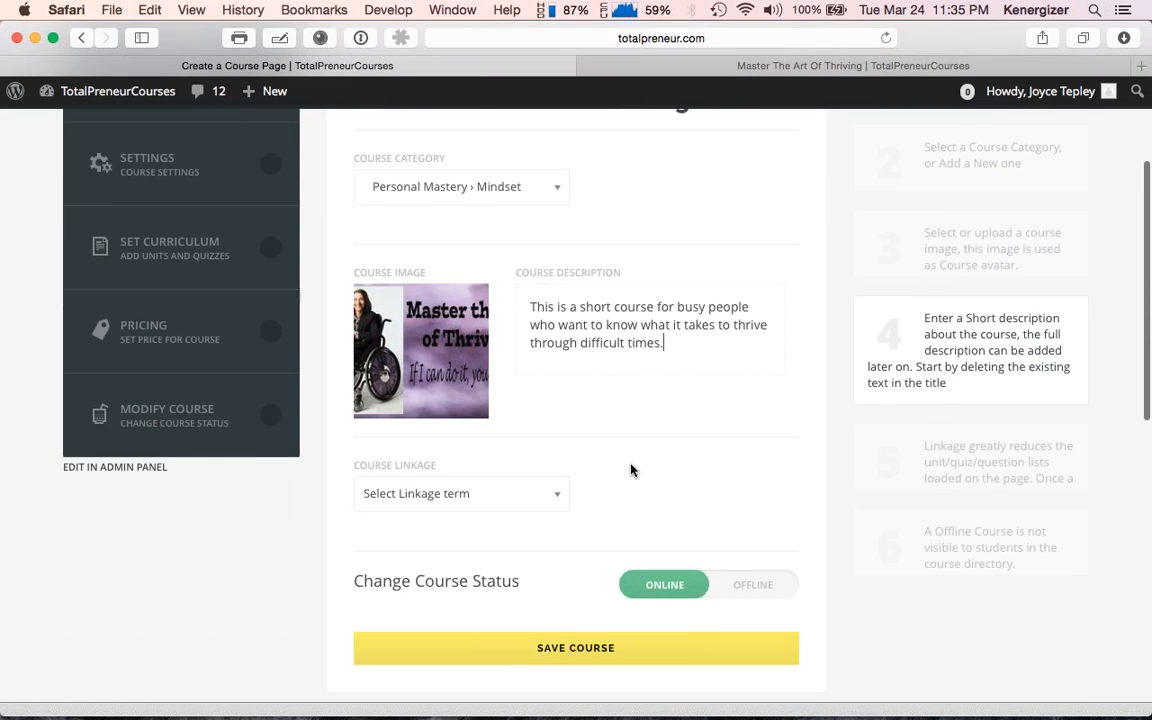
scroll(636, 467, "down", 3)
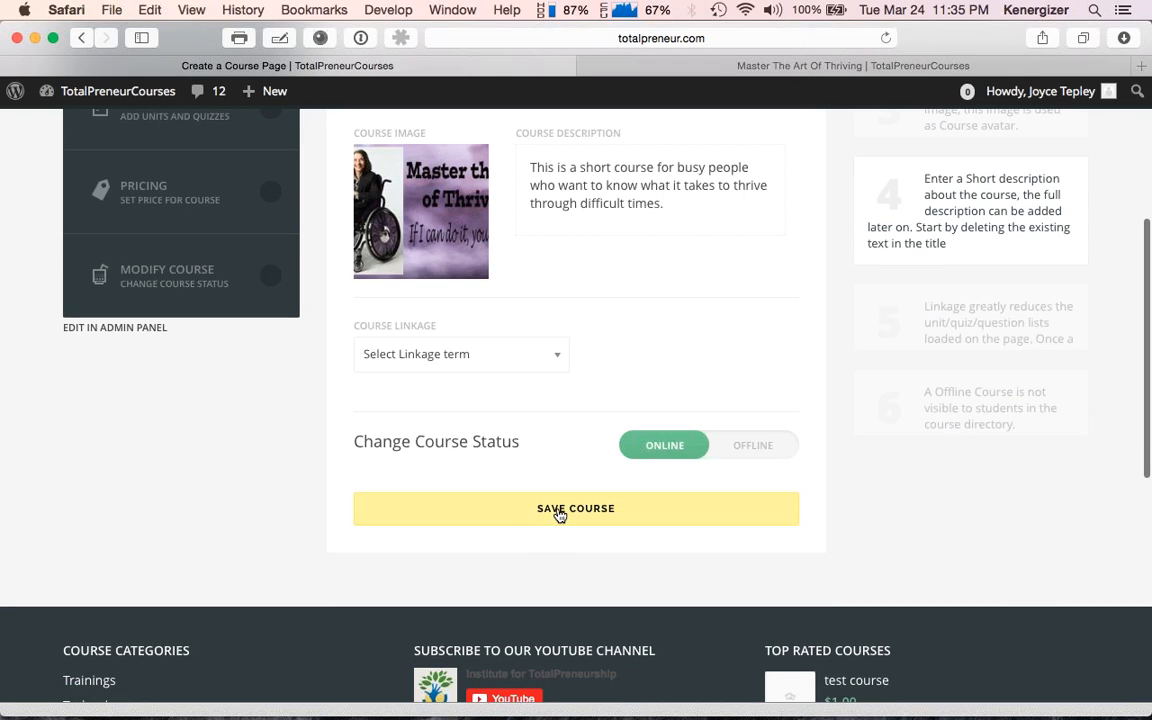
left_click(559, 514)
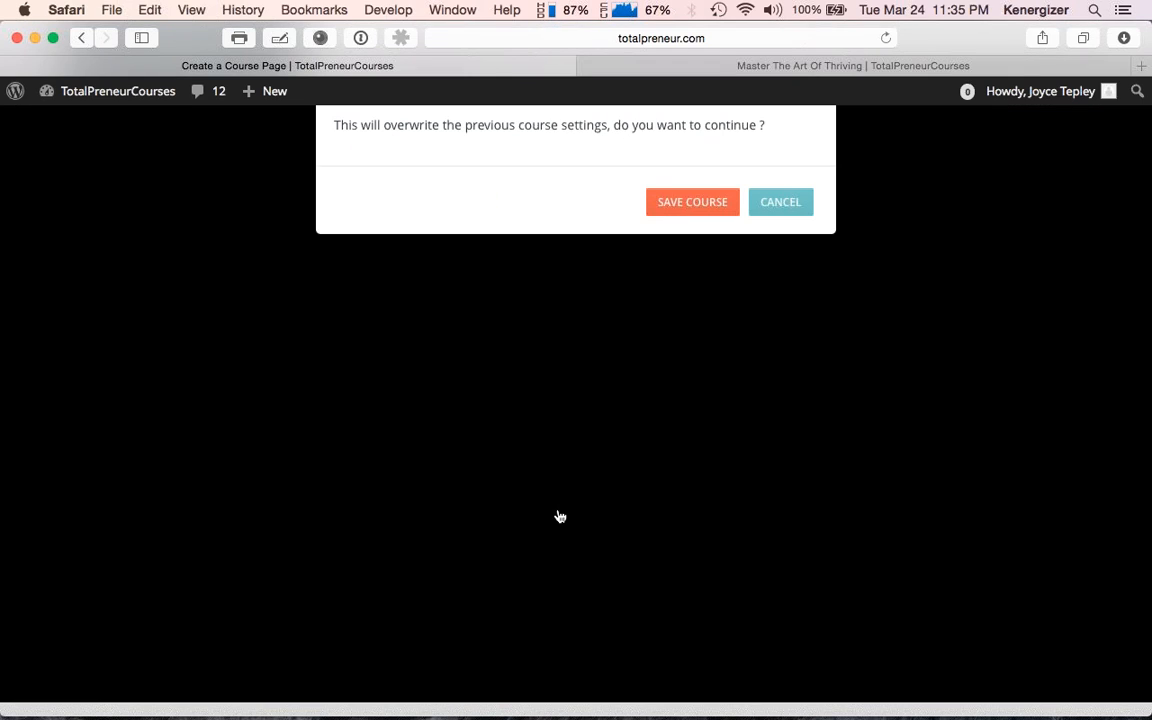
left_click(684, 215)
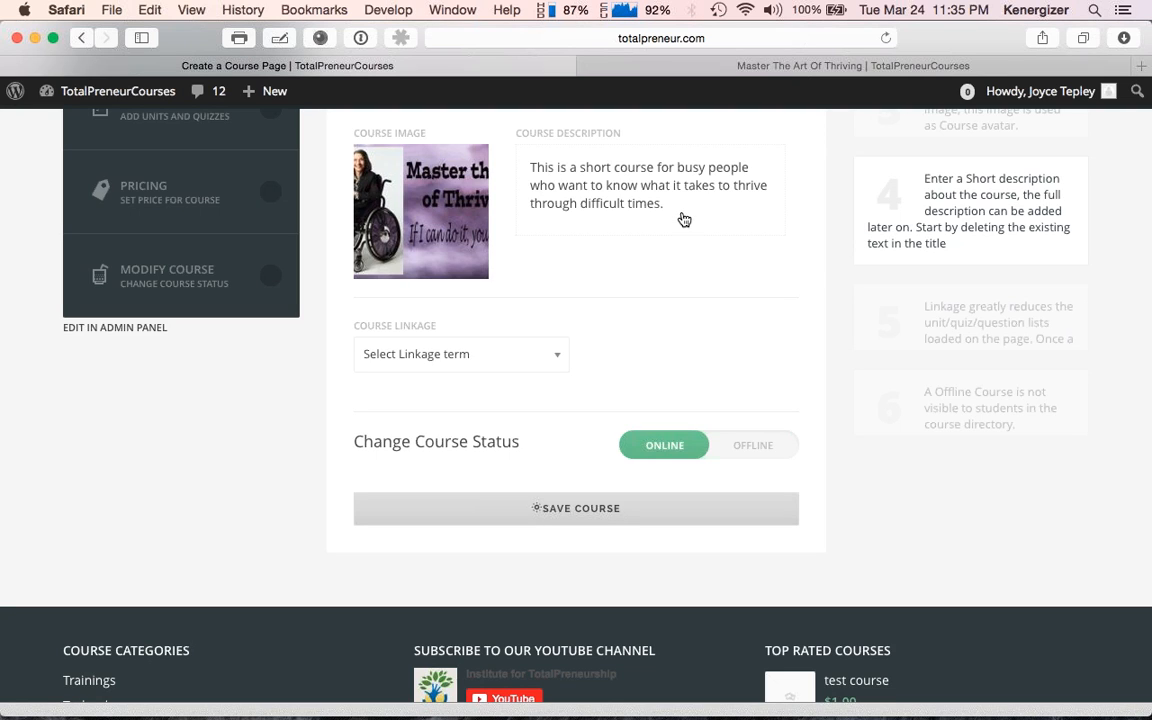
Step: Open the course settings and review them from the maximum course duration down to the course completion message
scroll(465, 391, "up", 5)
left_click(182, 379)
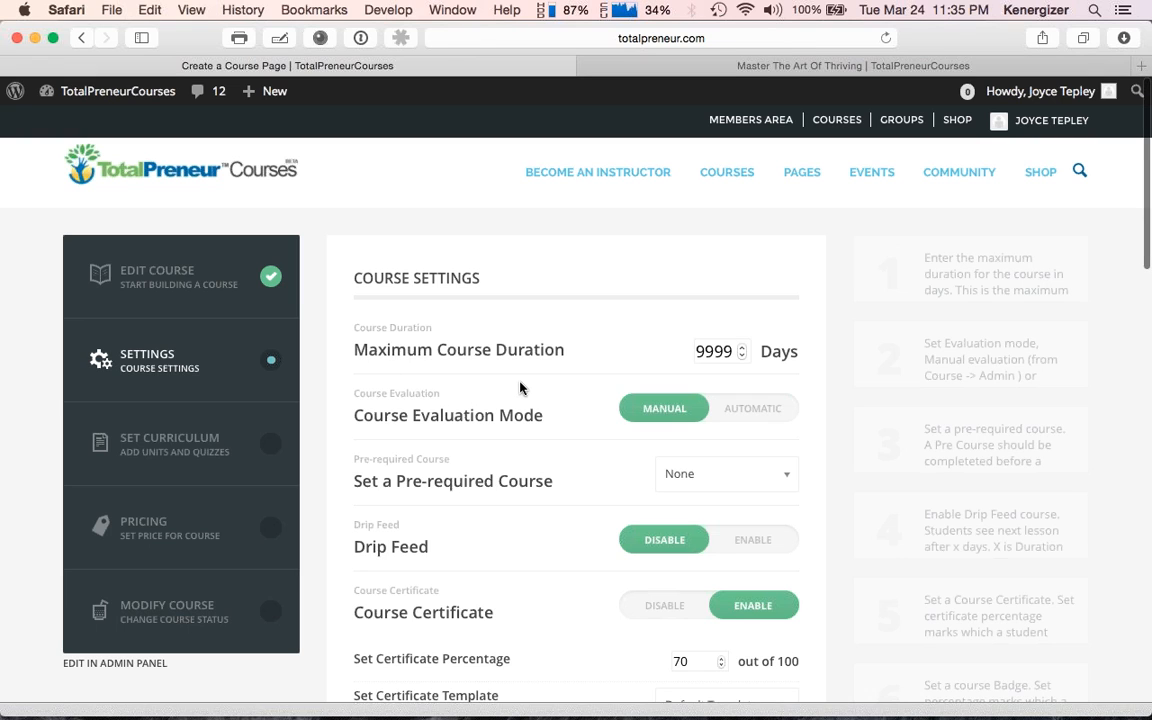
scroll(522, 388, "down", 3)
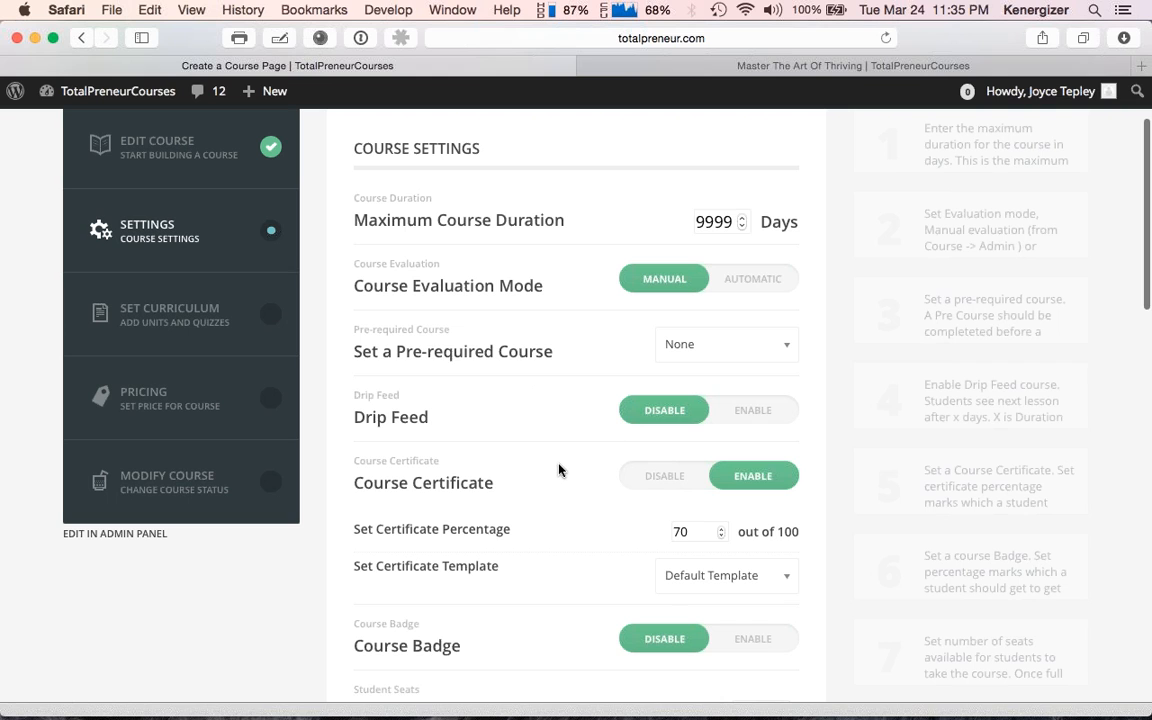
scroll(581, 527, "down", 2)
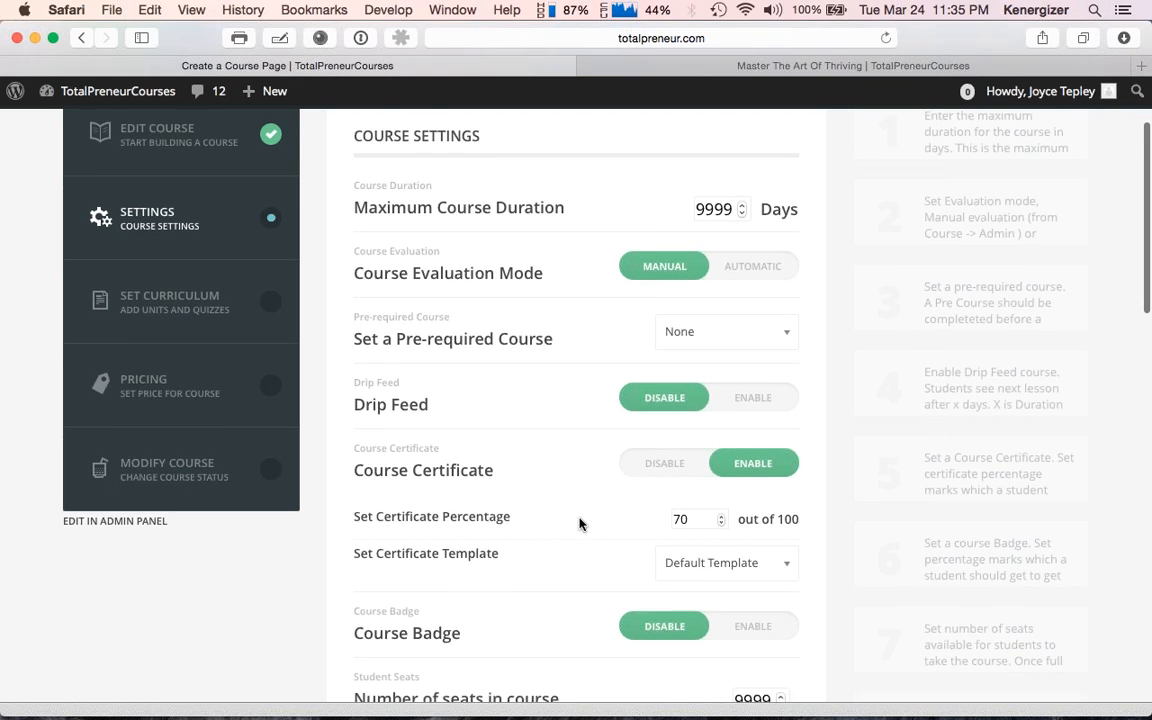
scroll(564, 480, "down", 3)
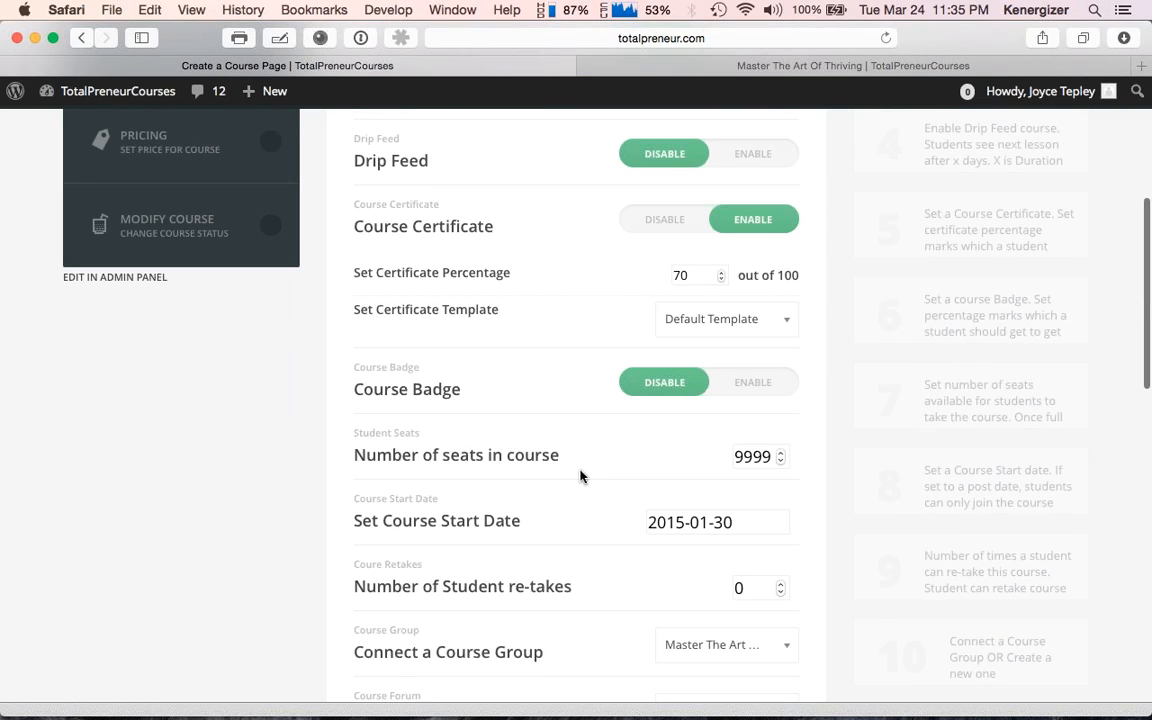
scroll(577, 476, "down", 1)
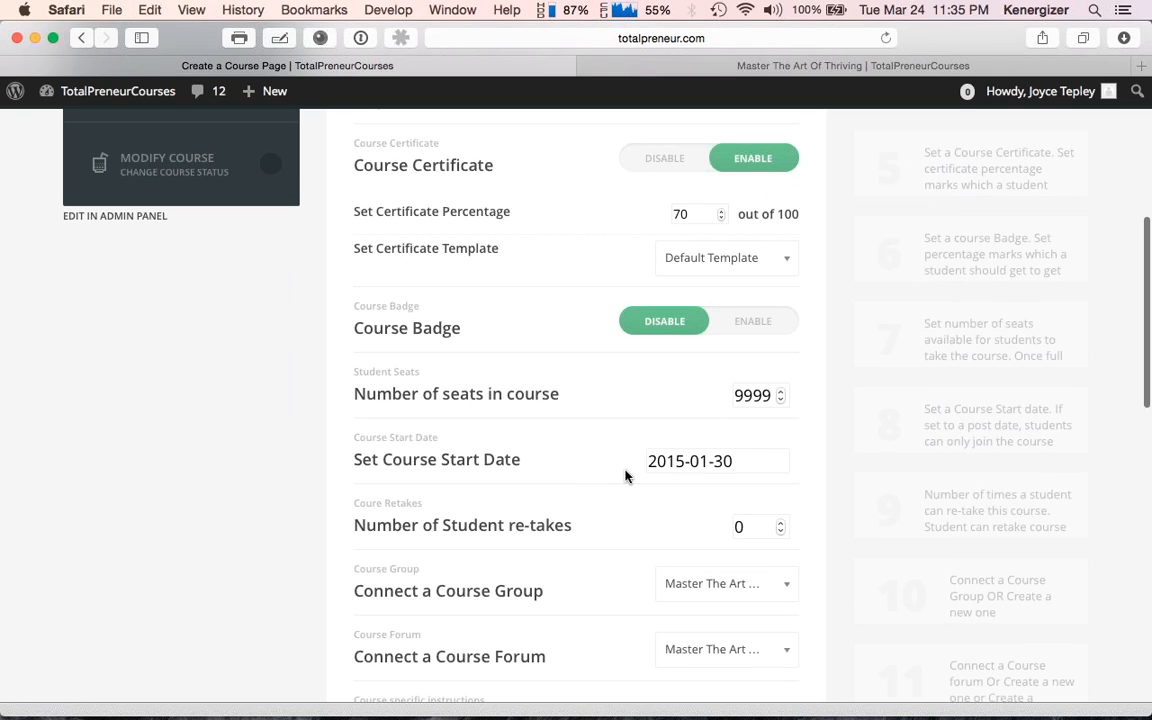
scroll(574, 484, "down", 2)
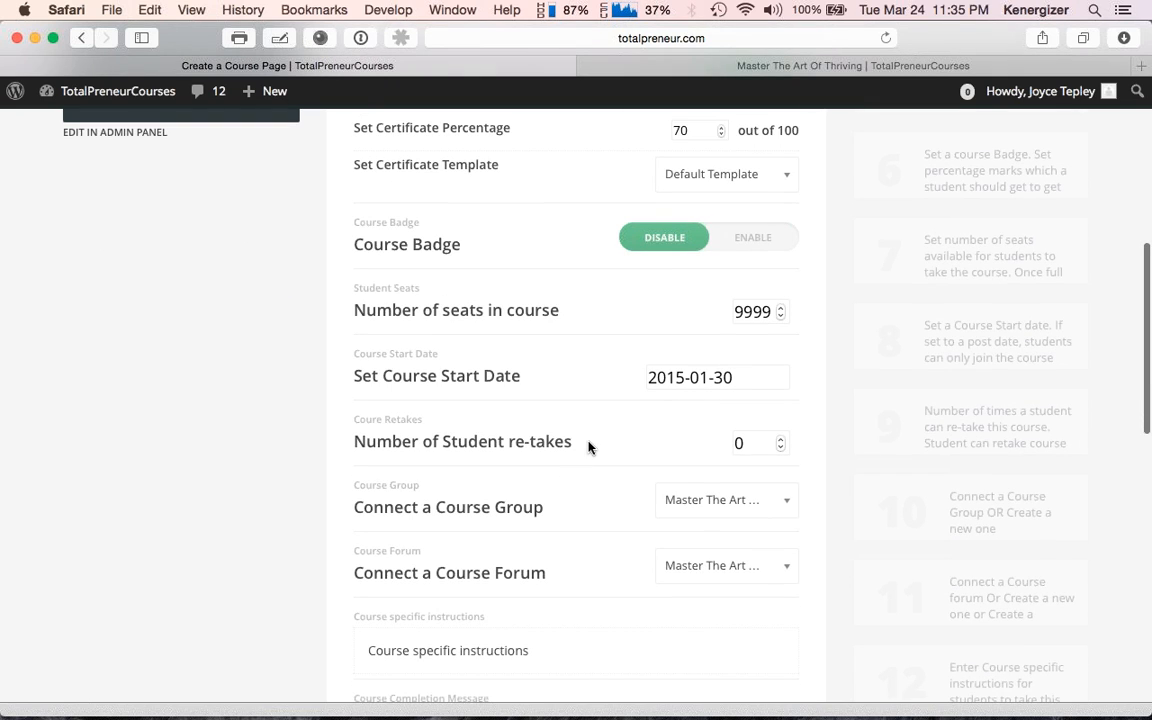
scroll(590, 447, "down", 2)
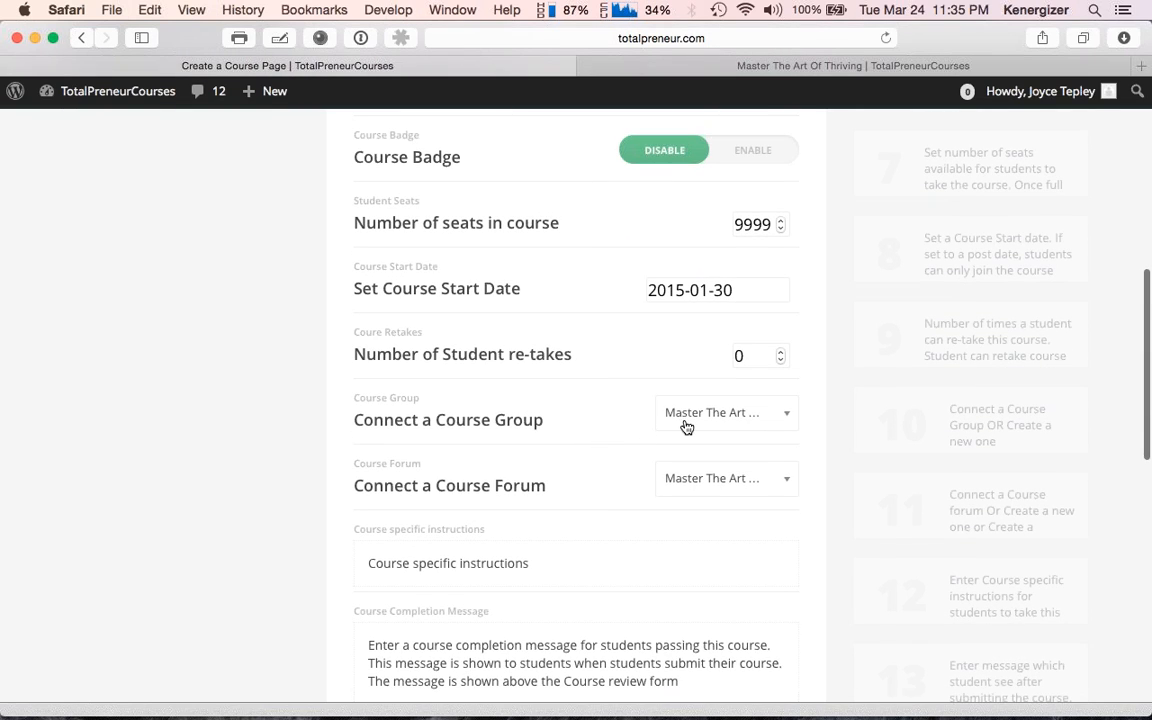
scroll(609, 442, "down", 3)
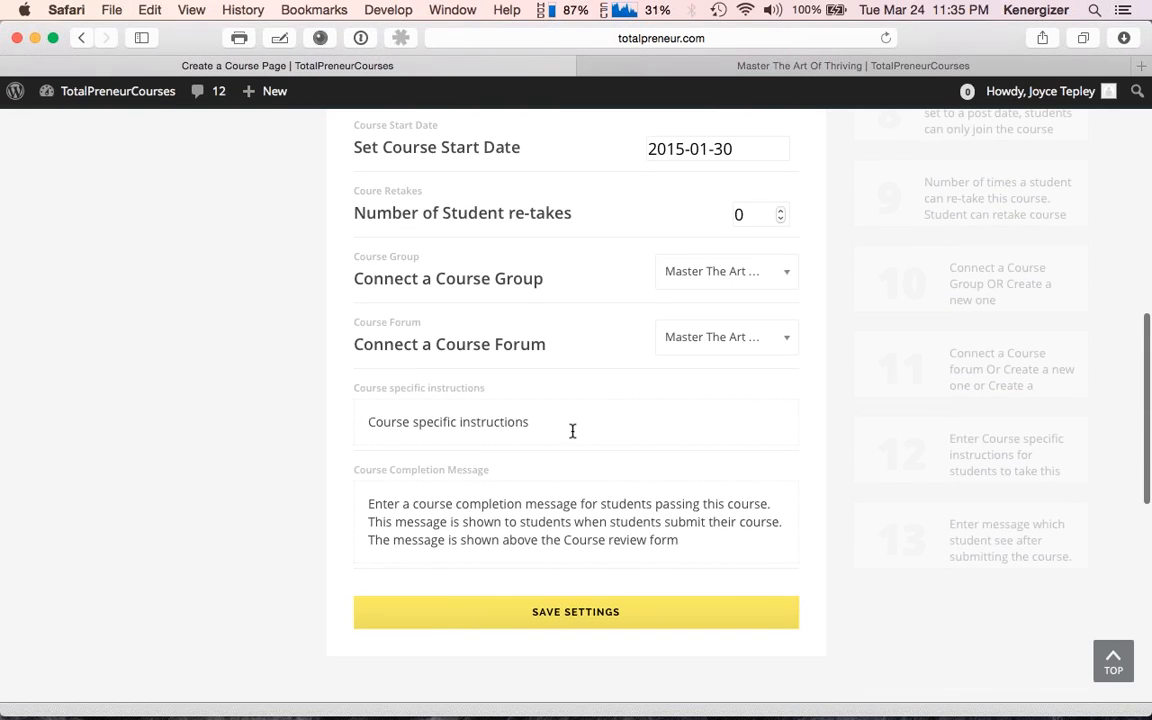
Step: Replace the course specific instructions with "There's one important thing you must do. Have FUN with this!"
left_click_drag(560, 429, 355, 416)
type("There's o")
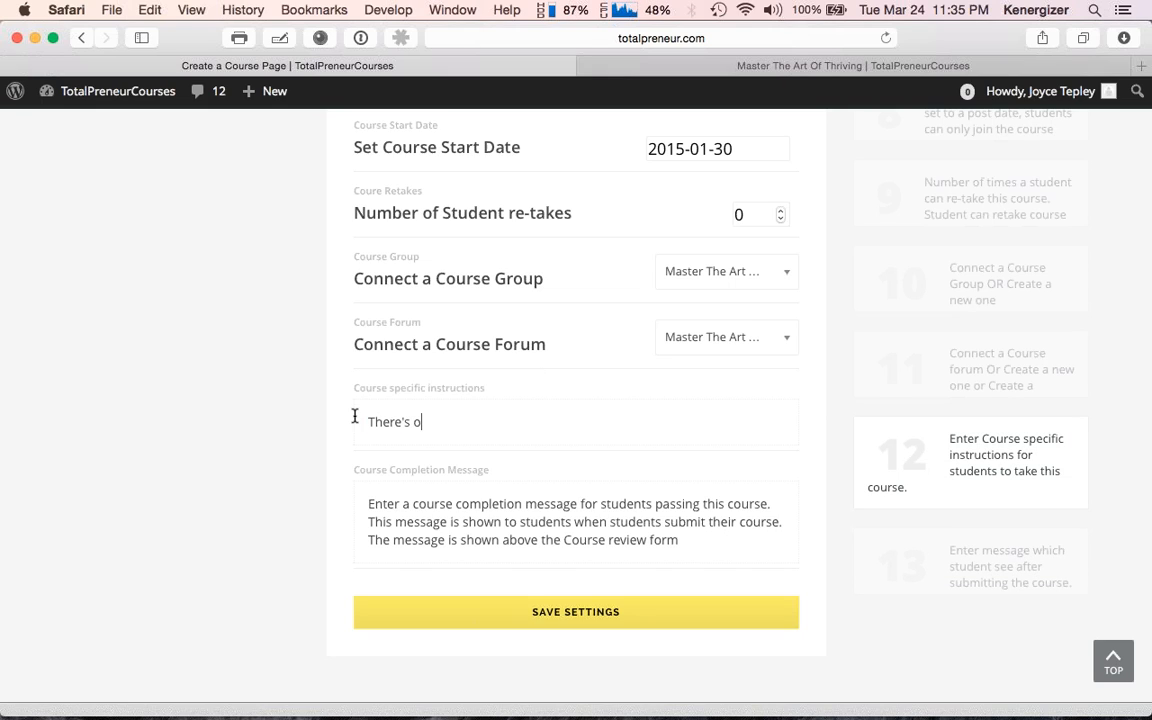
type("ne important thing you ms")
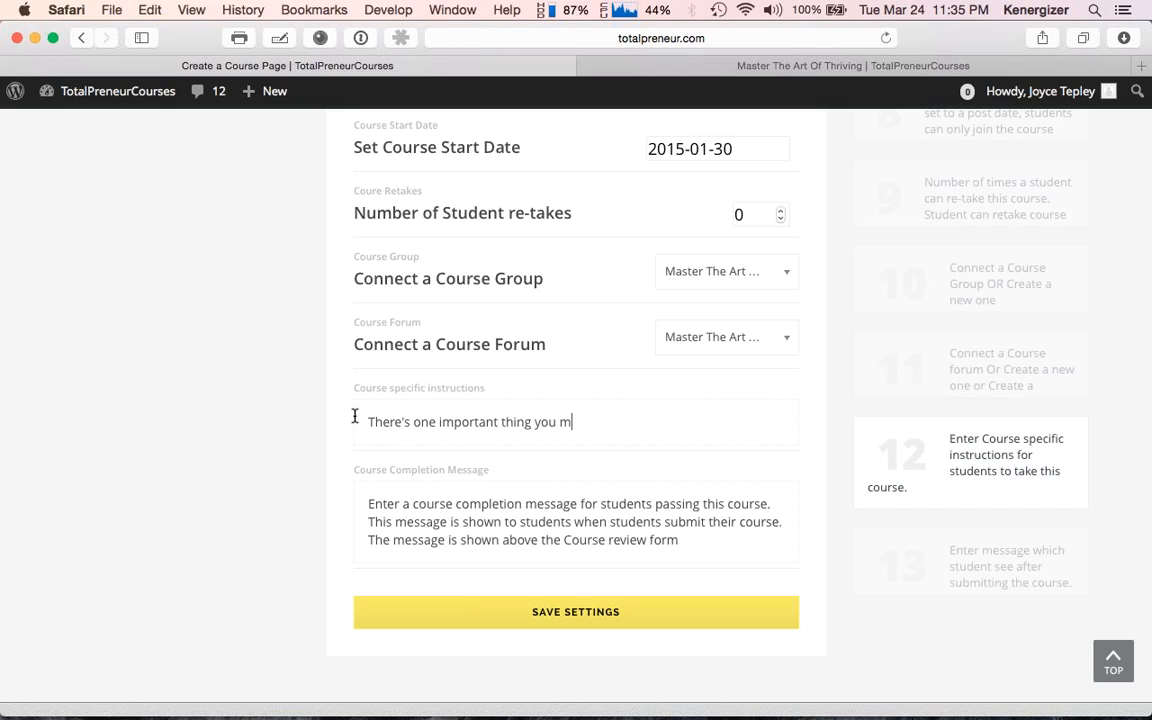
key("BackSpace")
type("ust do. Have FUN")
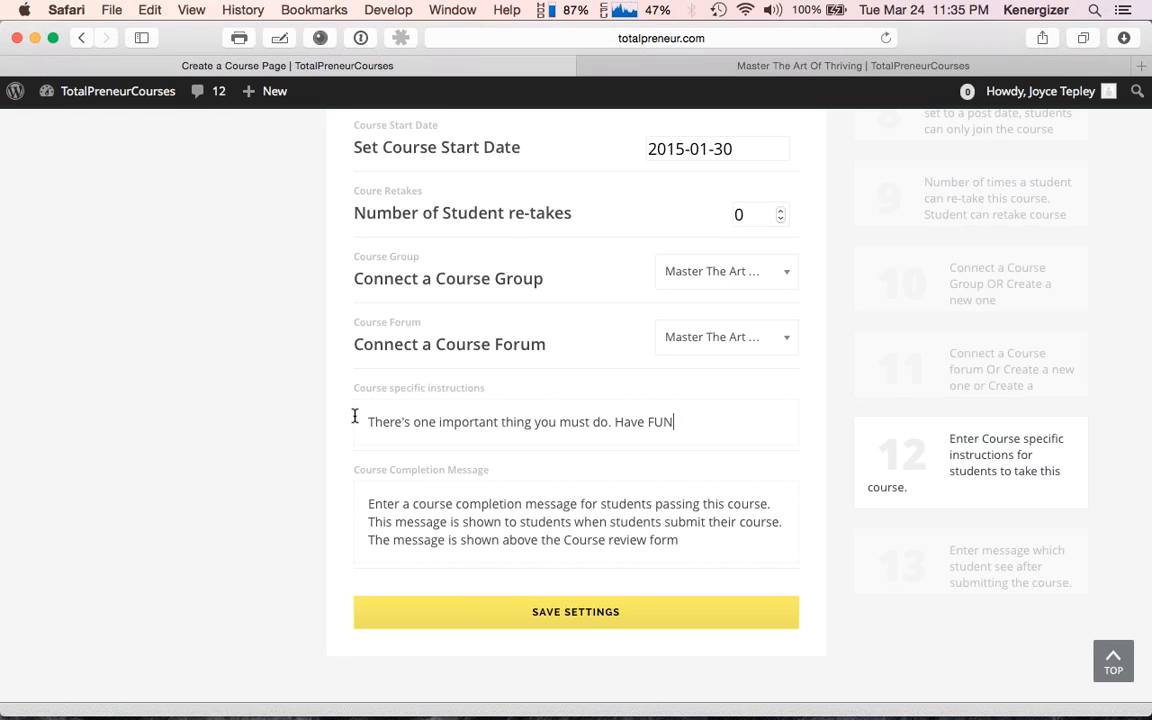
type(" with this")
key("BackSpace")
key("BackSpace")
key("BackSpace")
key("BackSpace")
type("this!")
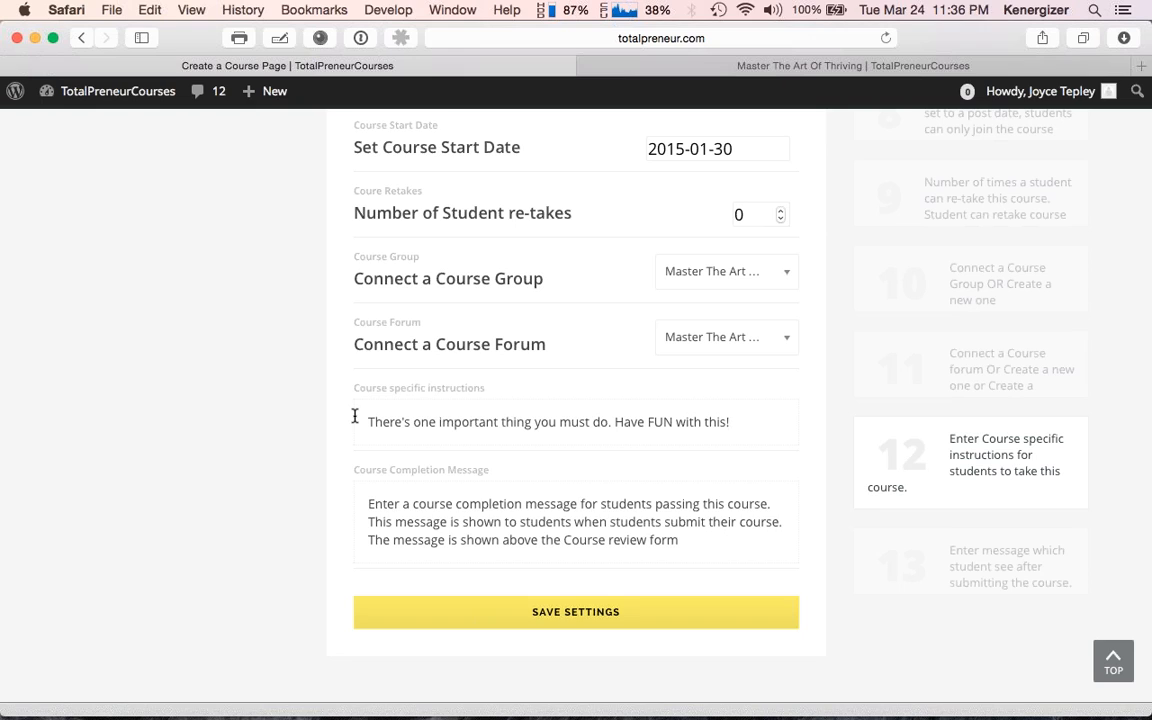
Step: Replace the course completion message with "Congratulations! You made it! You're a Thriver!! So...what's next?"
left_click(575, 547)
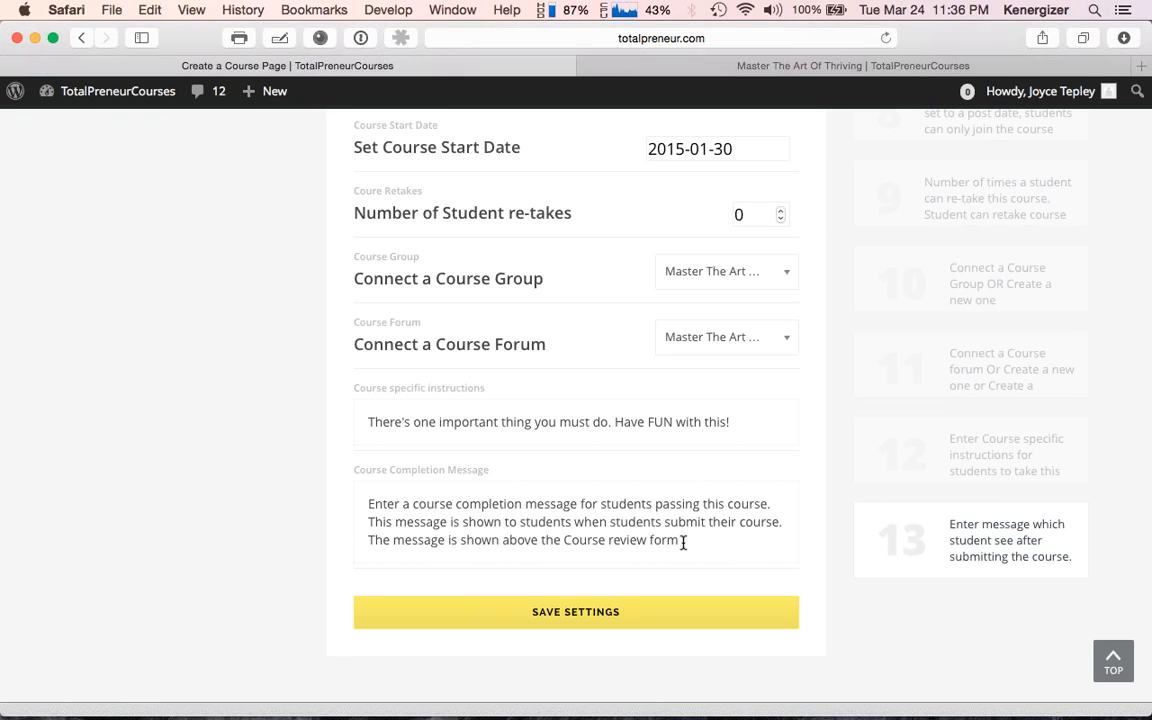
left_click_drag(681, 540, 341, 503)
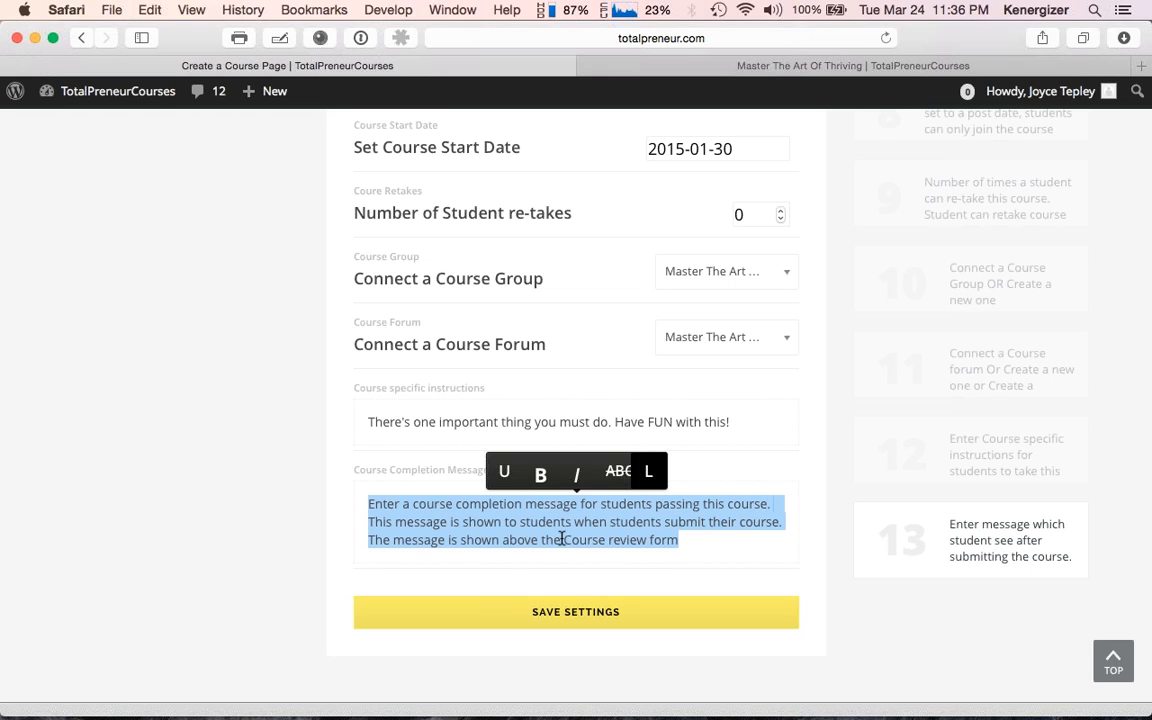
type("Congra")
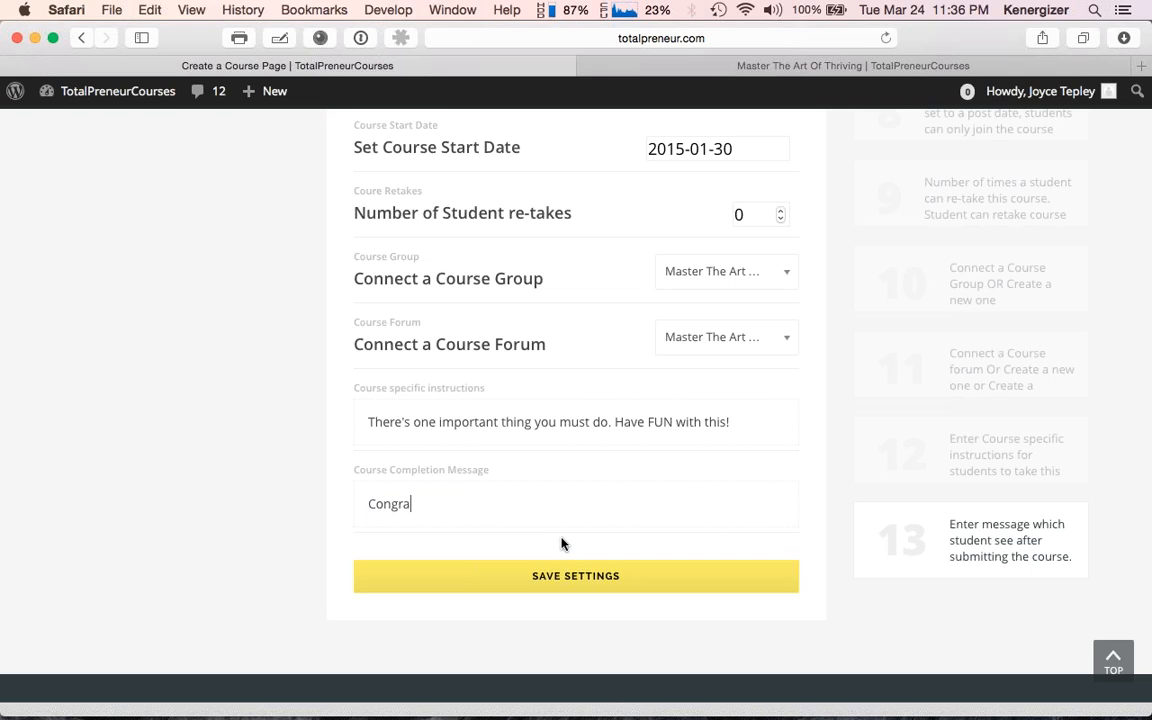
type("tulations! You")
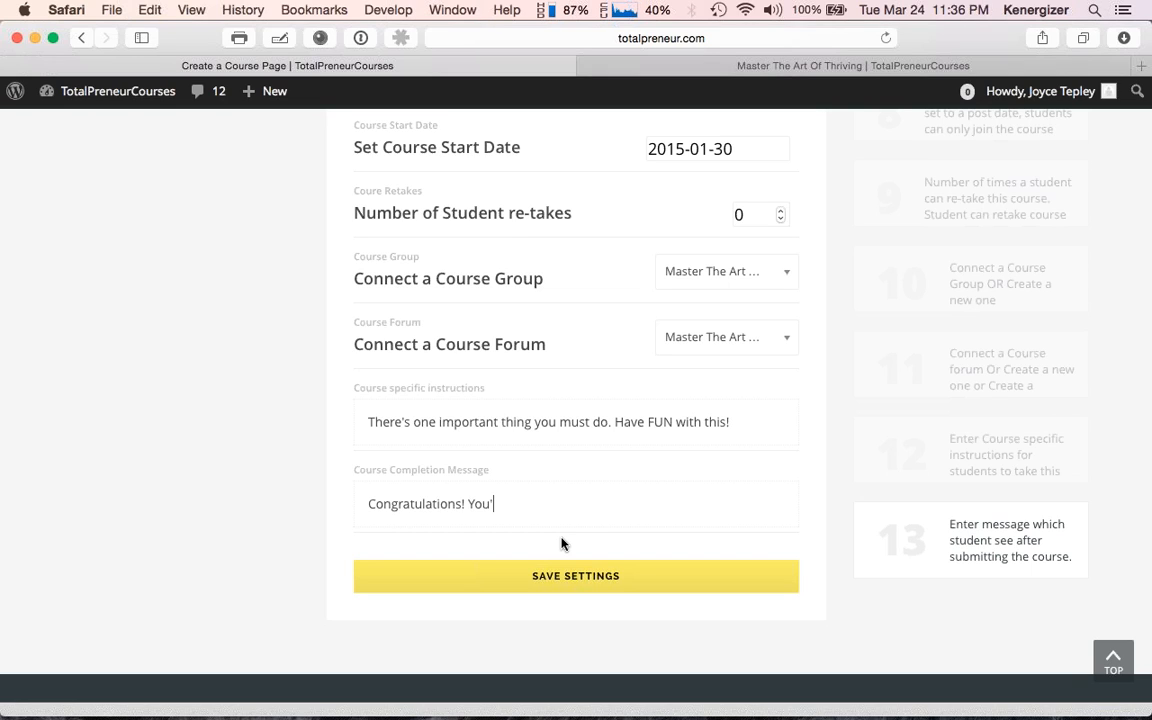
type("made it! You'r ea thr")
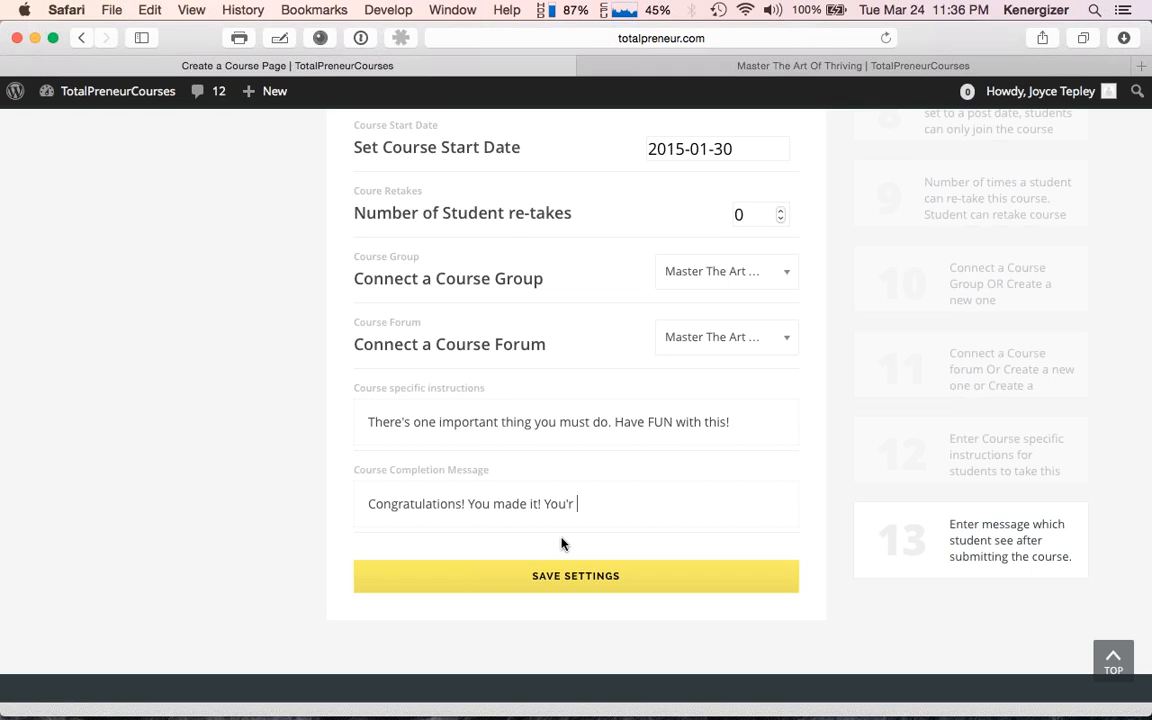
key("BackSpace")
key("BackSpace")
key("BackSpace")
key("BackSpace")
key("BackSpace")
key("BackSpace")
key("BackSpace")
type("e a Thriver!! So...")
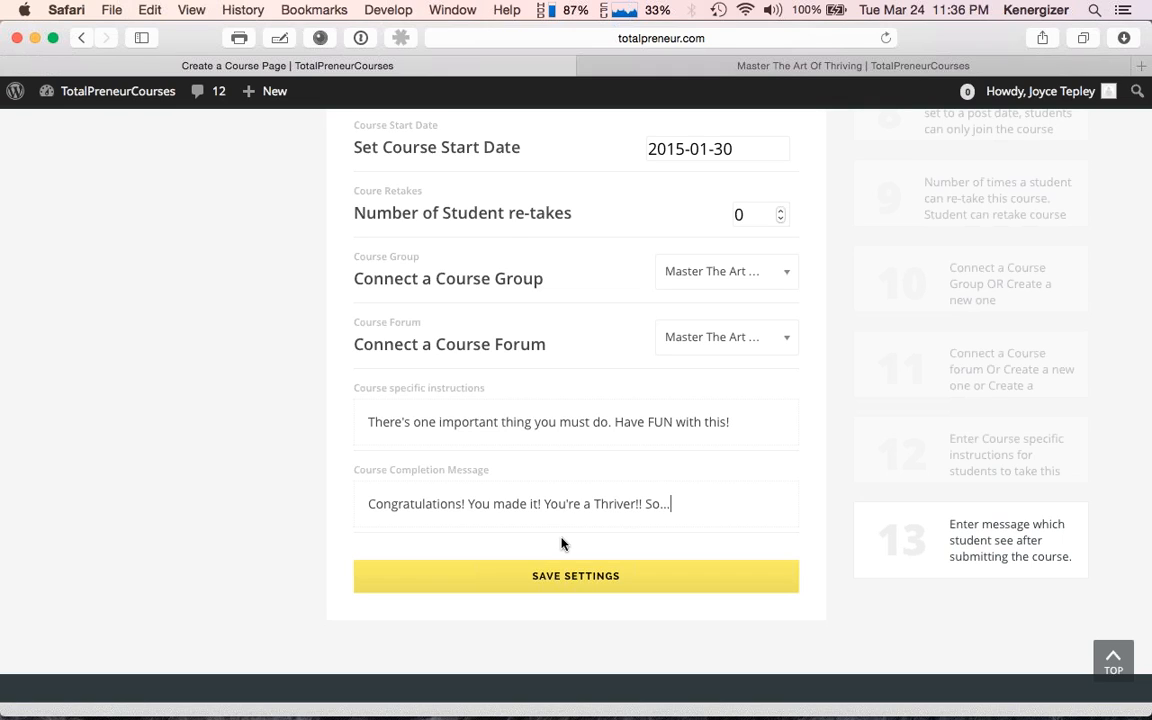
type("what's next?")
Step: Save the course settings, agreeing to overwrite the previous ones, and view the course curriculum
left_click(566, 589)
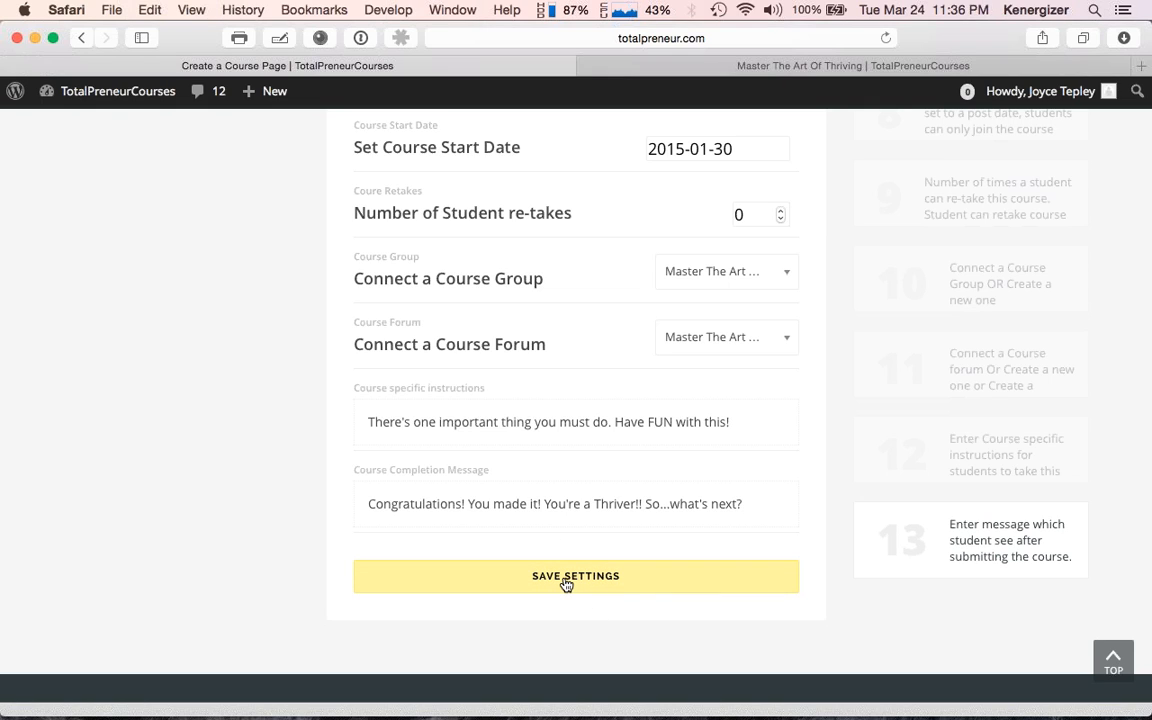
left_click(566, 581)
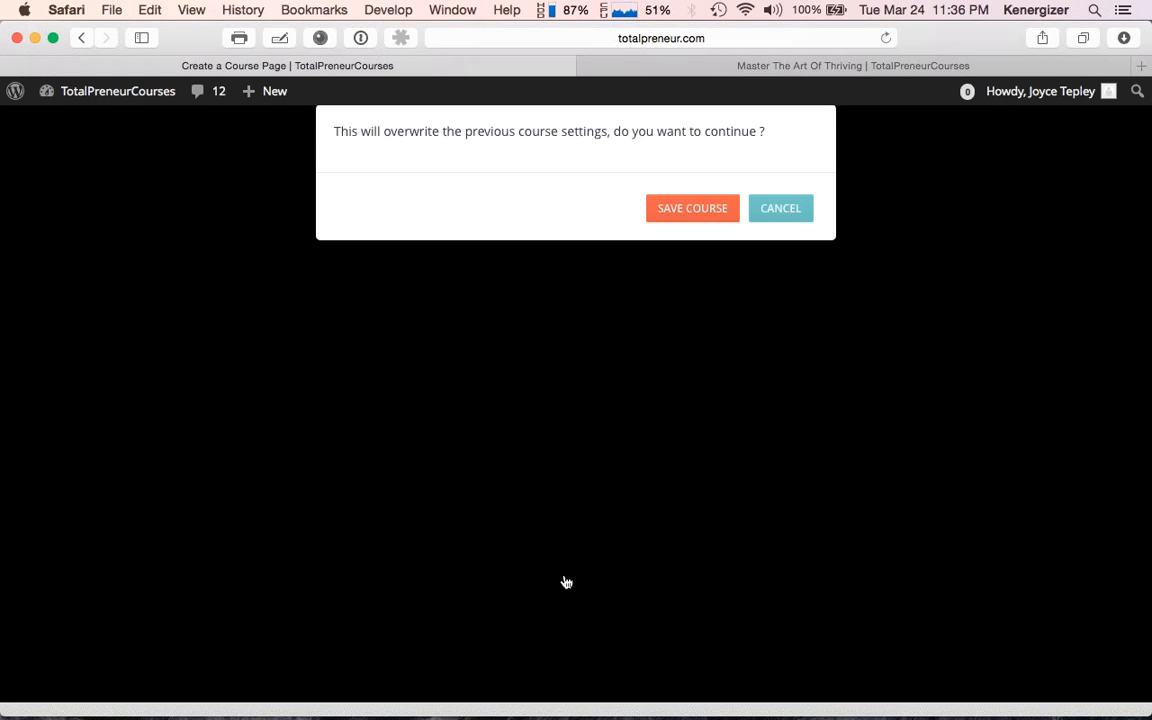
left_click(712, 208)
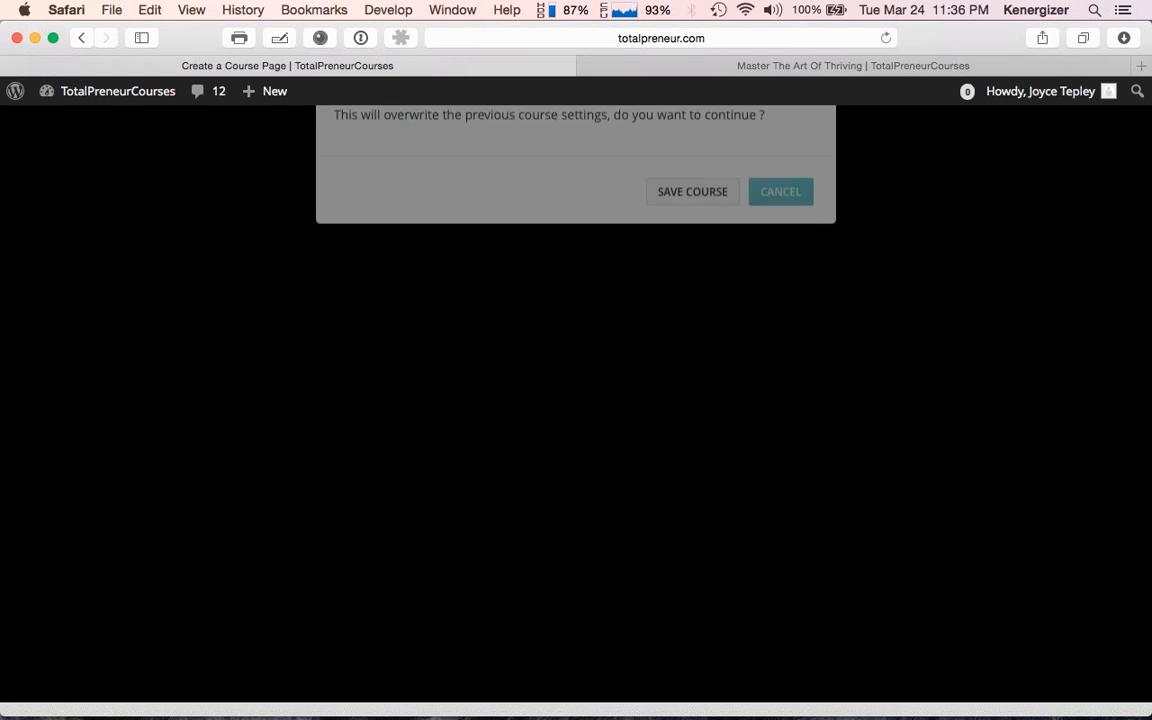
scroll(599, 548, "down", 5)
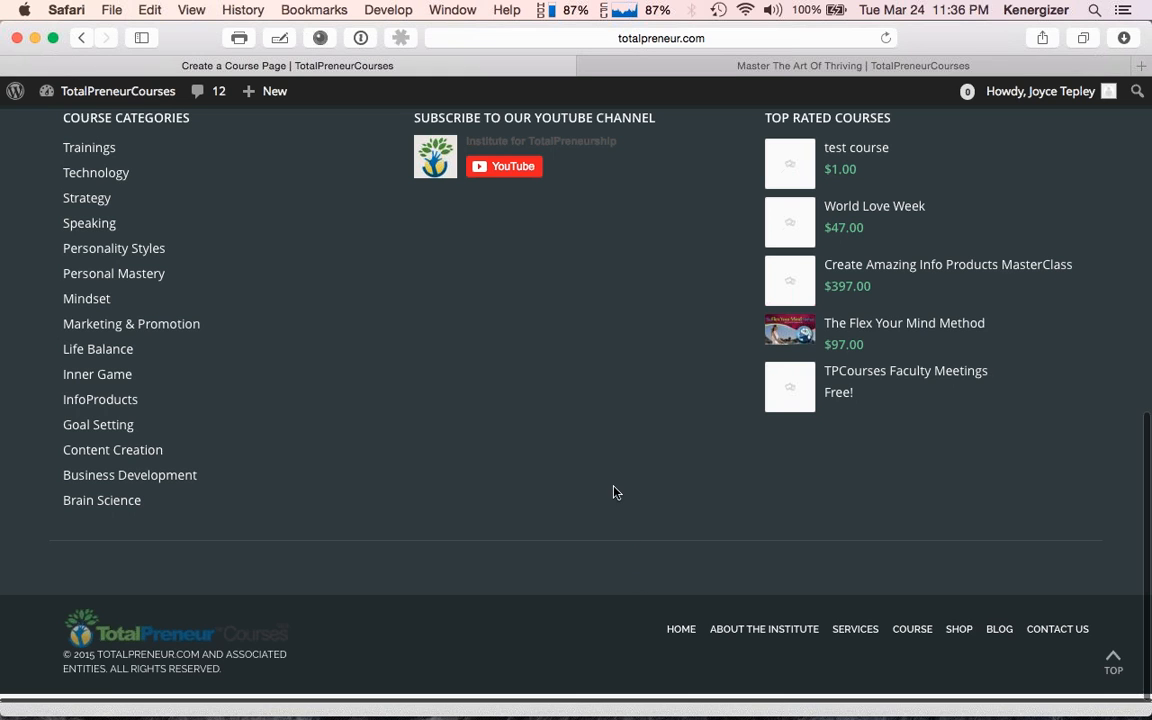
scroll(604, 446, "up", 6)
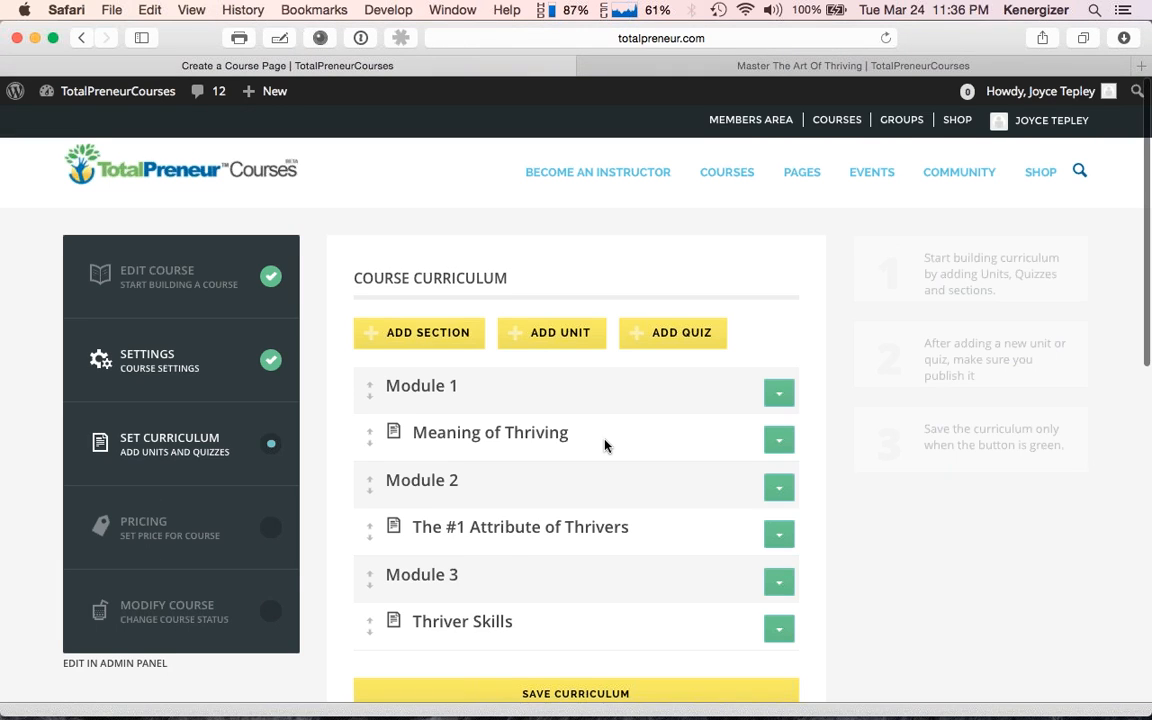
Step: Review the course curriculum's modules and units, and check the actions available for the Module 1 section
scroll(604, 446, "down", 2)
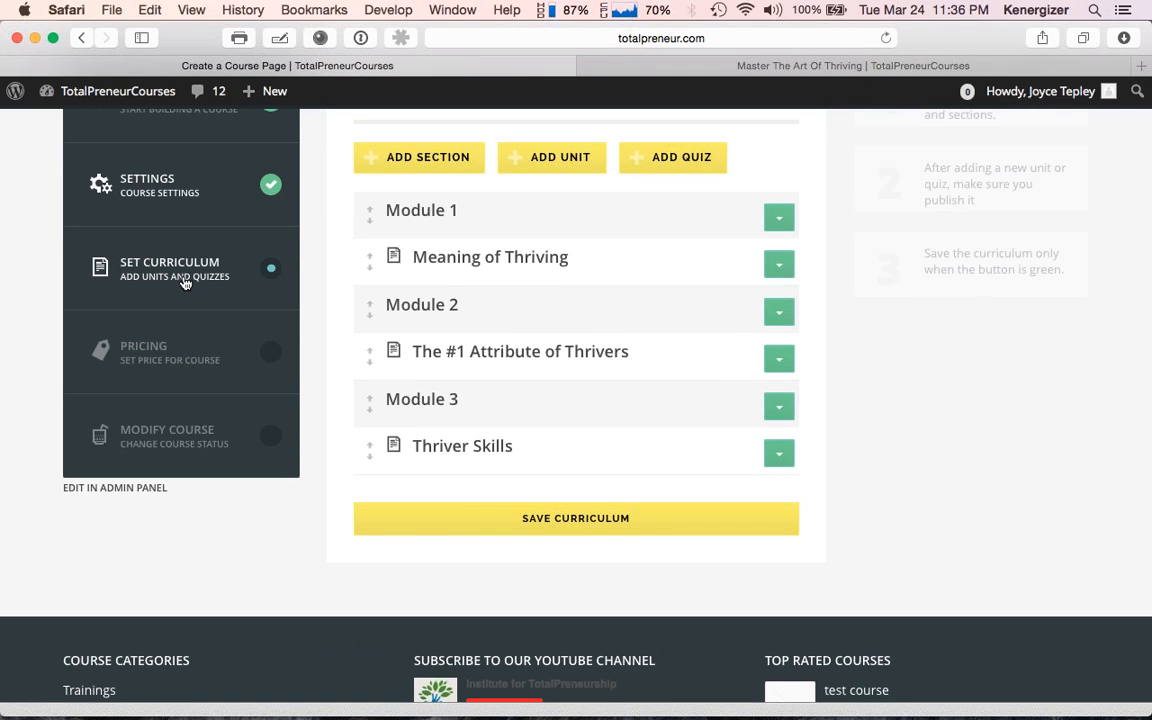
scroll(385, 363, "up", 2)
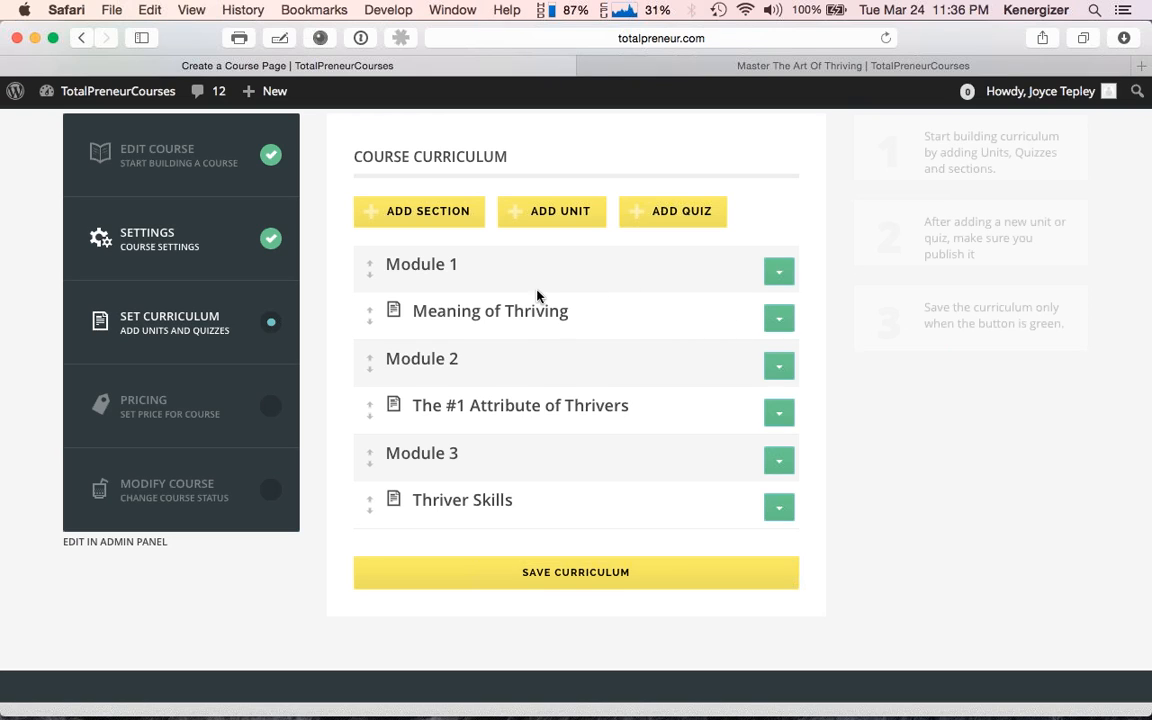
scroll(628, 298, "up", 1)
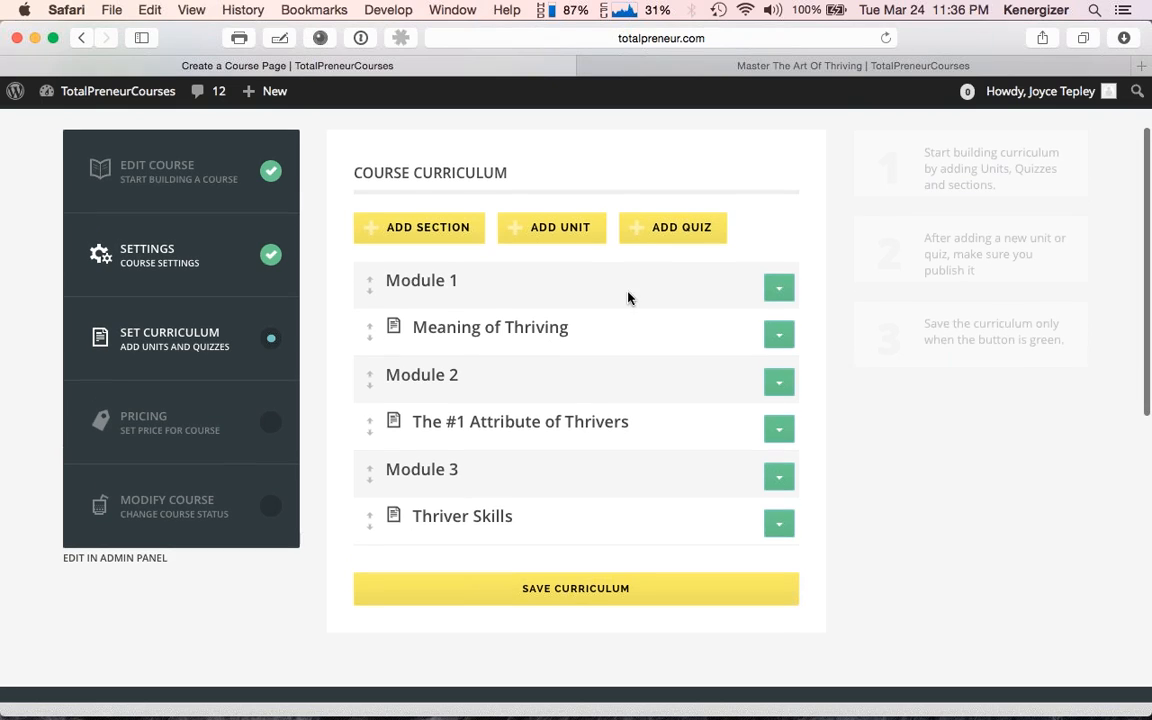
left_click(786, 292)
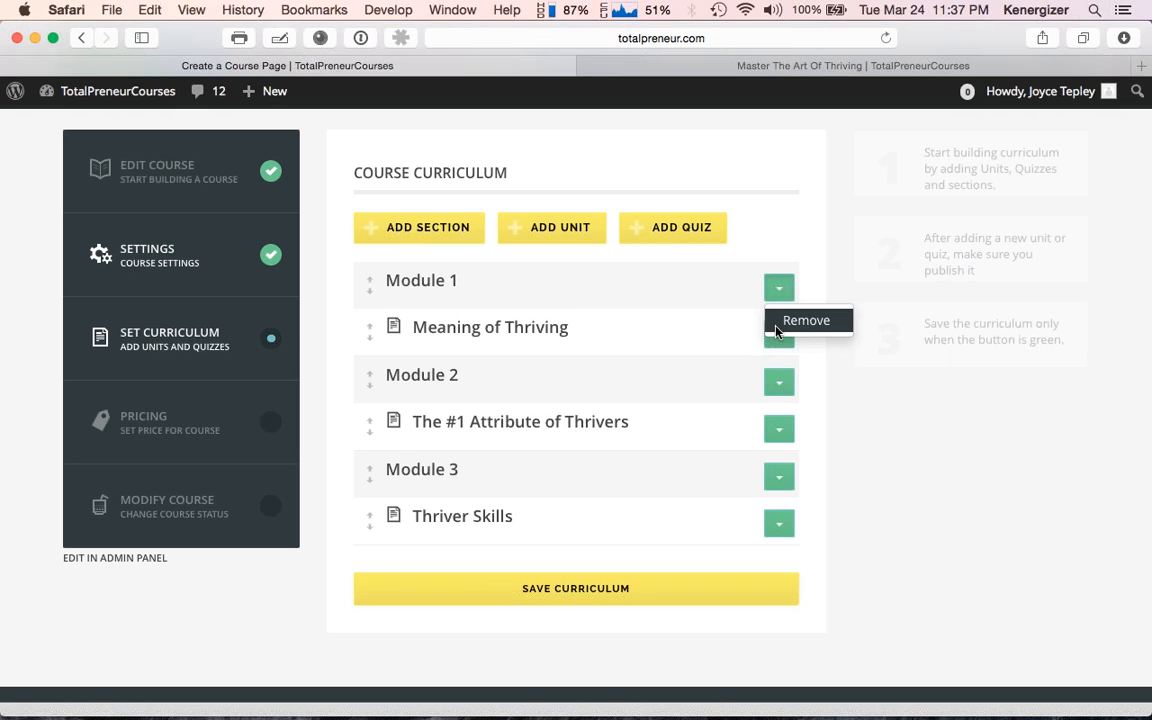
left_click(681, 314)
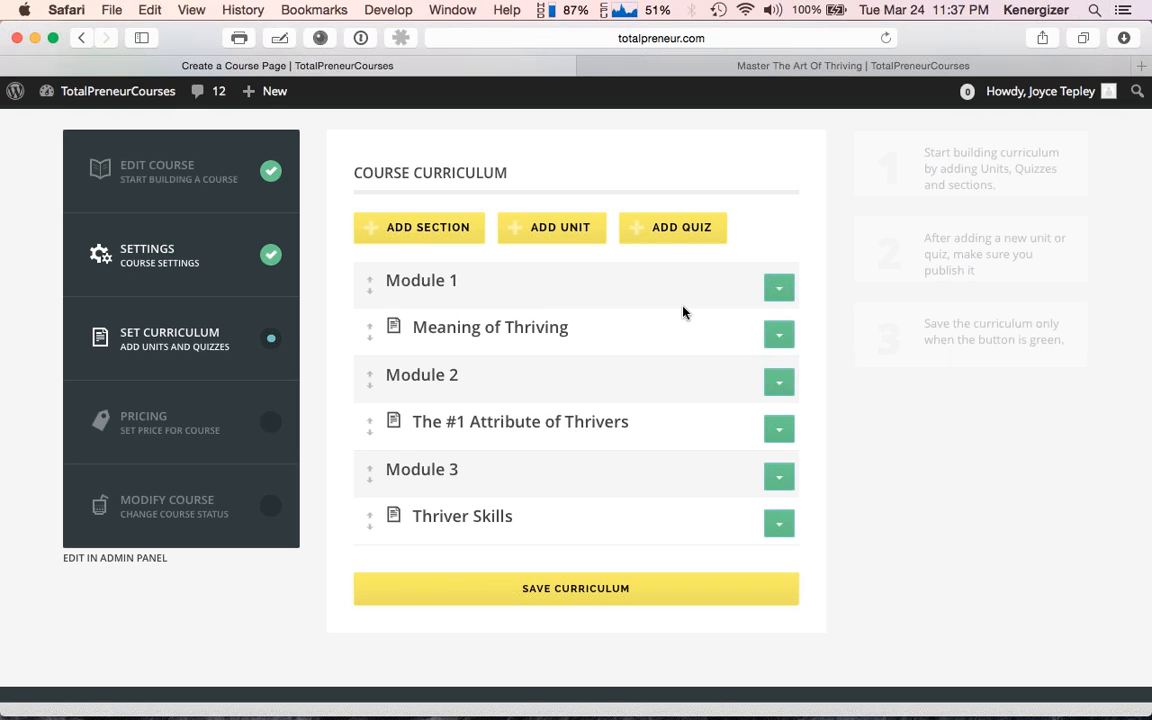
Step: Preview the Meaning of Thriving unit in a new browser tab and switch to that tab
left_click(785, 347)
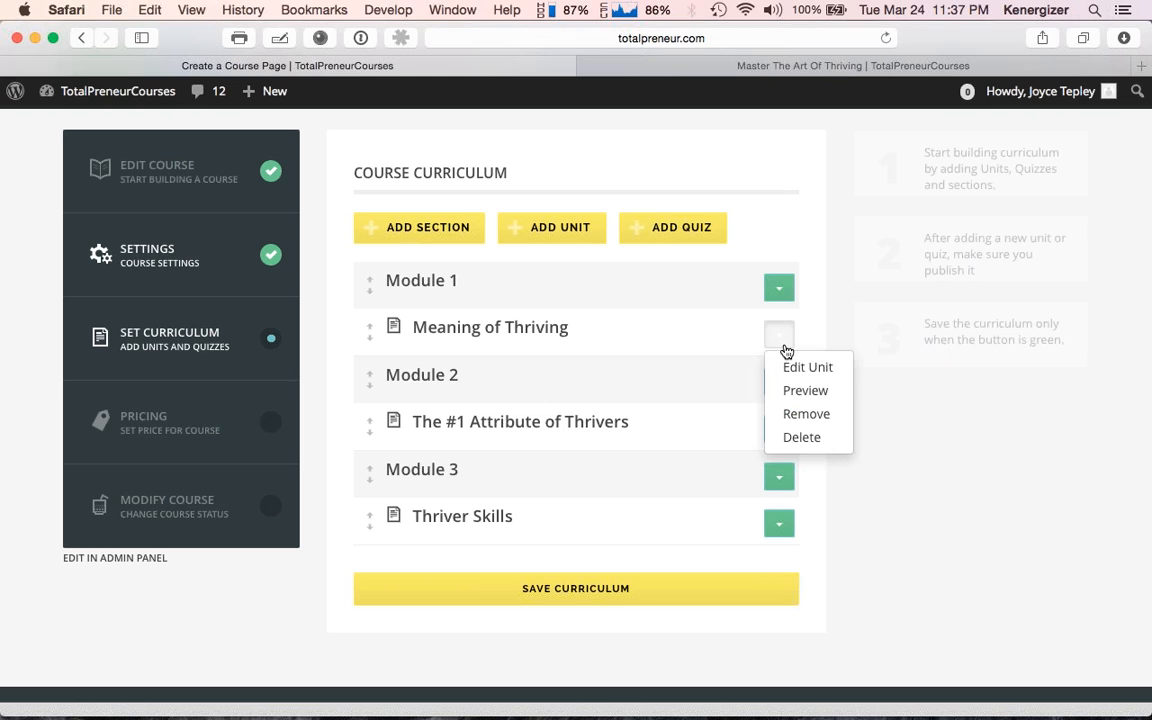
left_click(826, 391, "super")
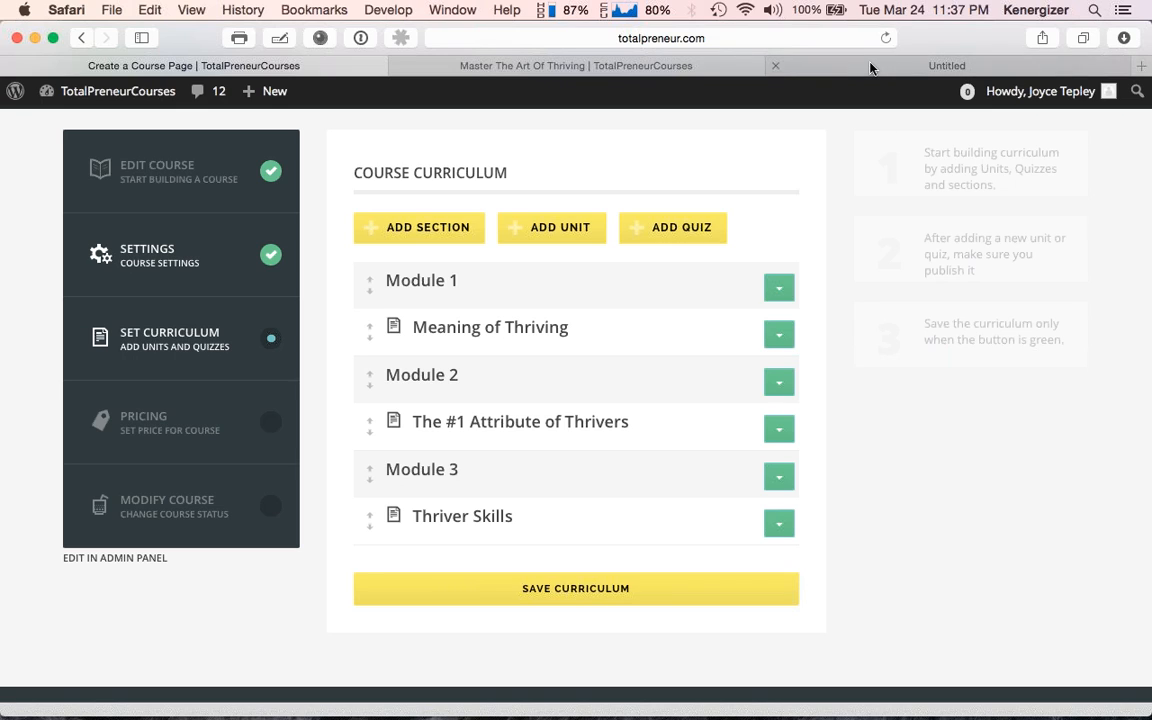
left_click(870, 67)
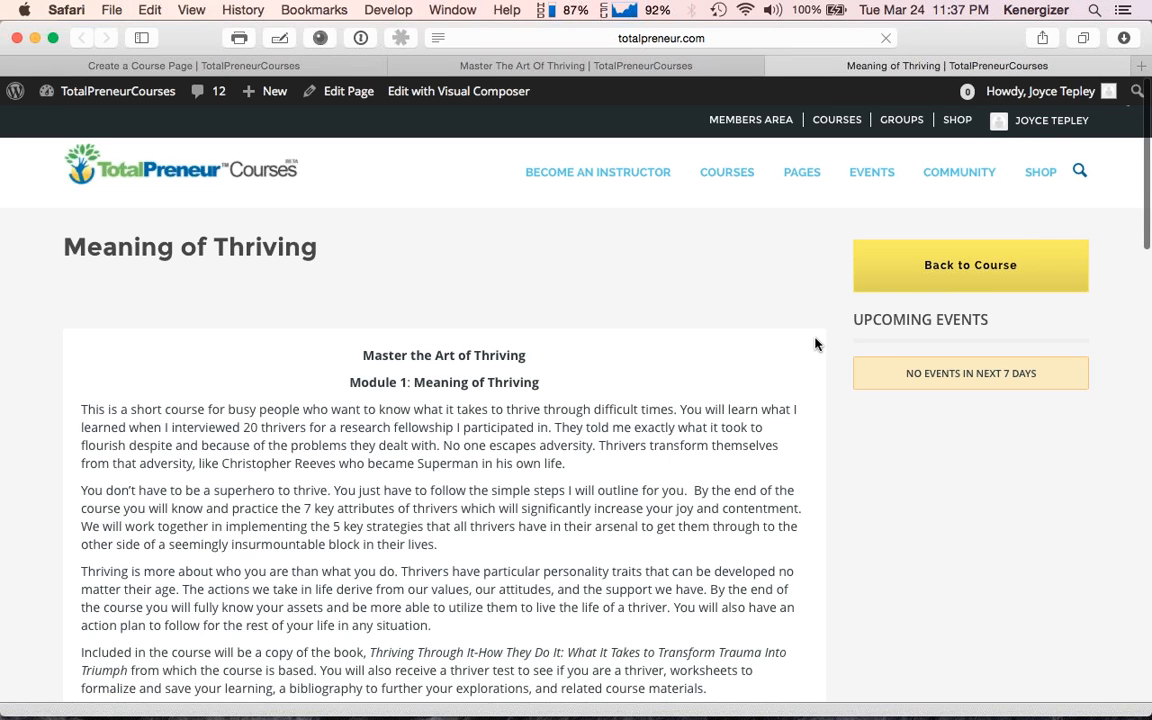
Step: Read through the Meaning of Thriving unit preview from its introduction to the assignments at the end
scroll(816, 344, "down", 3)
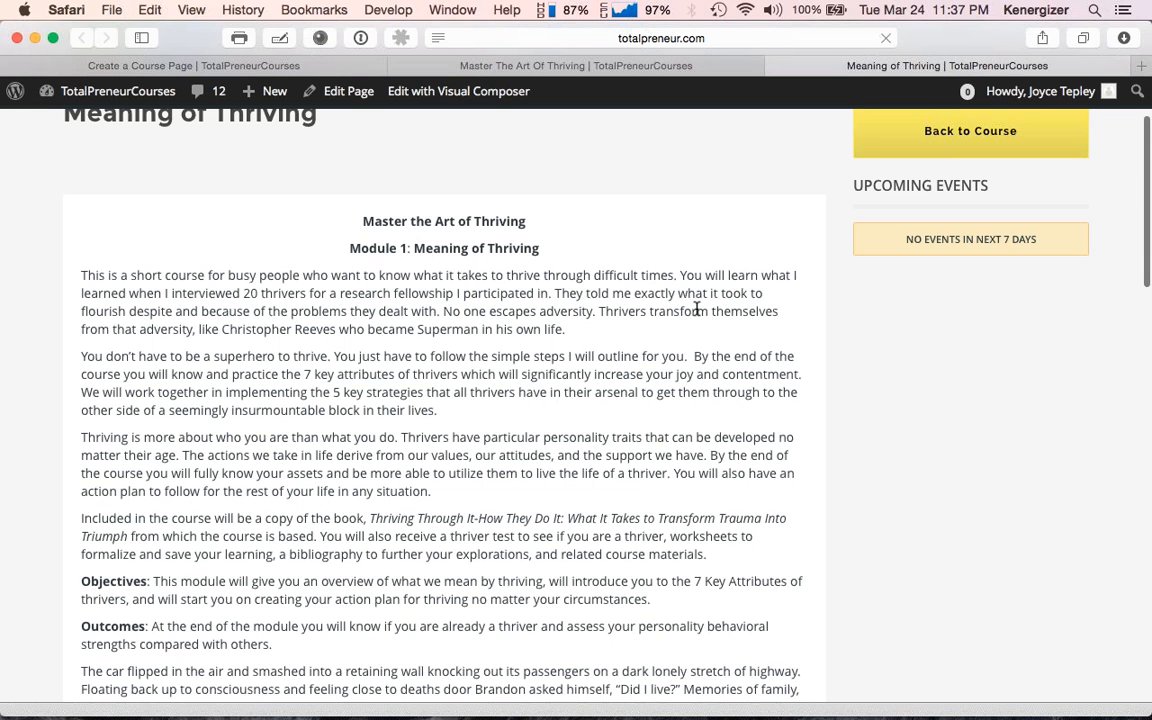
scroll(697, 309, "down", 2)
scroll(697, 309, "down", 8)
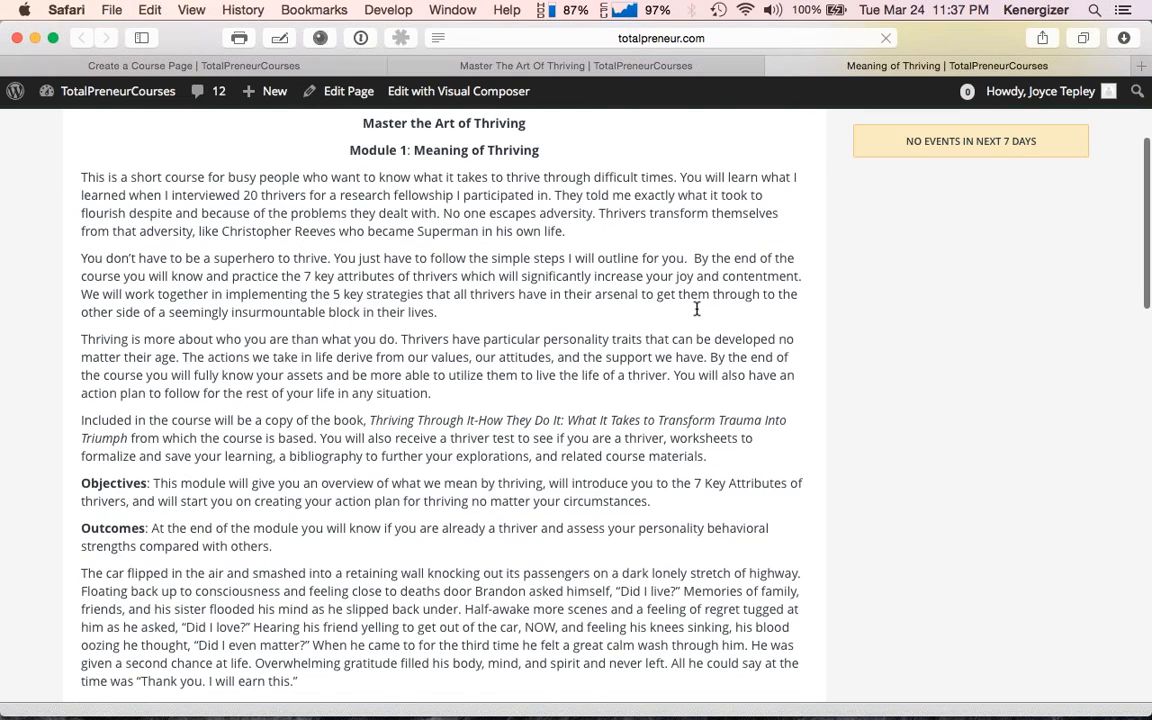
scroll(552, 385, "down", 15)
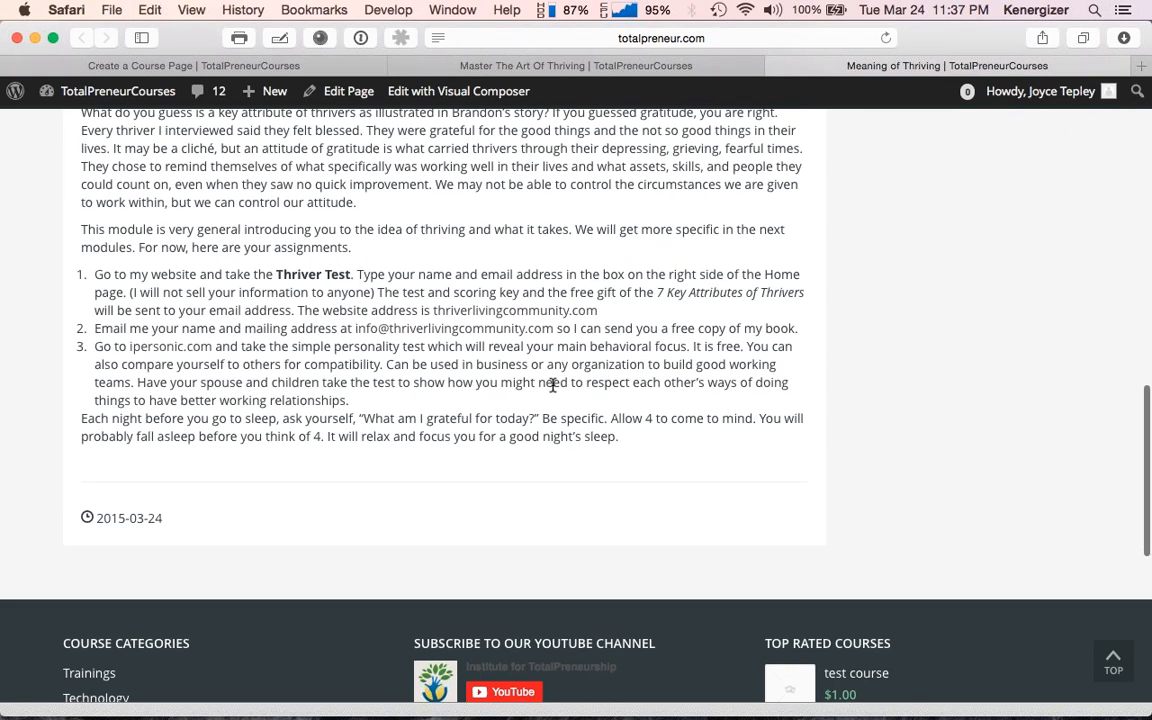
scroll(514, 362, "up", 1)
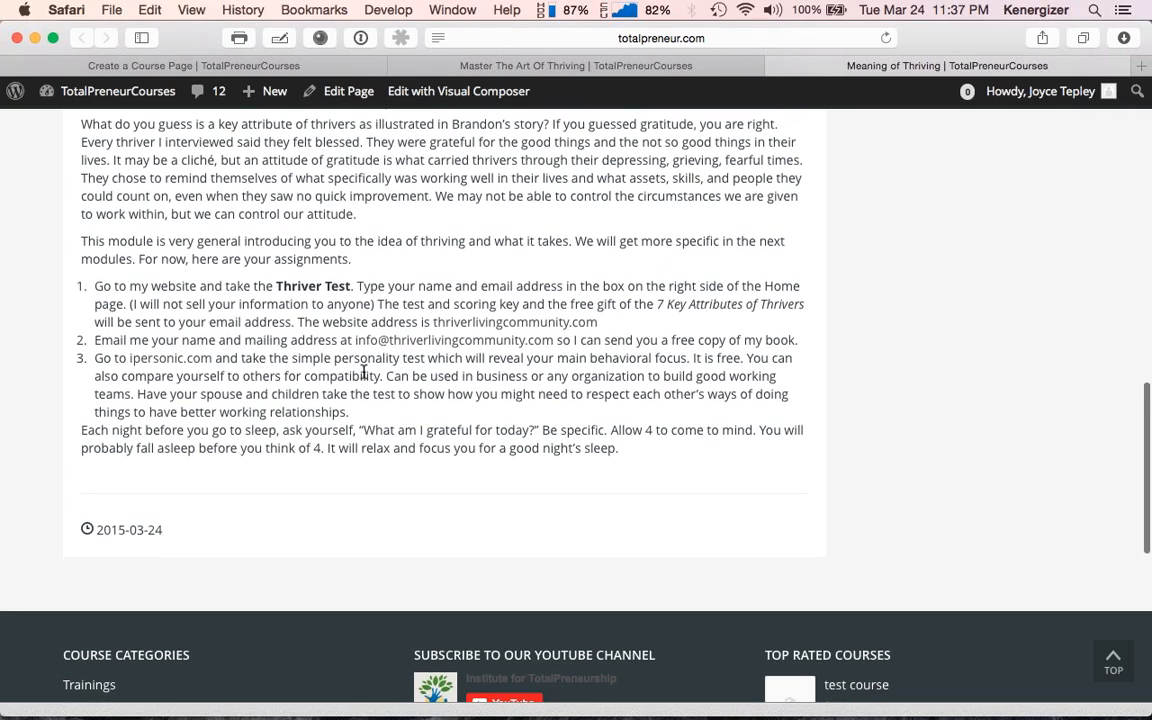
scroll(364, 371, "up", 2)
scroll(364, 371, "up", 10)
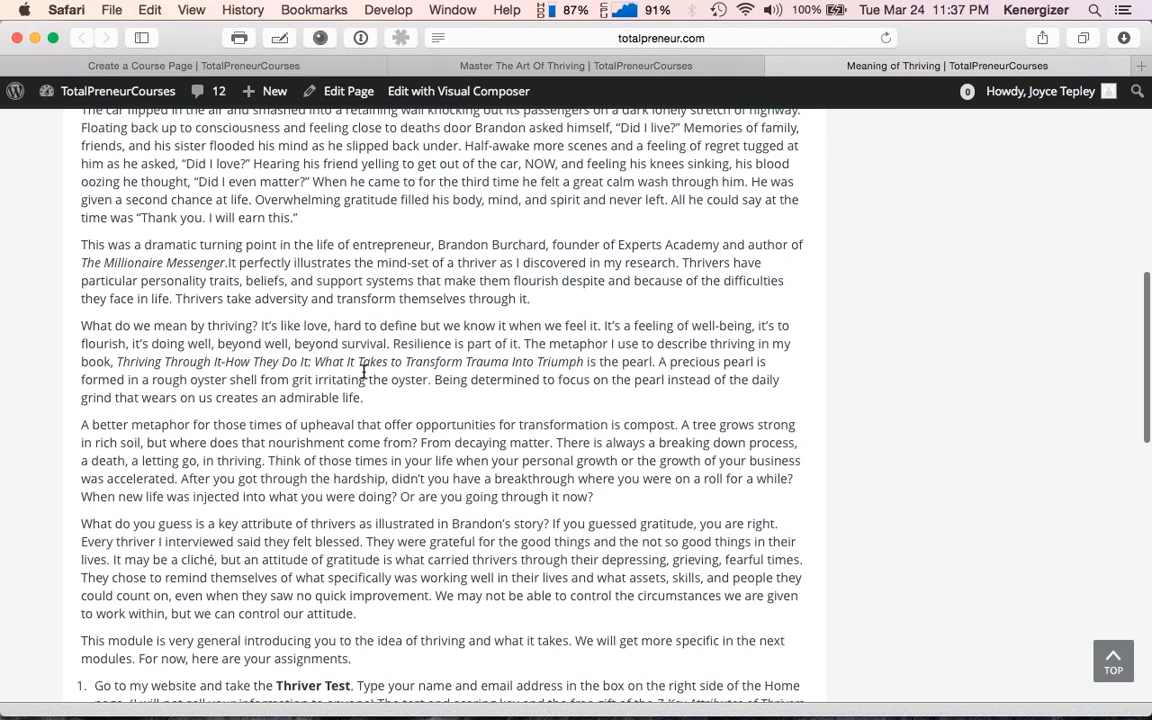
scroll(364, 371, "up", 6)
scroll(484, 395, "up", 5)
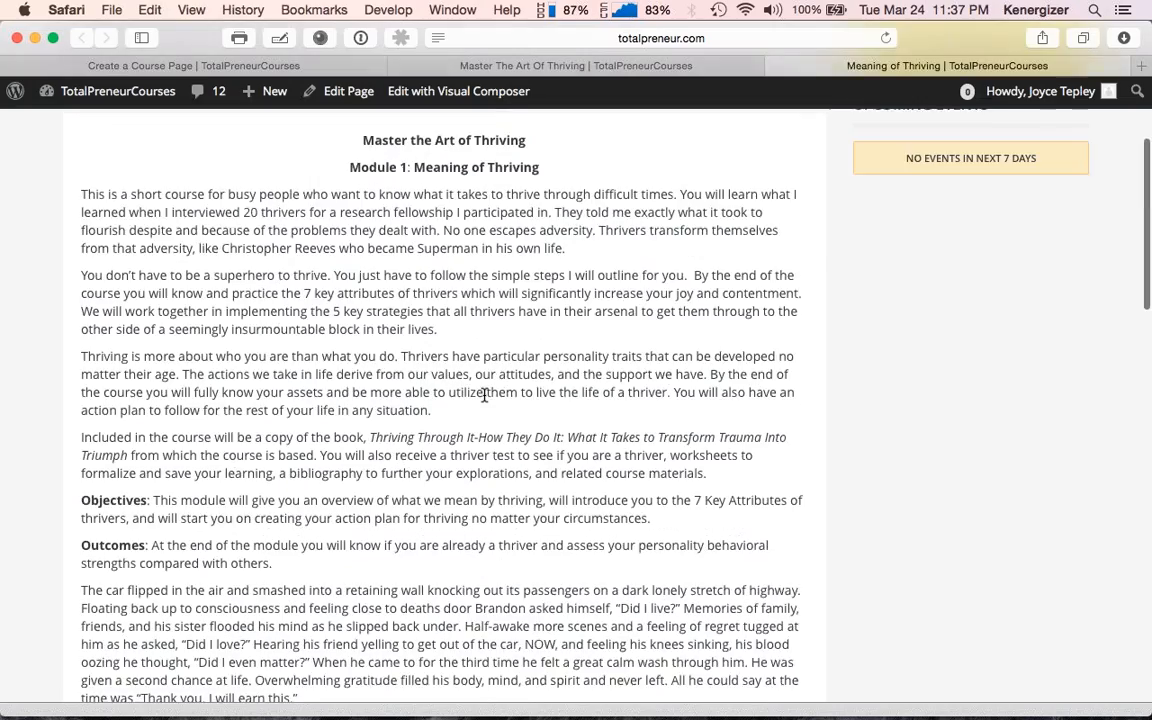
scroll(484, 395, "up", 3)
scroll(484, 395, "down", 20)
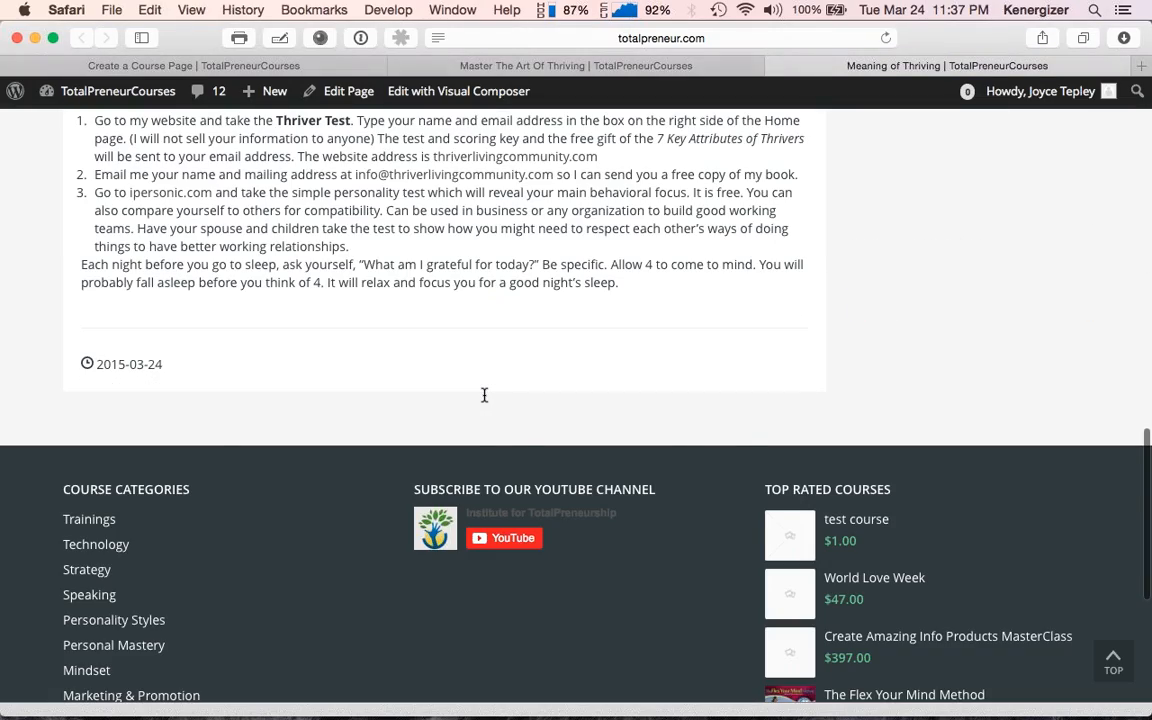
scroll(484, 395, "up", 9)
scroll(484, 395, "up", 20)
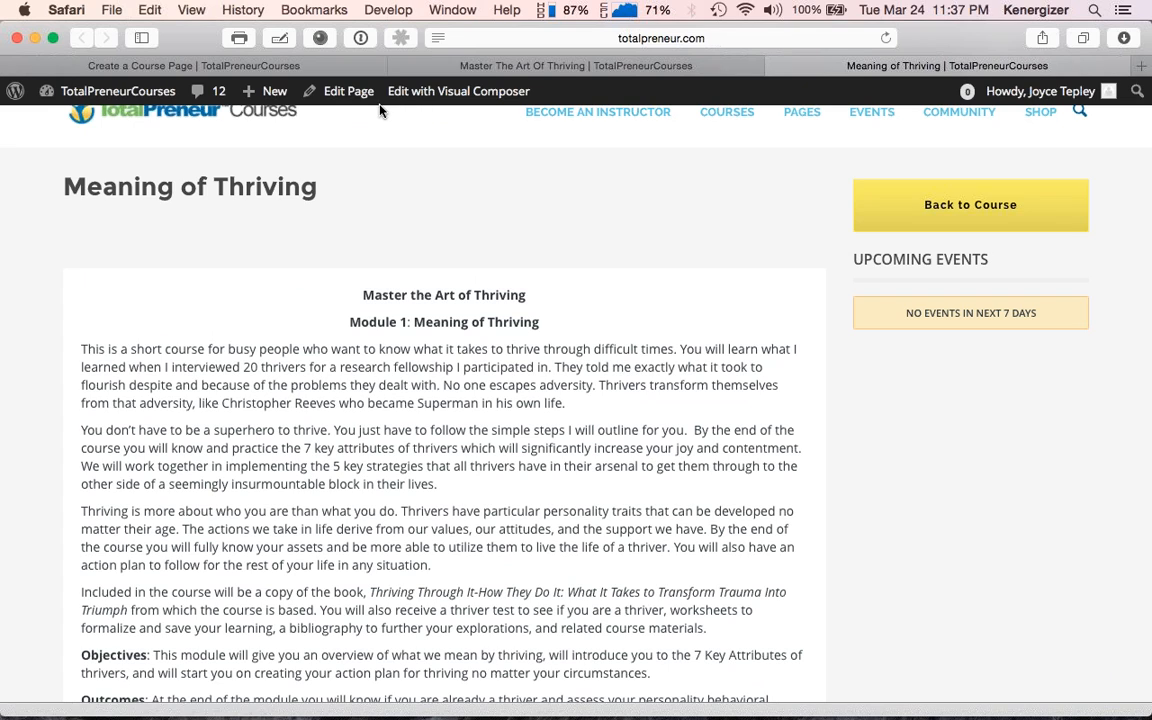
Step: Return to the course curriculum and open the Meaning of Thriving unit for editing in a new browser tab
left_click(312, 67)
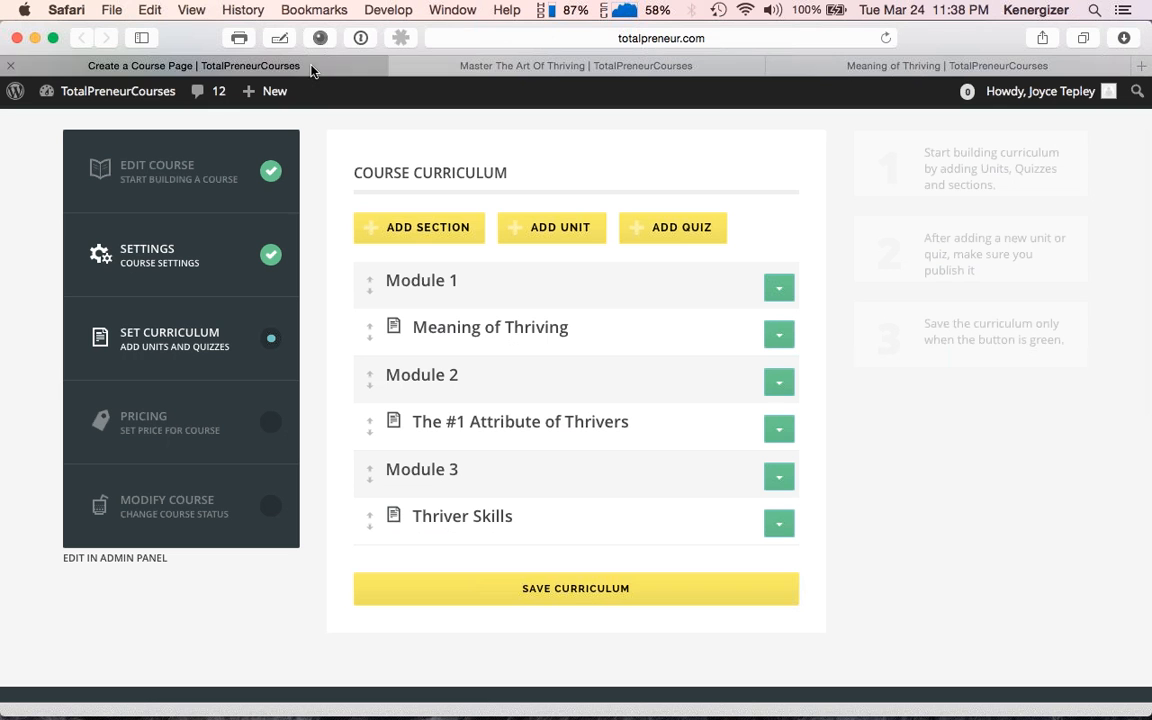
left_click(787, 339)
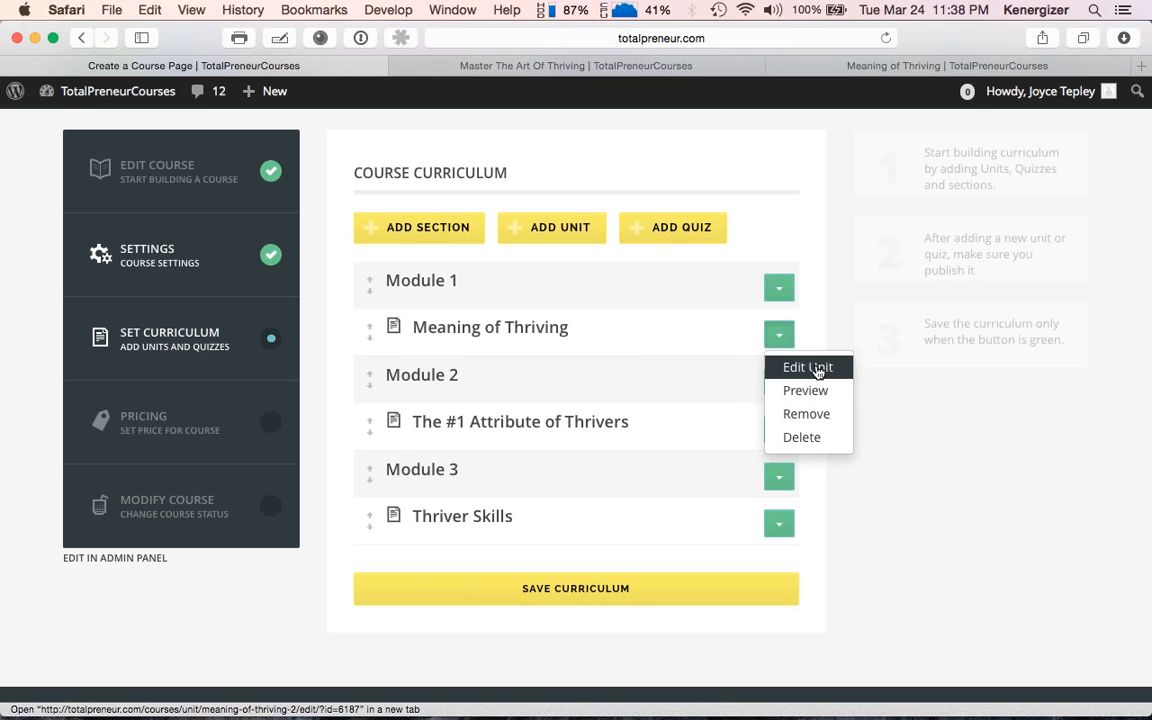
left_click(807, 368, "super")
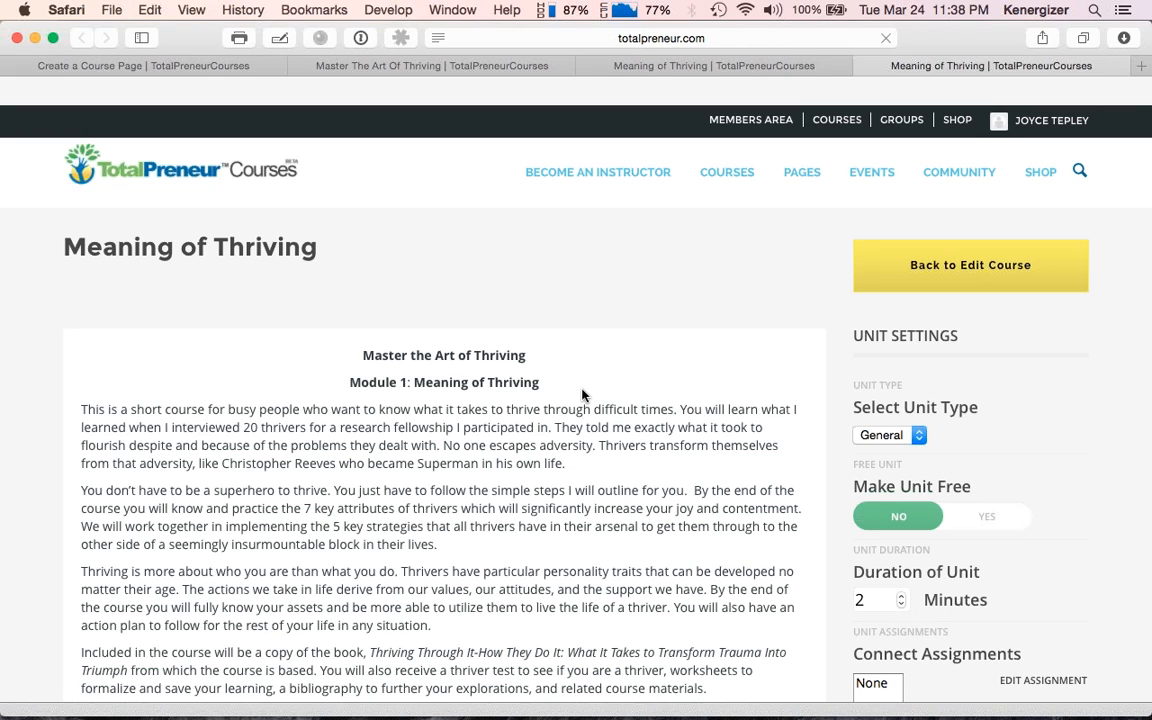
Step: Change the unit's first heading line to "How How You Can Master the Art of Thriving"
scroll(543, 407, "down", 5)
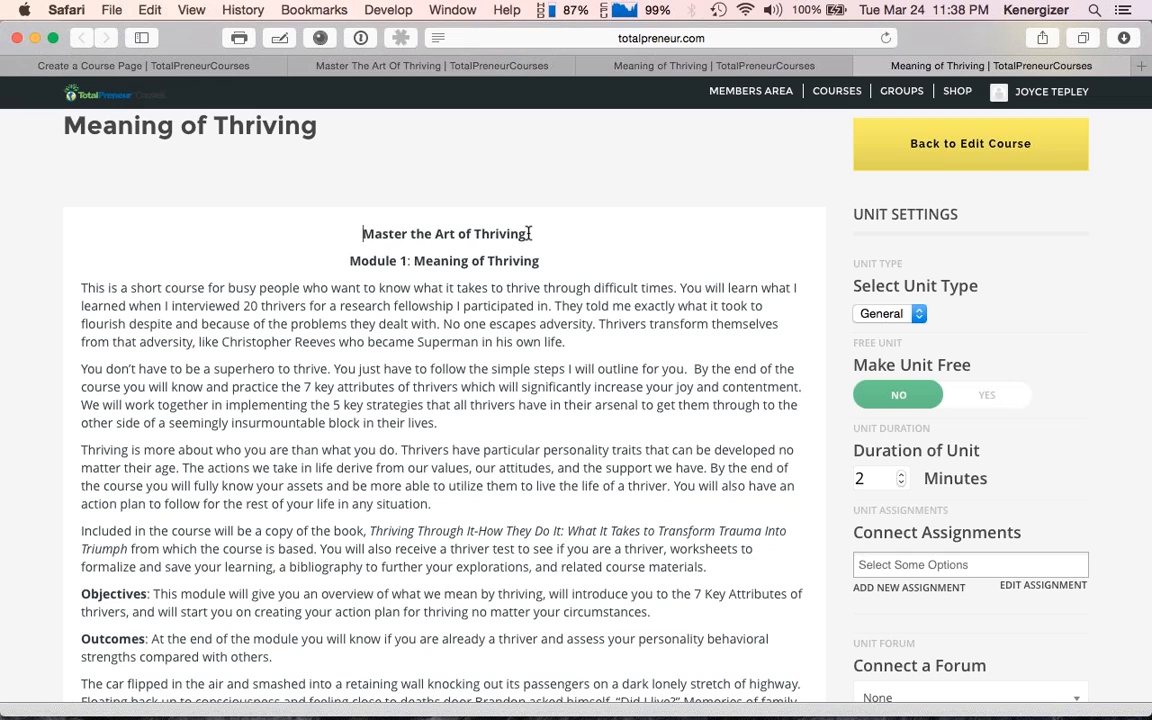
type("How you")
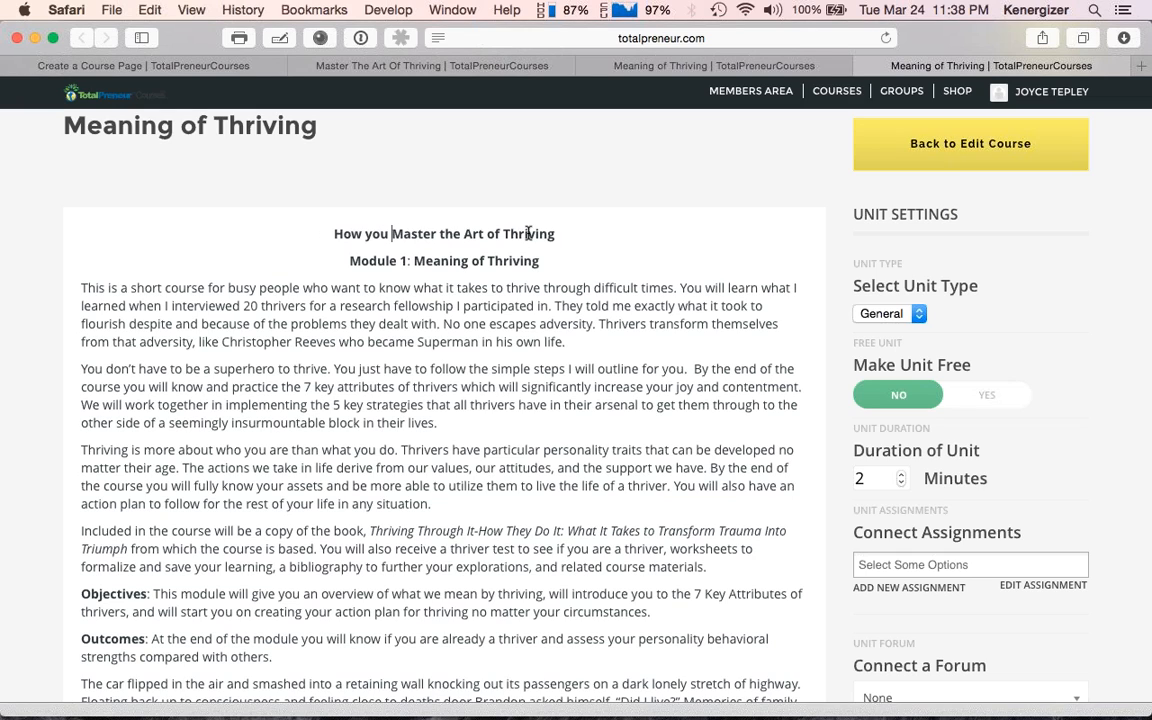
key("BackSpace")
key("BackSpace")
key("BackSpace")
key("BackSpace")
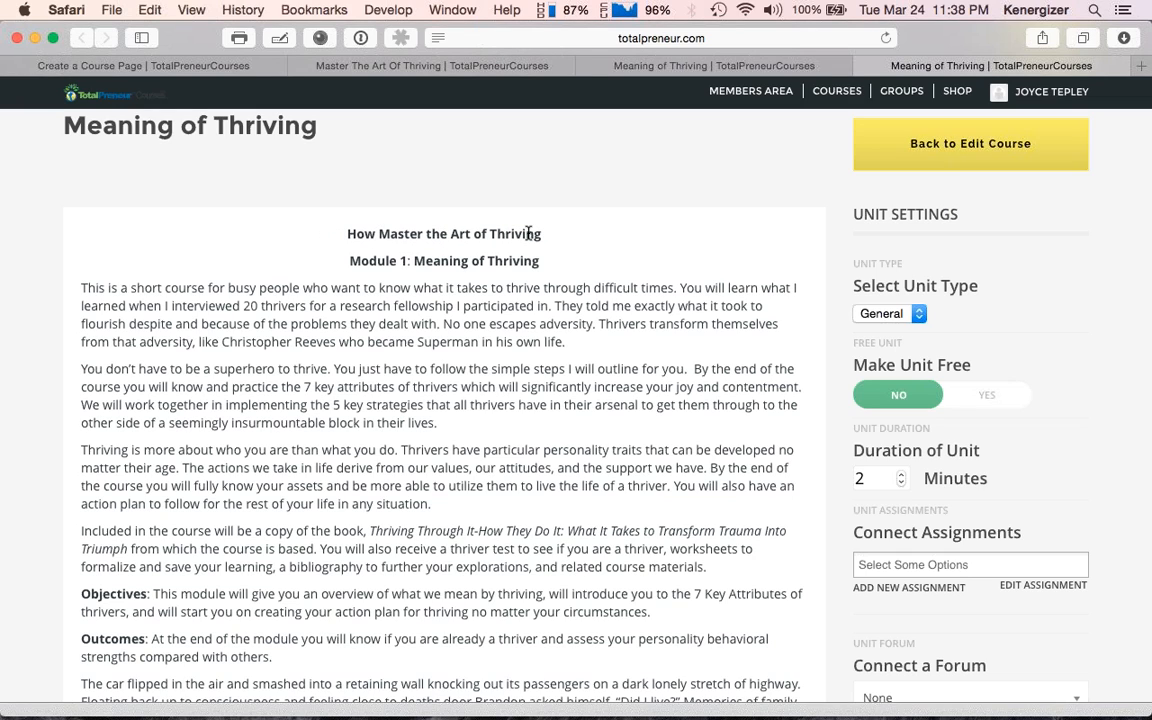
type("How You Can")
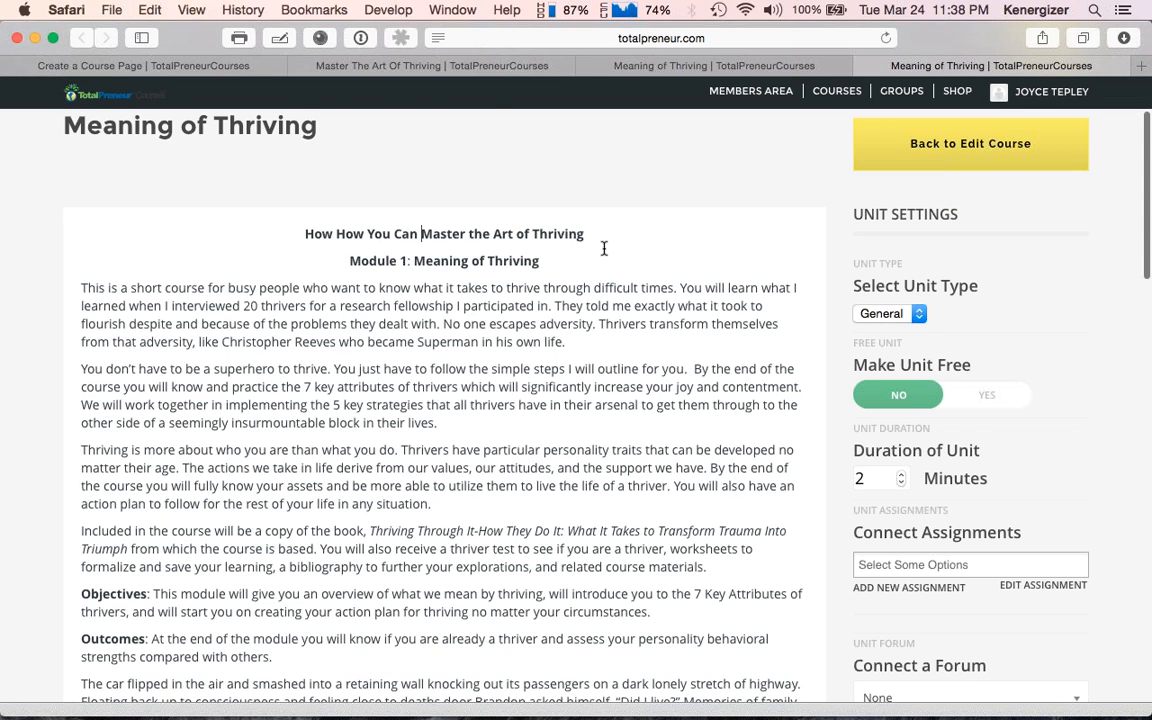
Step: Place the insertion point at the start of the unit's first heading line and open the media library for inserting media
scroll(604, 248, "down", 5)
scroll(604, 248, "down", 4)
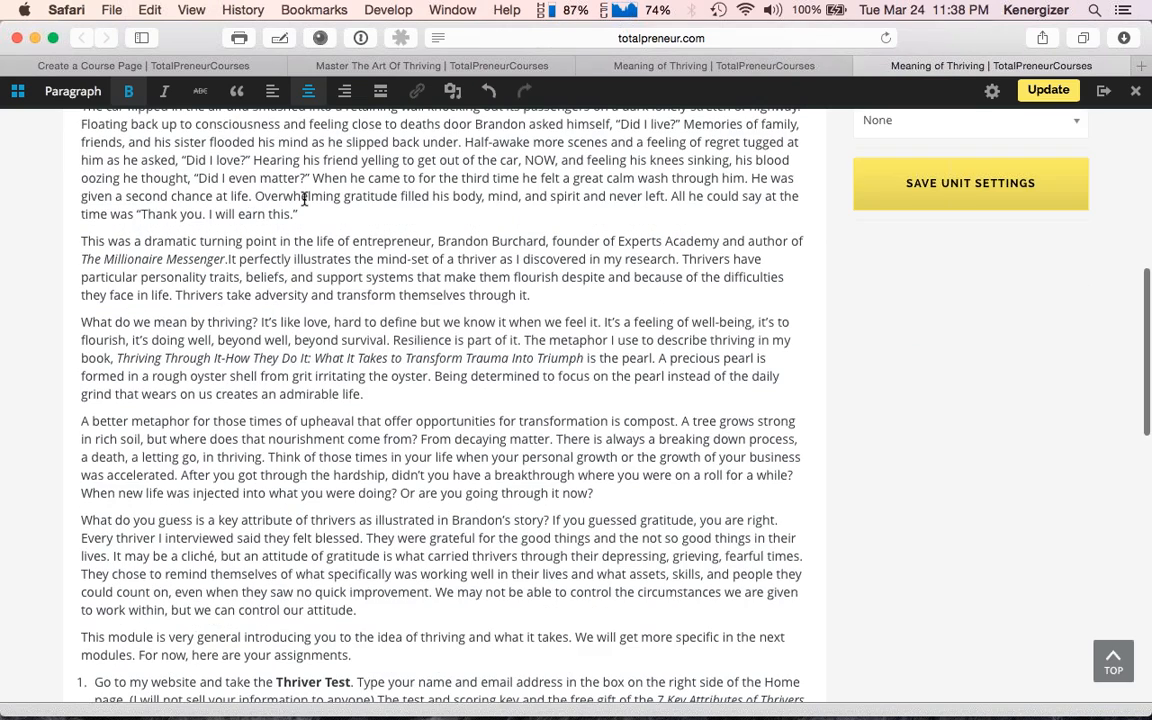
scroll(153, 105, "up", 12)
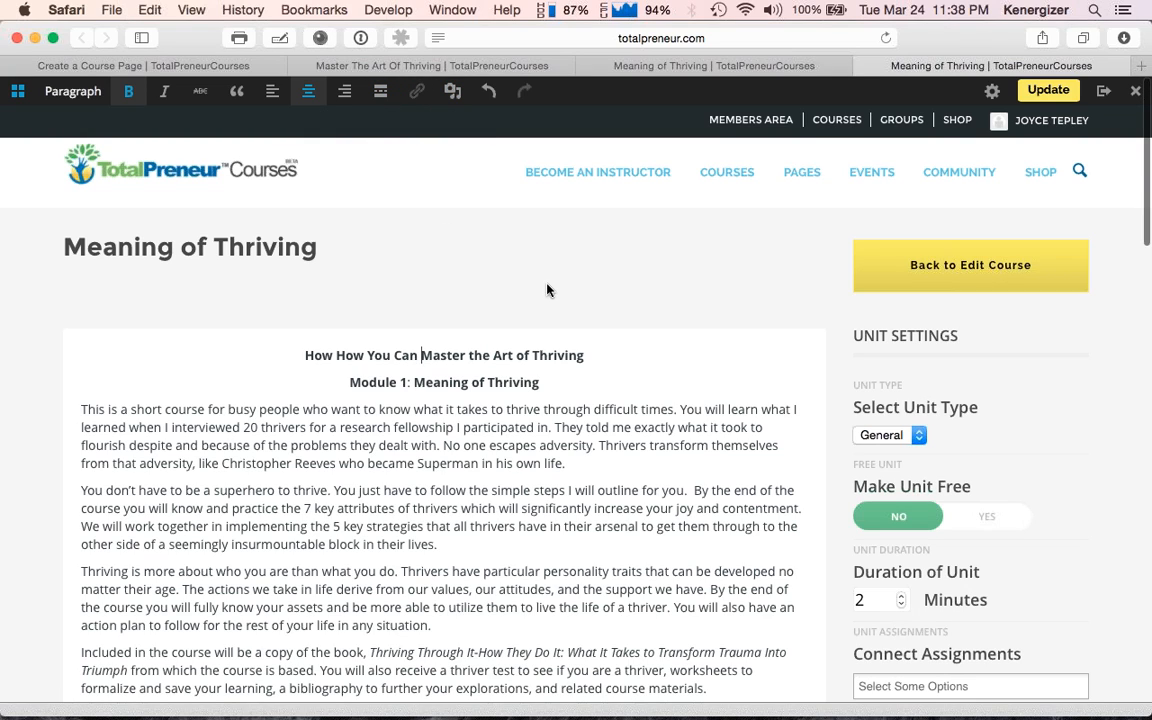
left_click(305, 355)
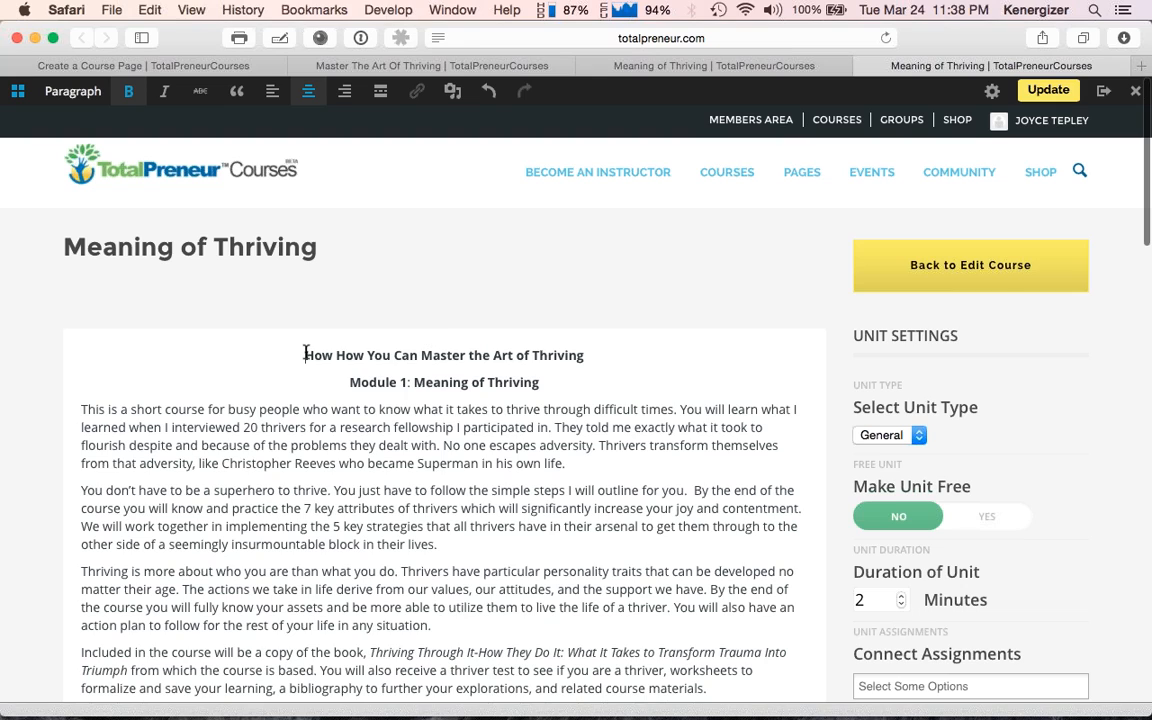
left_click(454, 99)
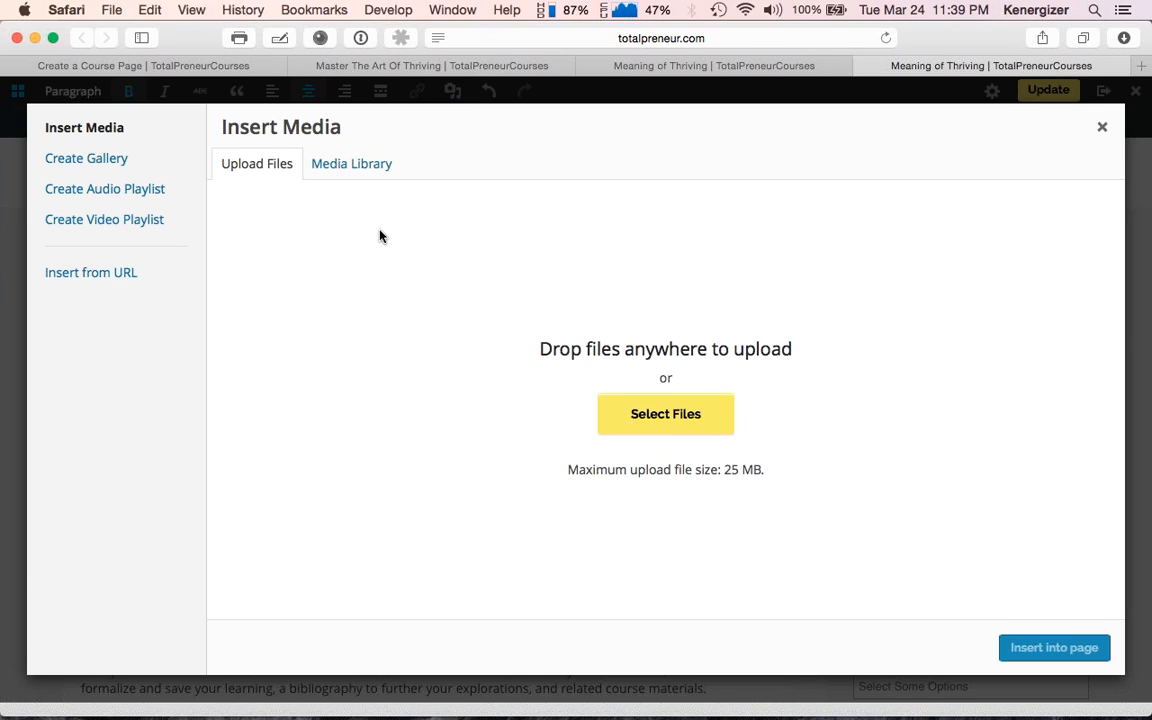
left_click(362, 165)
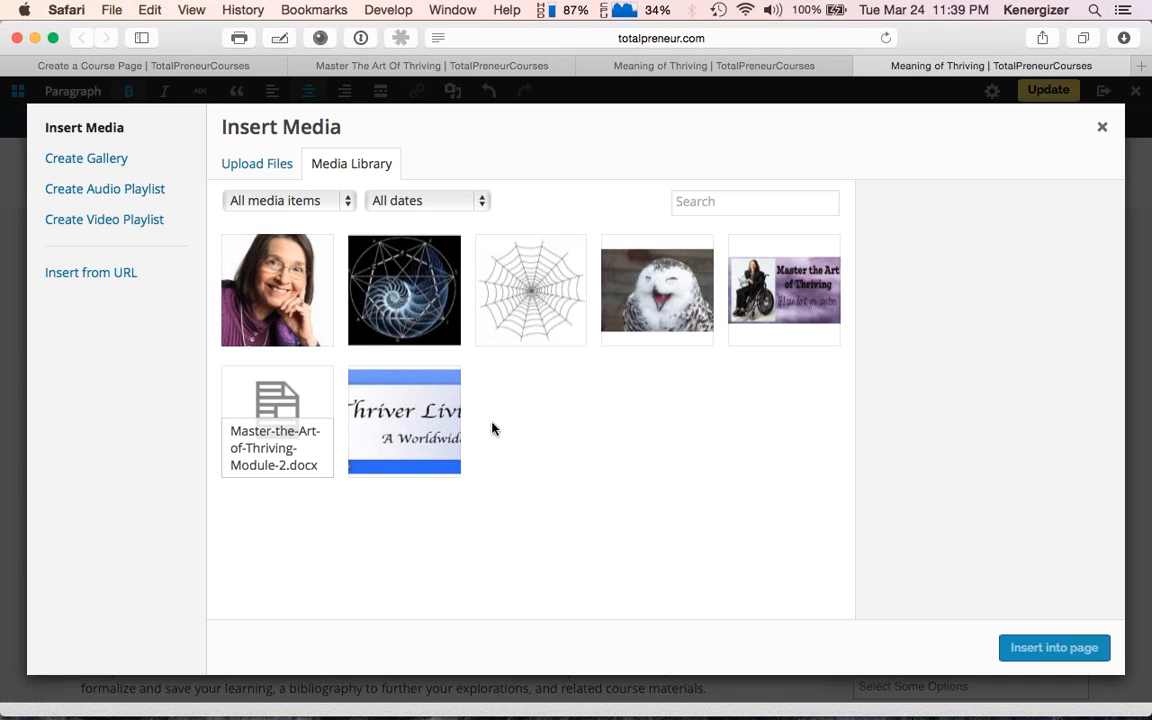
Step: Select the Profile Picture image orig_3769_032.jpg in the media library and examine its attachment details and display settings
left_click(281, 294)
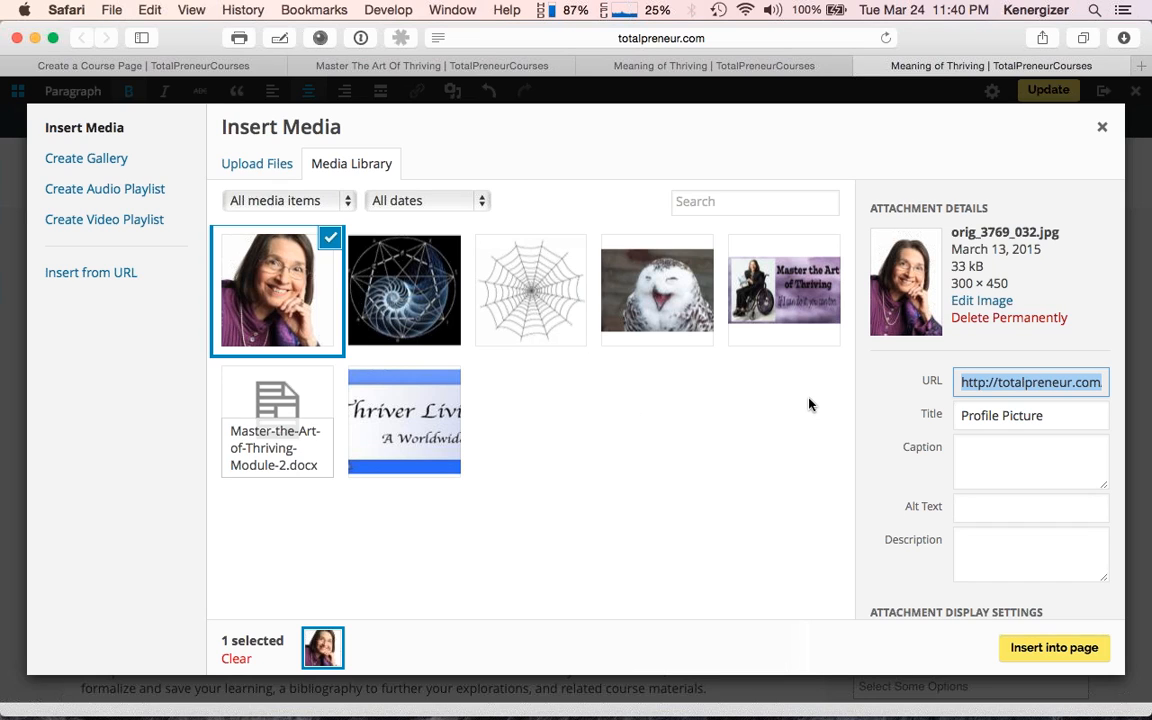
scroll(955, 388, "down", 3)
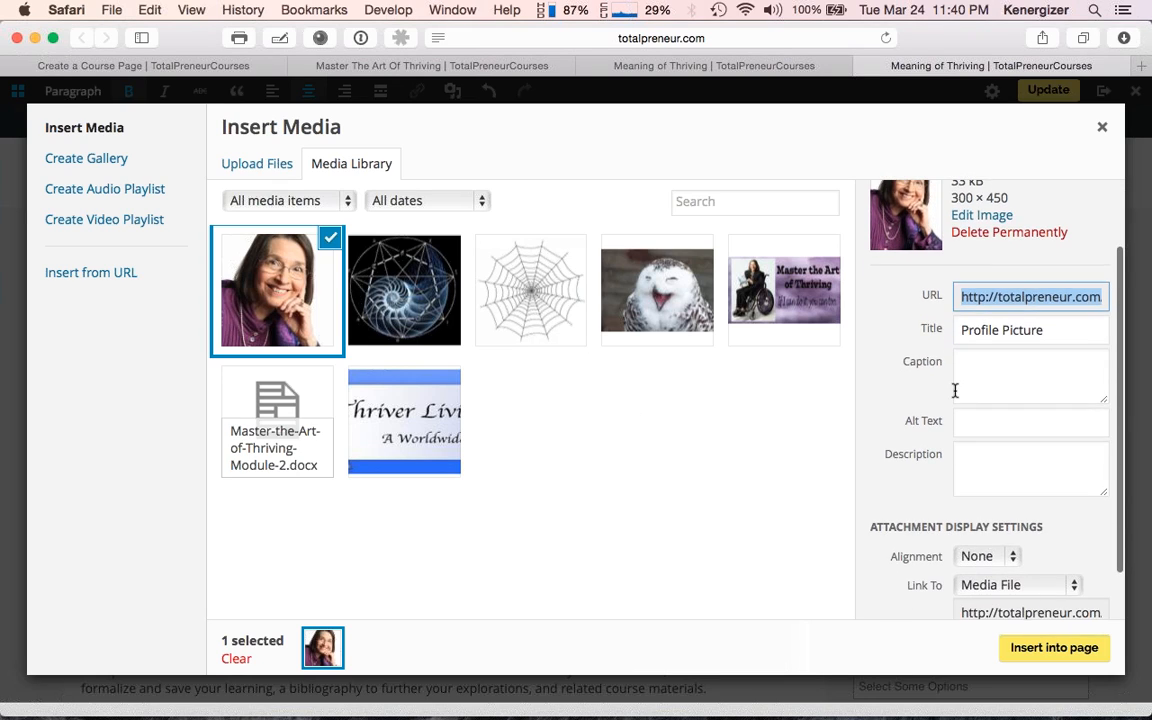
scroll(955, 390, "down", 2)
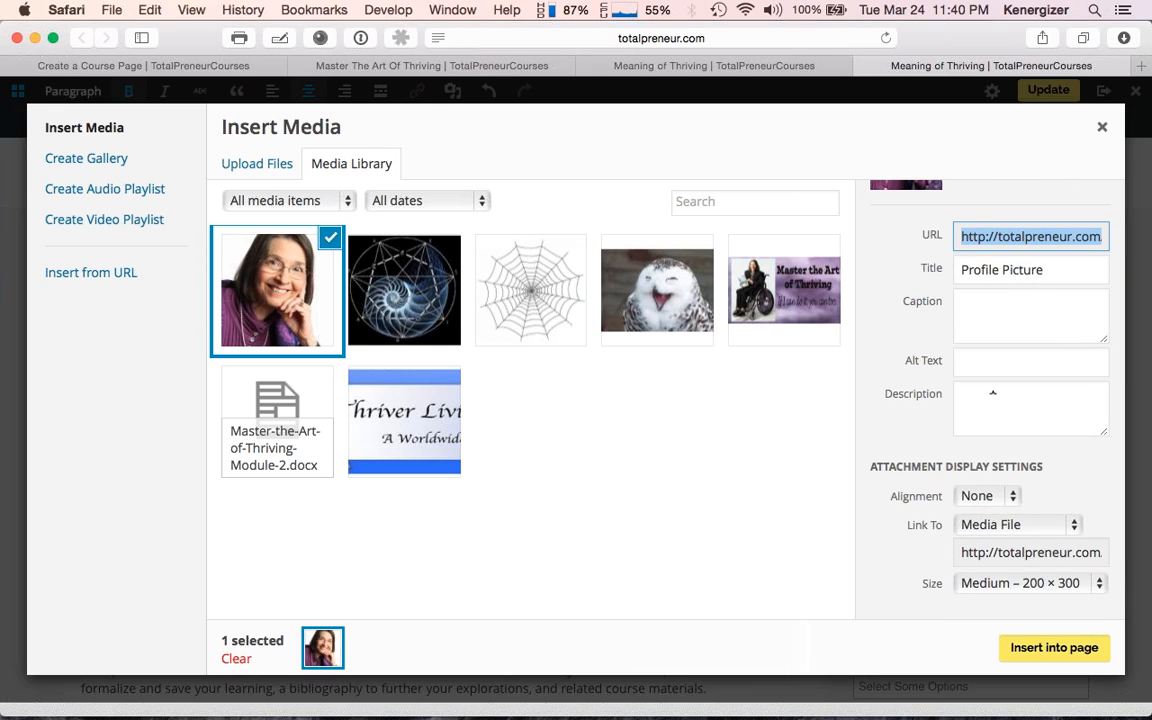
scroll(993, 392, "up", 5)
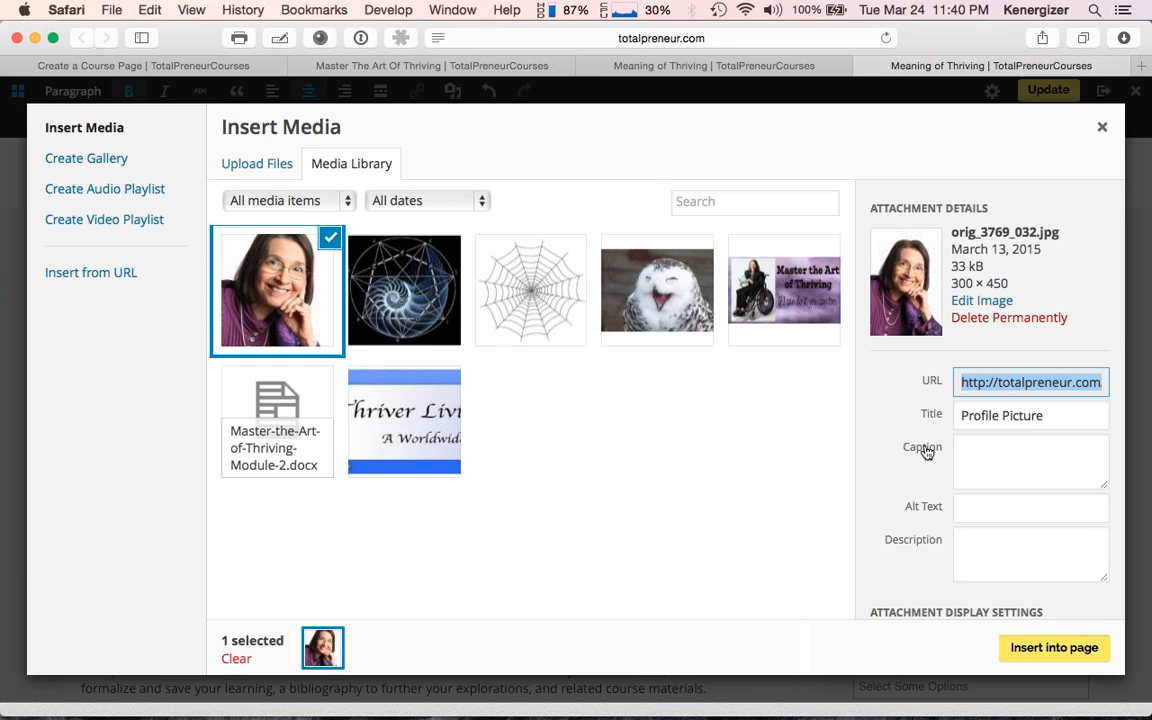
scroll(927, 453, "down", 1)
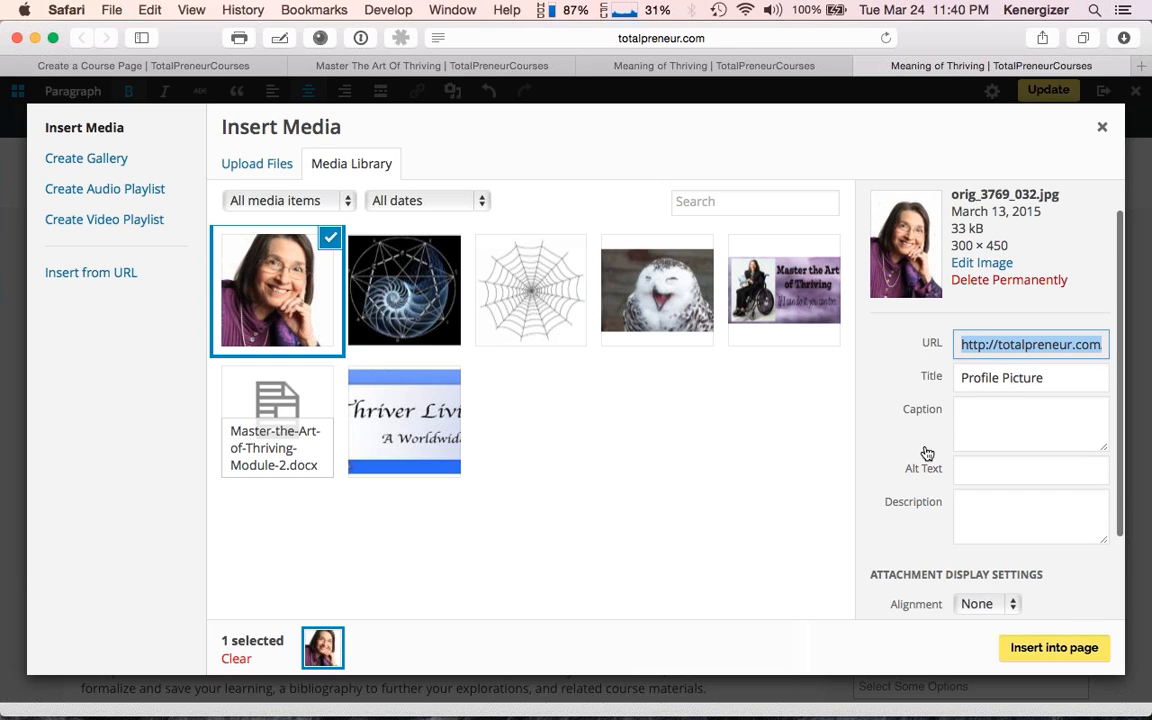
scroll(927, 453, "down", 1)
scroll(927, 453, "up", 2)
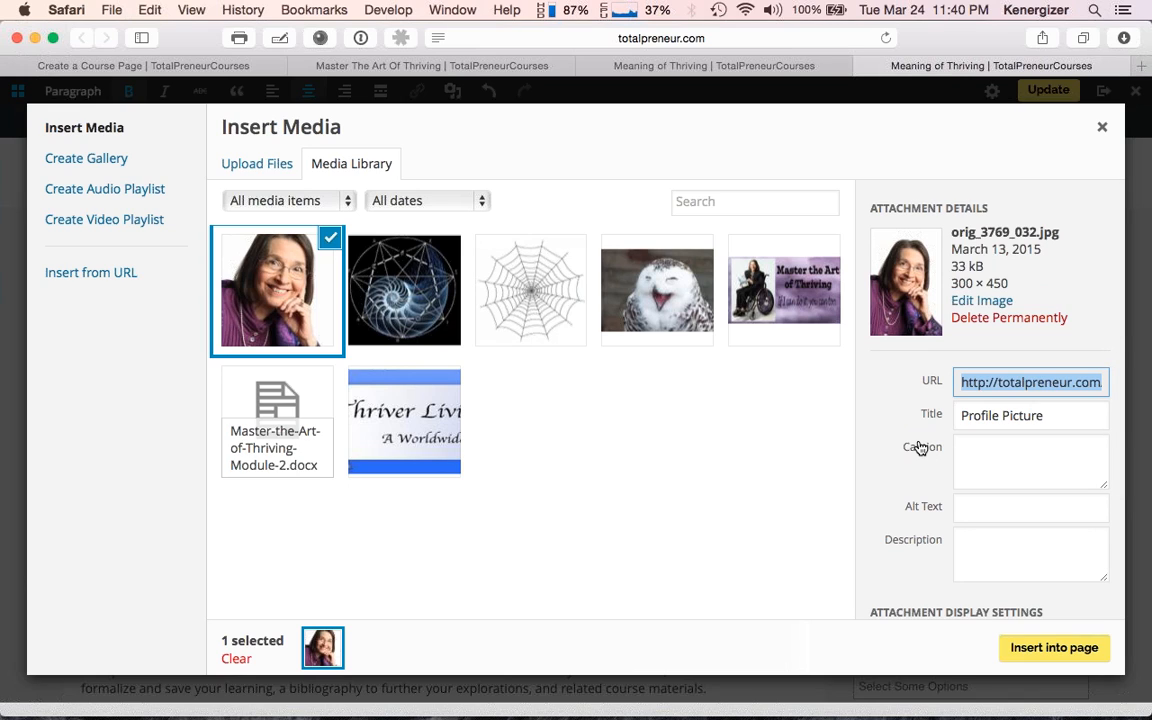
scroll(915, 440, "down", 2)
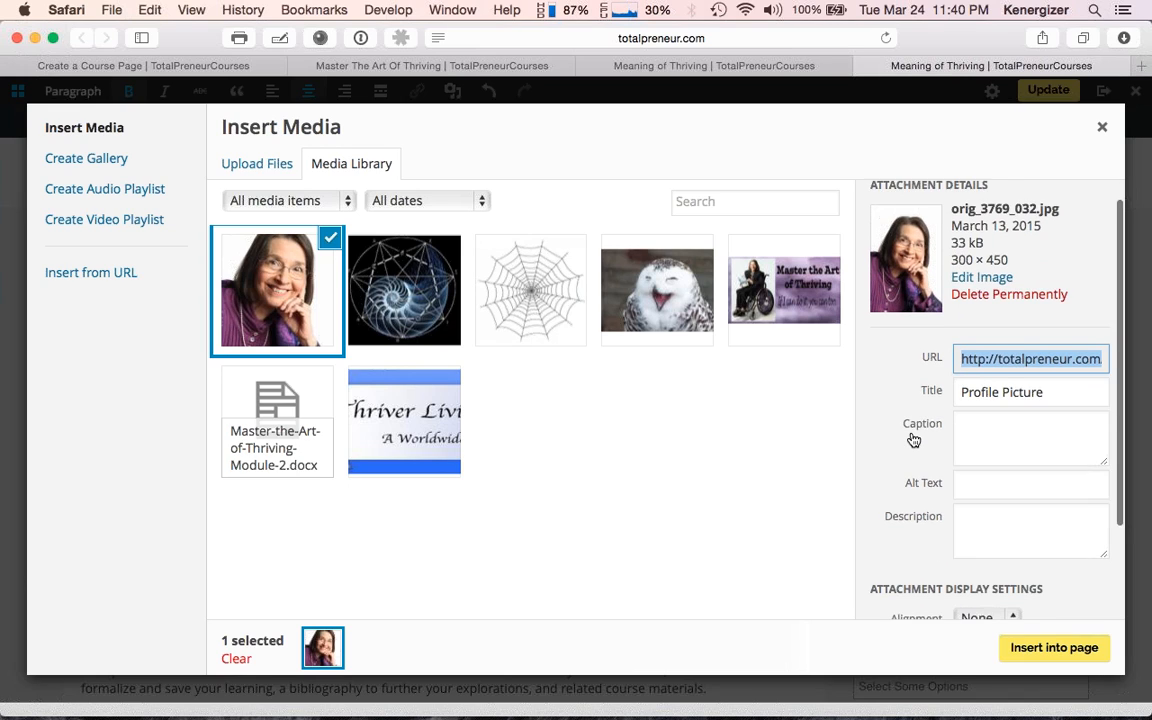
Step: Set the selected Profile Picture image's display settings to Left alignment with its link set to None
scroll(1032, 333, "up", 3)
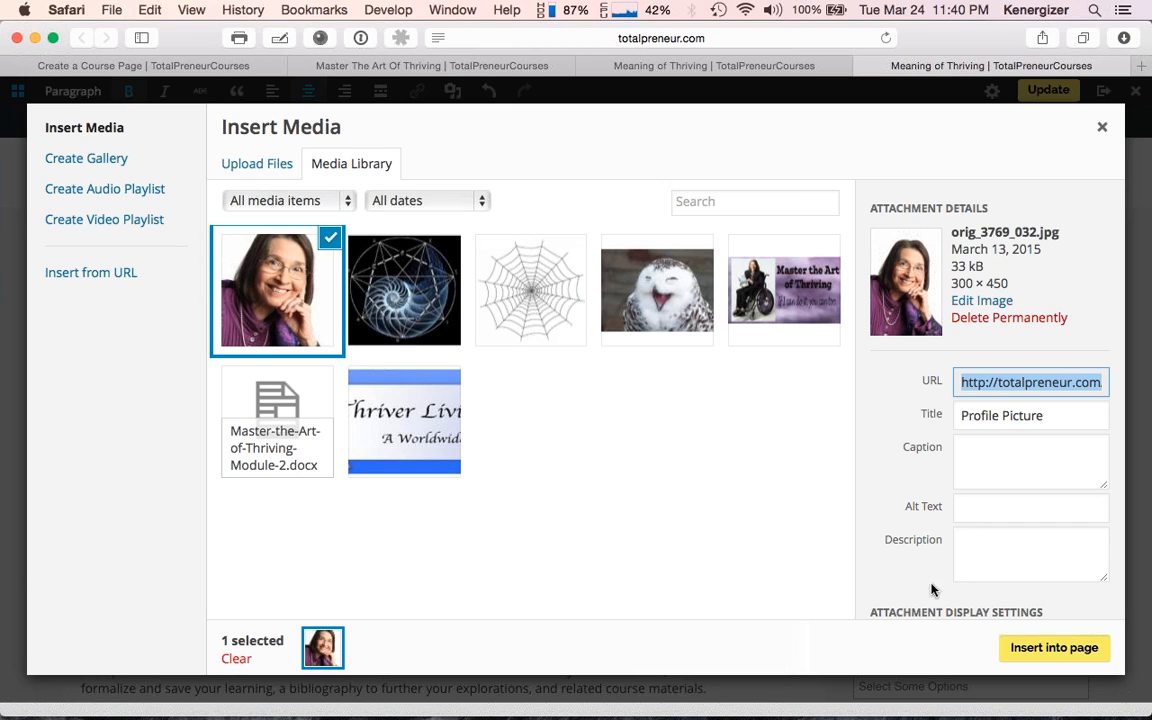
scroll(1012, 556, "down", 2)
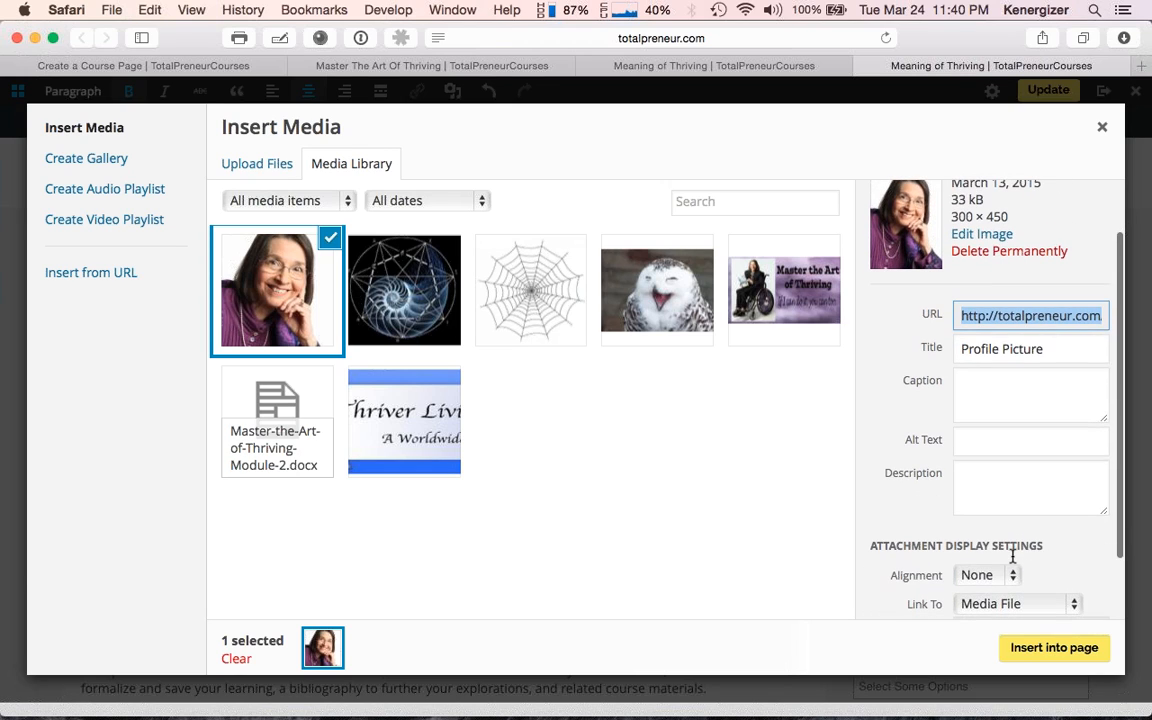
scroll(1033, 514, "down", 2)
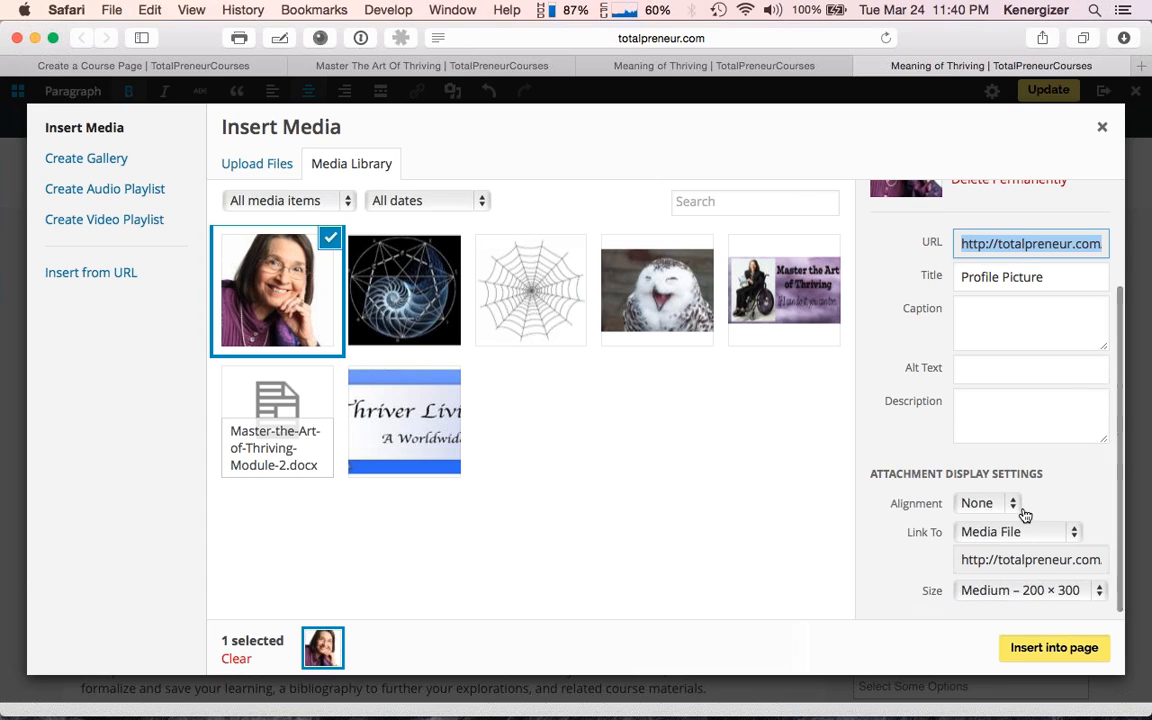
left_click(1013, 505)
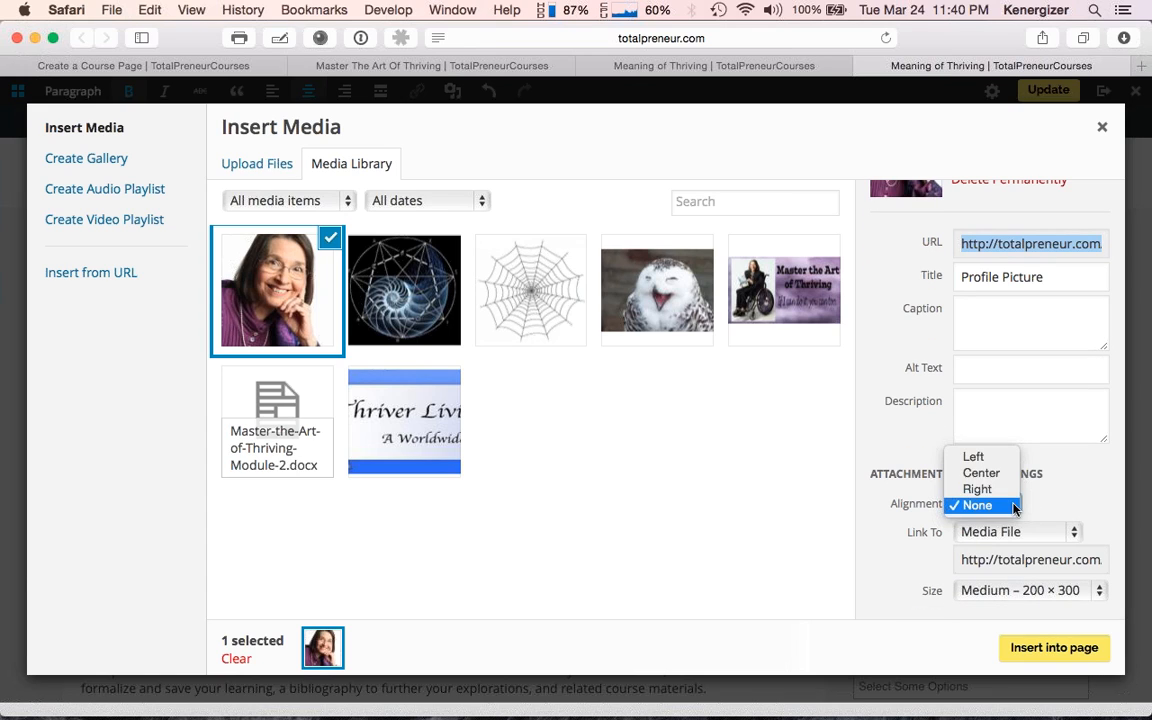
left_click(983, 458)
left_click(1075, 533)
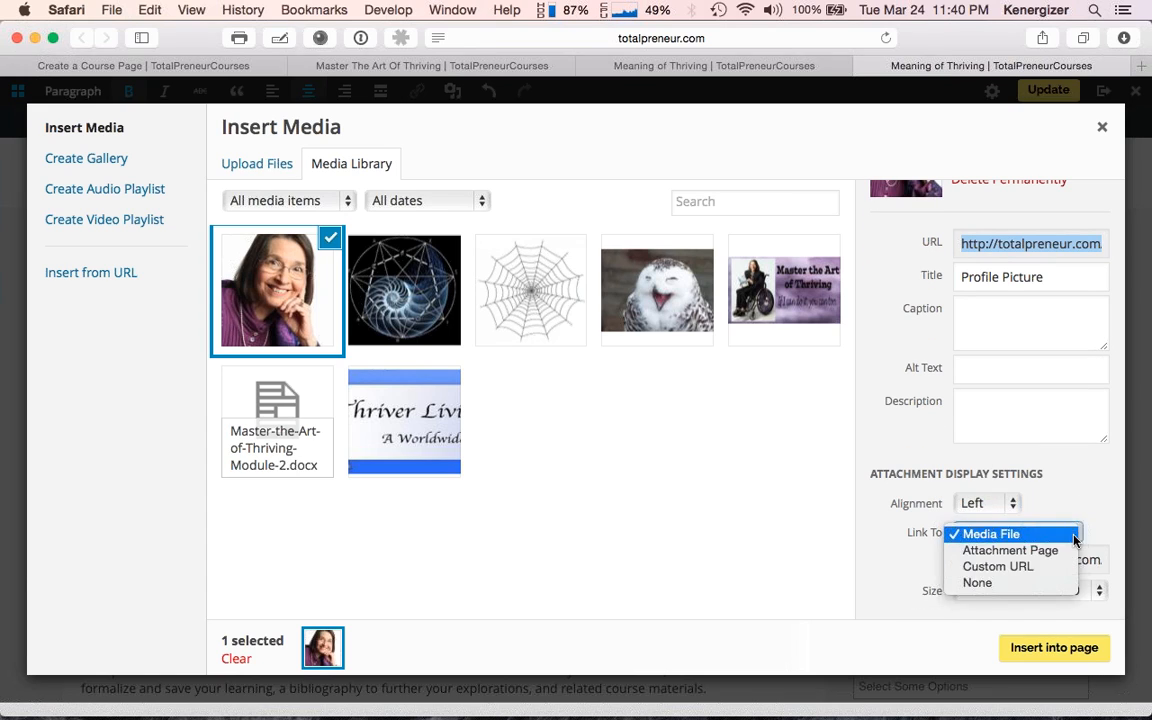
left_click(1022, 590)
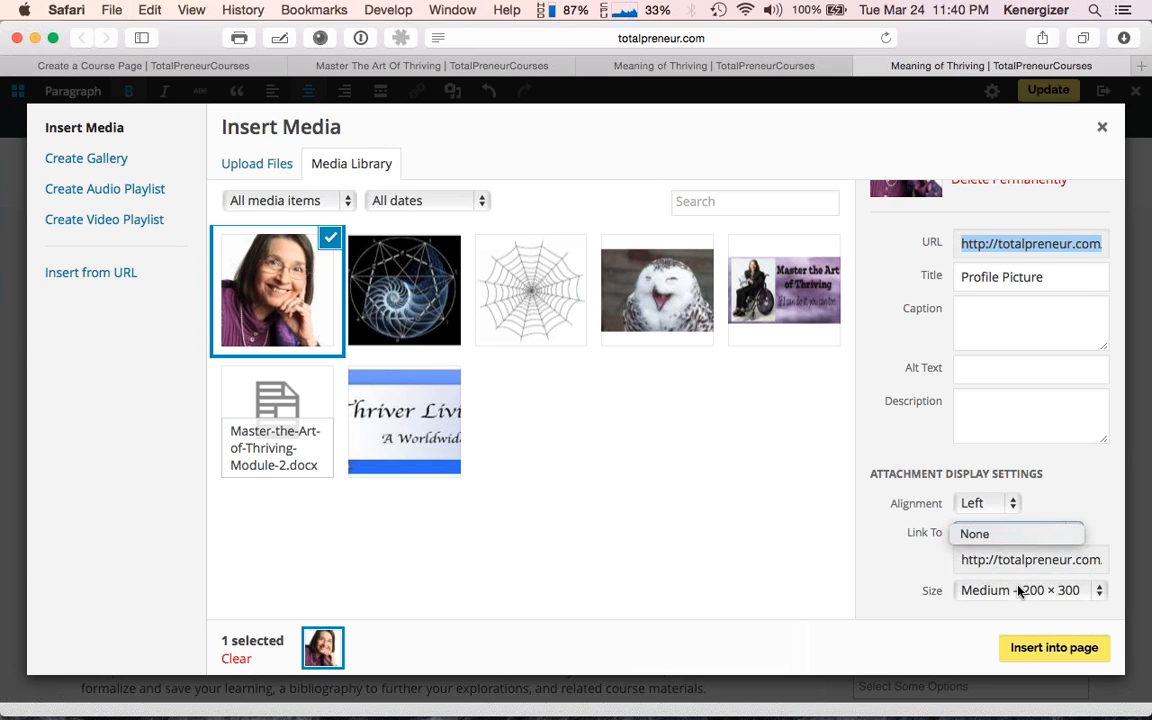
Step: Set the image size to Full Size – 300 × 450 and insert the picture into the unit
left_click(1096, 584)
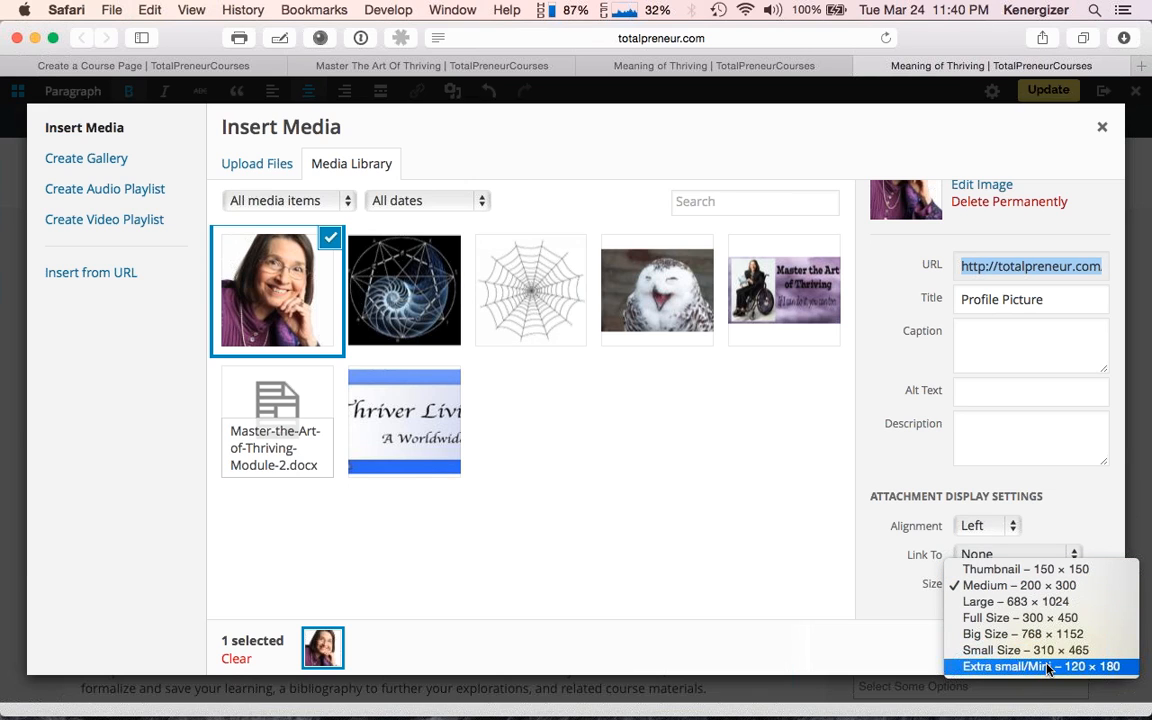
left_click(1049, 619)
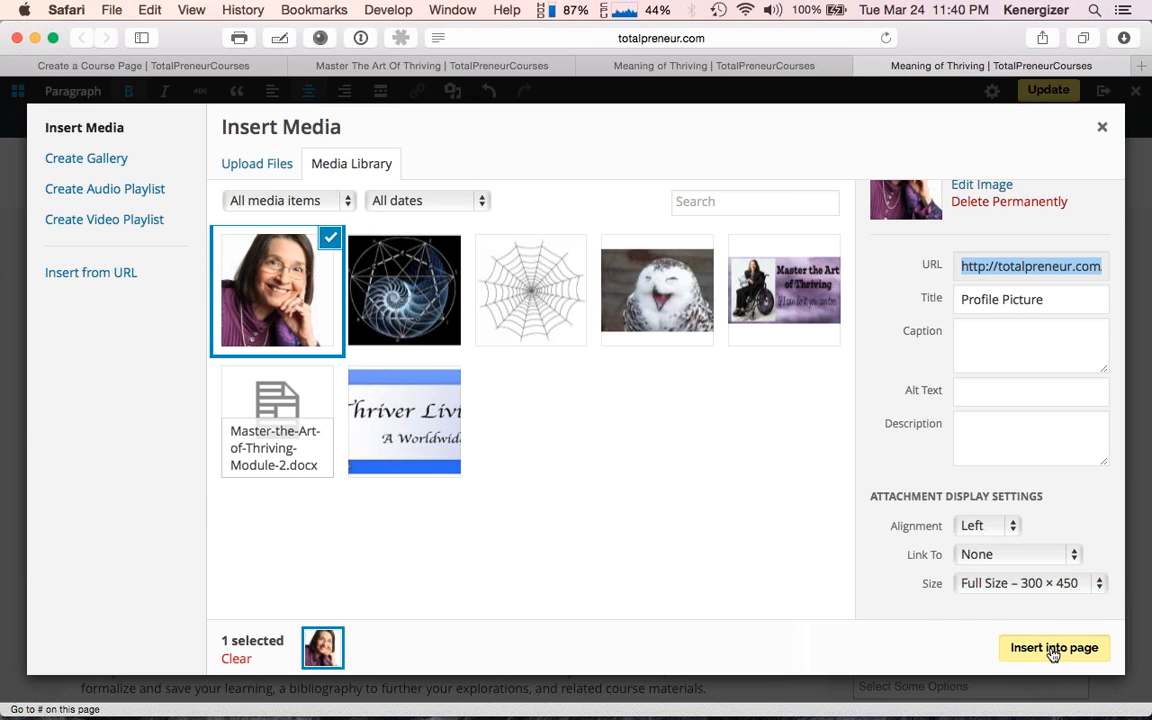
left_click(1052, 649)
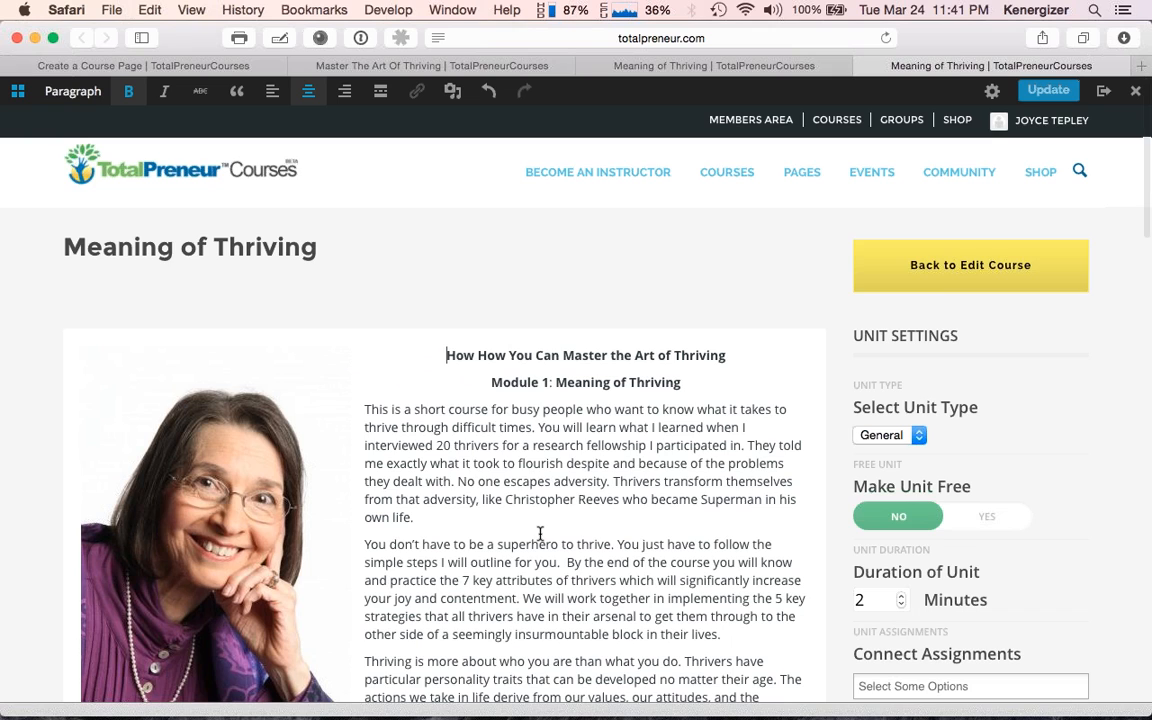
Step: Examine the inserted picture's placement beside the unit's headings and opening paragraphs
scroll(540, 535, "down", 1)
scroll(540, 535, "down", 5)
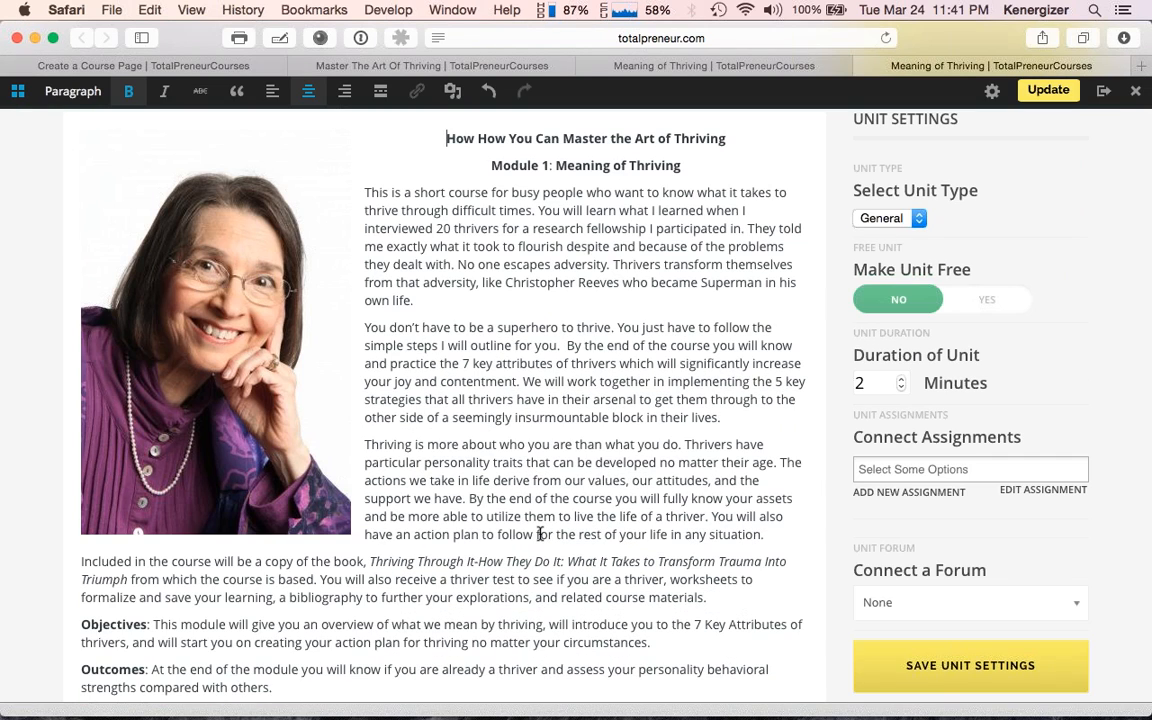
scroll(540, 535, "up", 2)
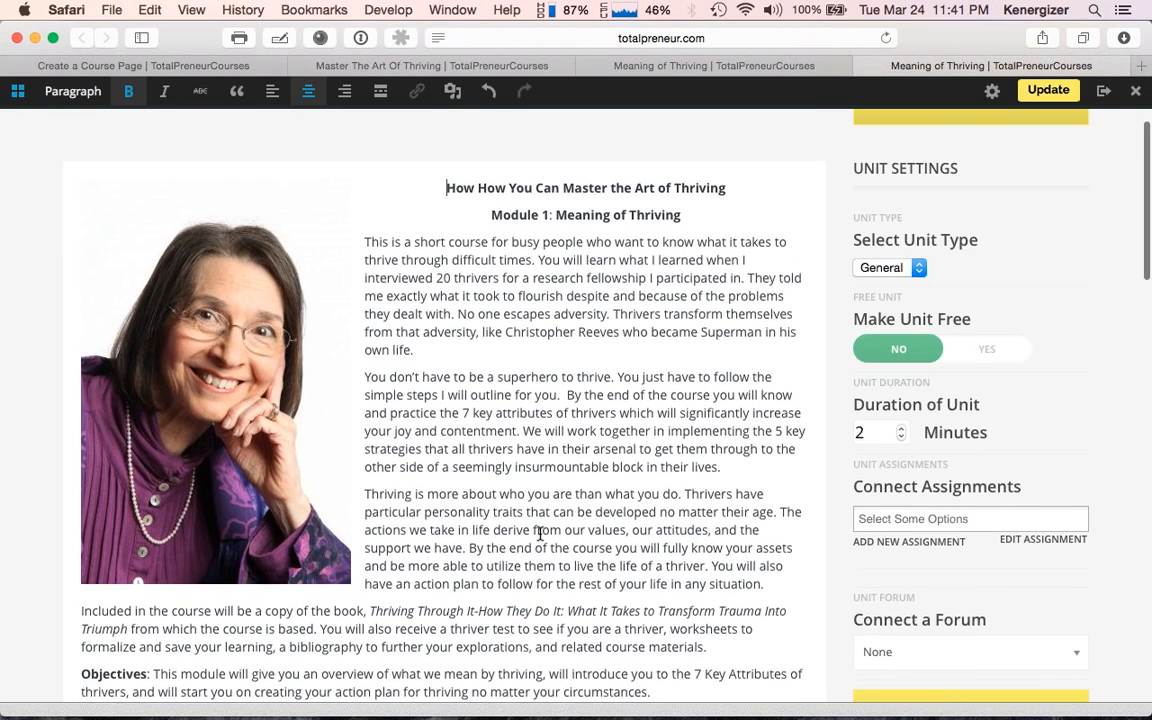
scroll(540, 534, "up", 1)
left_click(227, 488)
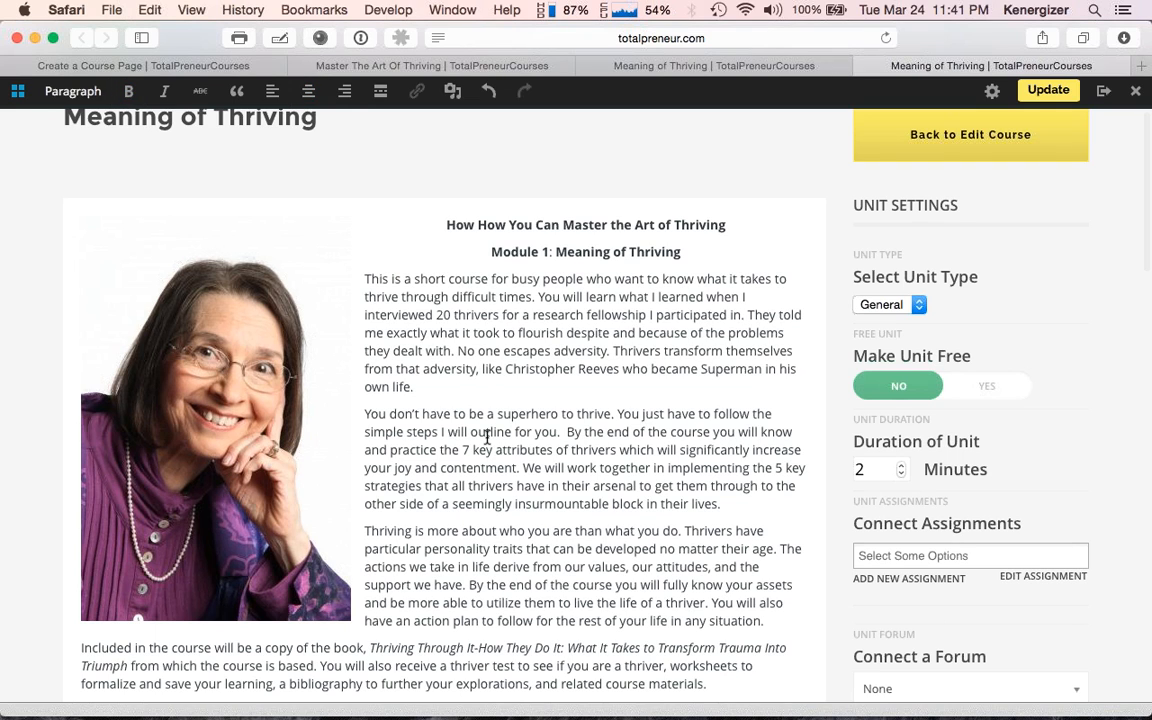
scroll(487, 437, "up", 2)
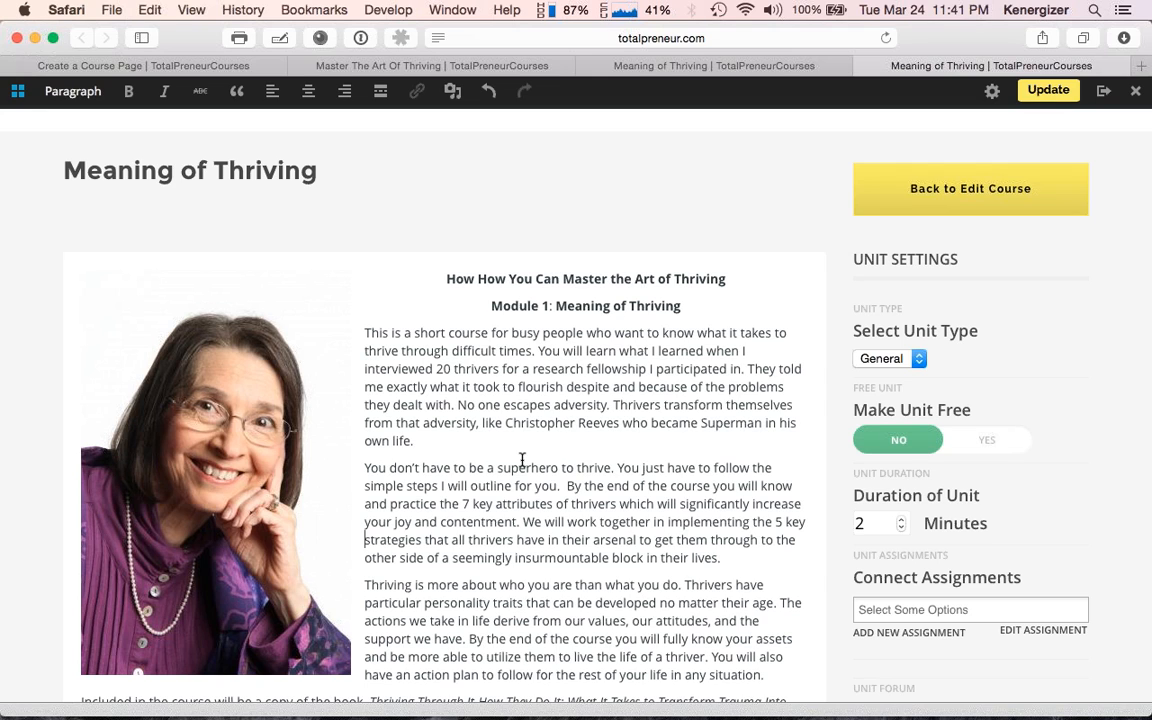
scroll(525, 460, "up", 1)
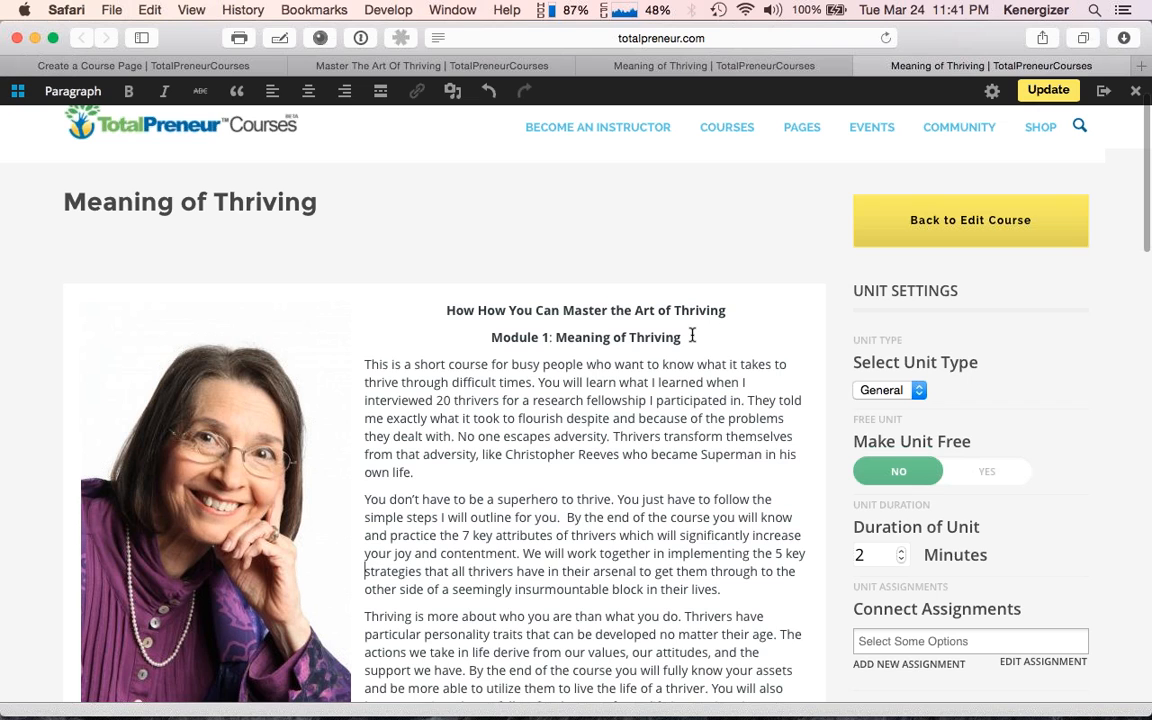
scroll(690, 336, "down", 5)
scroll(690, 336, "up", 7)
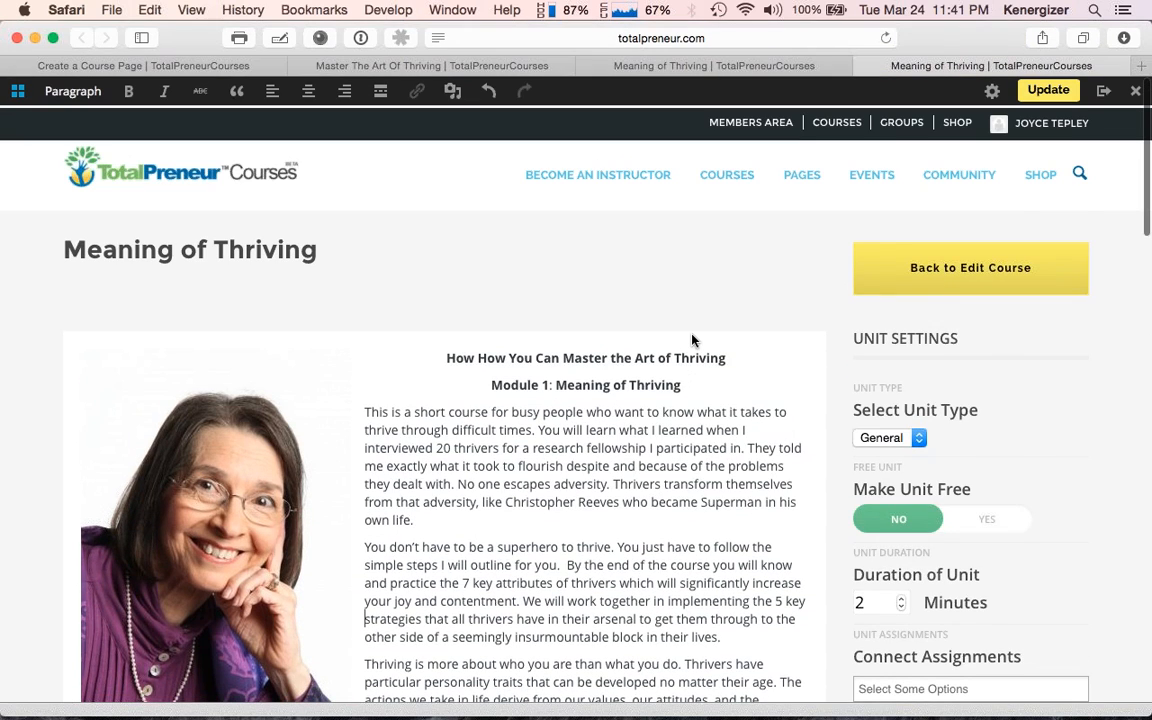
Step: View the available unit types in the unit settings without changing the selection
scroll(690, 336, "down", 2)
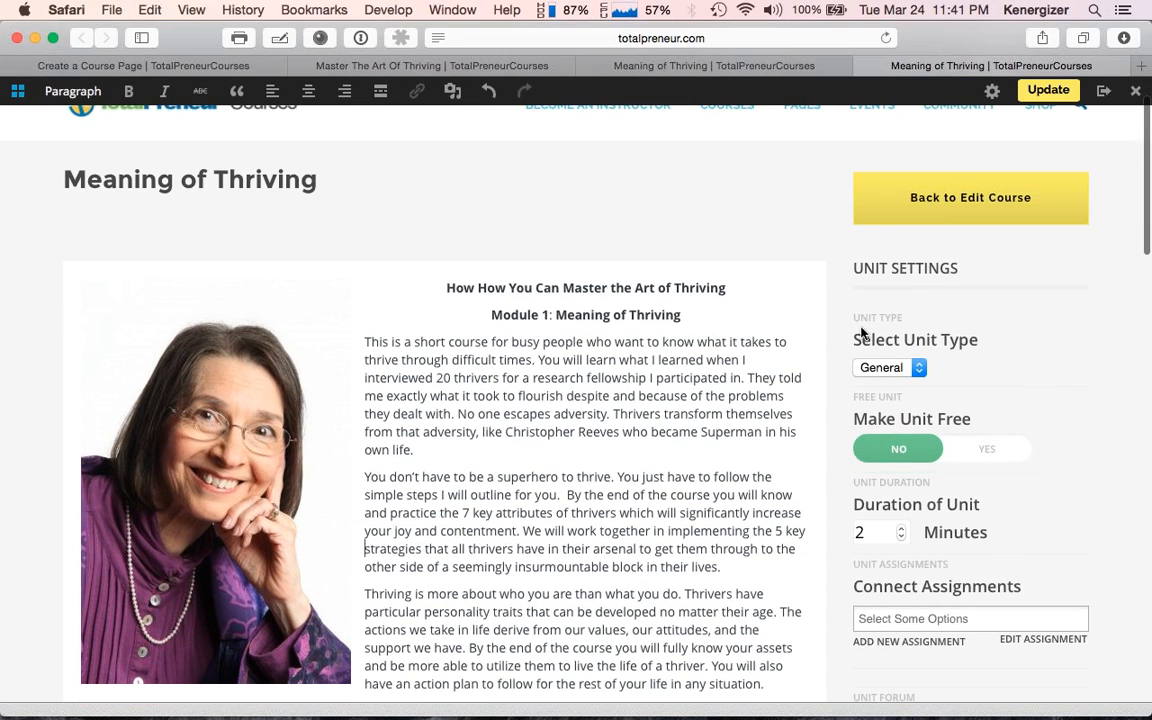
left_click(919, 369)
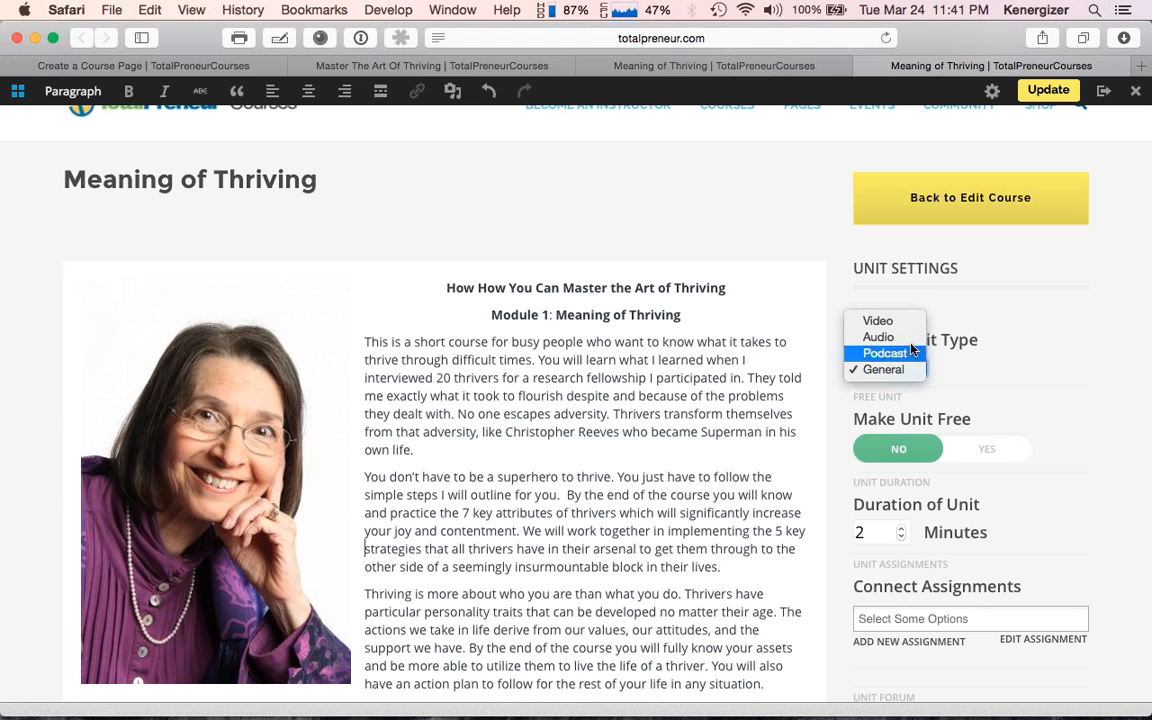
left_click(1016, 385)
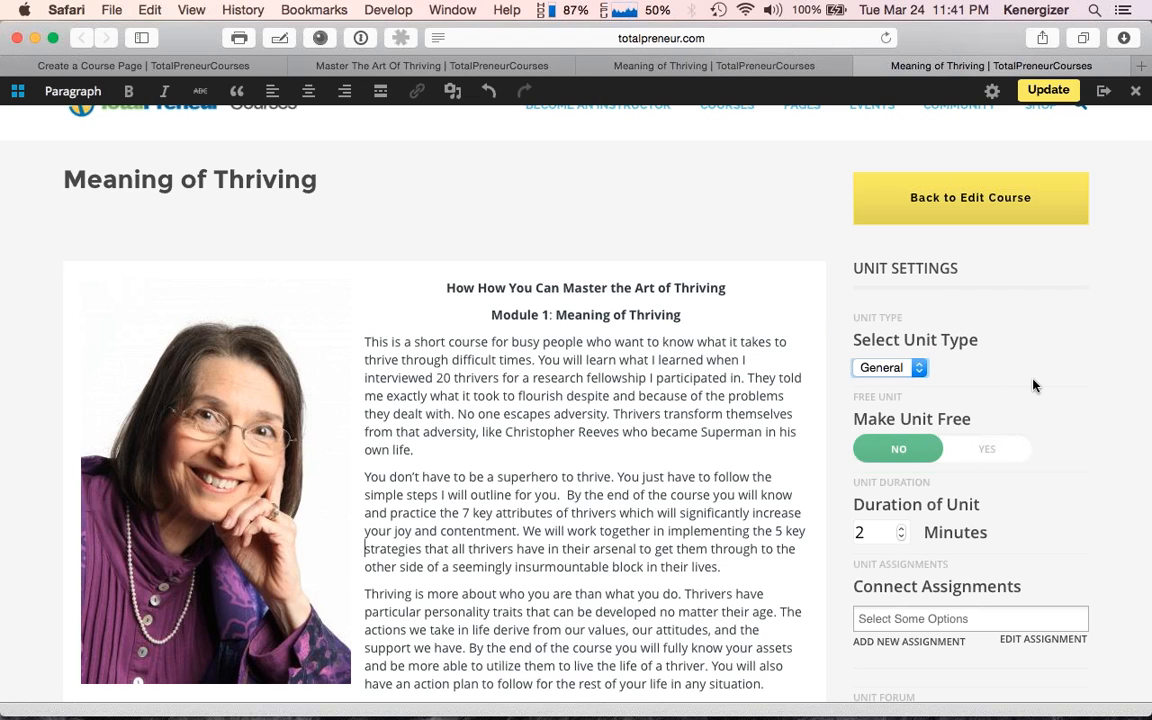
Step: Set the duration of the Meaning of Thriving unit to 12 minutes
scroll(1034, 386, "down", 1)
scroll(1034, 386, "down", 5)
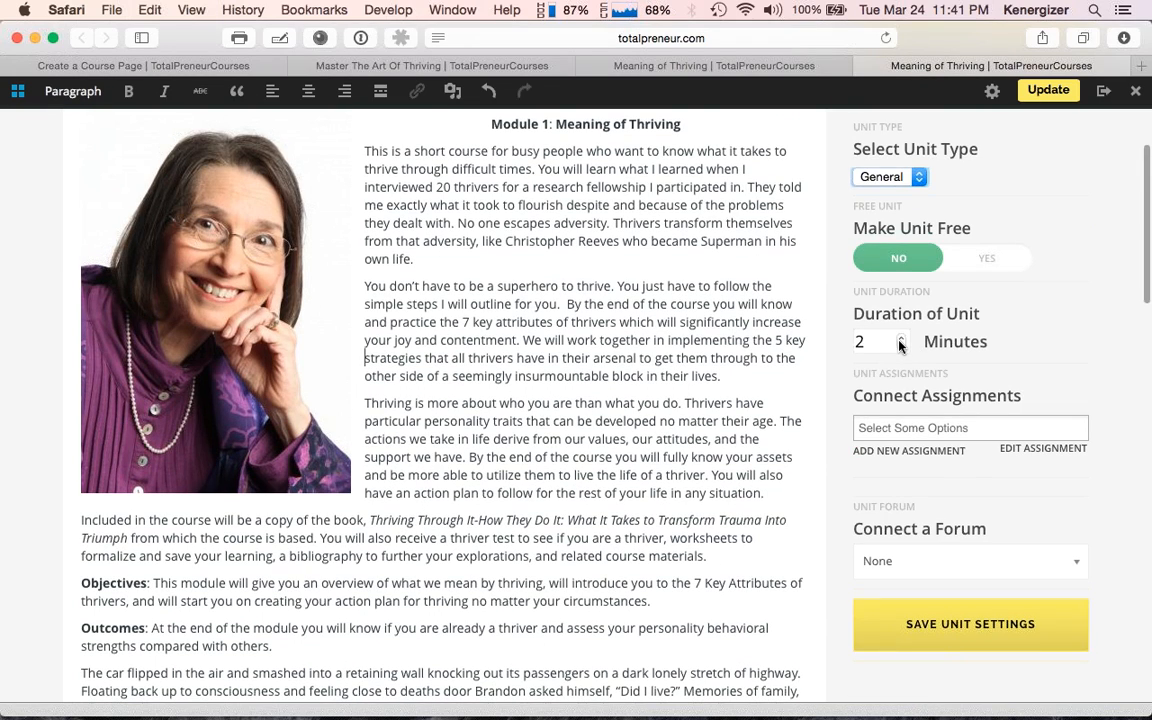
left_click(900, 345)
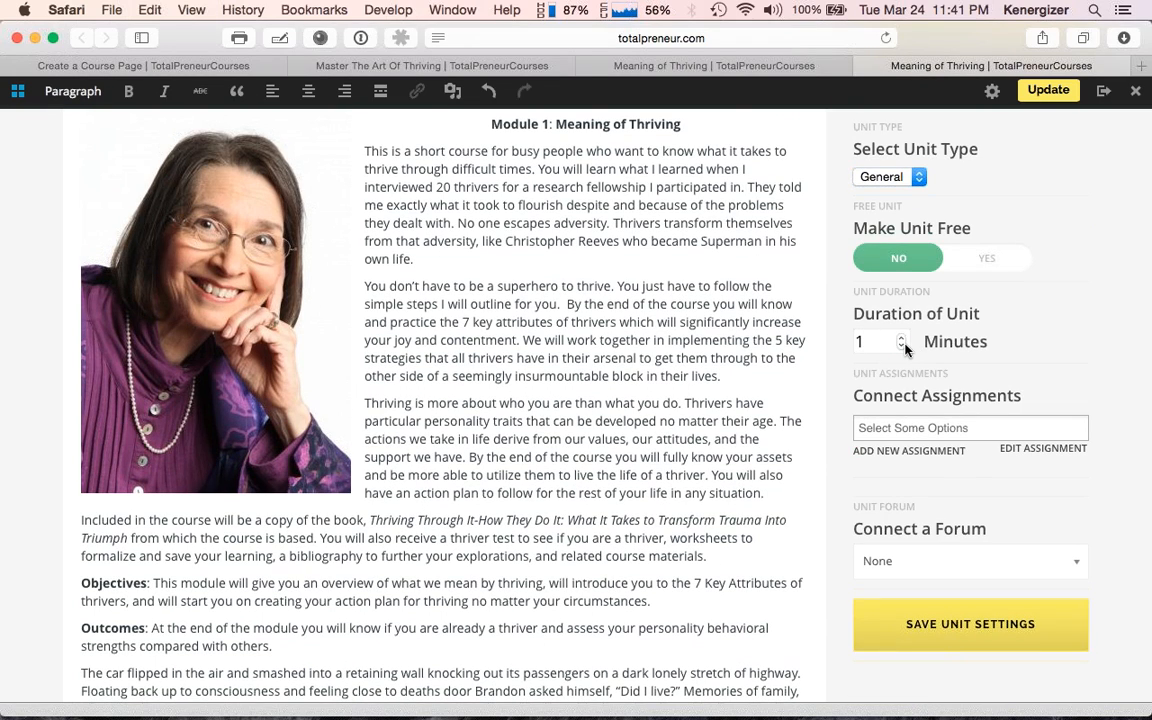
left_click(901, 343)
key("BackSpace")
type("12")
Step: Connect the unit to the Master The Art Of Thriving forum
scroll(643, 450, "down", 10)
scroll(645, 394, "down", 2)
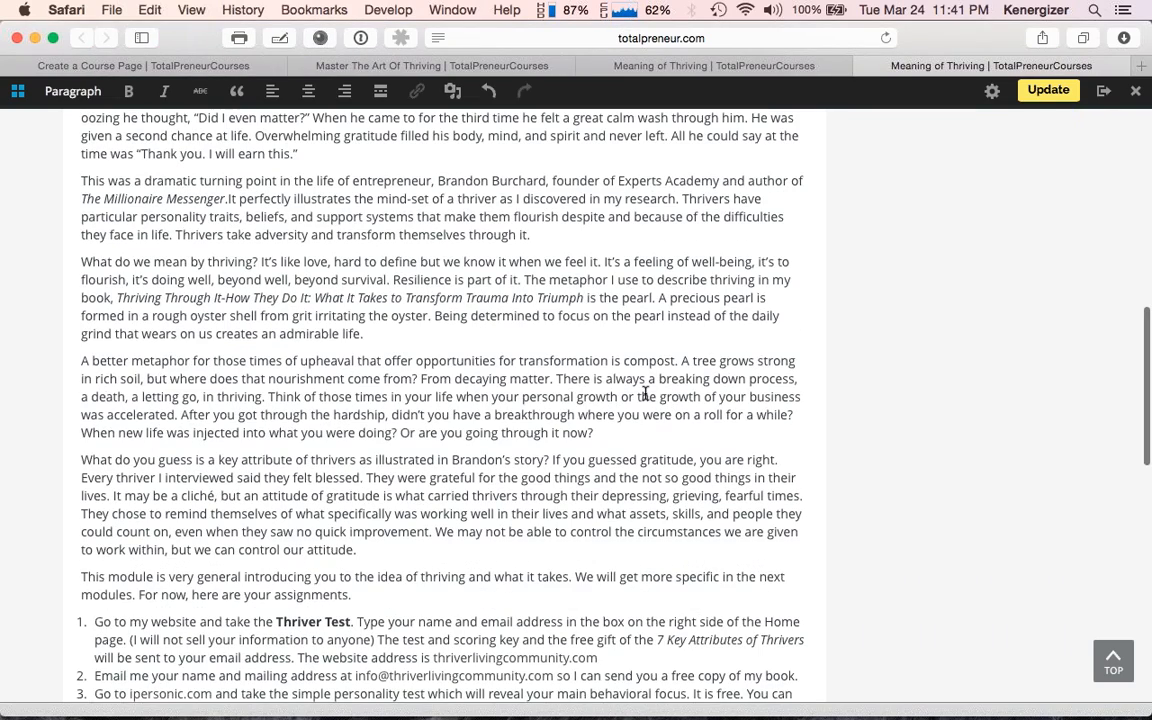
scroll(645, 394, "up", 12)
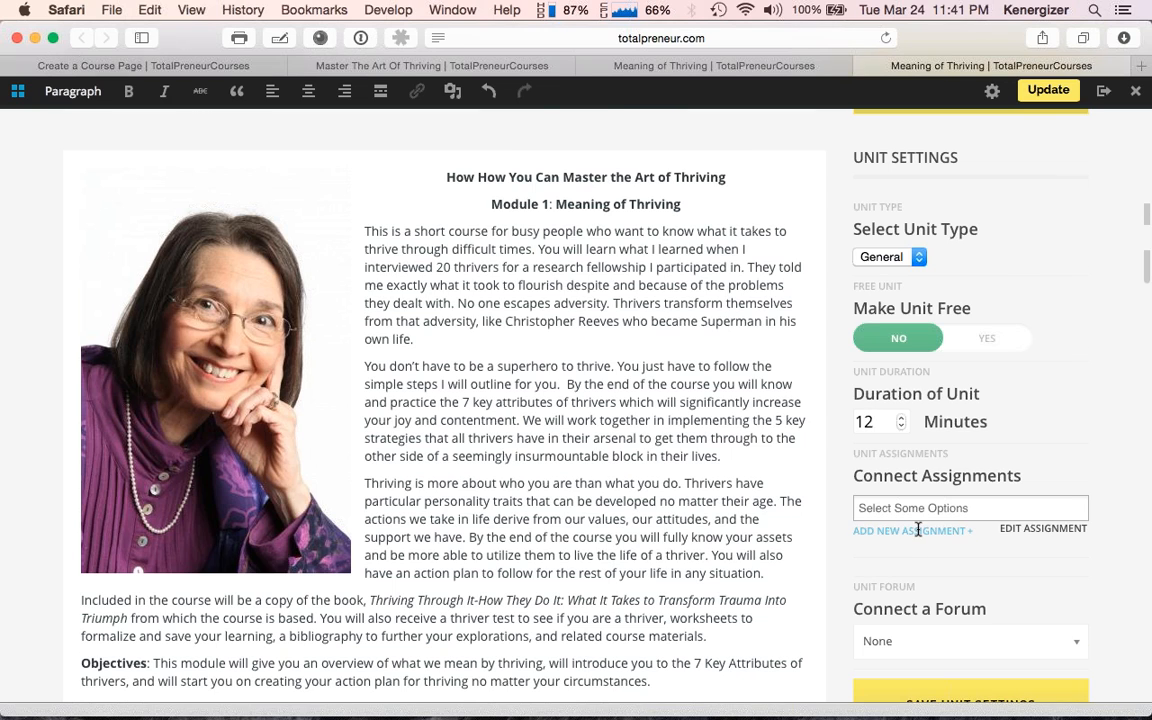
scroll(941, 551, "down", 2)
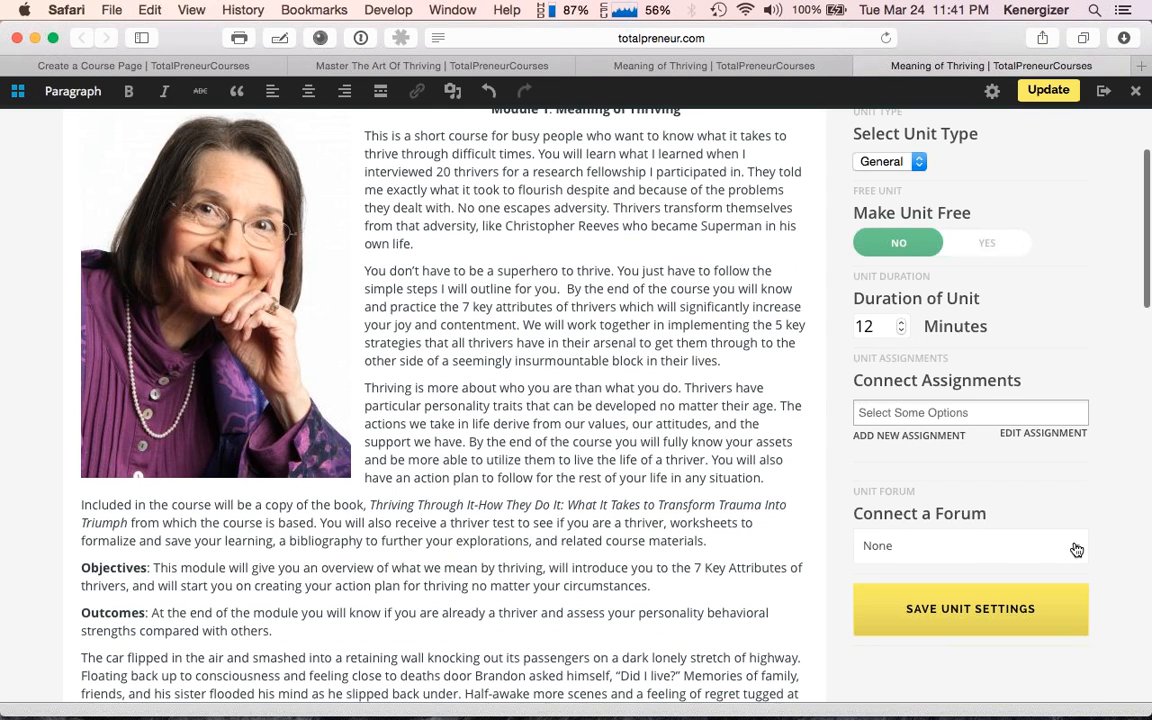
left_click(1076, 549)
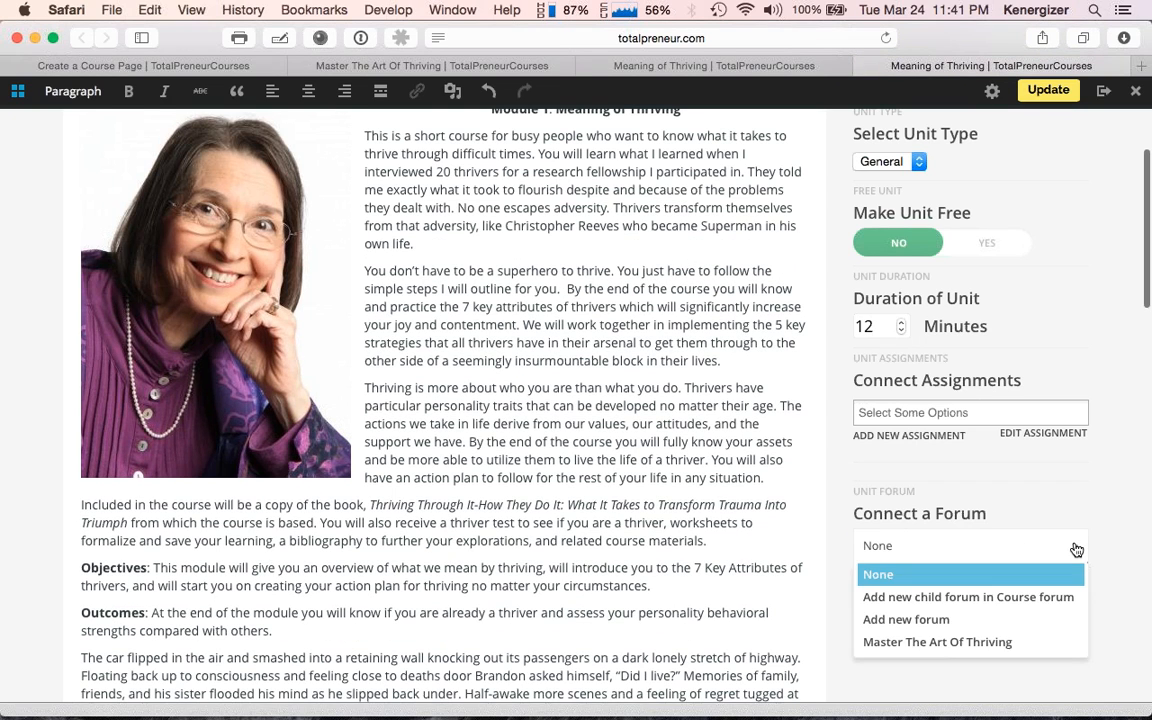
left_click(988, 645)
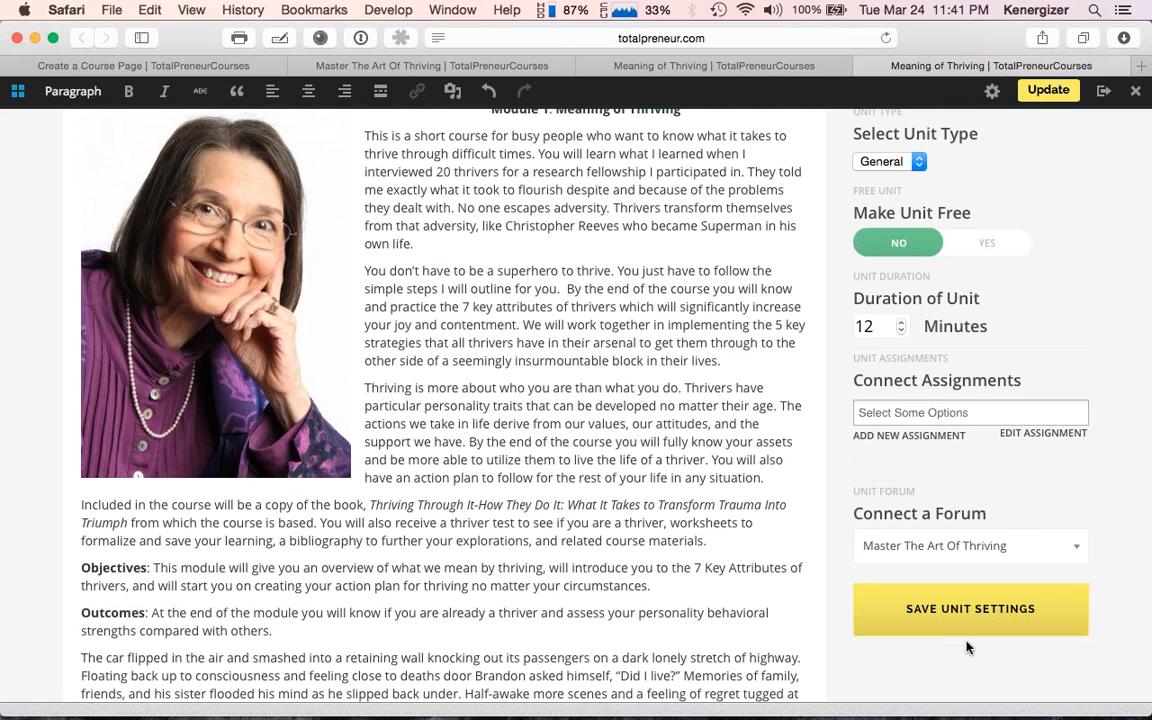
Step: Check the connected group and forum in the course settings, and return to the Meaning of Thriving unit's editing page
scroll(830, 494, "down", 1)
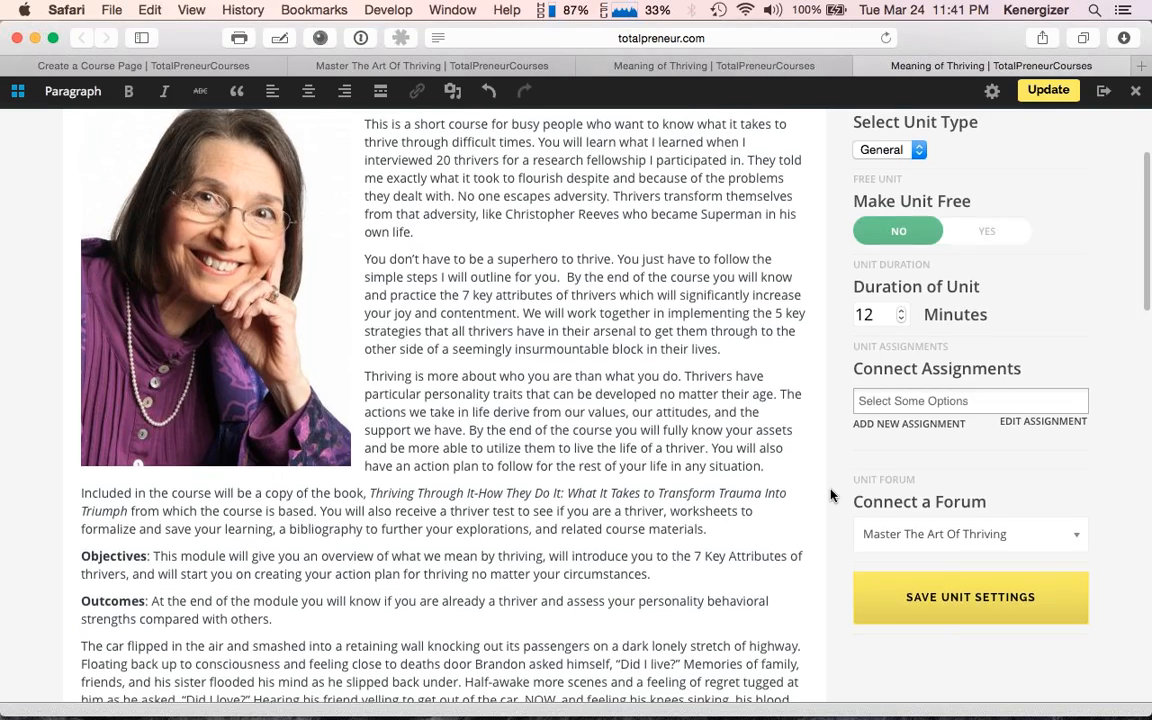
scroll(830, 494, "down", 10)
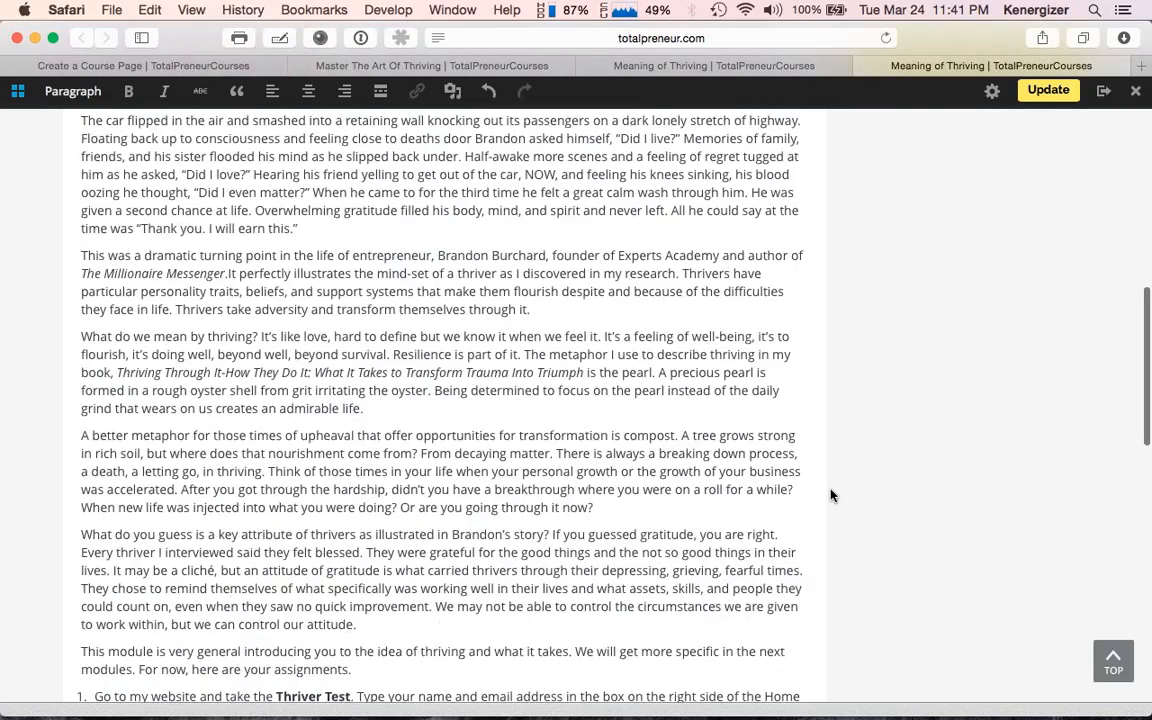
scroll(830, 494, "up", 10)
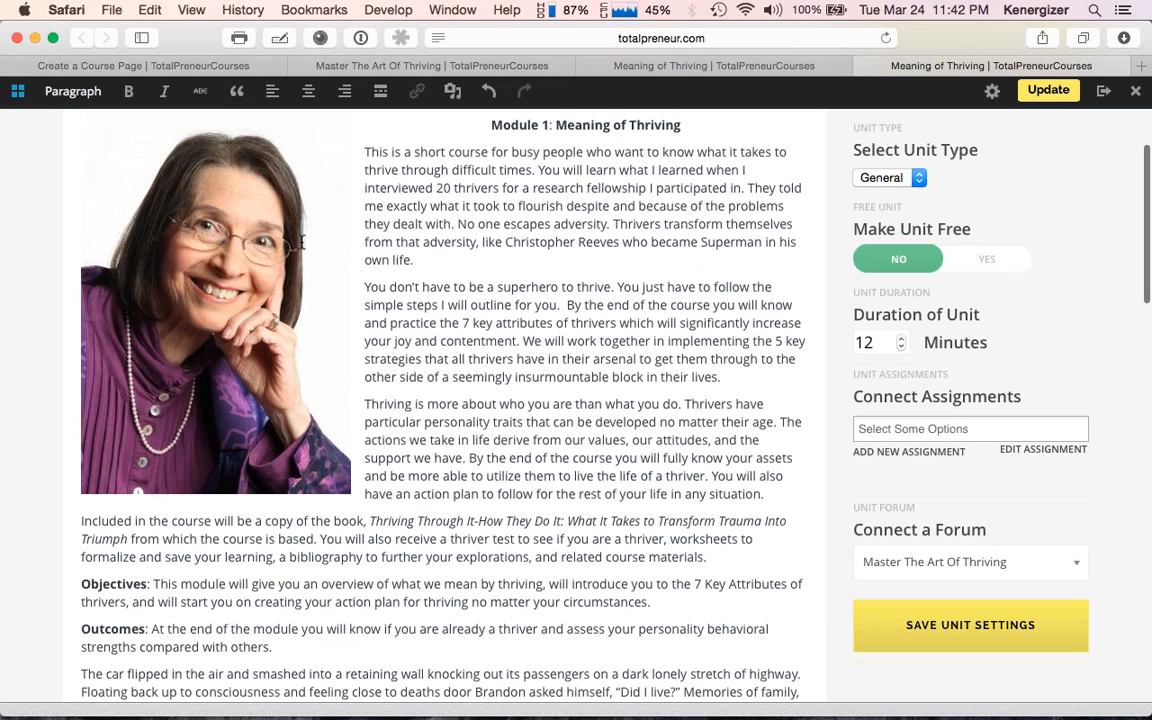
left_click(164, 70)
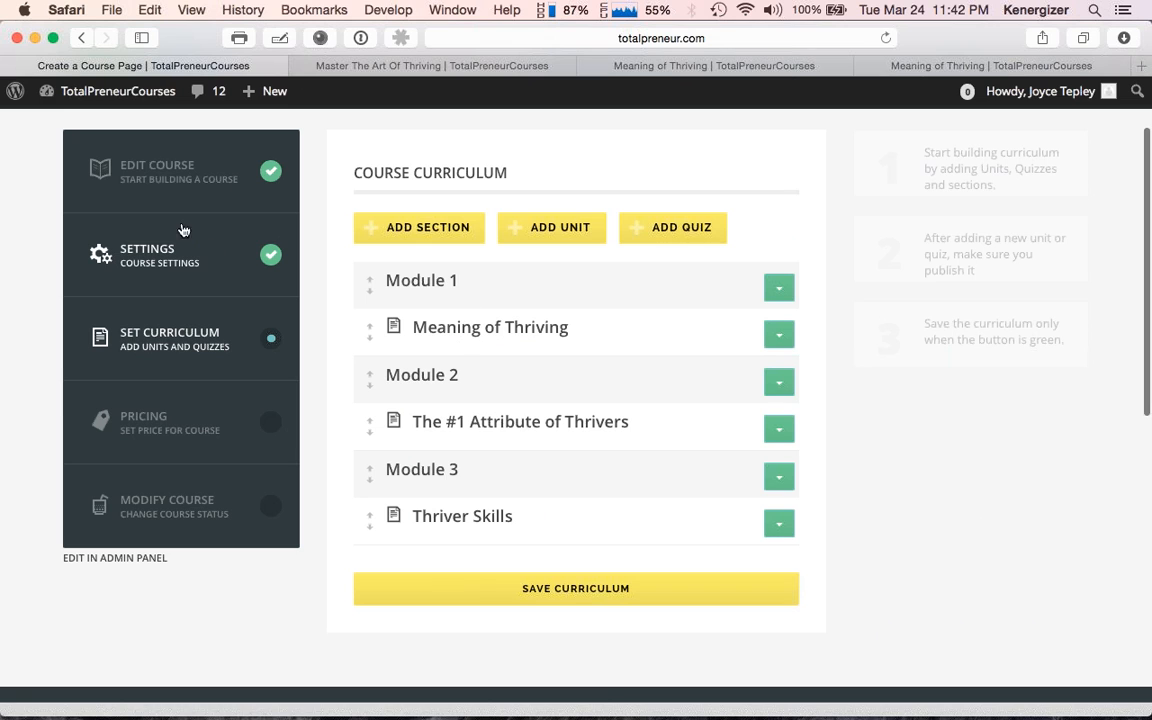
left_click(172, 256)
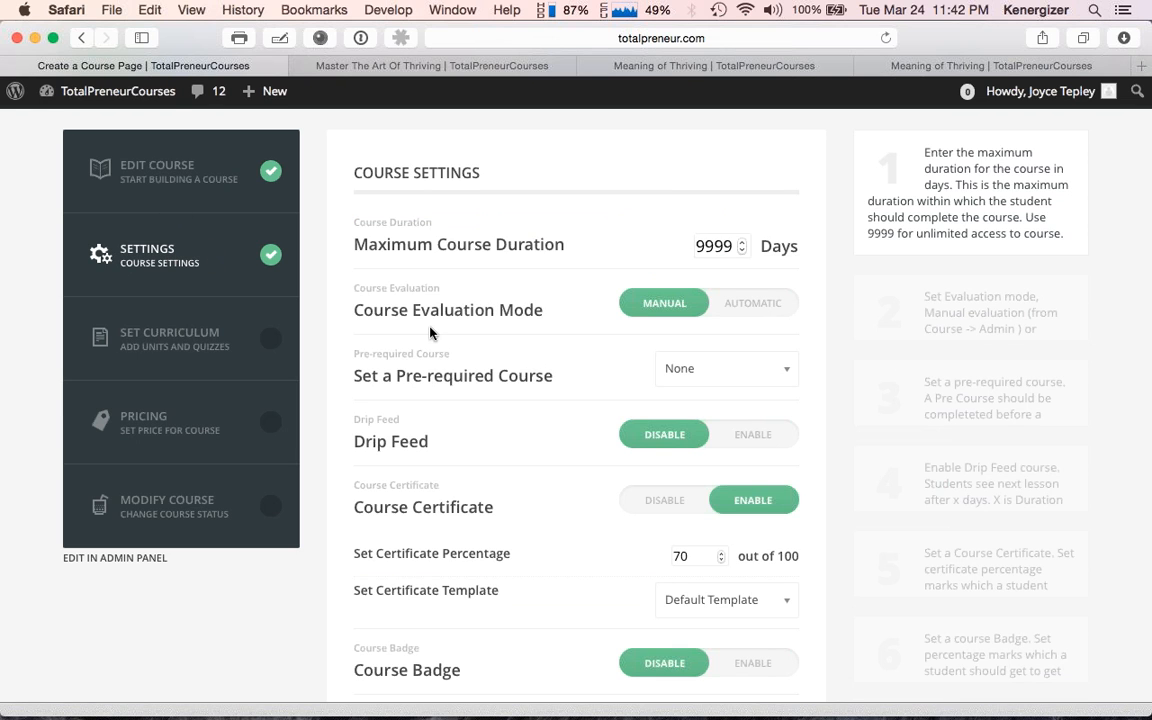
scroll(431, 333, "down", 10)
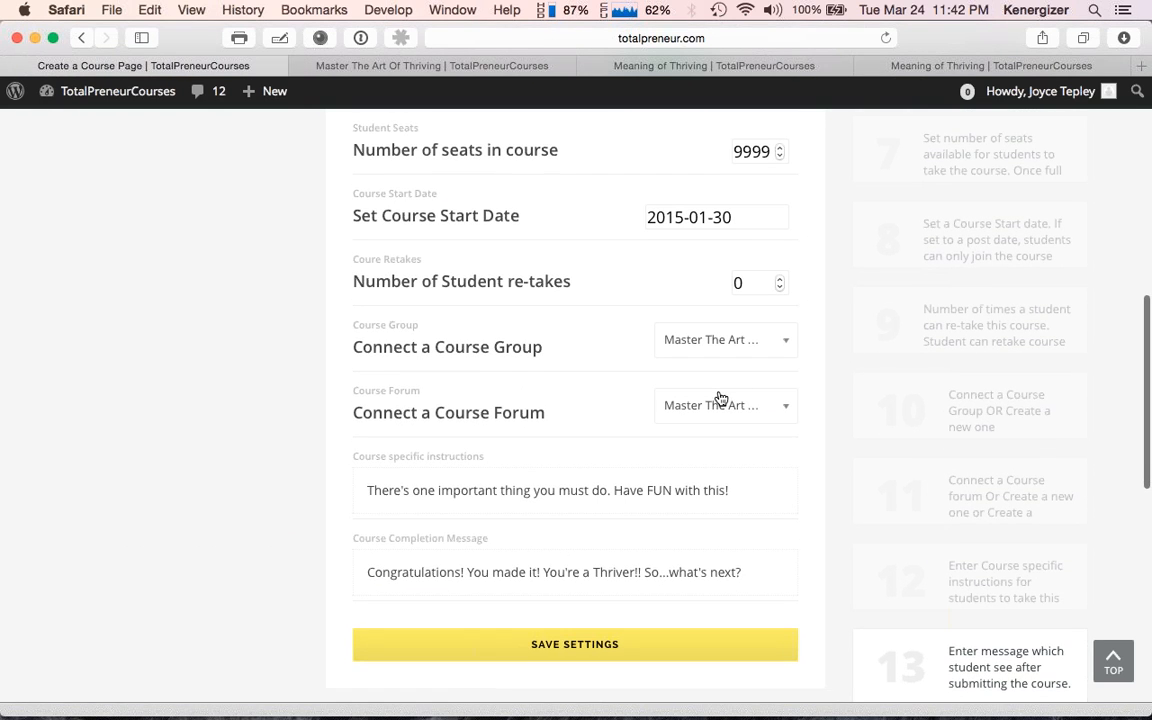
left_click(935, 66)
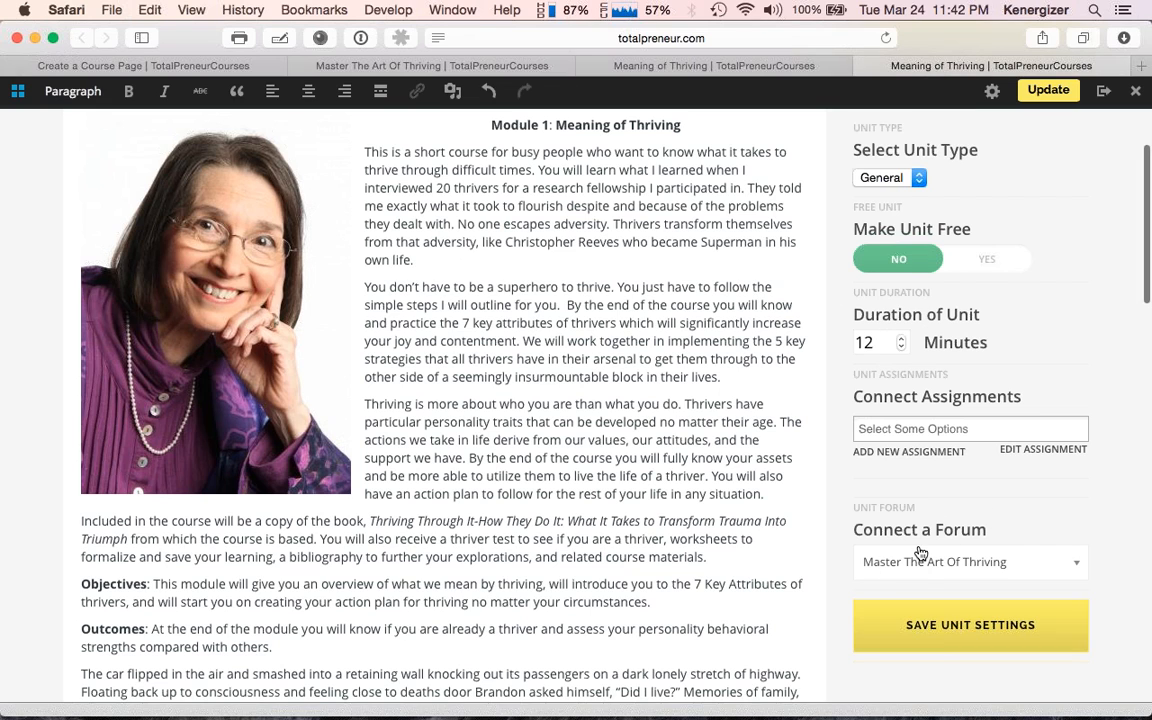
Step: Save the Meaning of Thriving unit's settings and confirm overwriting the existing ones
scroll(920, 555, "down", 1)
scroll(920, 553, "down", 5)
scroll(930, 580, "up", 5)
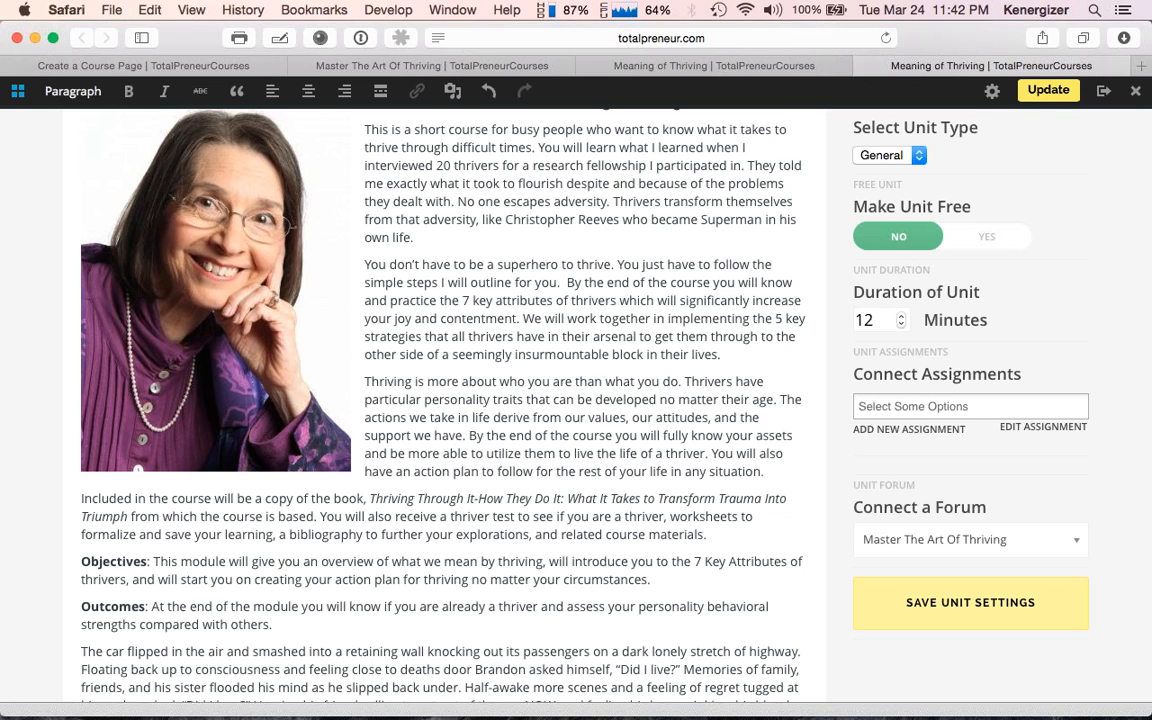
left_click(947, 603)
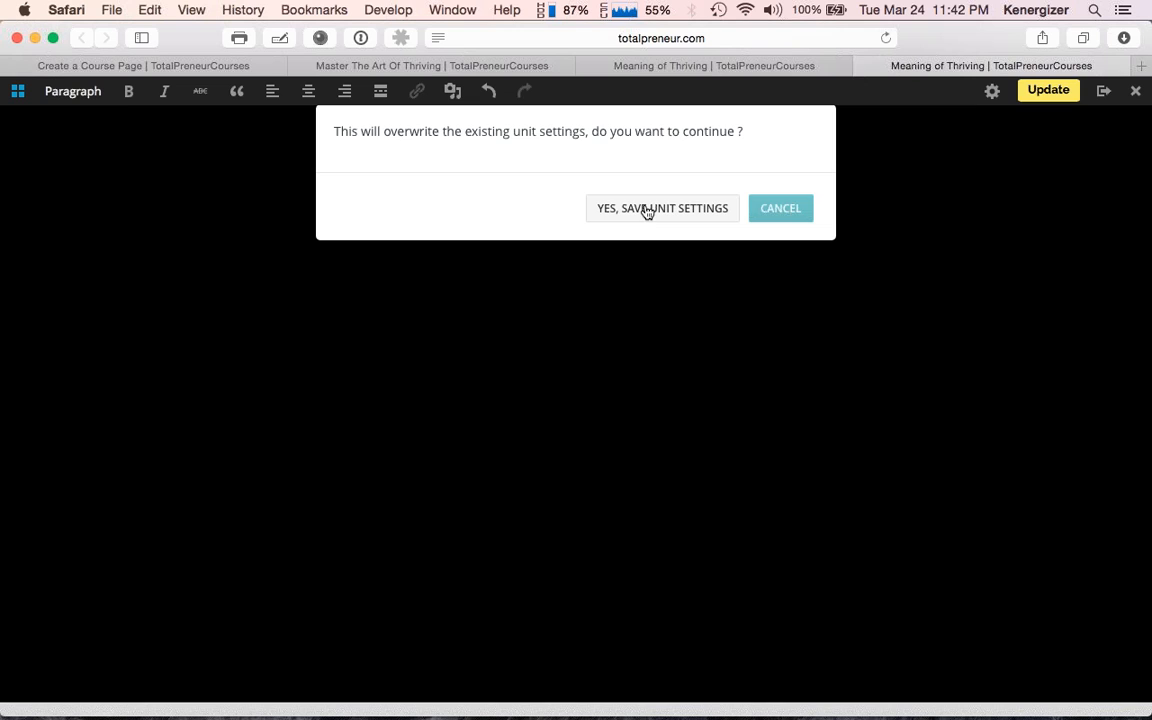
left_click(646, 212)
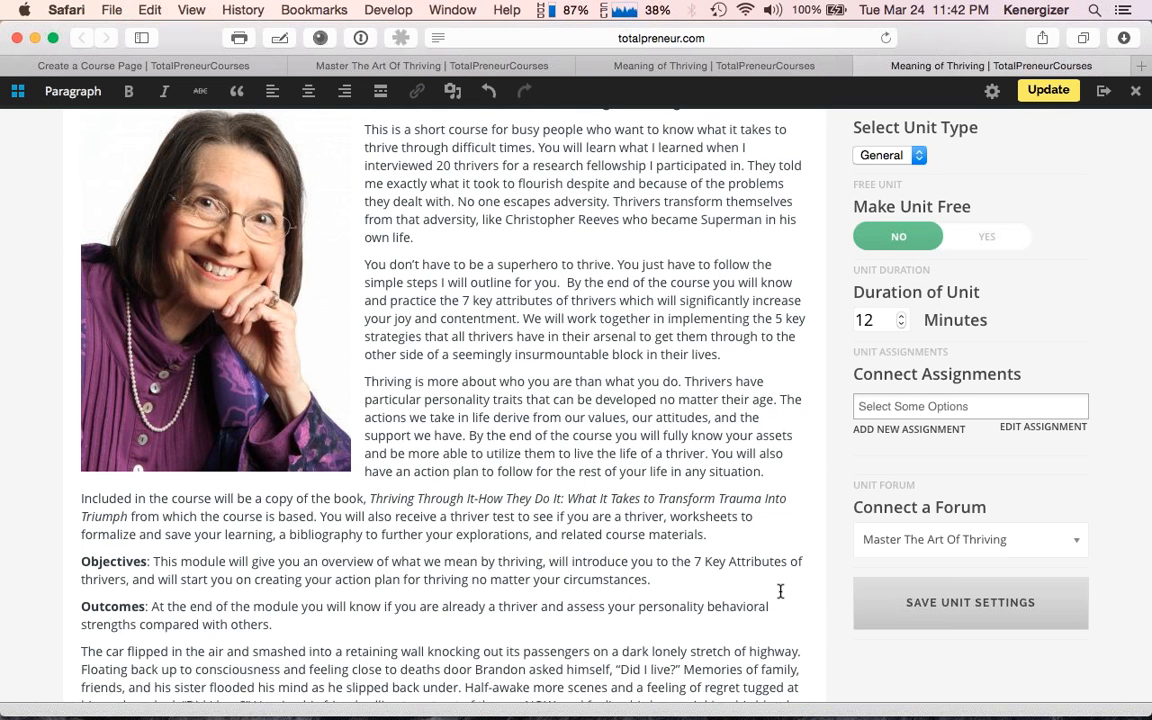
Step: Create a new assignment titled Assignment 1 from the Meaning of Thriving unit's settings and confirm its creation
scroll(780, 591, "up", 1)
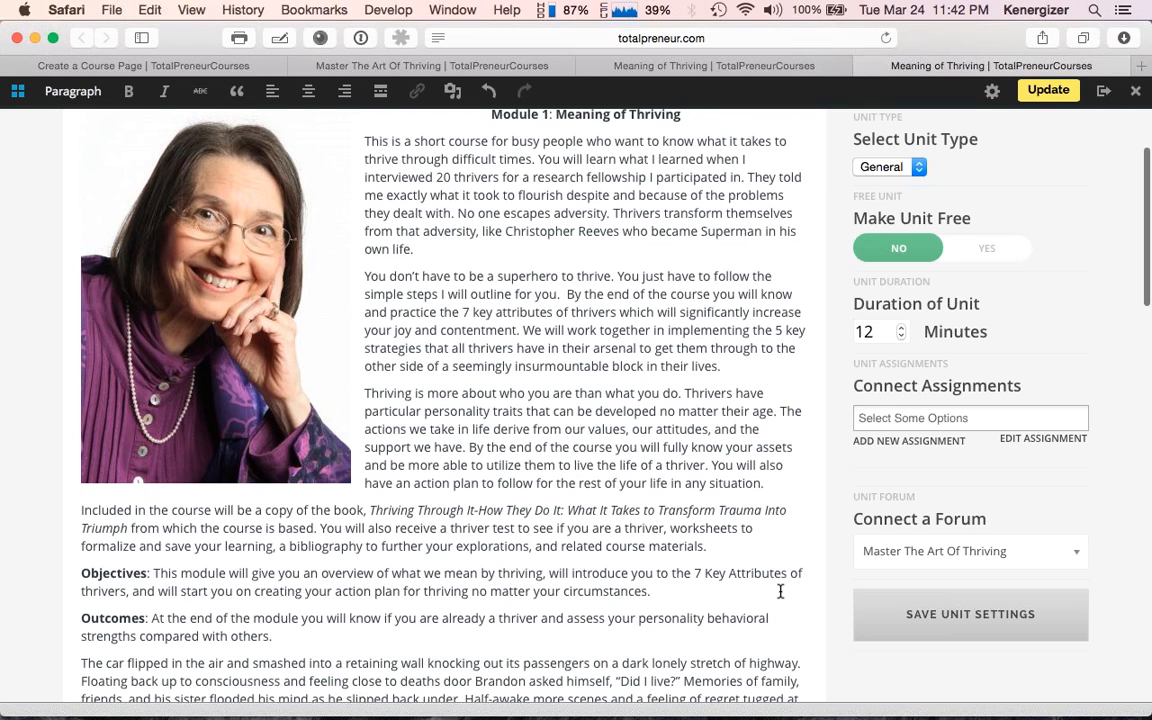
scroll(780, 591, "up", 3)
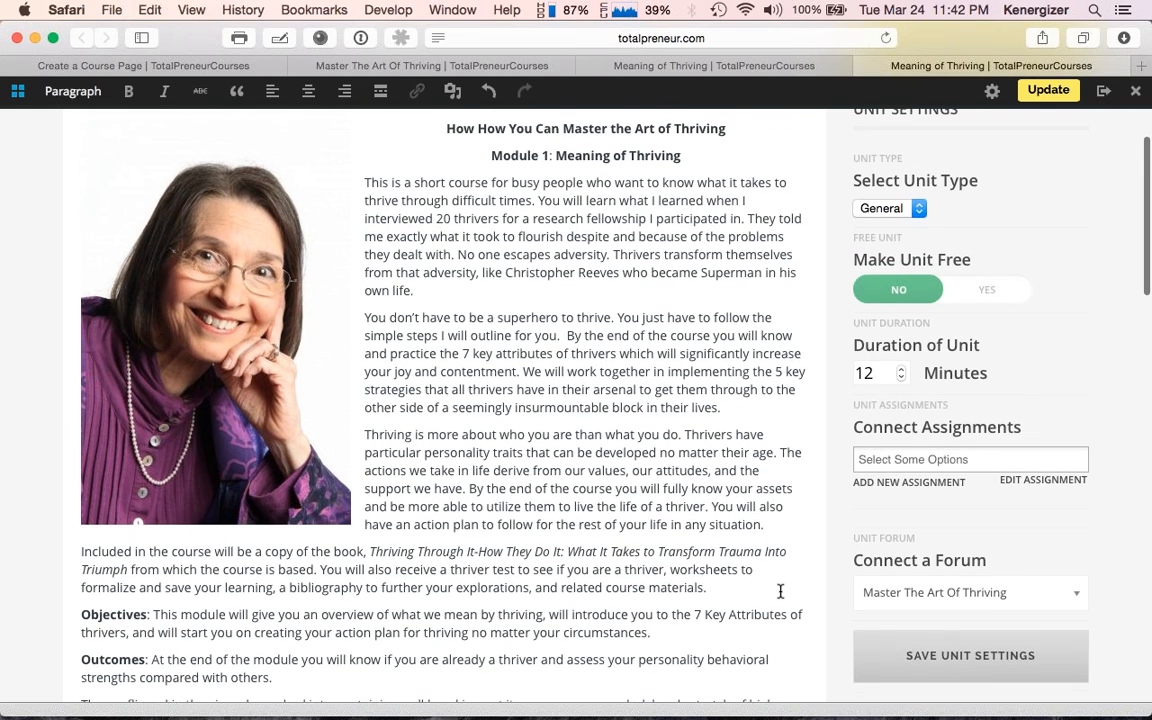
scroll(676, 462, "up", 1)
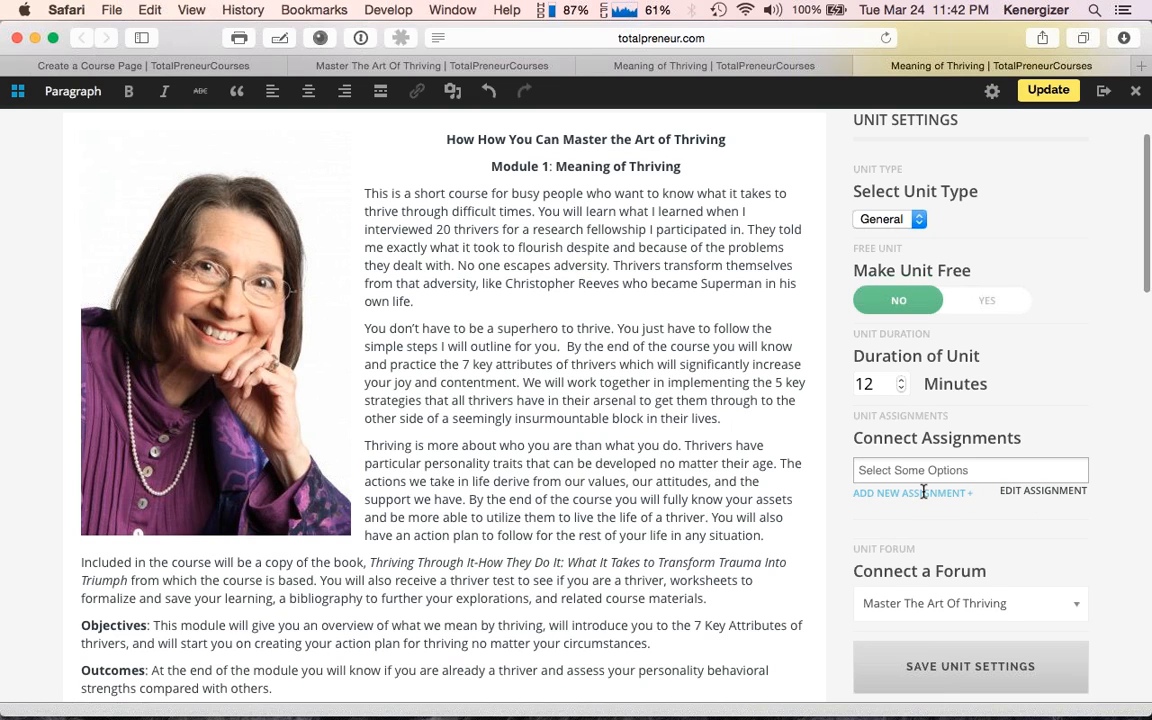
scroll(719, 495, "down", 10)
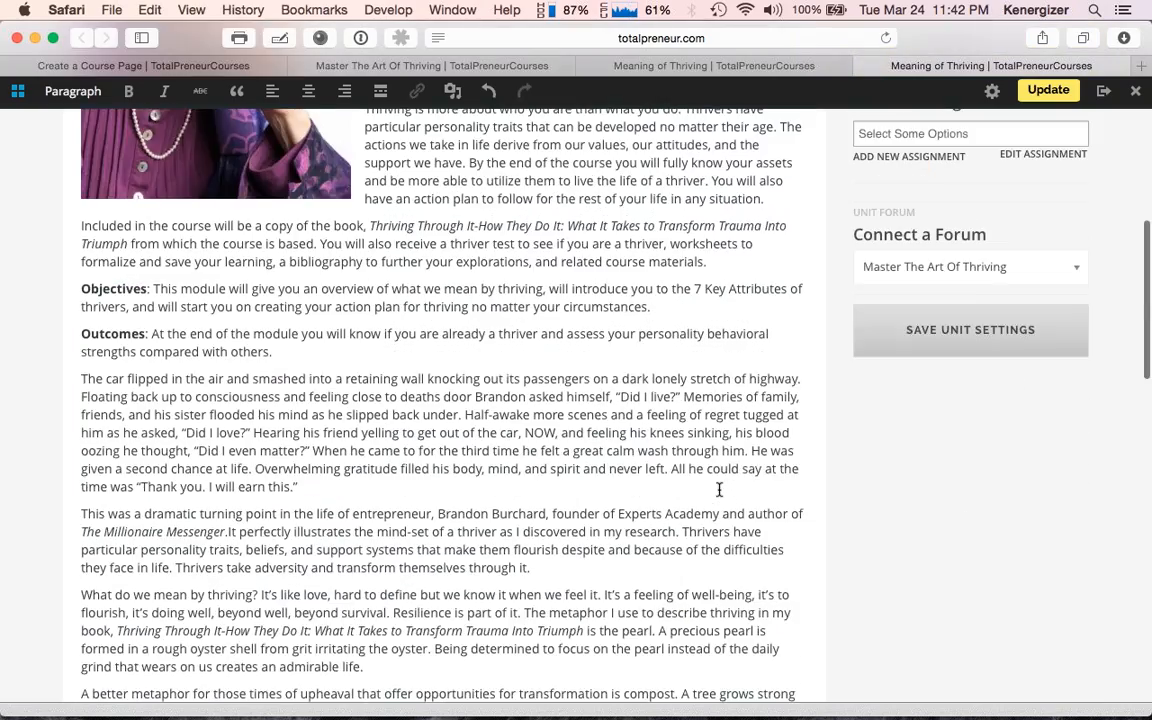
scroll(719, 490, "down", 5)
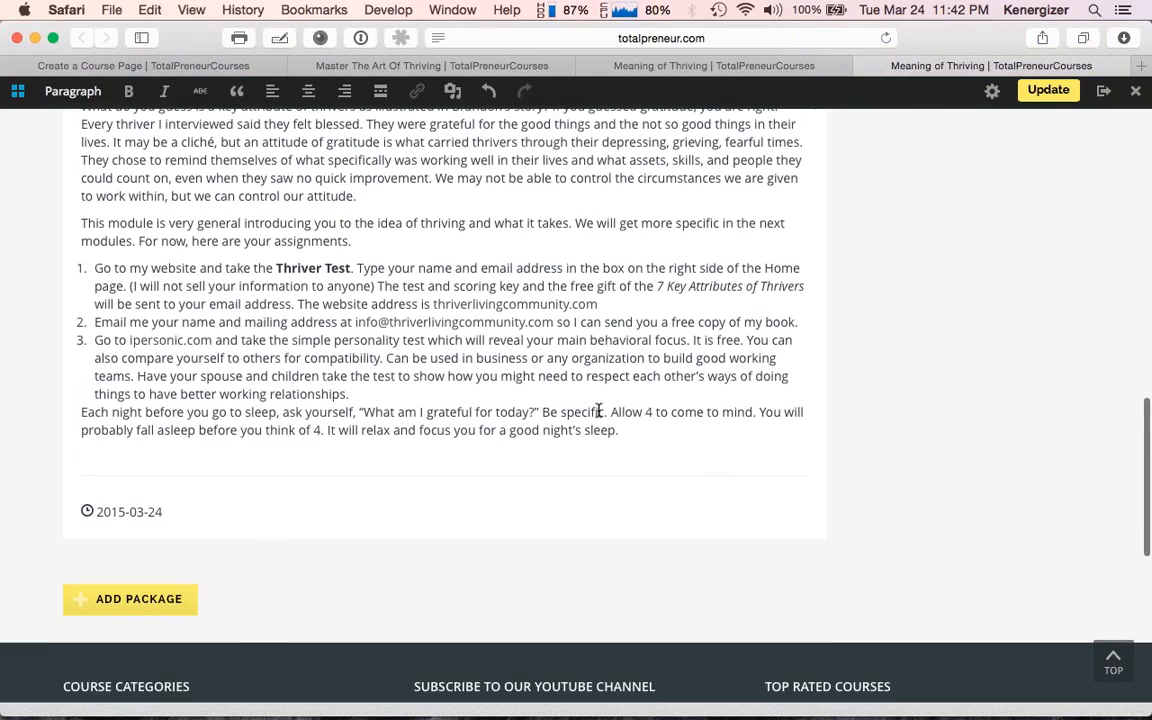
scroll(598, 411, "up", 15)
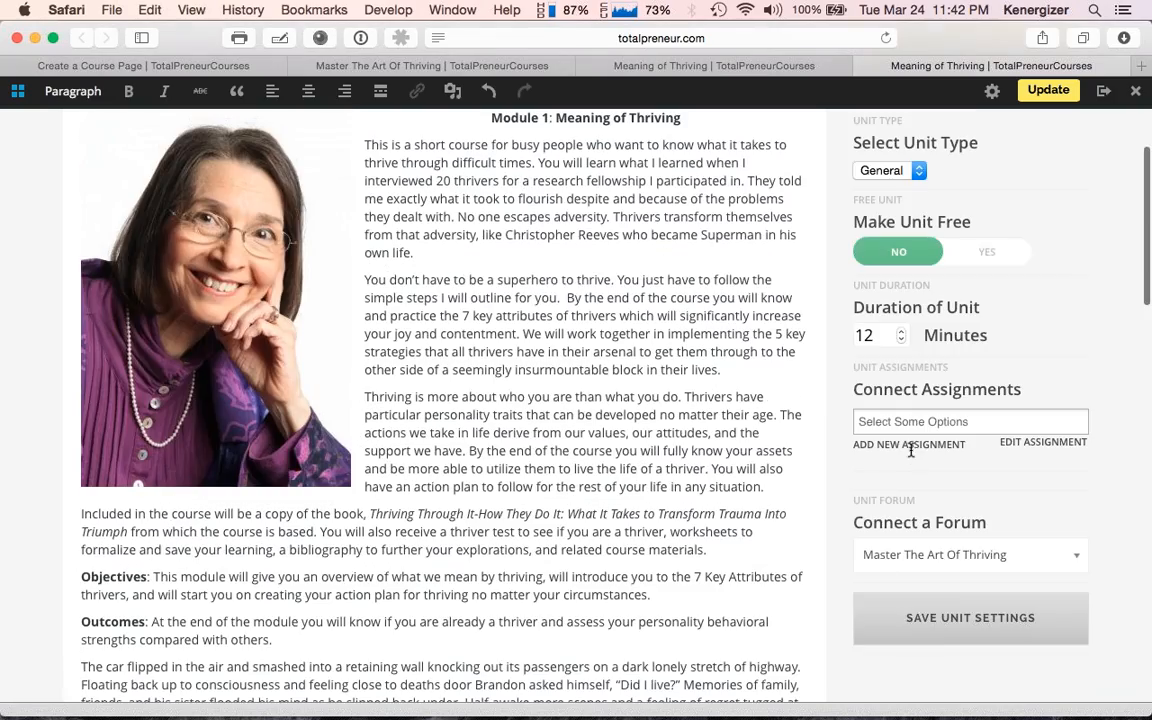
left_click(915, 445)
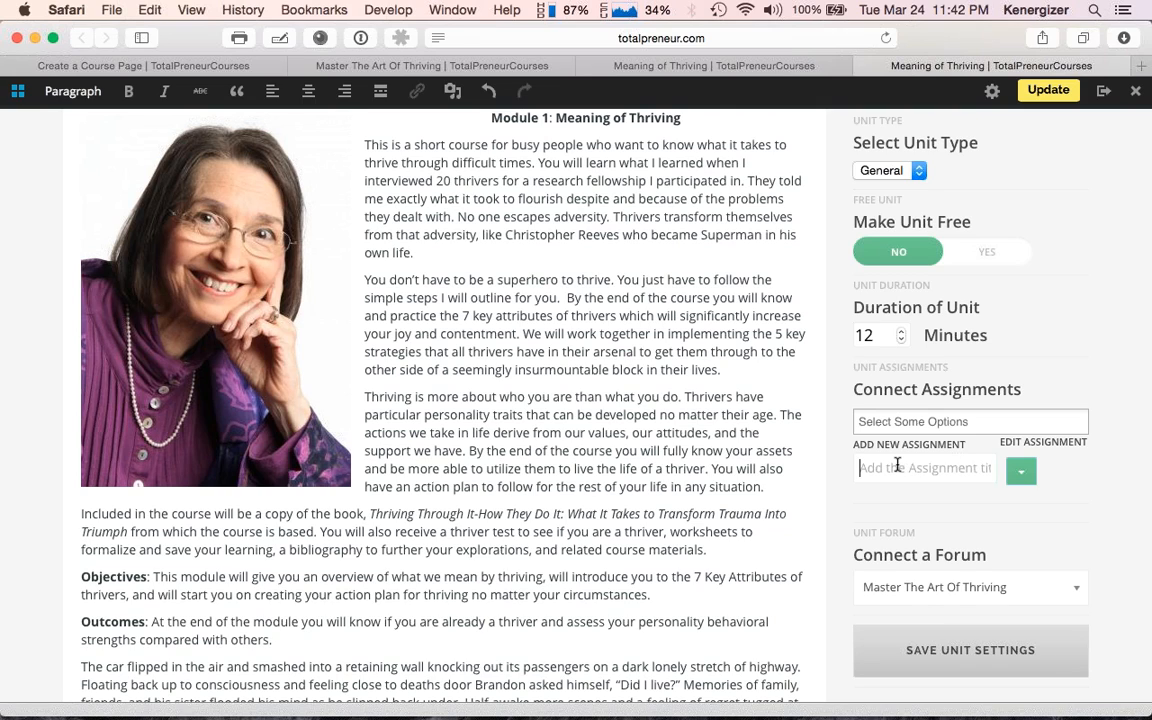
scroll(690, 477, "down", 15)
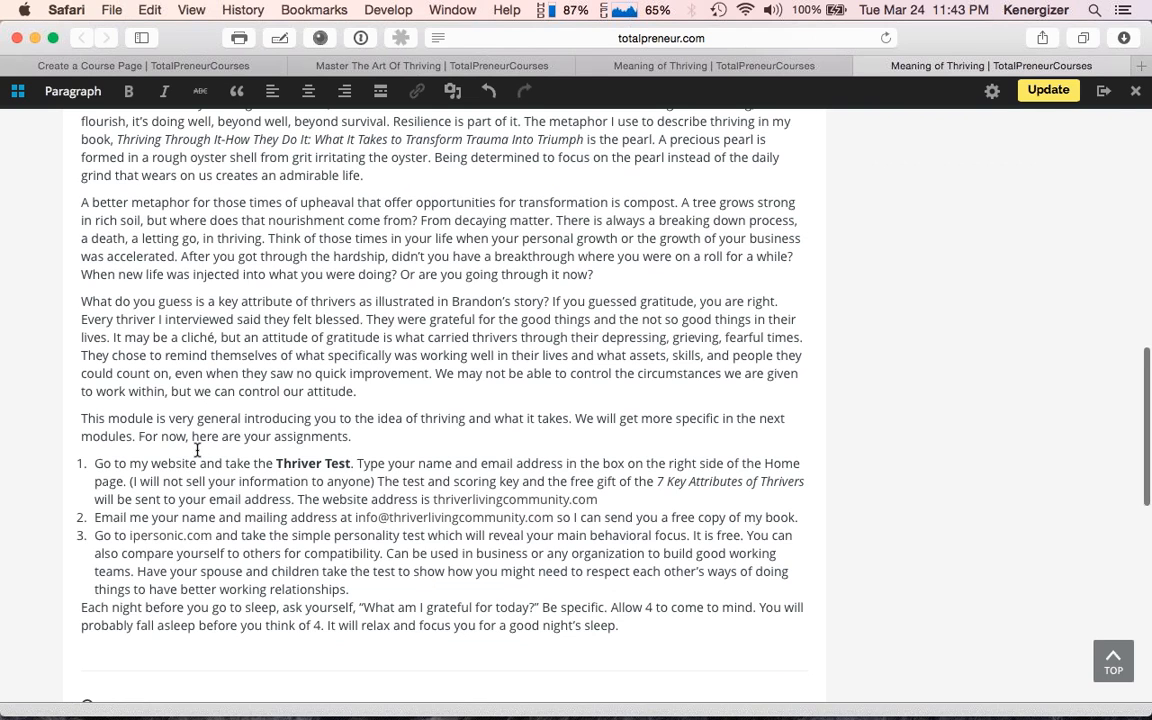
scroll(552, 474, "up", 15)
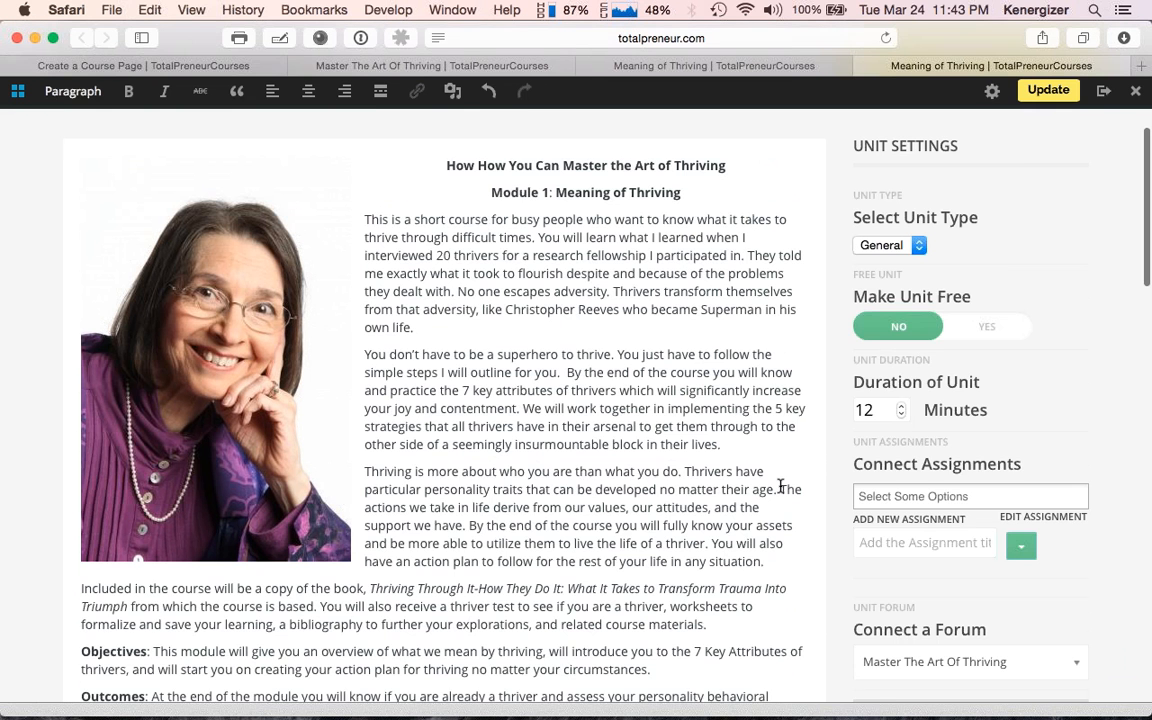
left_click(903, 575)
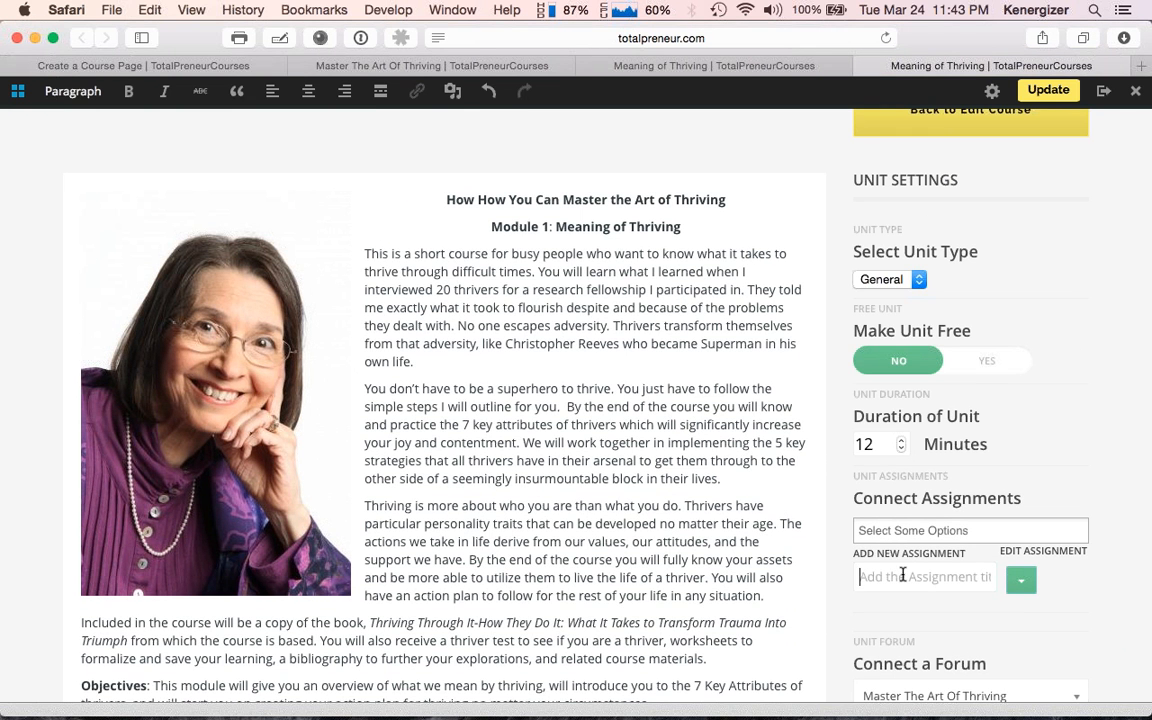
type("Assignment 1")
left_click(1021, 580)
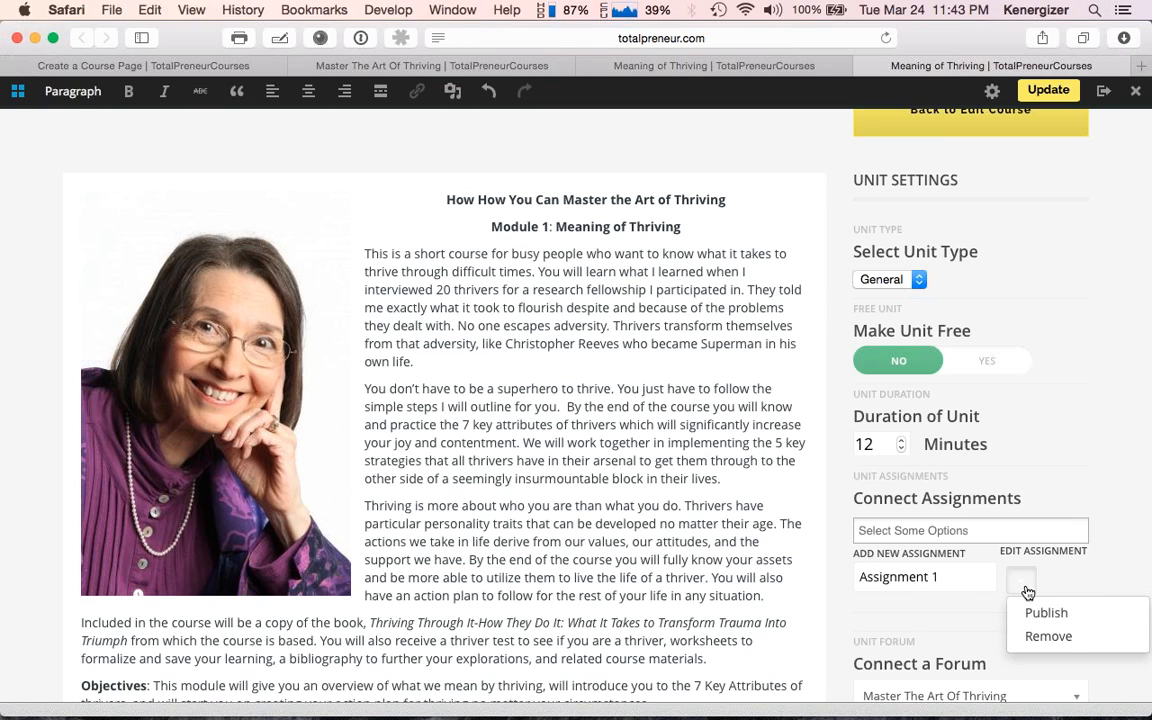
left_click(1056, 614)
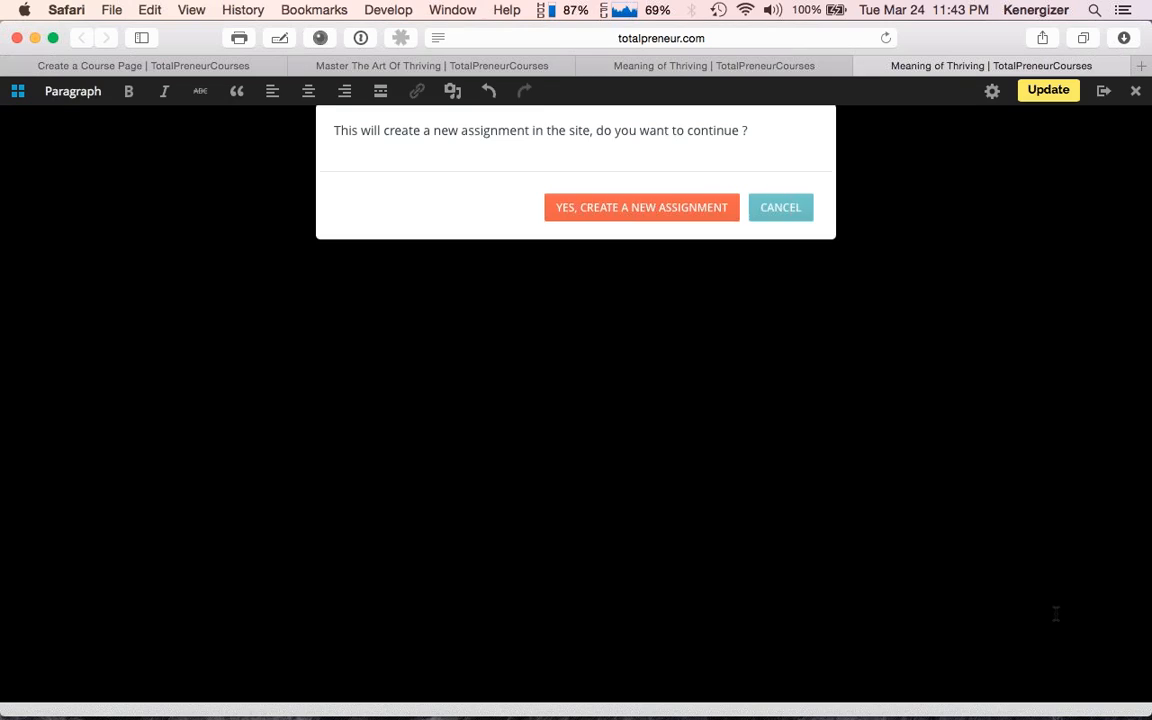
left_click(656, 214)
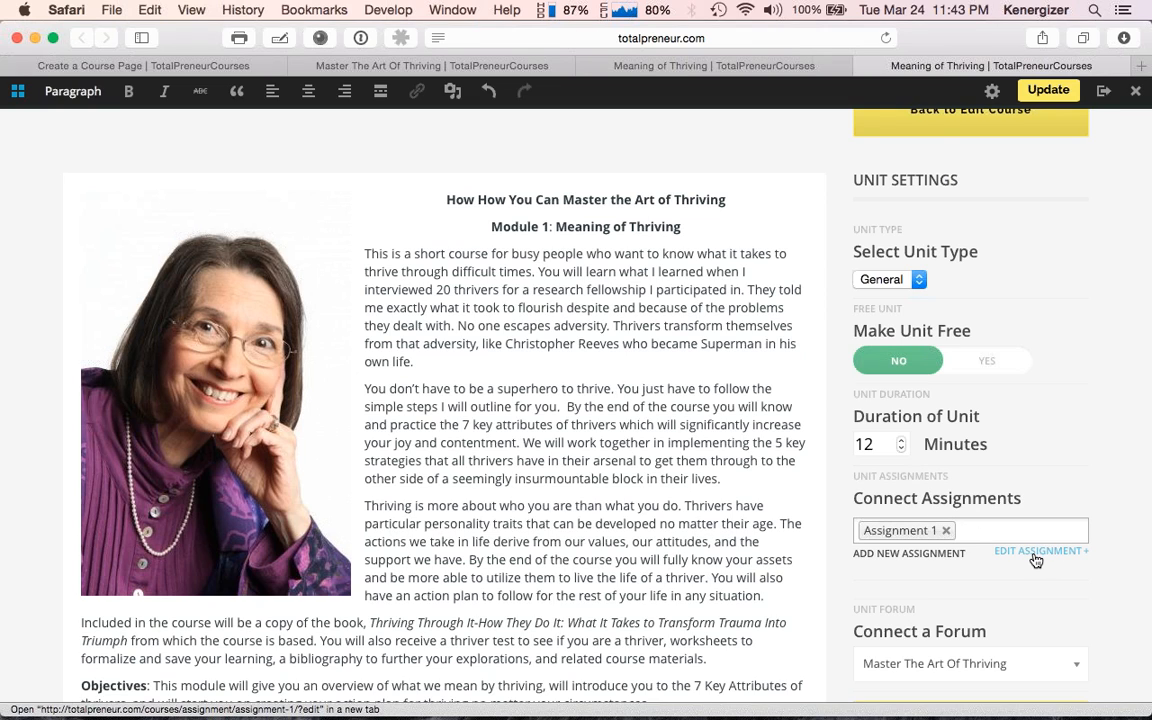
Step: Open Assignment 1 for editing and examine its text, marks, duration, evaluation, submission and attachment settings
left_click(1035, 555)
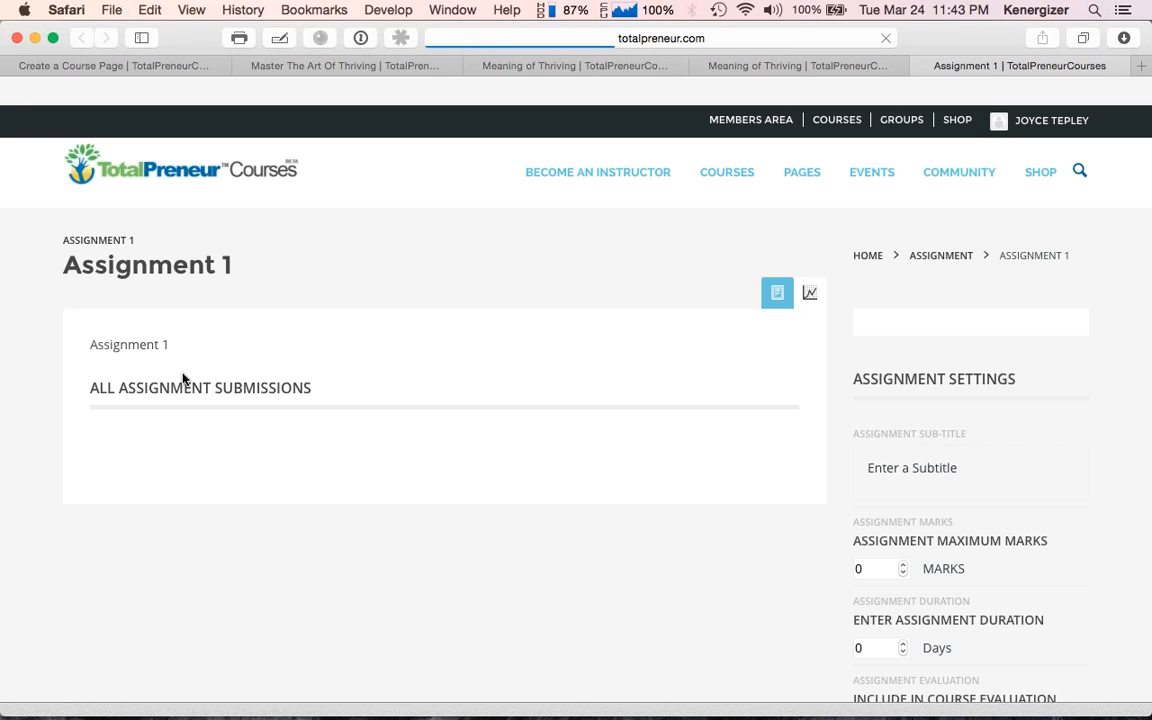
triple_click(126, 368)
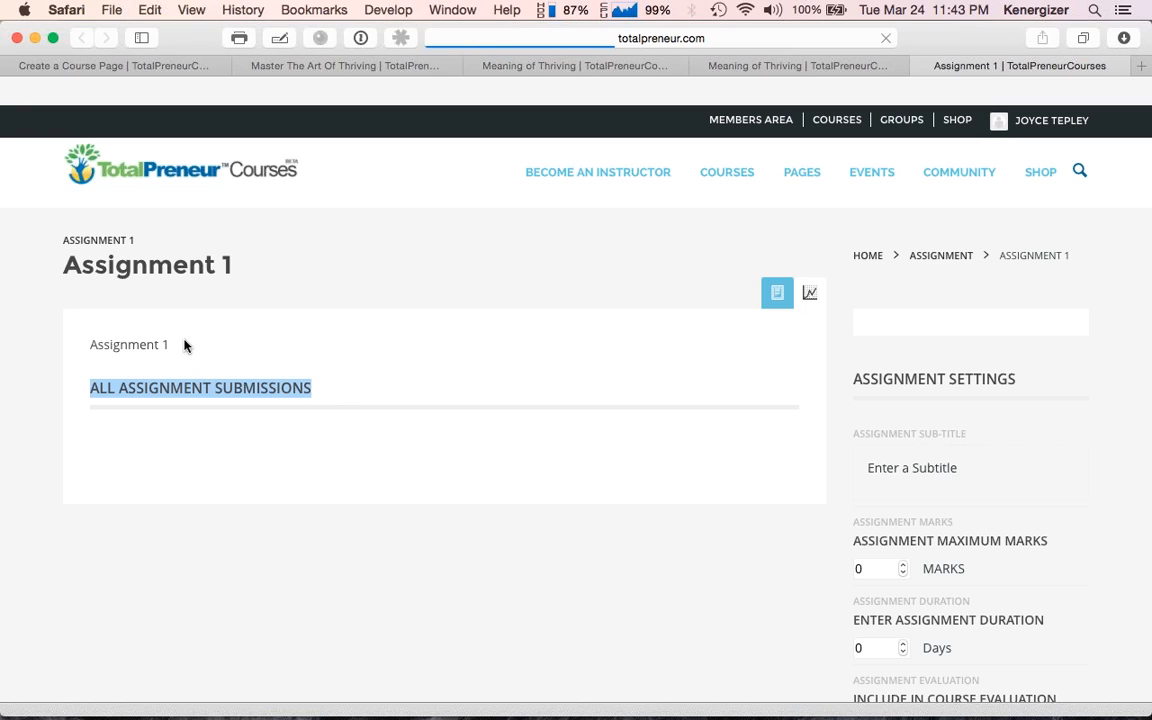
left_click(250, 357)
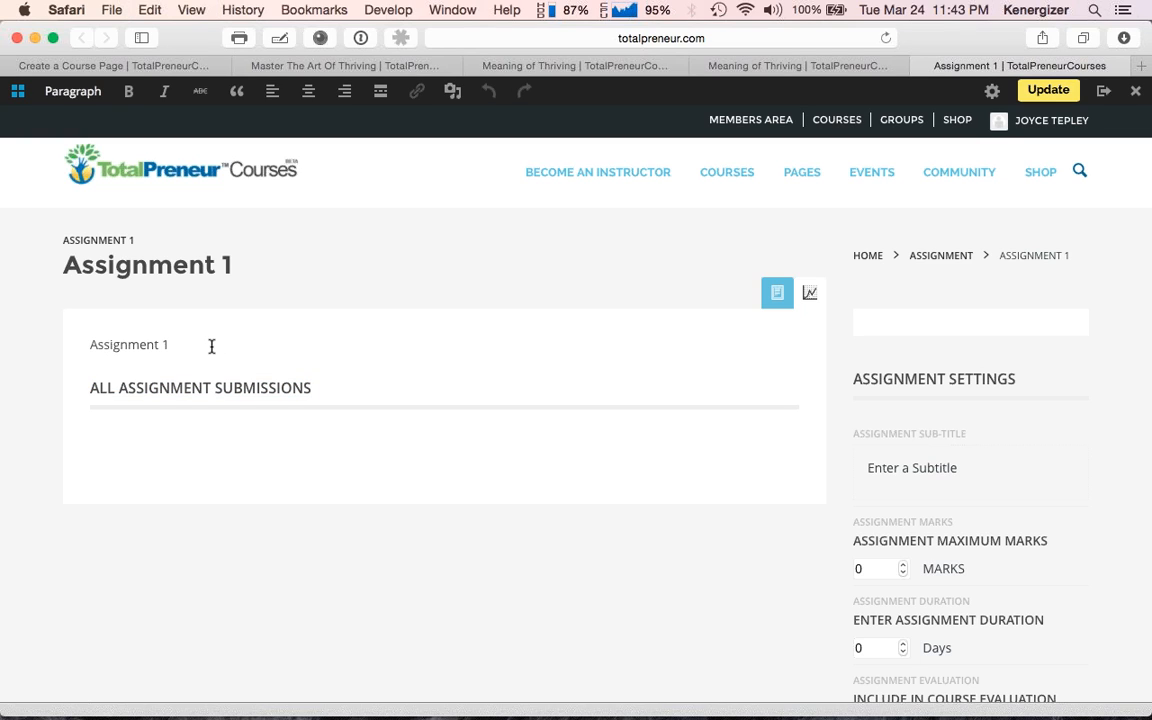
left_click_drag(211, 346, 89, 349)
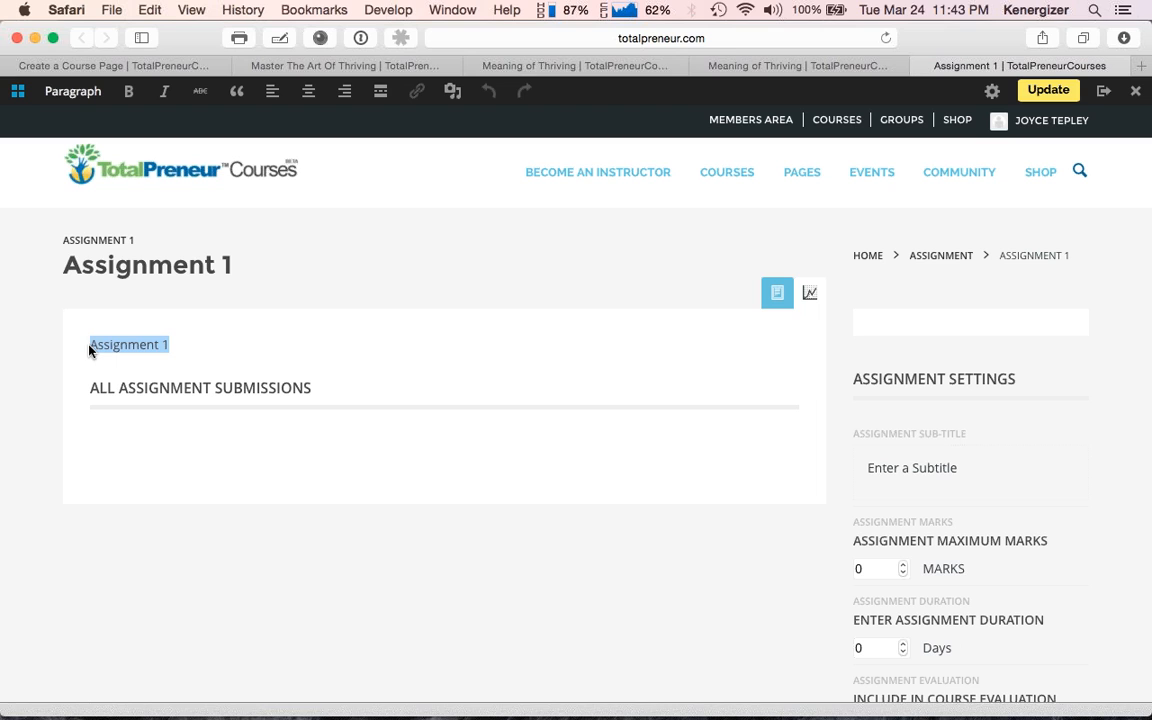
scroll(946, 470, "down", 5)
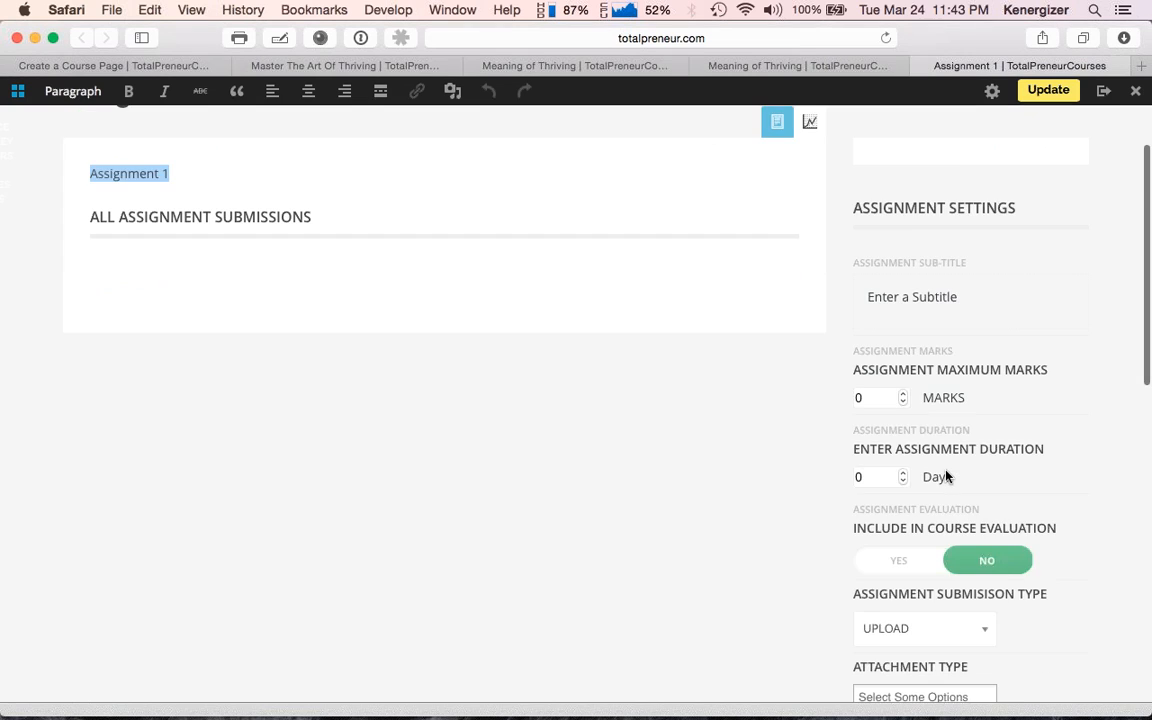
scroll(993, 580, "down", 3)
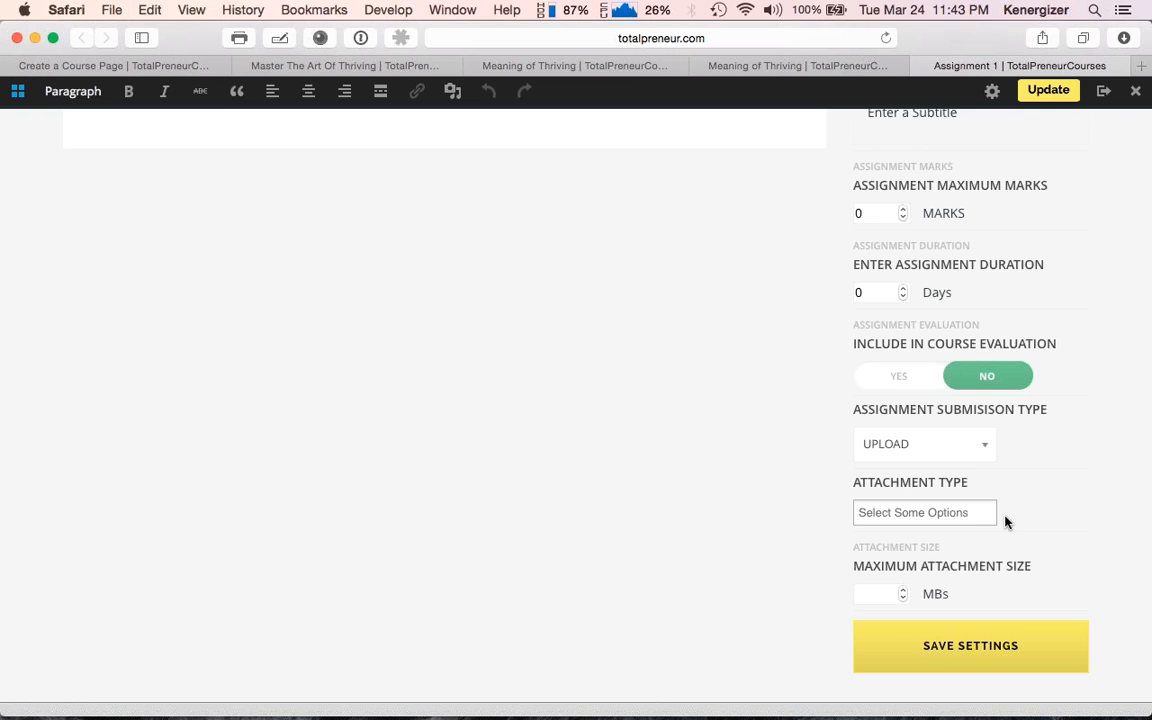
scroll(1005, 520, "up", 5)
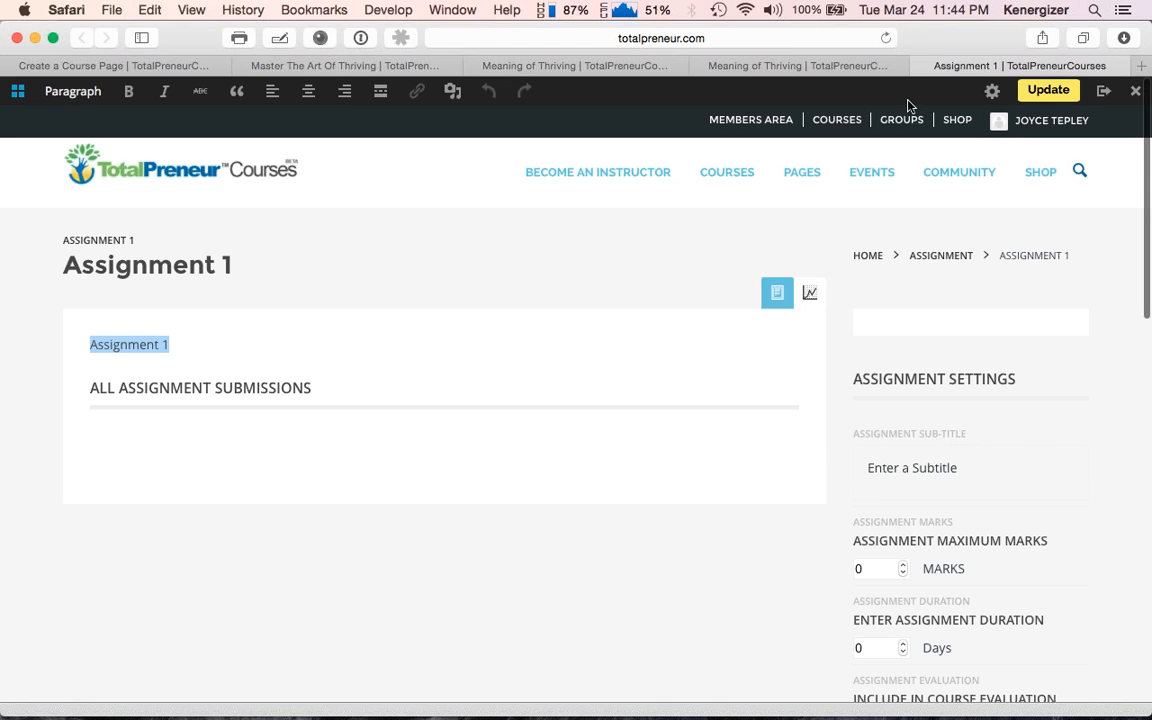
Step: Return to the Meaning of Thriving unit, remove Assignment 1 from its connected assignments, and update the unit
left_click(829, 70)
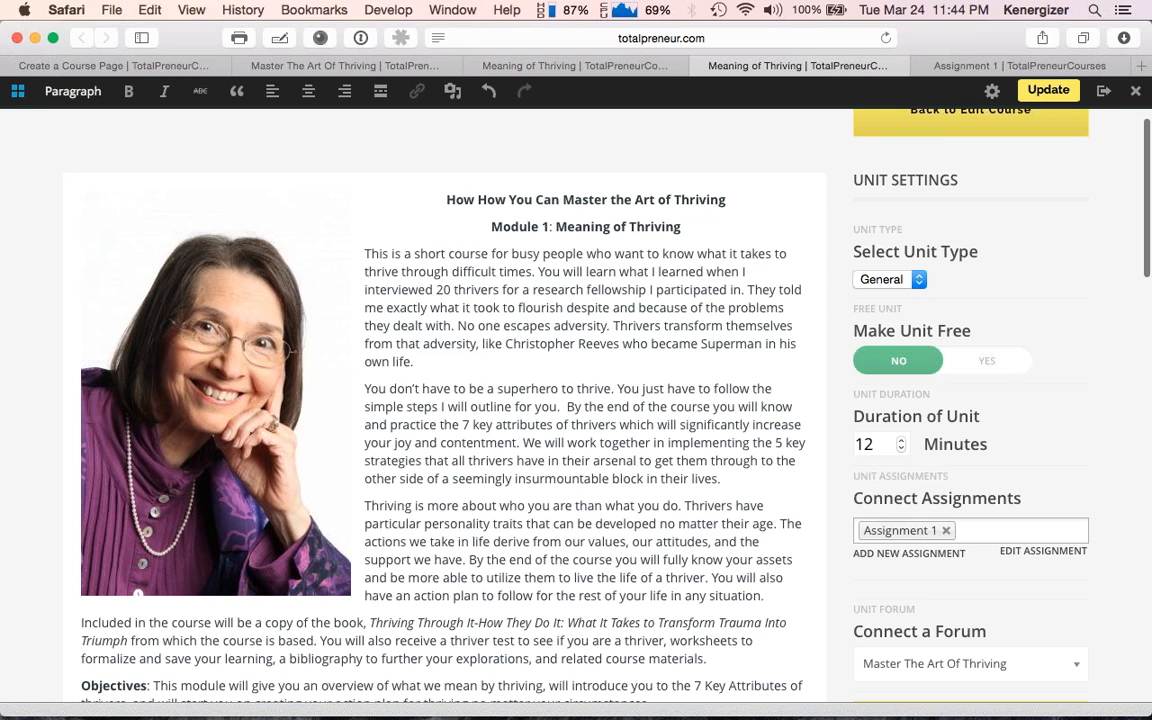
left_click(946, 532)
scroll(949, 530, "down", 1)
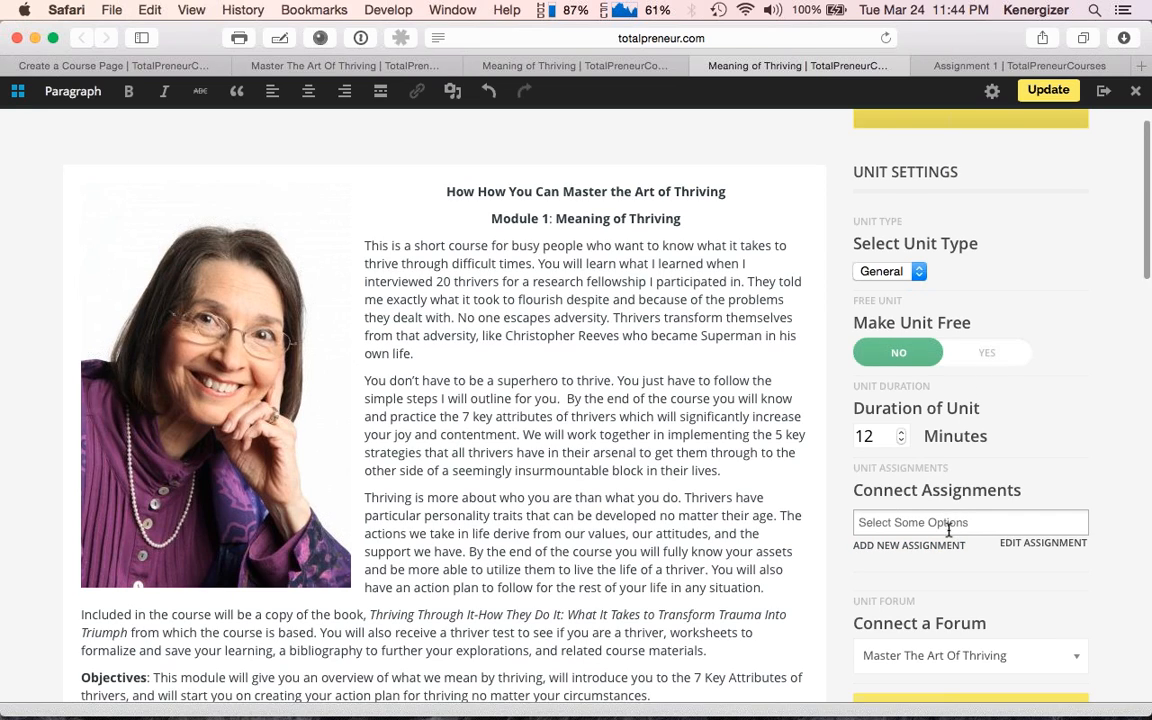
scroll(915, 485, "down", 5)
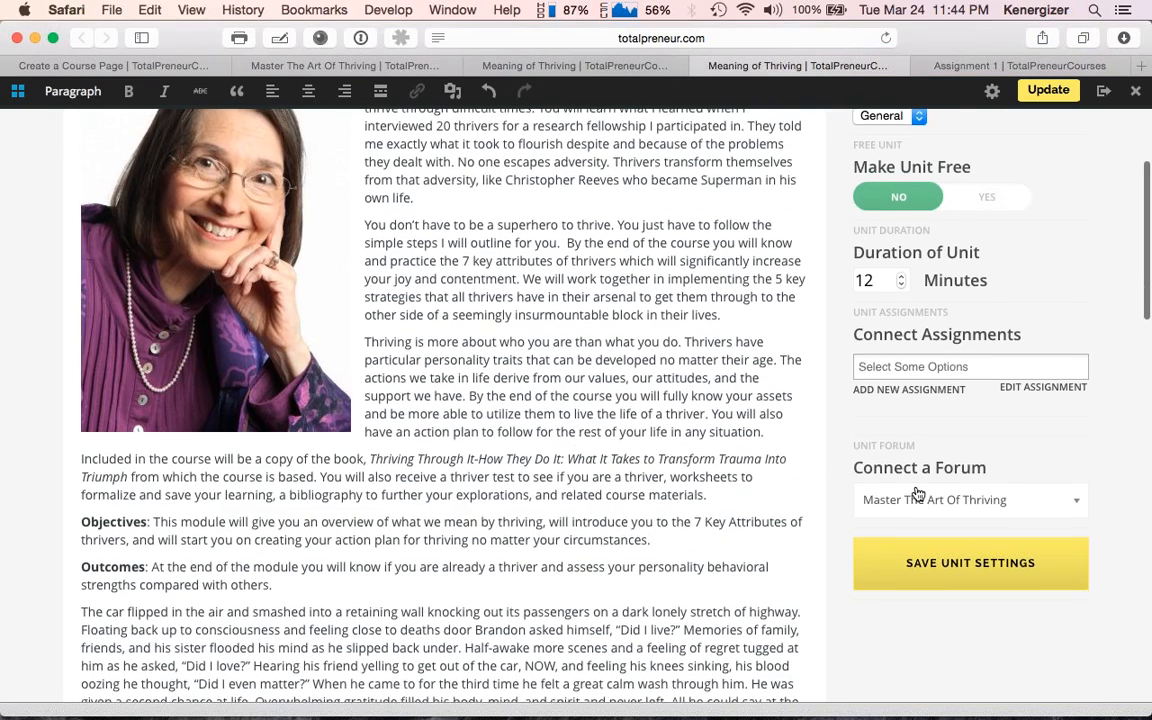
scroll(915, 490, "up", 7)
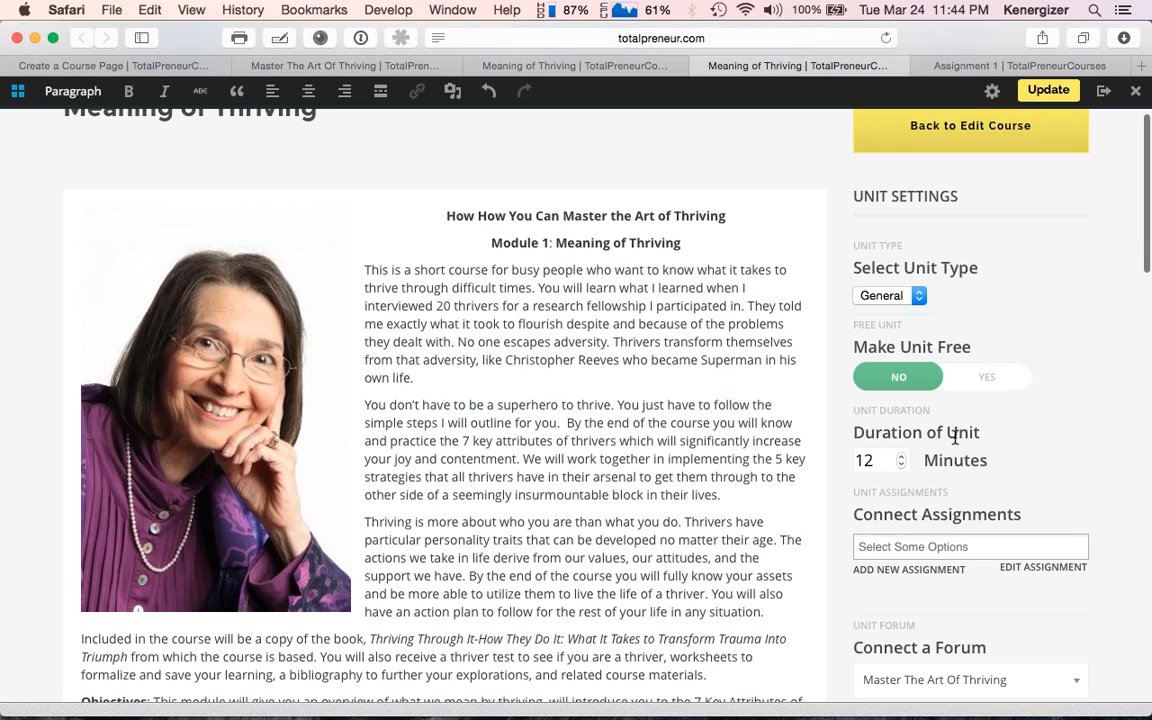
scroll(955, 437, "up", 5)
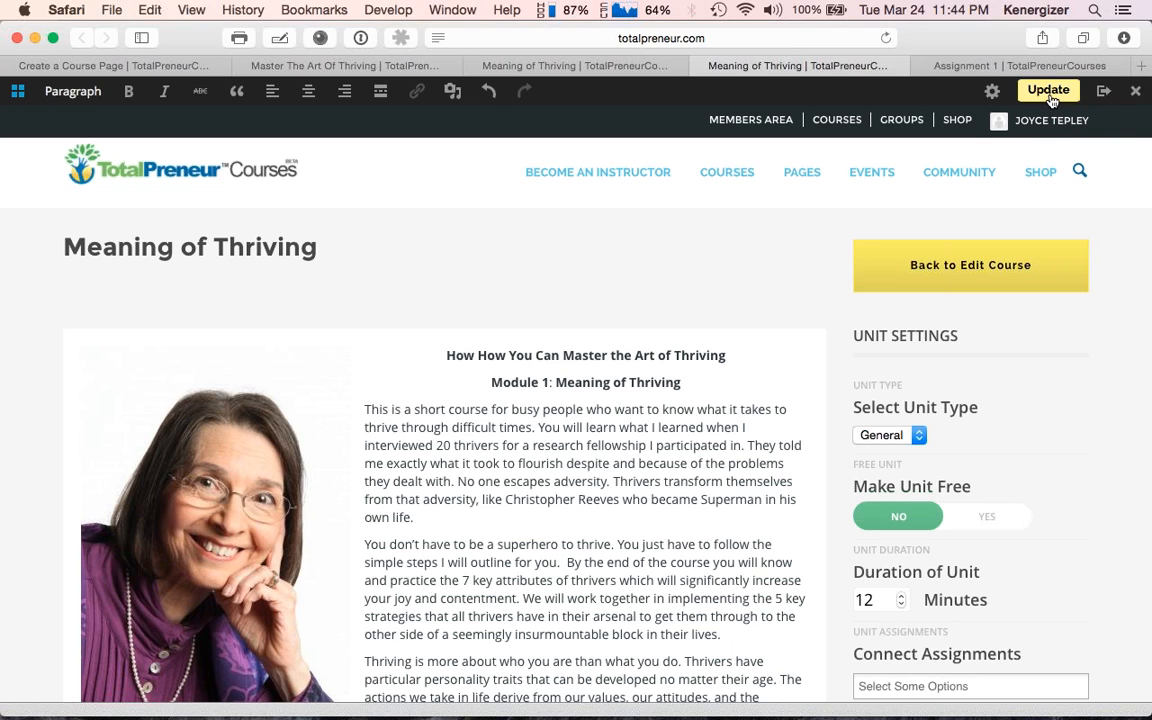
left_click(1050, 96)
scroll(948, 573, "down", 3)
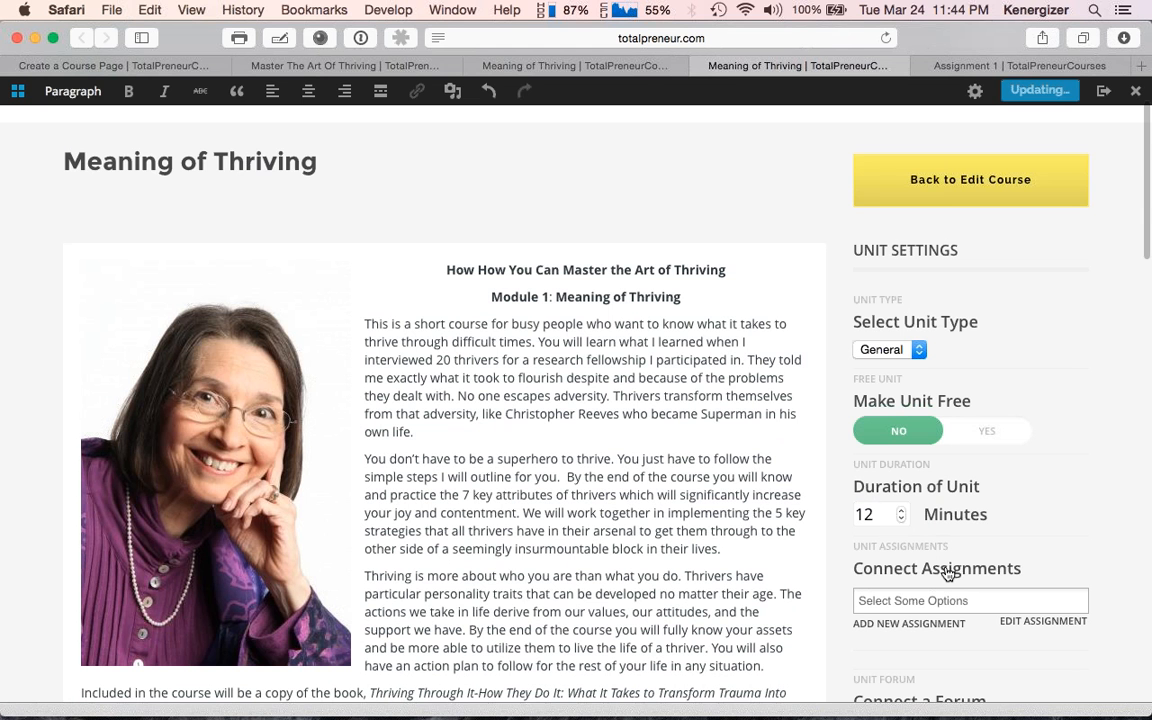
scroll(948, 573, "down", 5)
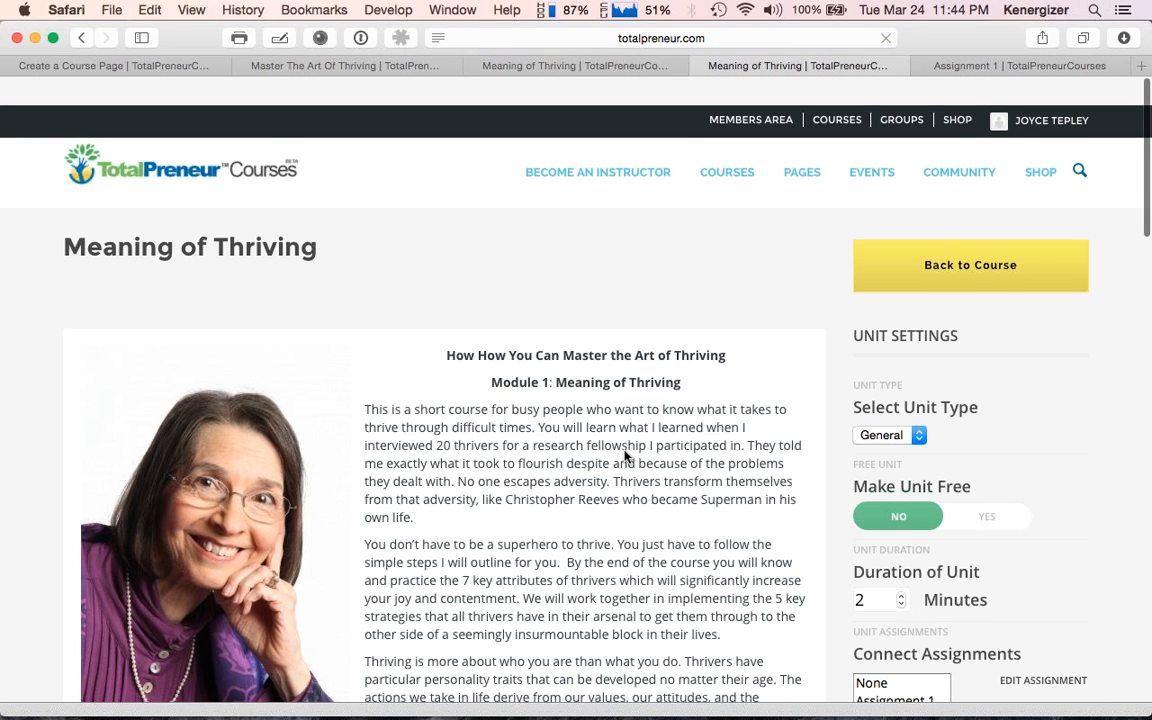
Step: Correct the spelling of Christopher Reeve's name in the unit's introductory paragraph by deleting the final "s" from the surname
scroll(625, 455, "down", 2)
scroll(625, 455, "down", 5)
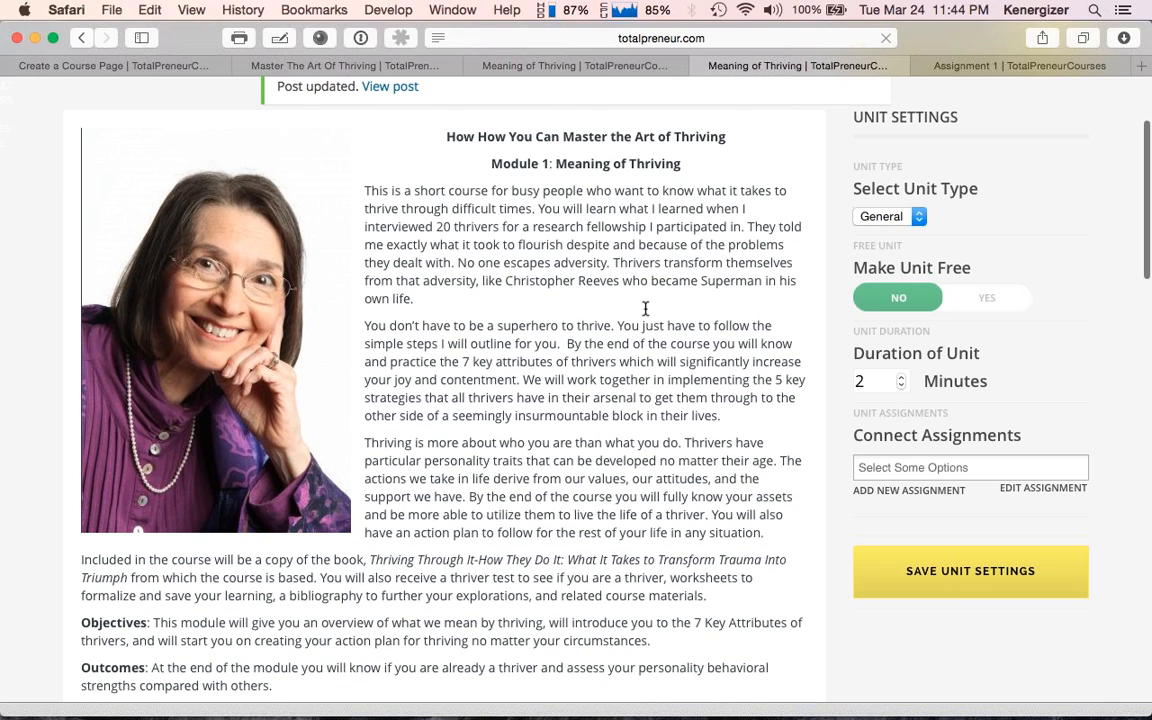
left_click(616, 280)
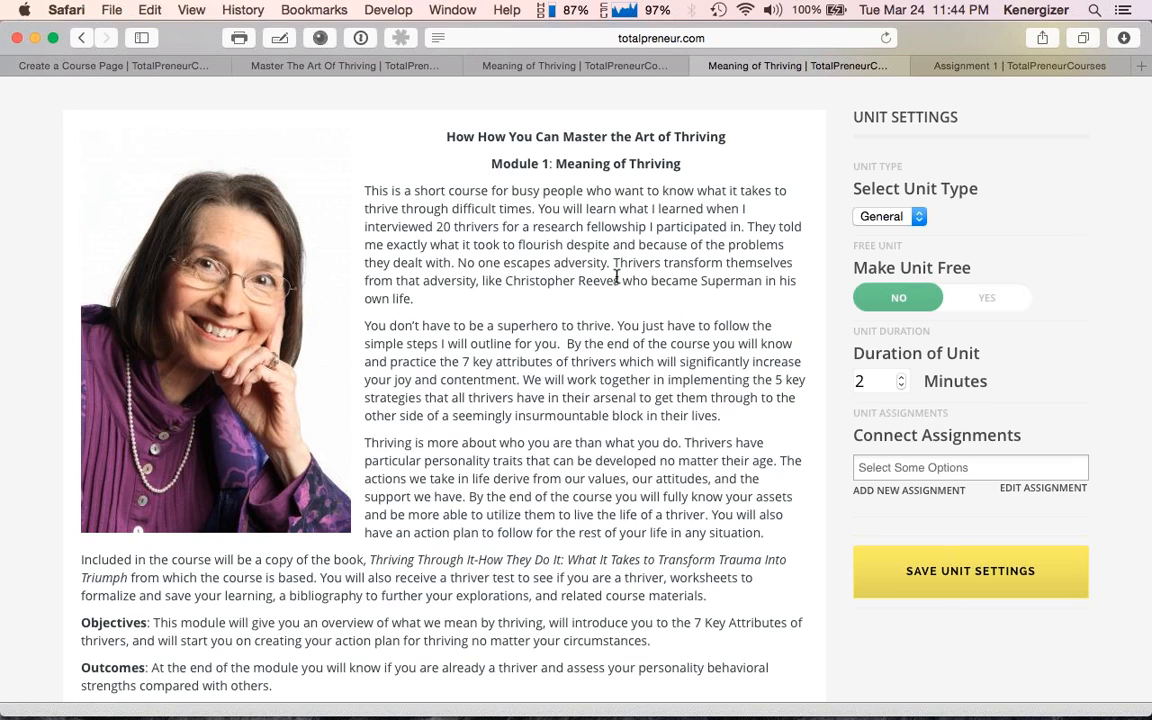
key("Down")
key("Down")
key("Down")
key("Delete")
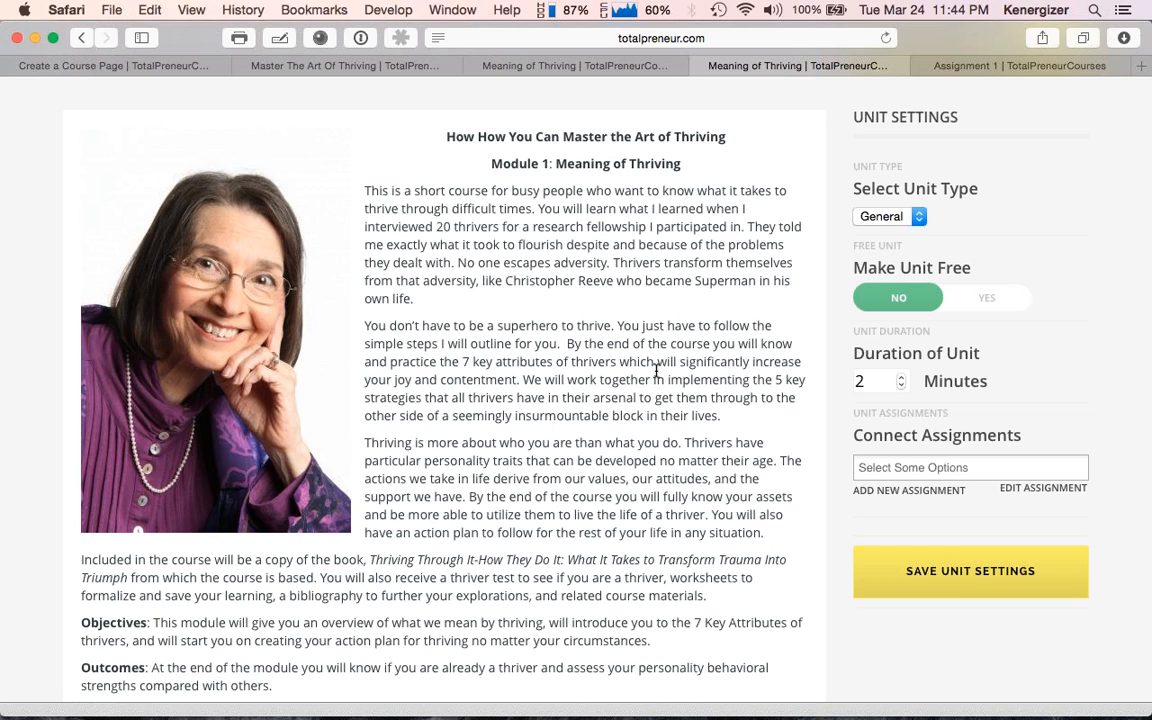
Step: Save the unit's settings, confirm overwriting the existing ones, and update the unit with the corrected text
scroll(656, 370, "up", 2)
scroll(656, 370, "up", 1)
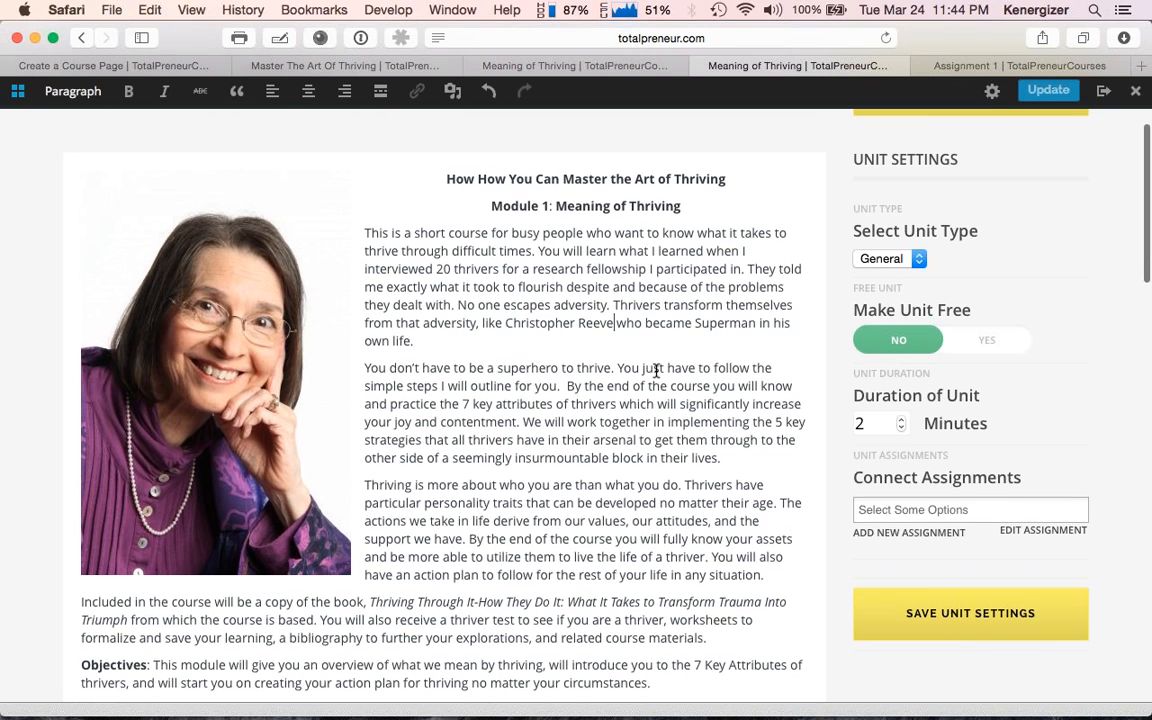
left_click(963, 625)
left_click(662, 205)
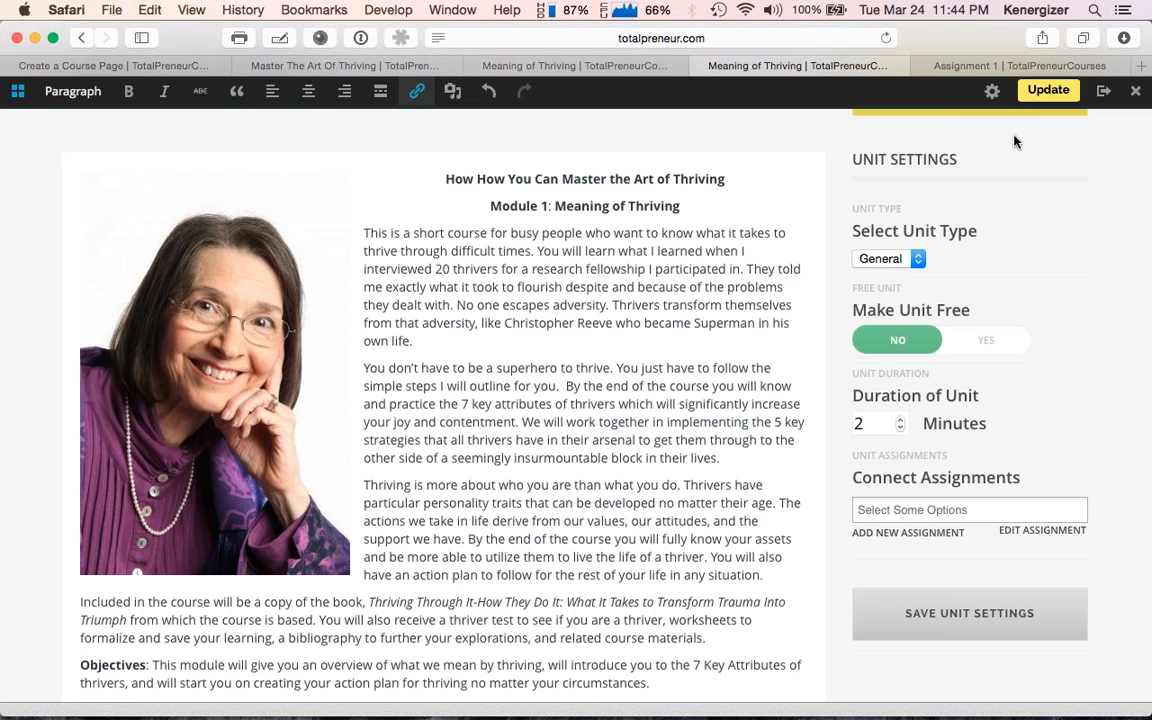
left_click(1047, 90)
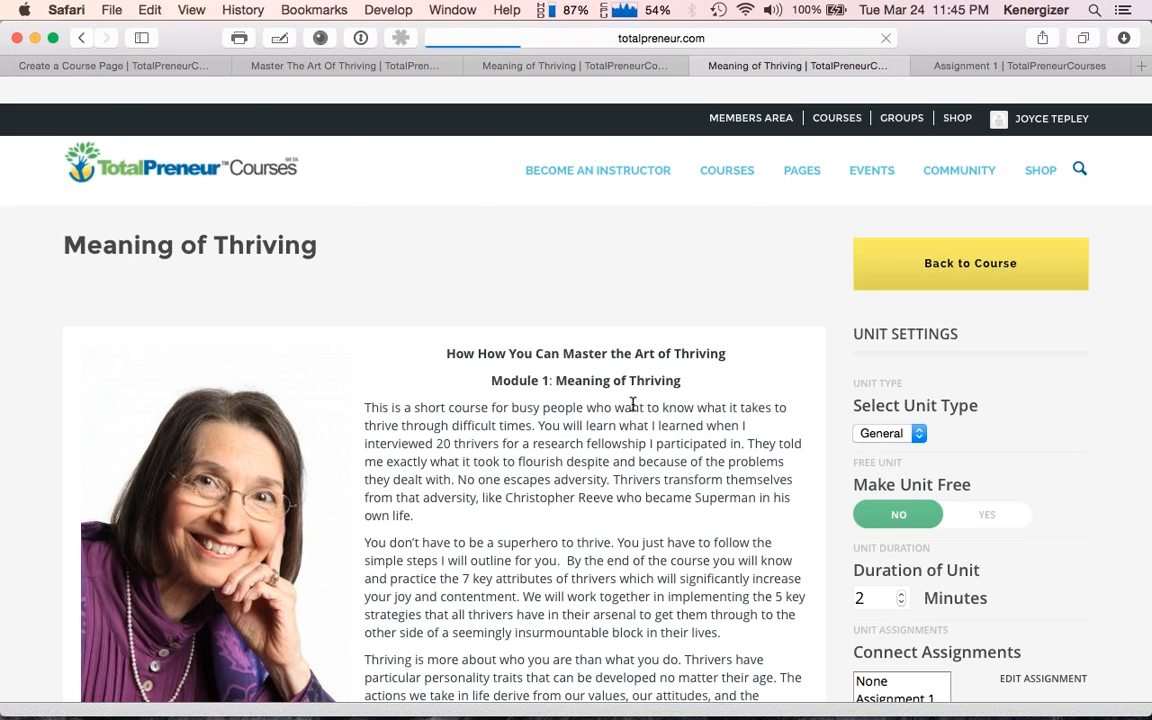
scroll(632, 404, "down", 15)
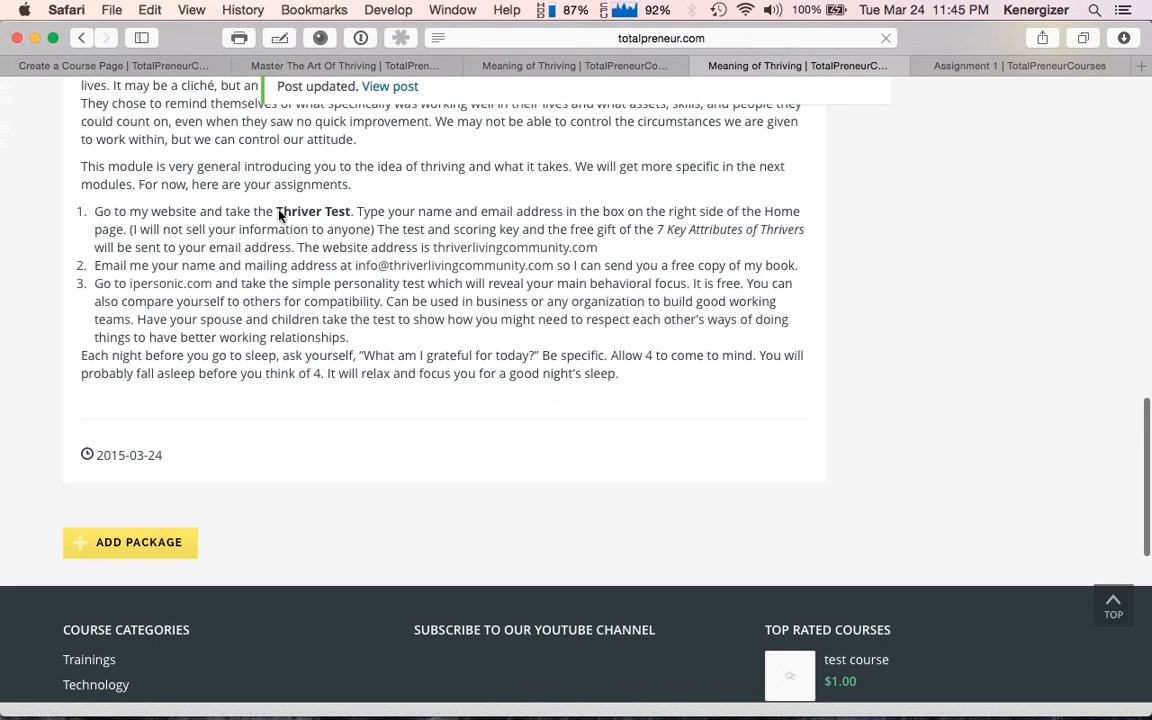
scroll(344, 333, "up", 5)
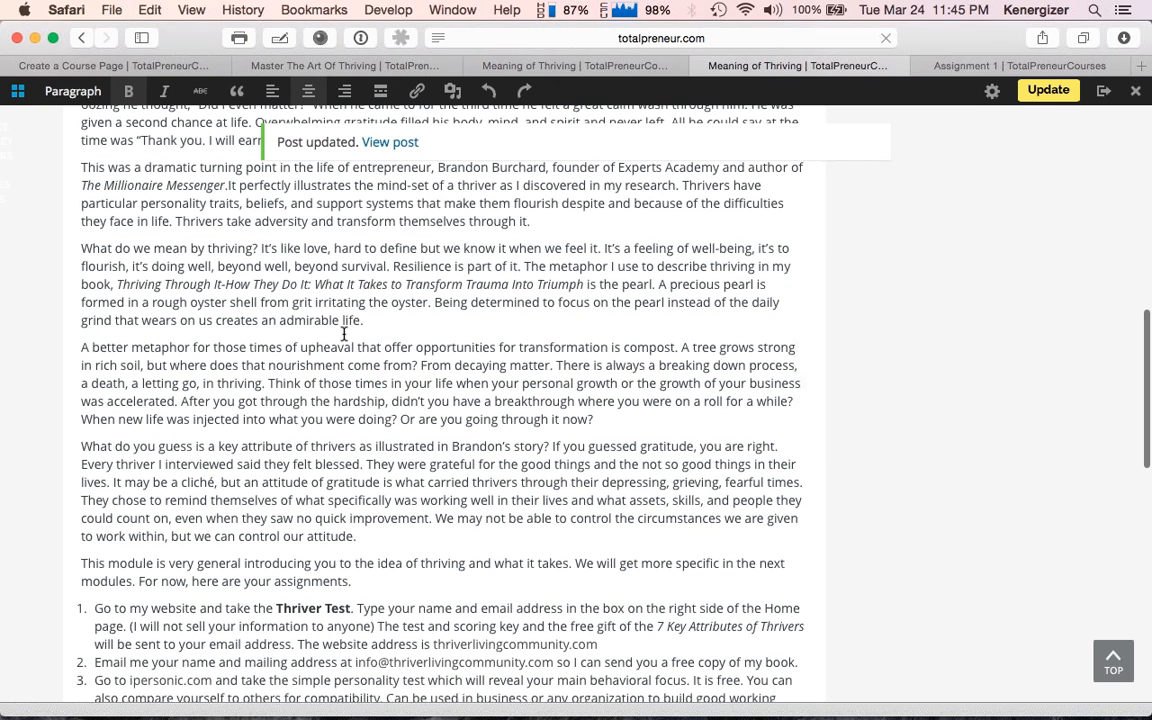
Step: Review the Meaning of Thriving unit's text and settings, focusing on the Thriver Test assignment in the numbered list
scroll(344, 333, "down", 4)
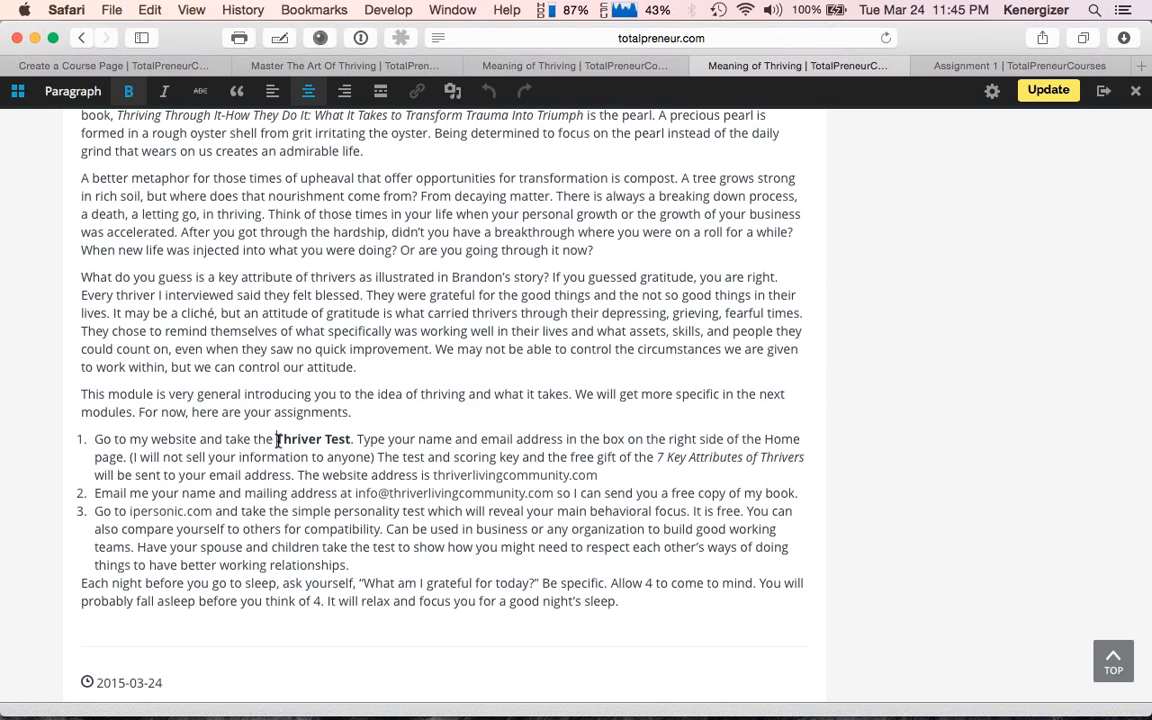
left_click_drag(274, 440, 352, 441)
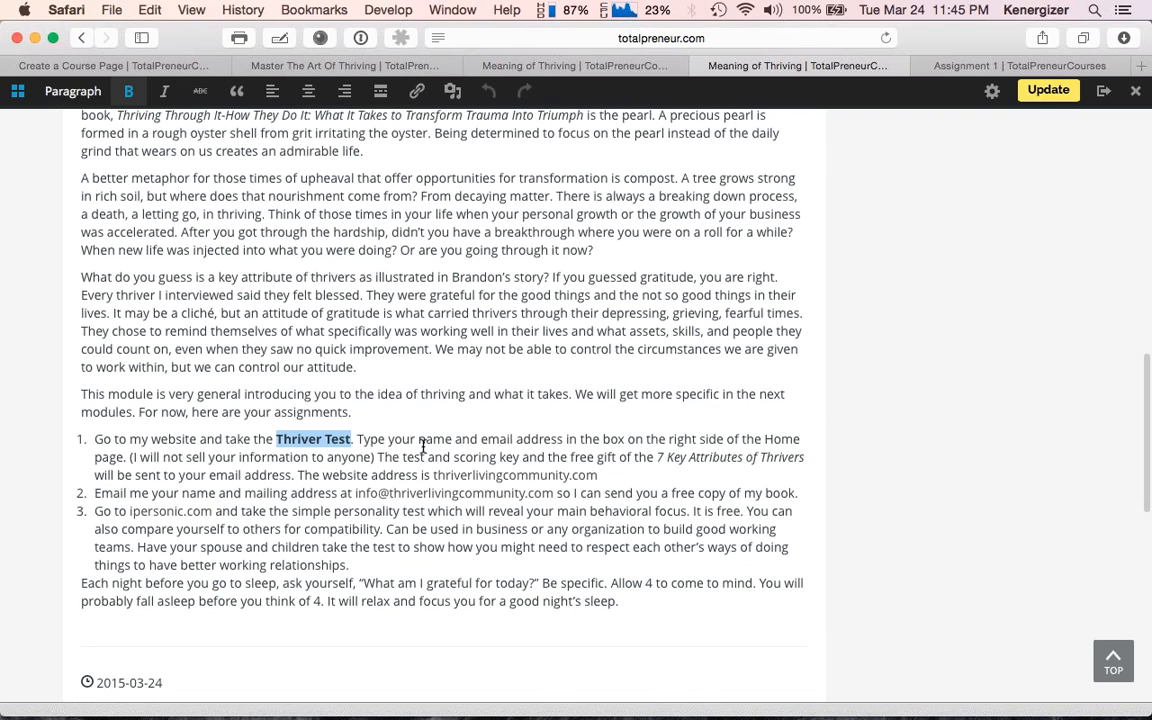
scroll(440, 448, "up", 5)
scroll(423, 447, "up", 10)
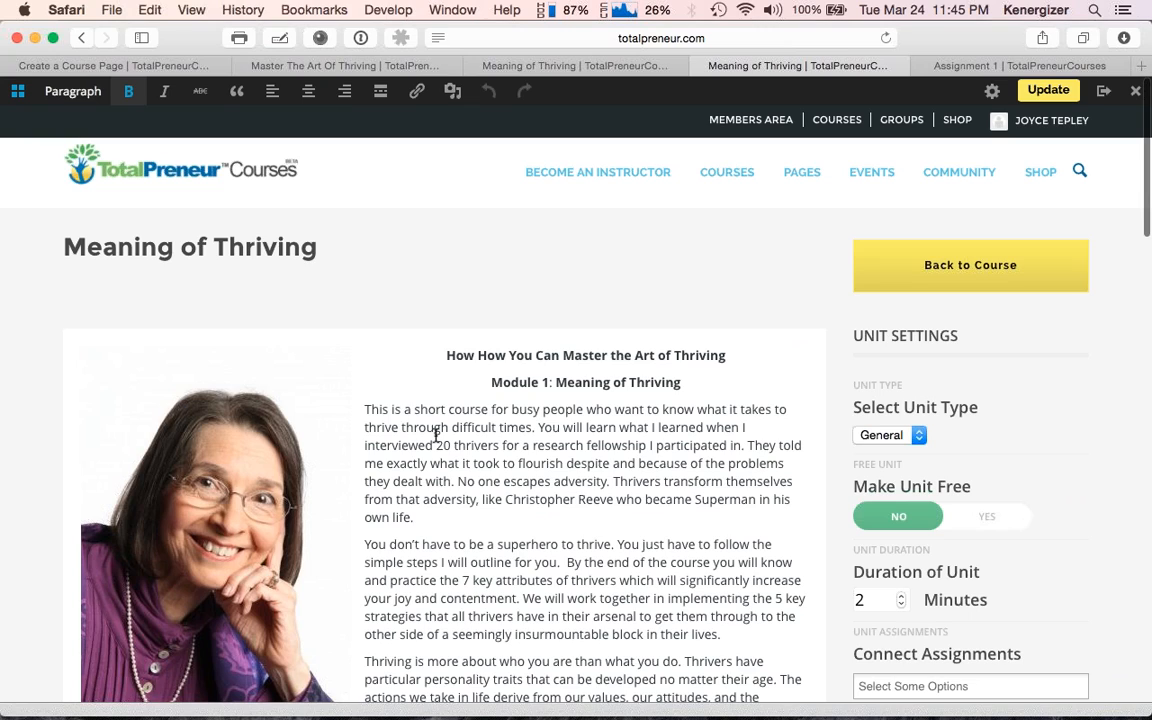
scroll(436, 435, "down", 3)
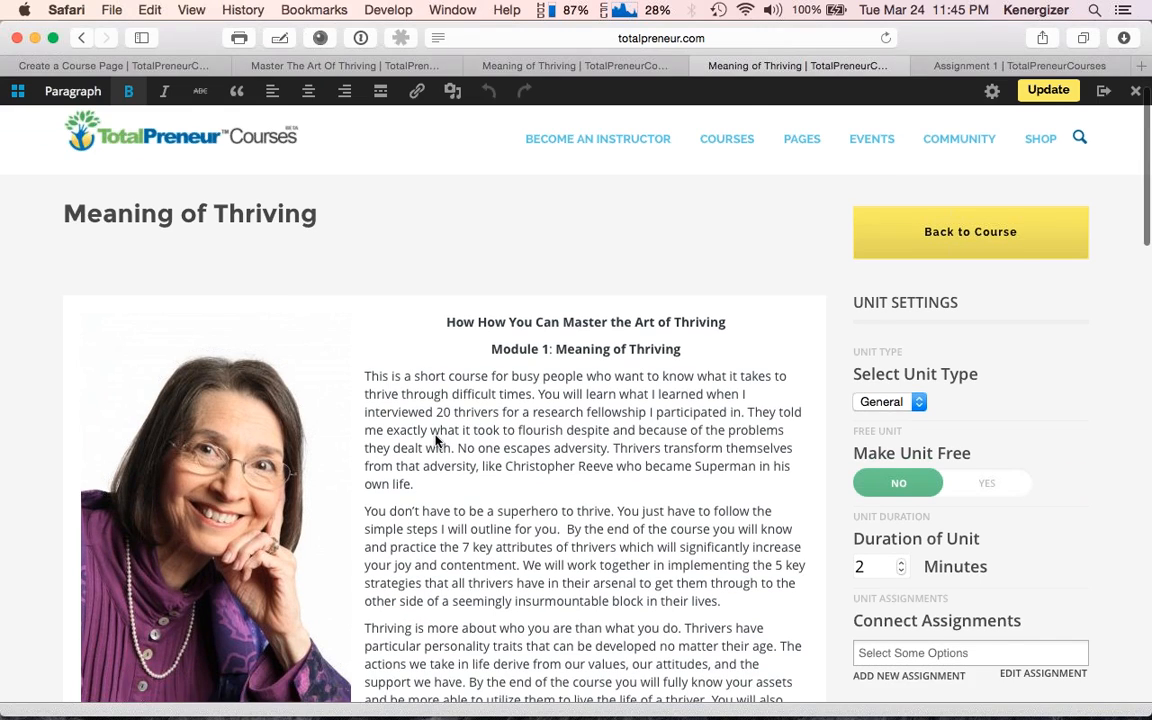
scroll(436, 435, "down", 15)
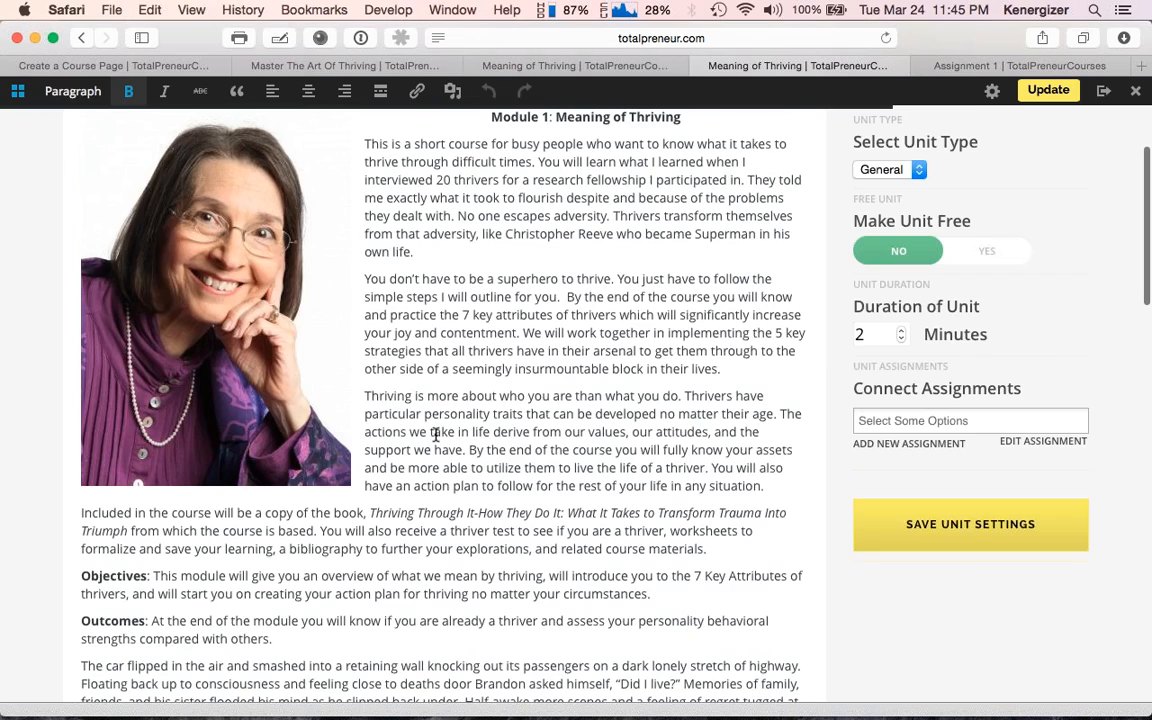
scroll(436, 435, "down", 2)
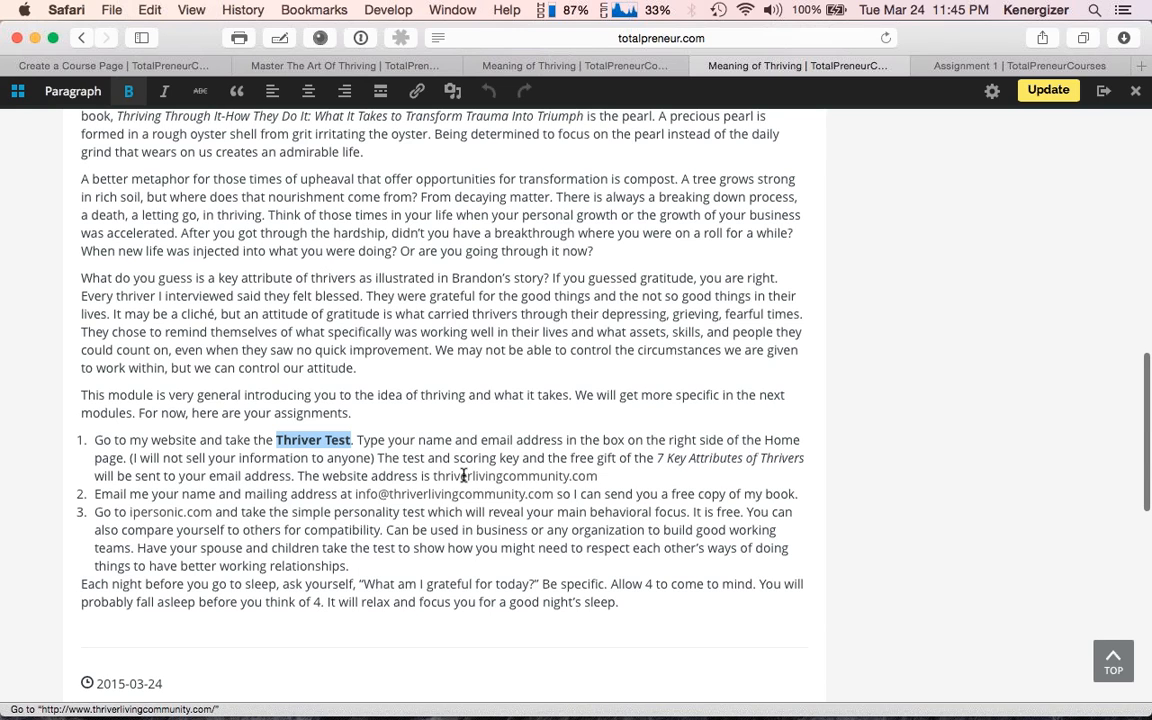
scroll(463, 476, "down", 3)
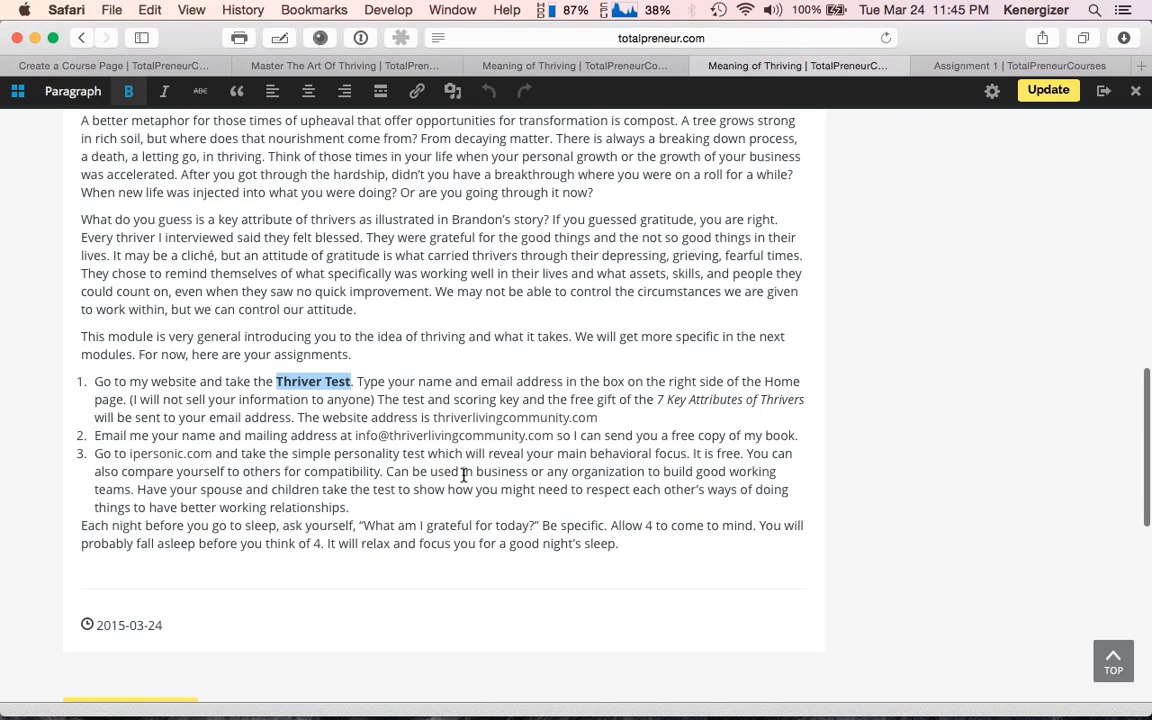
scroll(463, 476, "down", 5)
scroll(465, 481, "up", 2)
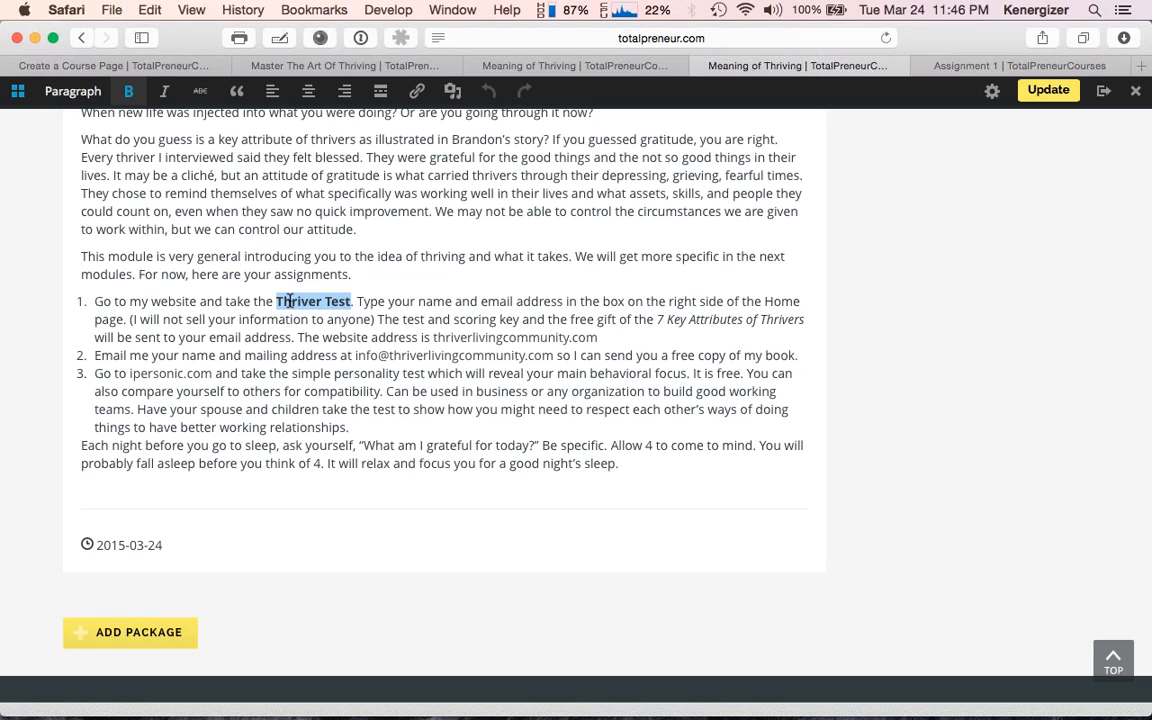
Step: Examine the first two numbered assignments, including the Thriver Test instructions, the website address and the contact e-mail
left_click_drag(94, 301, 197, 301)
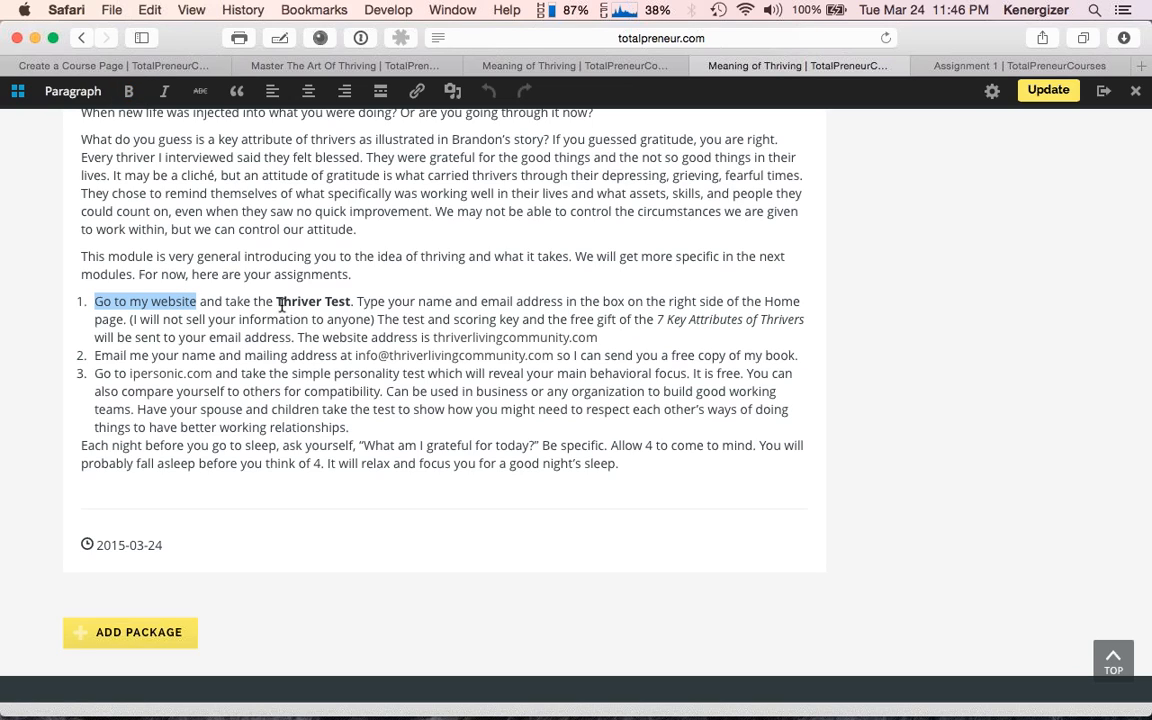
left_click_drag(277, 301, 597, 337)
left_click(613, 336)
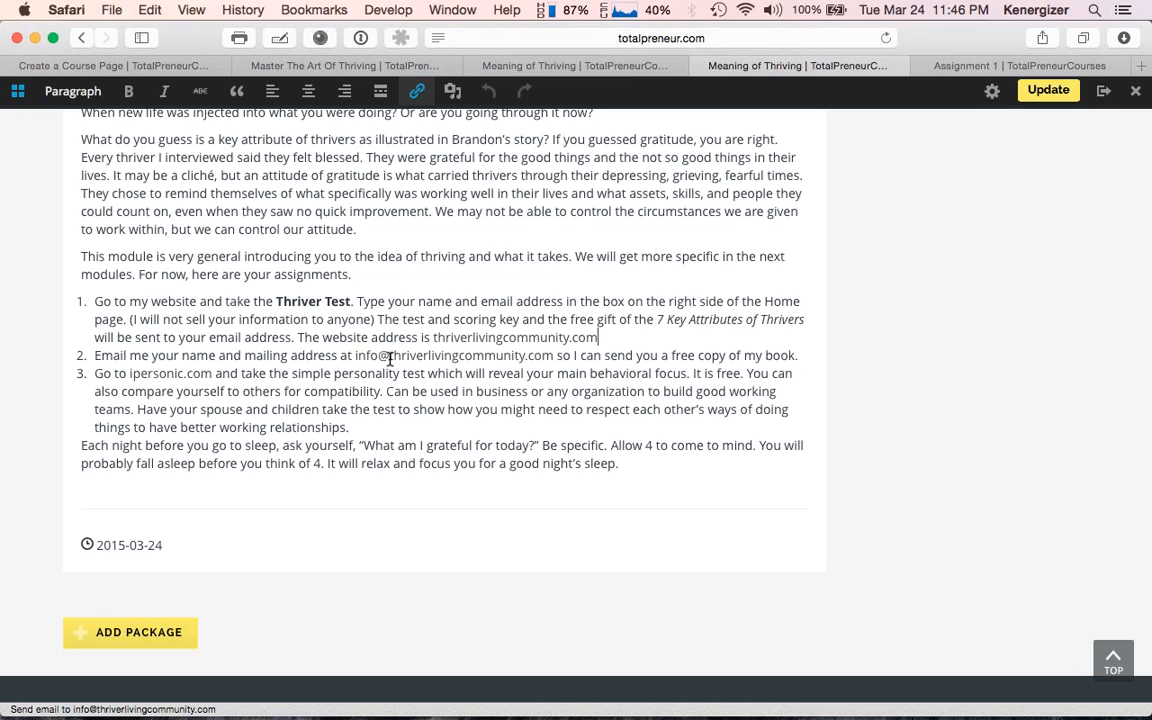
left_click(548, 354)
left_click_drag(548, 354, 355, 356)
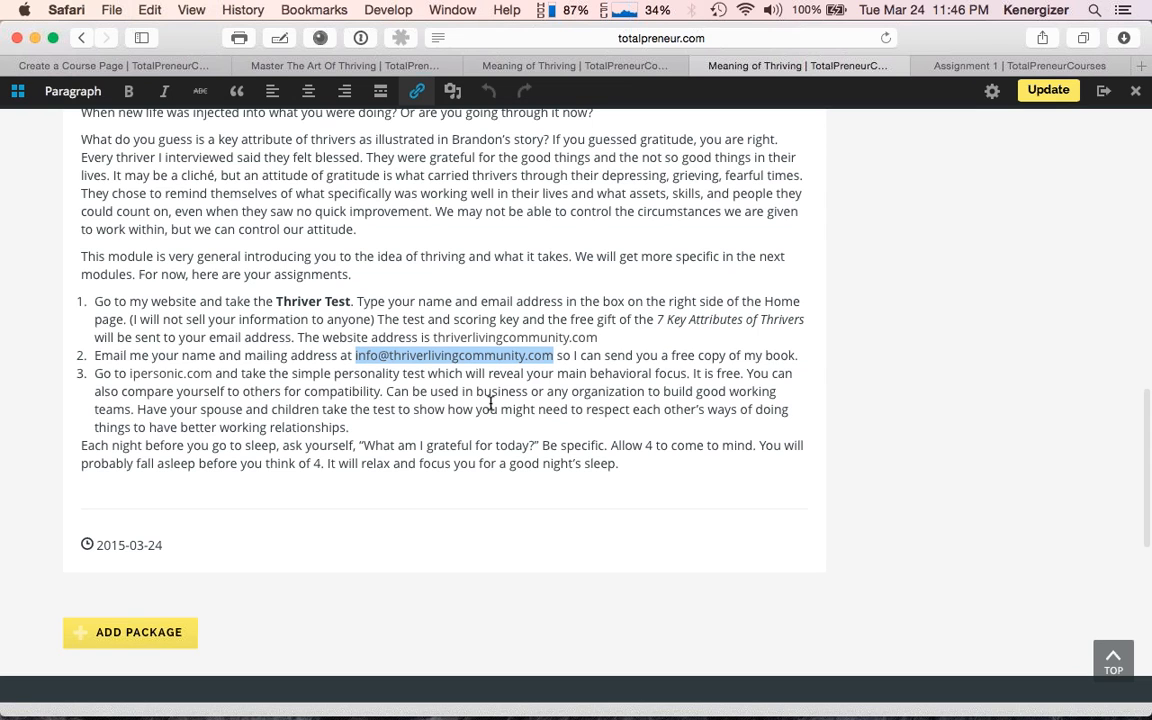
Step: Look through the whole unit again, from its introduction and unit settings to the closing assignment instructions
scroll(490, 403, "up", 10)
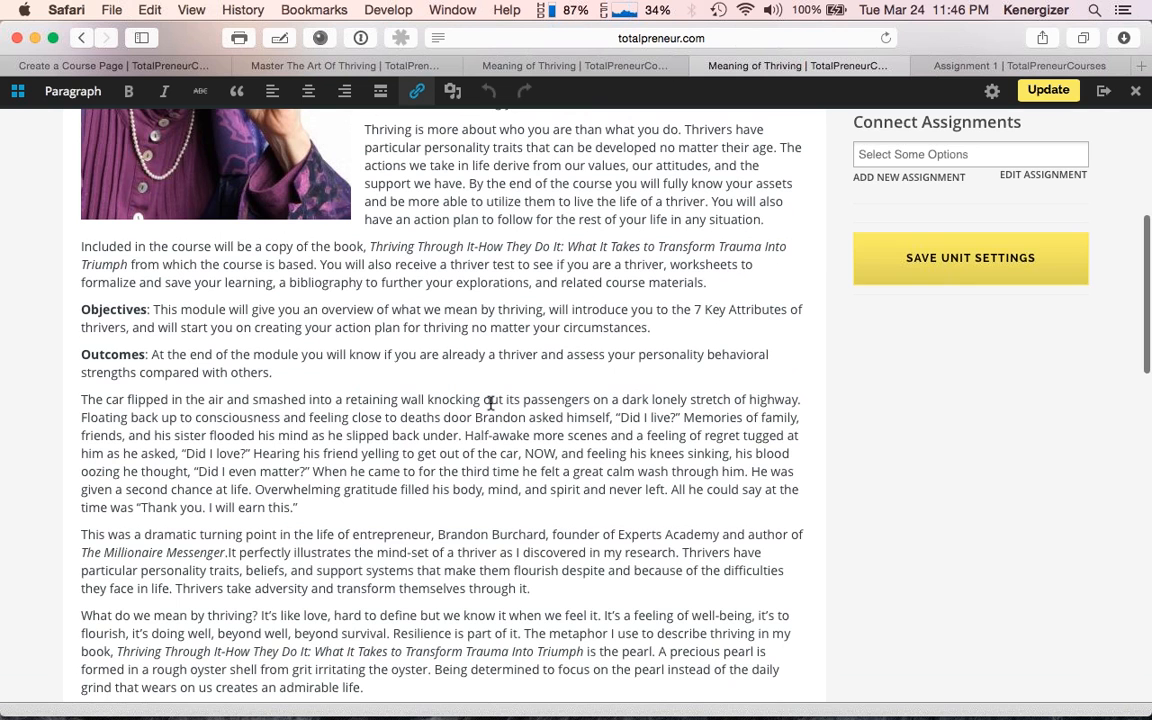
scroll(490, 403, "up", 5)
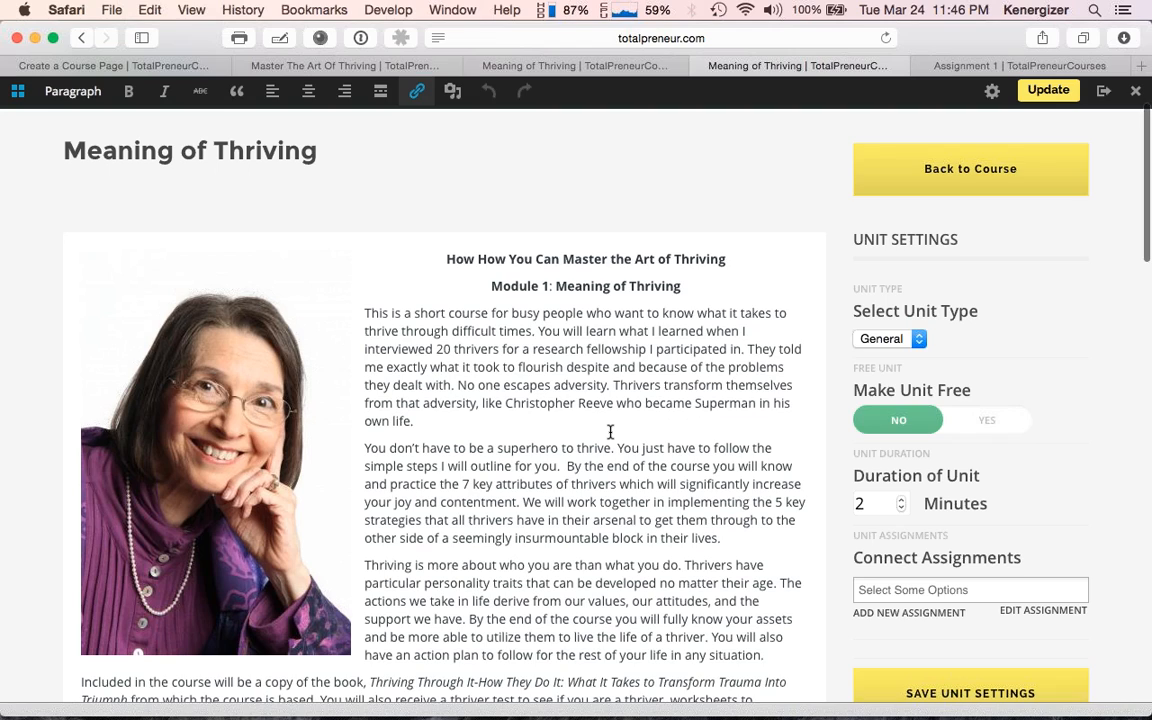
scroll(610, 432, "up", 3)
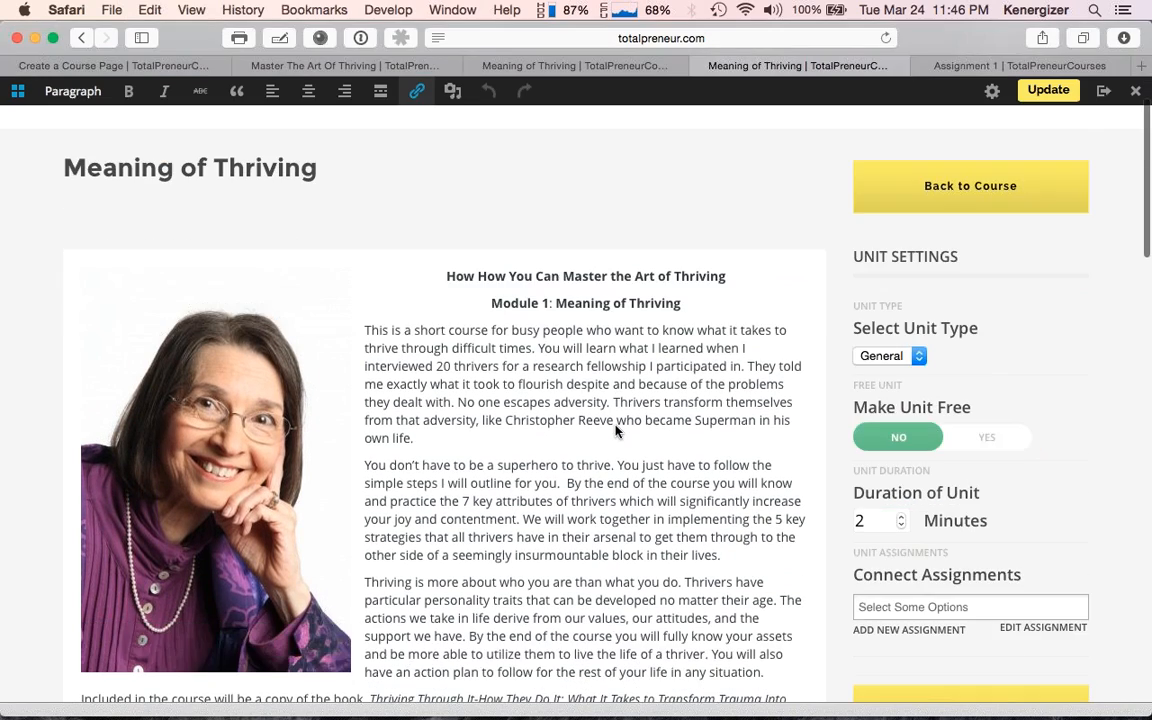
scroll(615, 430, "down", 5)
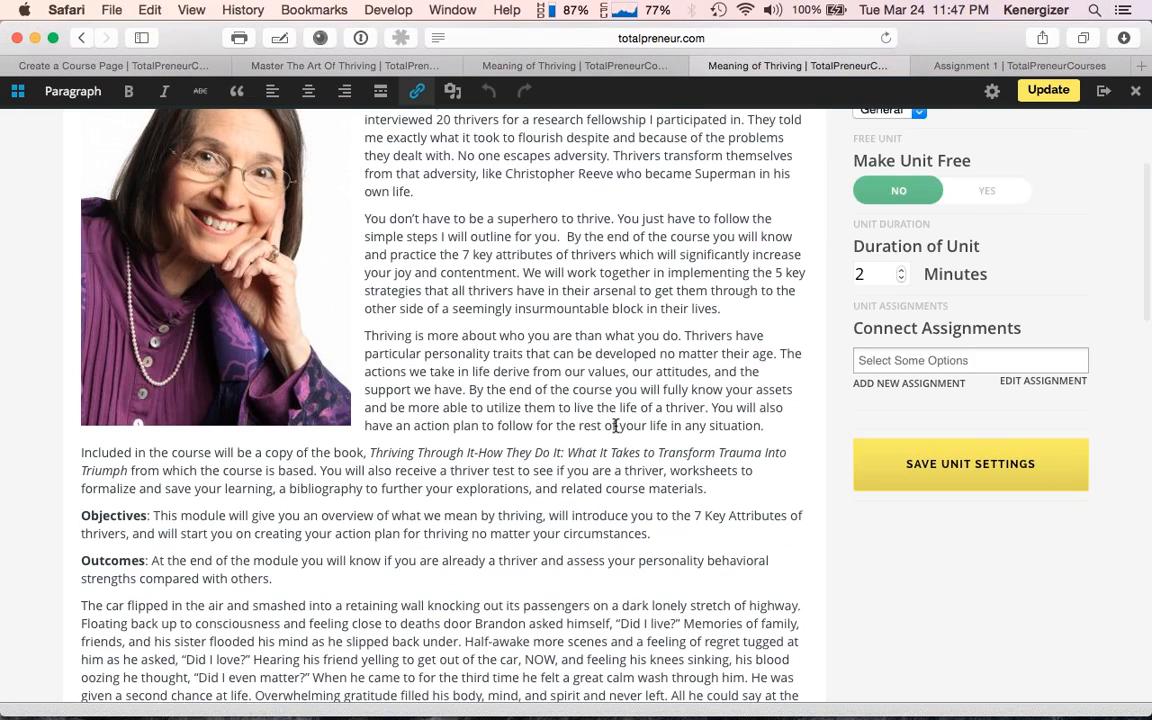
scroll(615, 425, "down", 3)
scroll(615, 425, "down", 15)
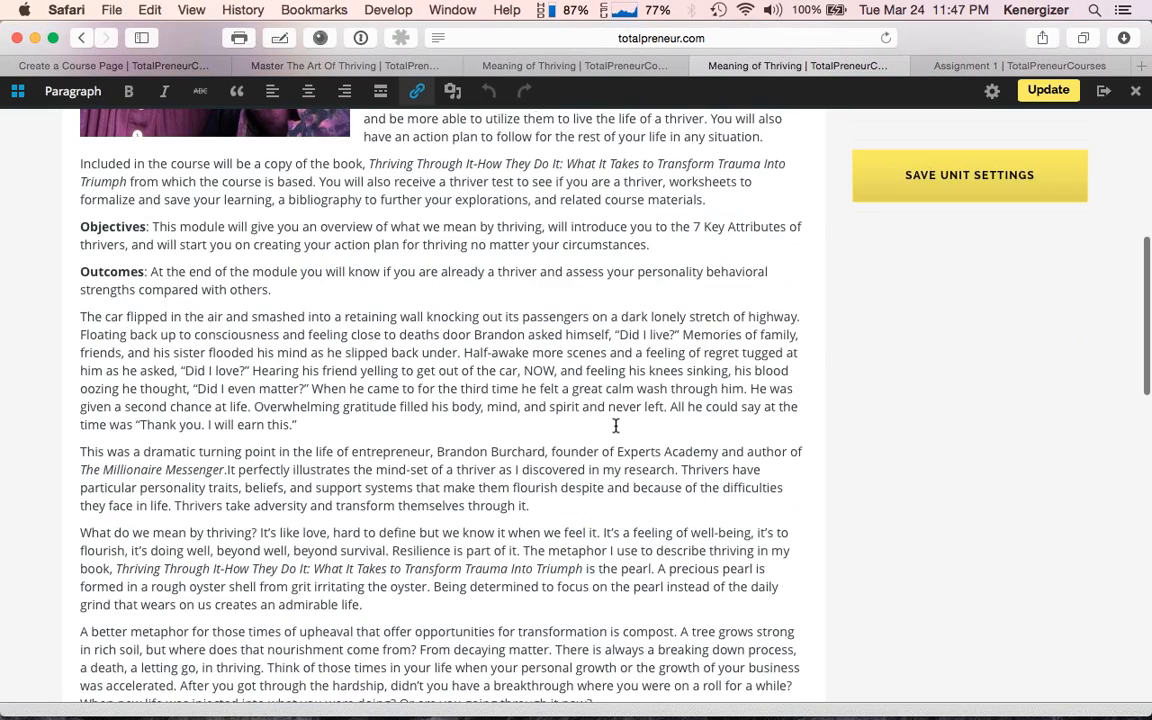
scroll(616, 425, "down", 1)
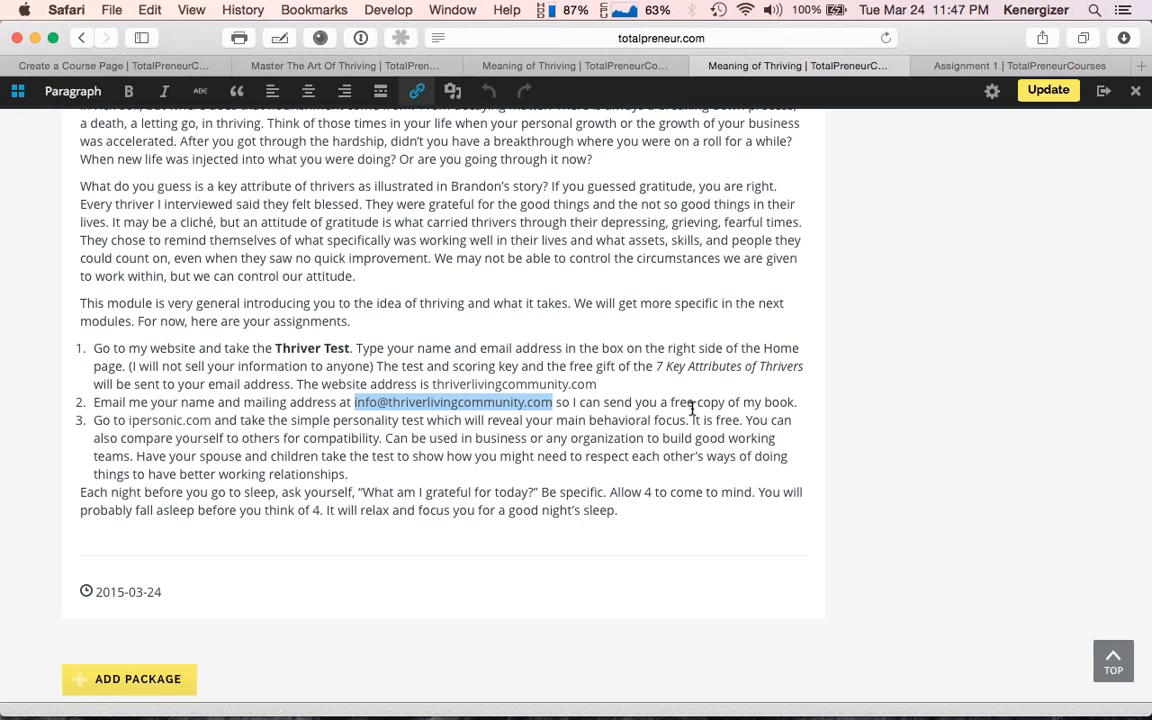
scroll(690, 414, "up", 5)
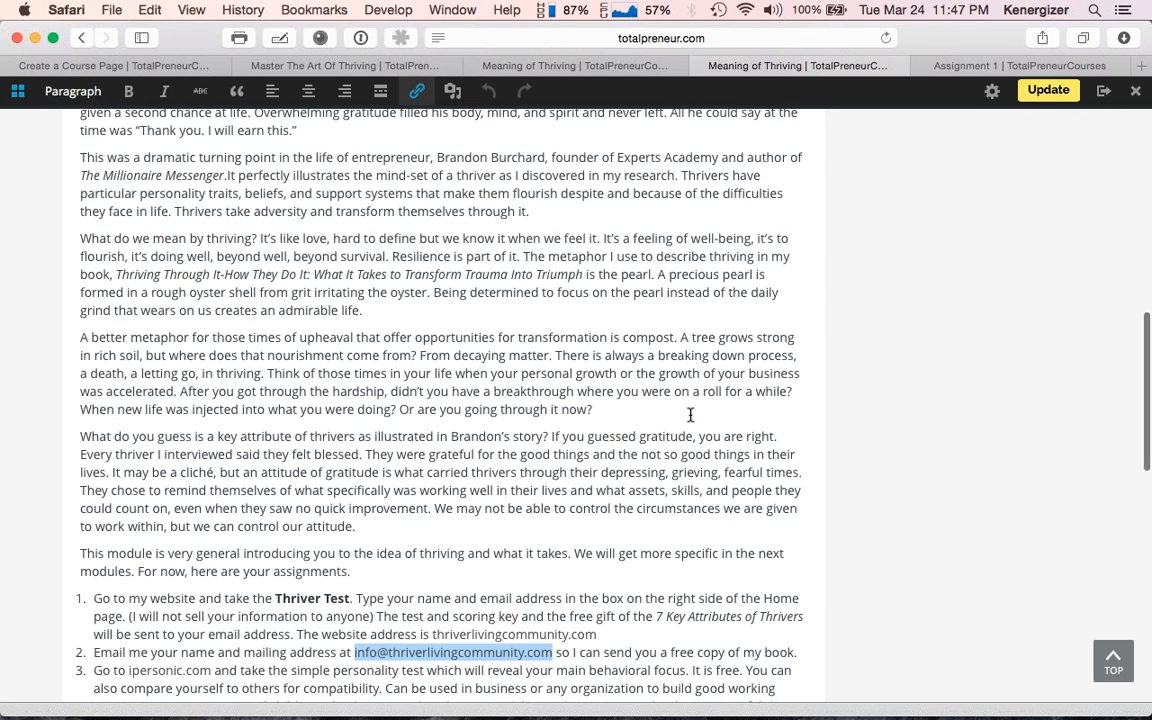
scroll(690, 414, "up", 5)
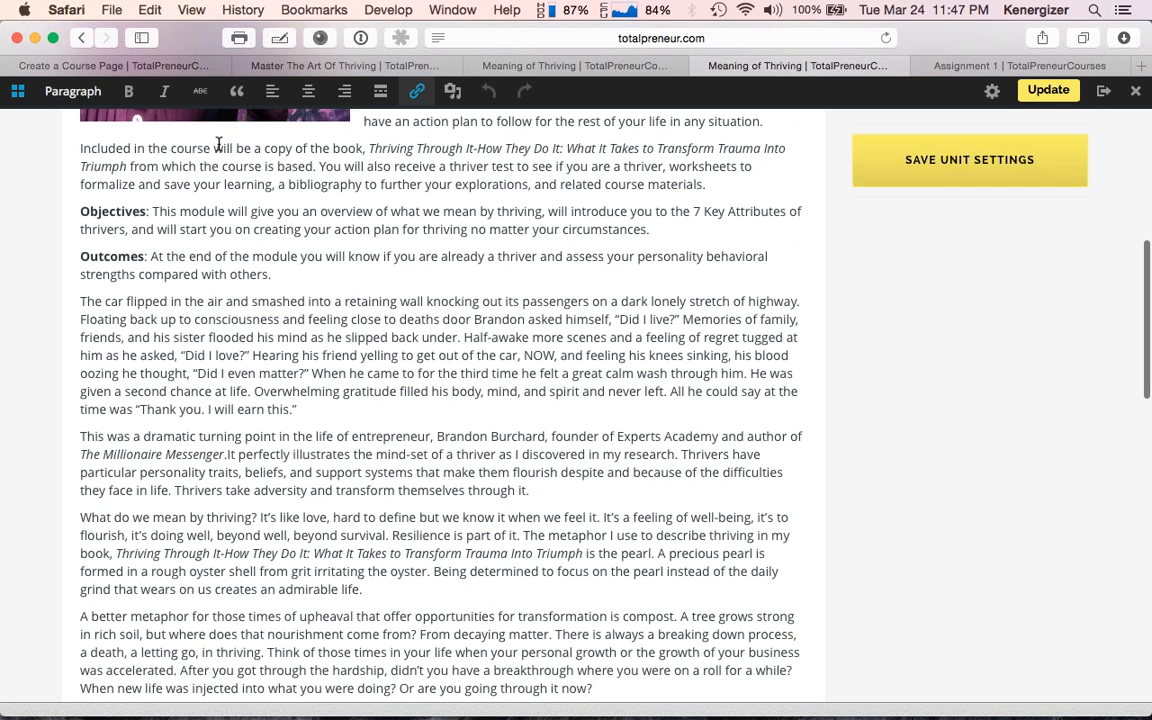
Step: Return to the course creation page and view the course settings from the beginning
left_click(170, 65)
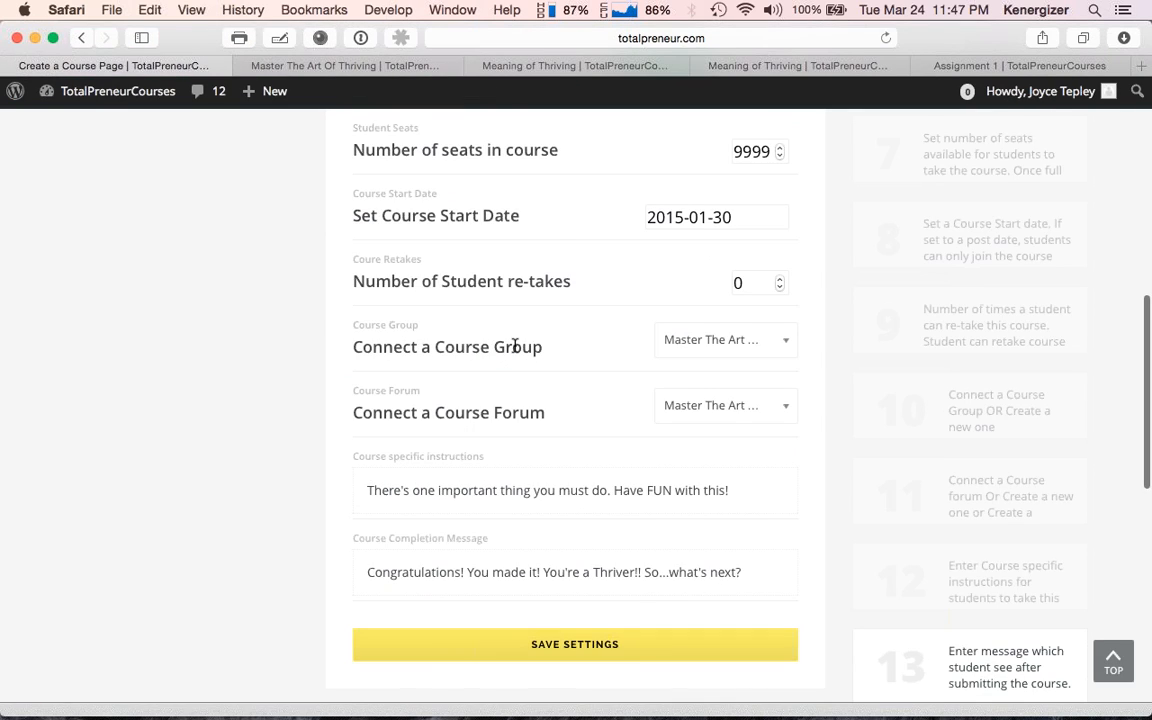
scroll(514, 346, "up", 10)
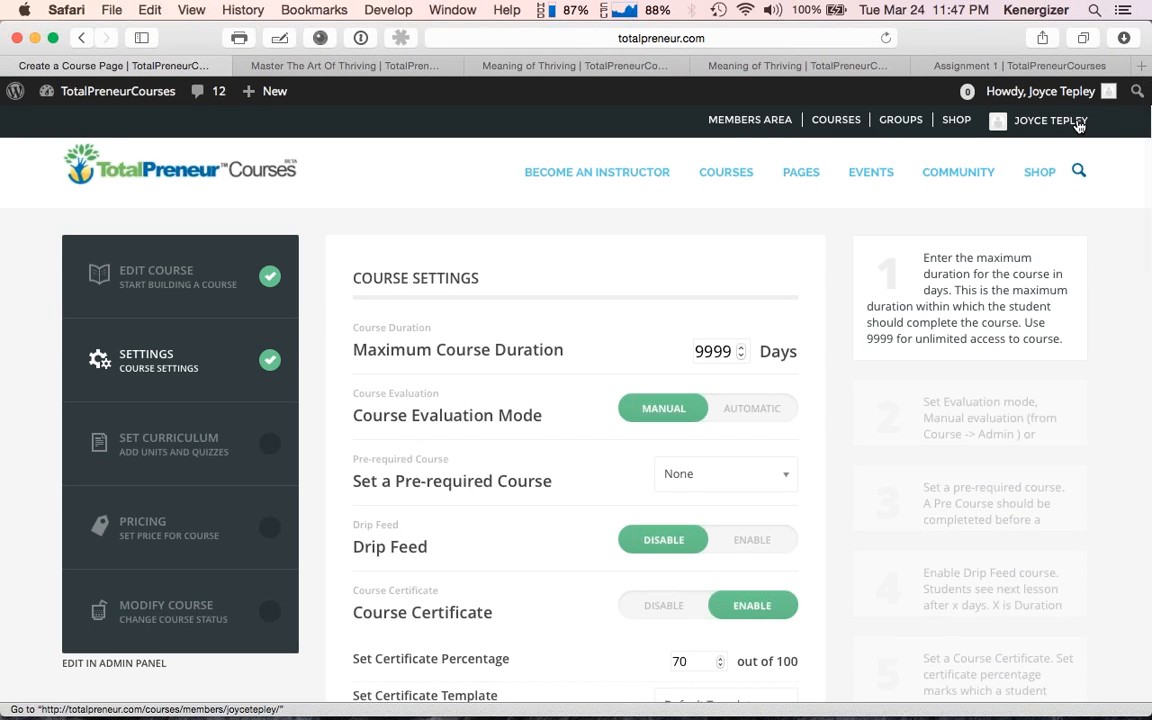
mouse_move(1078, 122)
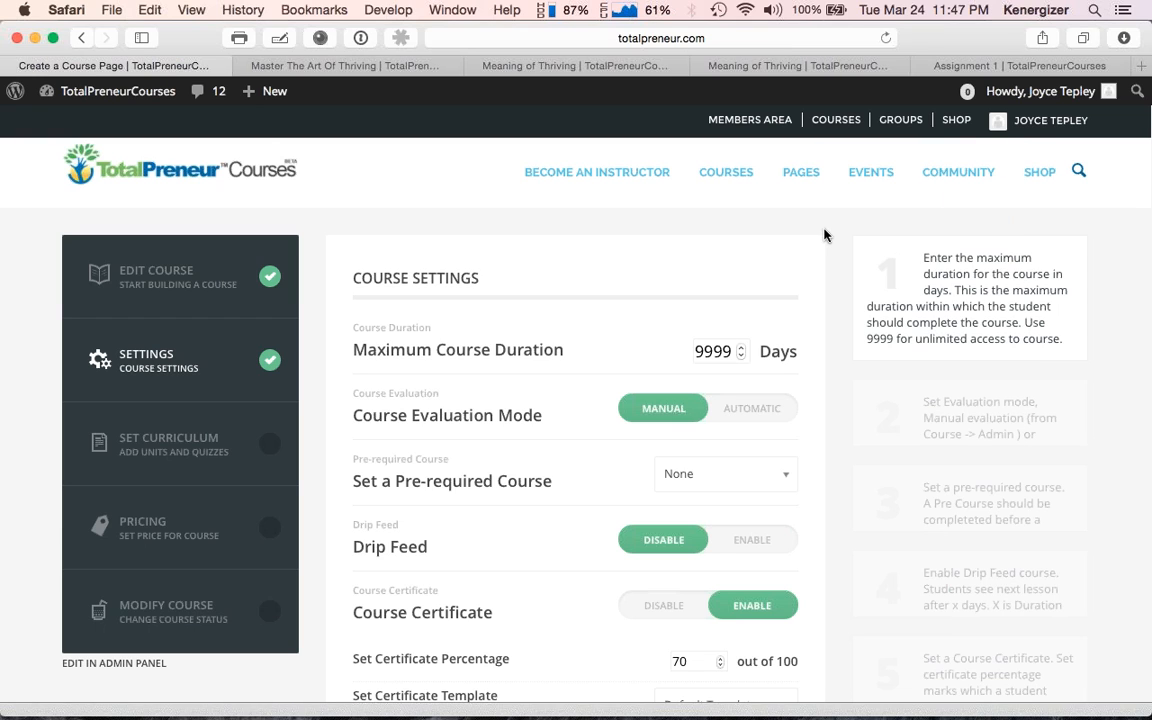
Step: Check Assignment 1's marks, duration, evaluation and attachment settings, and close its page to return to the Meaning of Thriving unit
left_click(958, 70)
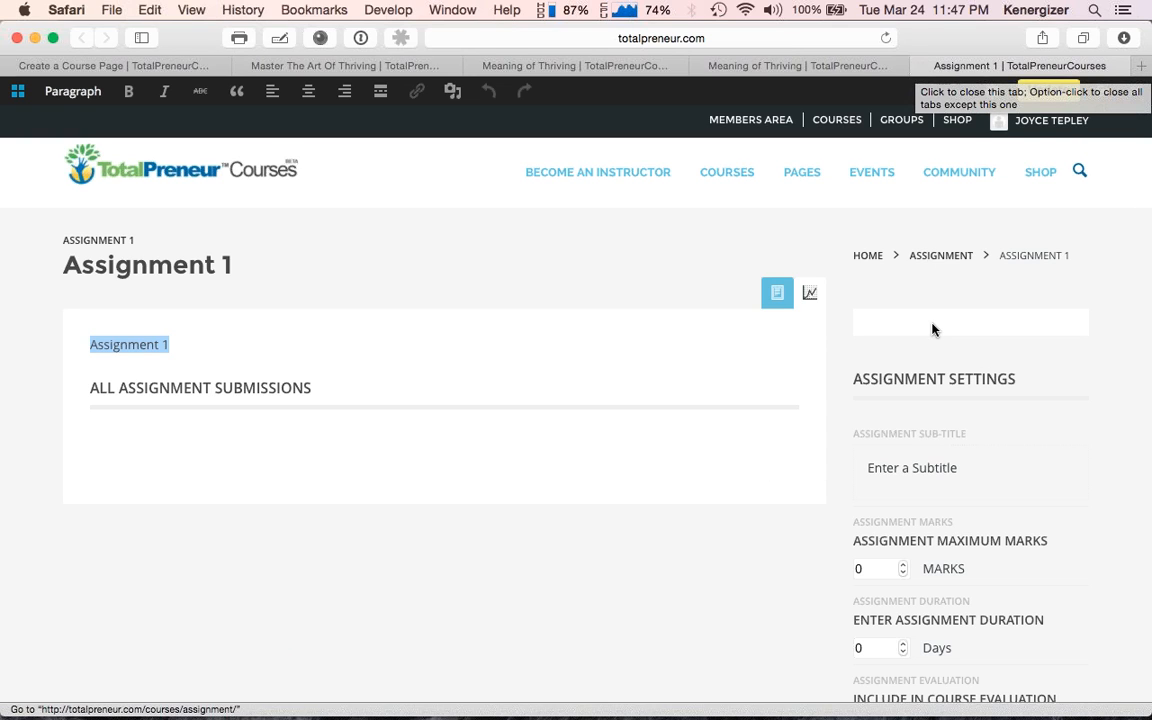
scroll(932, 329, "down", 5)
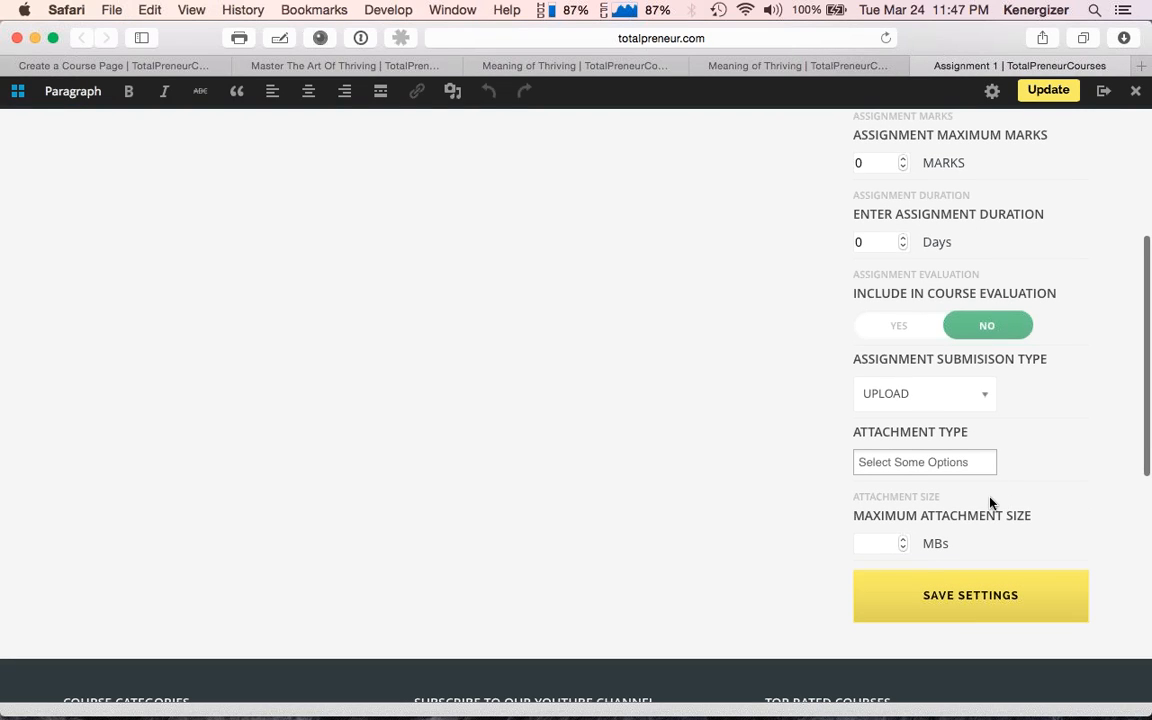
scroll(975, 504, "up", 1)
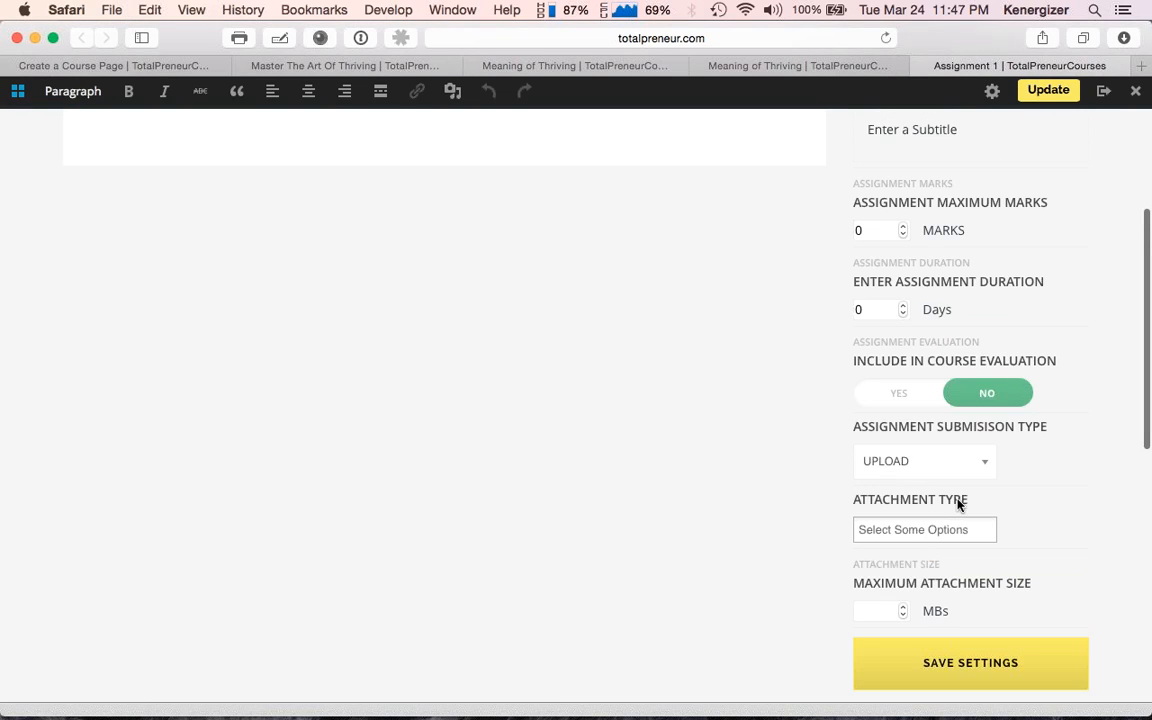
scroll(958, 505, "up", 4)
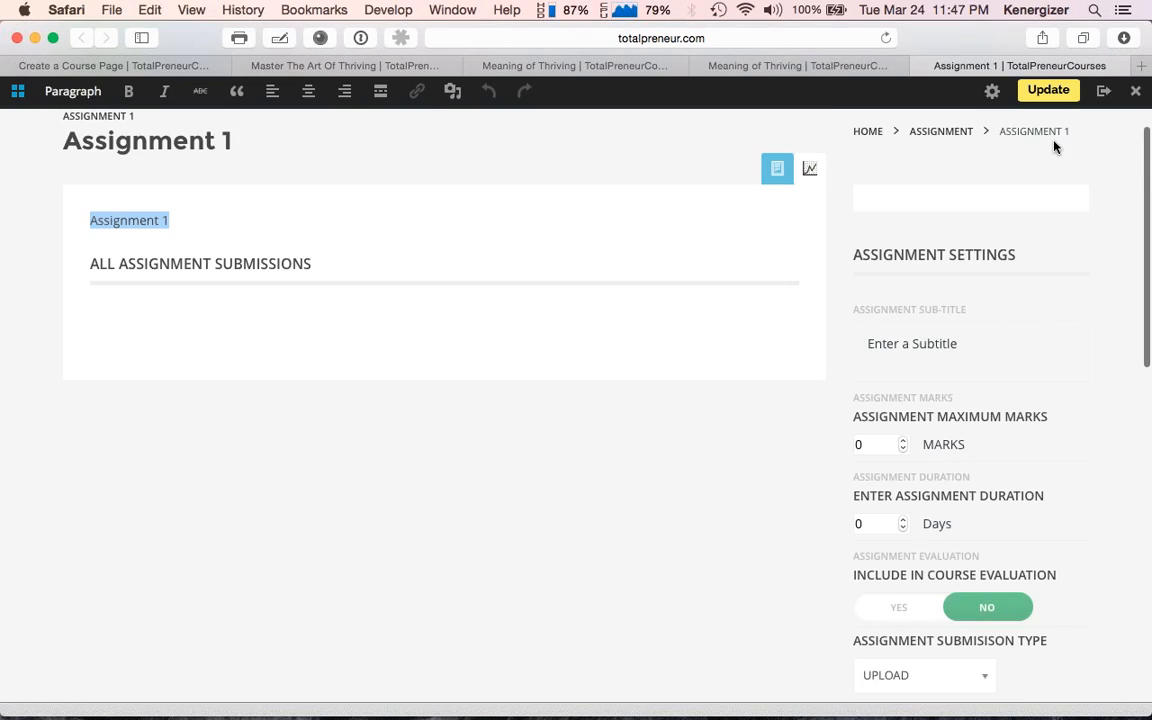
left_click(921, 66)
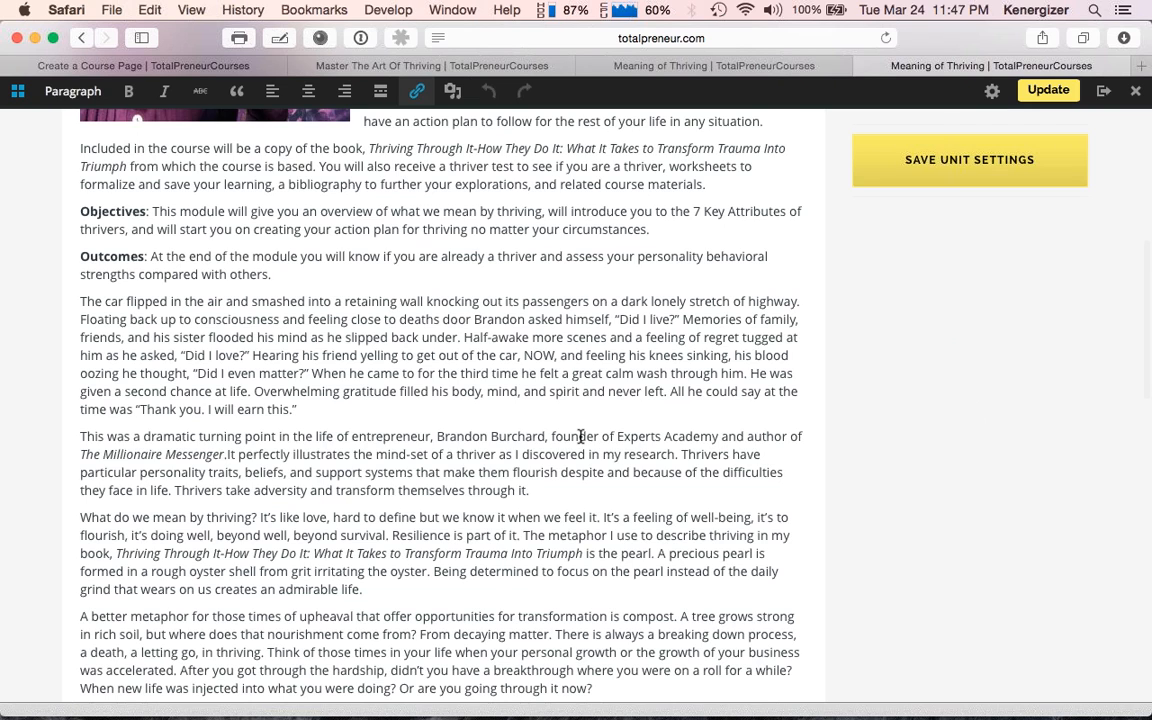
Step: Insert the missing space between "The Millionaire Messenger." and "It perfectly illustrates" in the unit's text
scroll(580, 436, "down", 2)
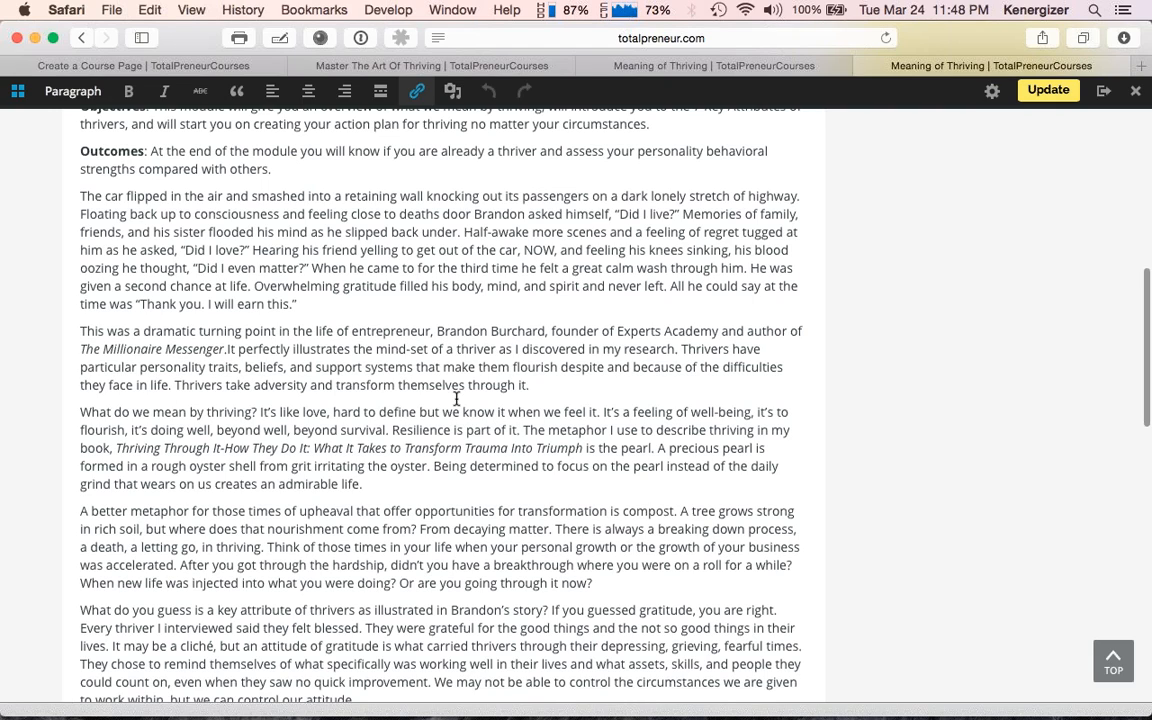
left_click(227, 349)
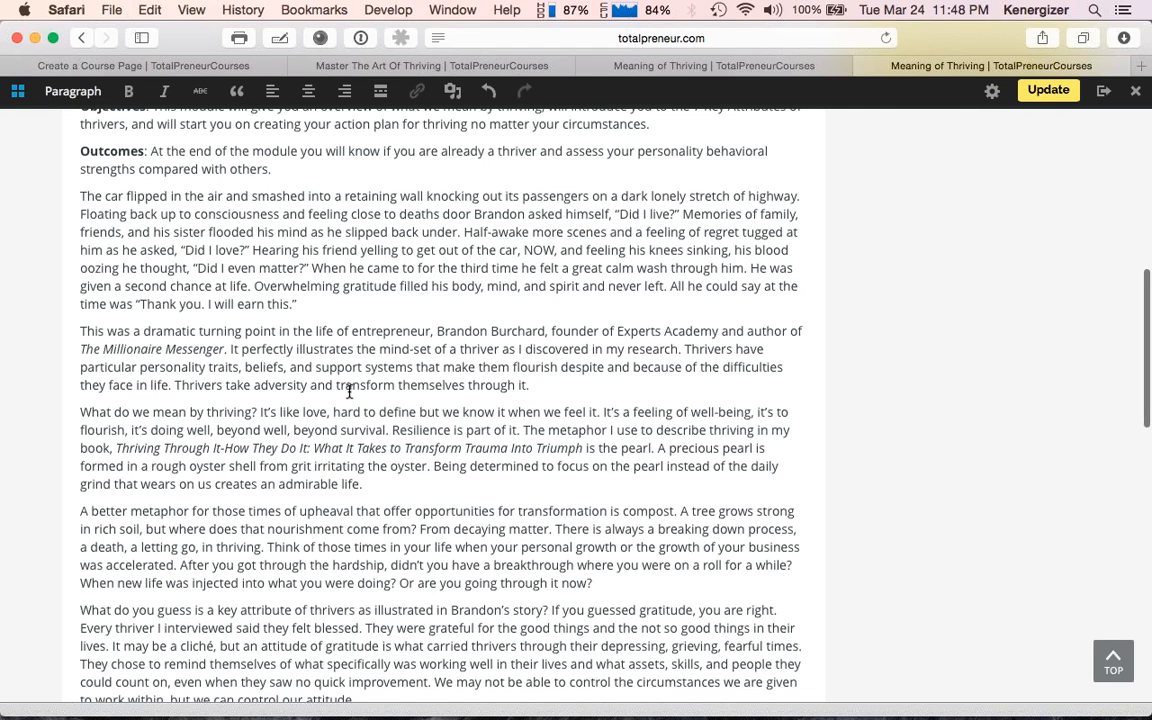
scroll(453, 380, "down", 1)
scroll(453, 380, "down", 5)
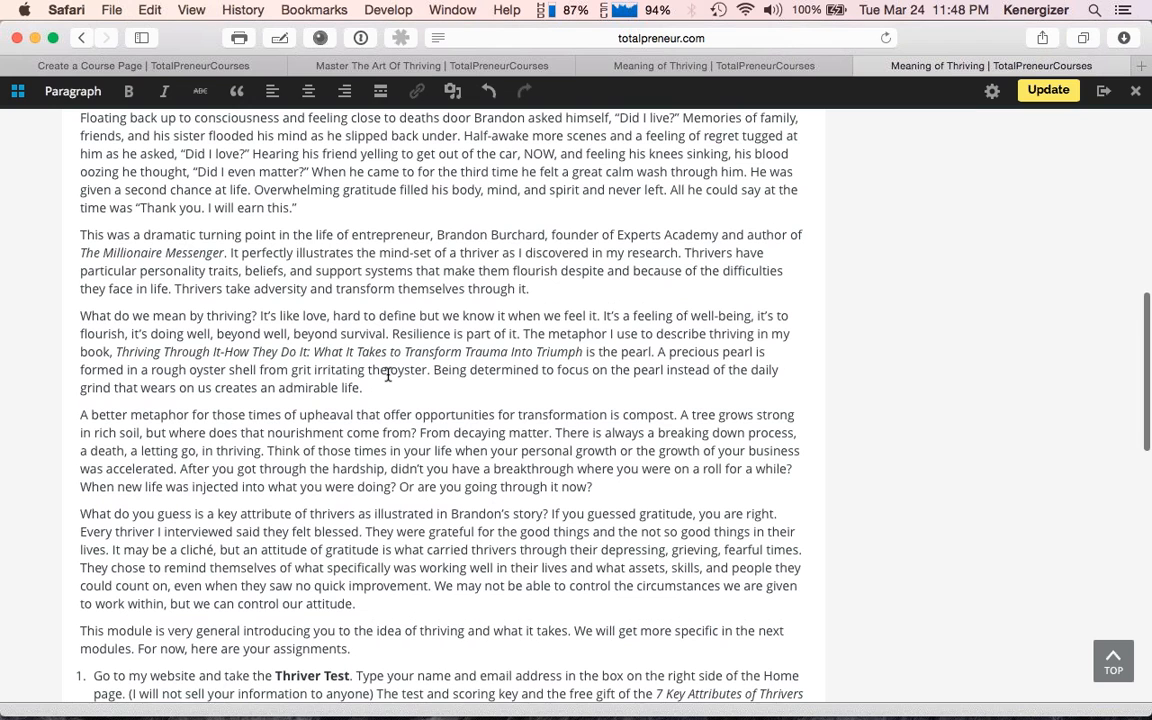
scroll(388, 374, "down", 15)
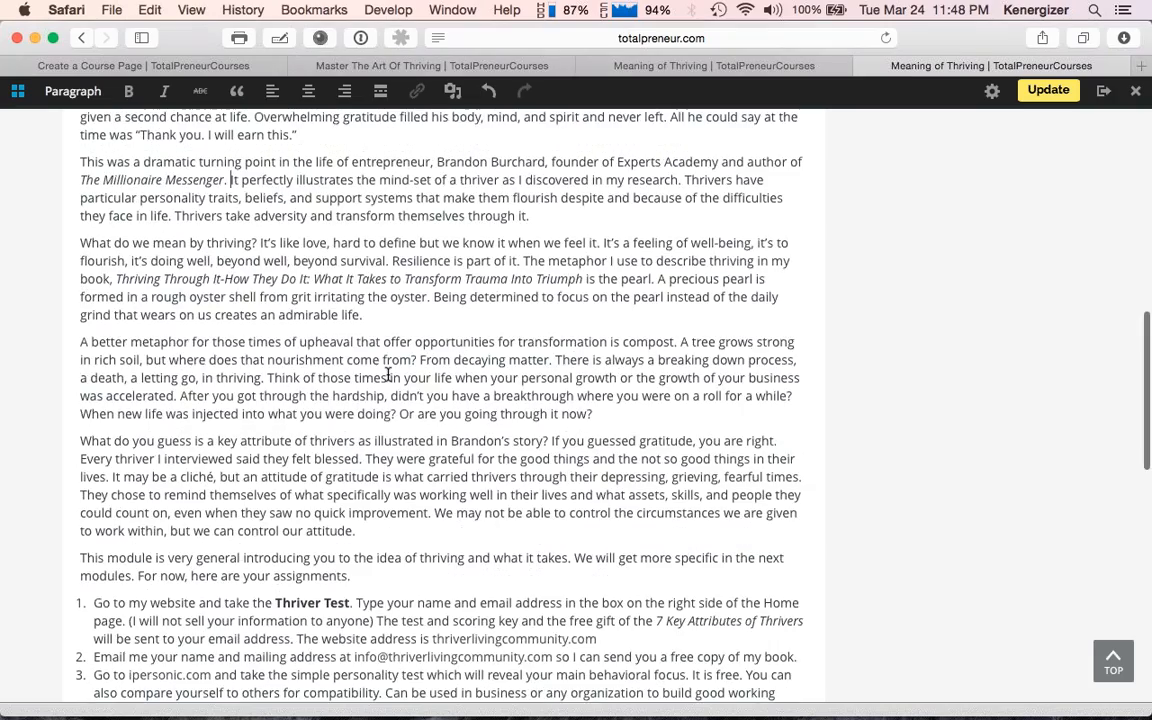
Step: Save the Meaning of Thriving unit with the spacing correction, confirming that its existing unit settings are overwritten
scroll(543, 423, "up", 20)
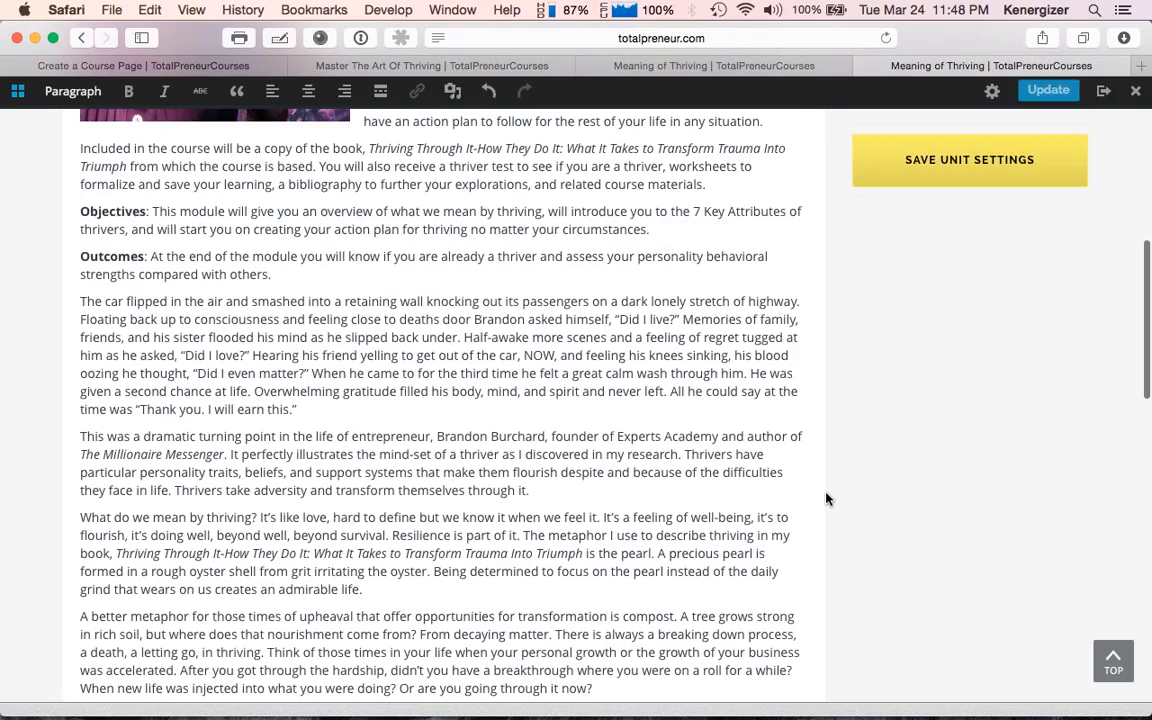
scroll(900, 430, "up", 9)
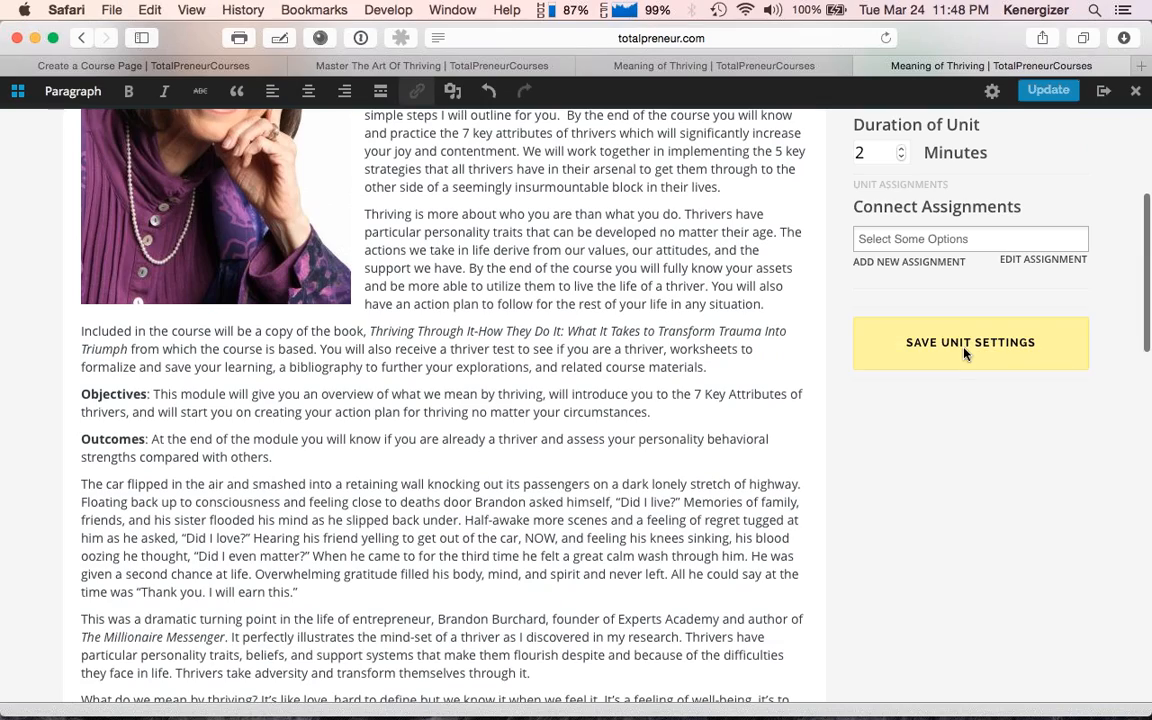
left_click(966, 352)
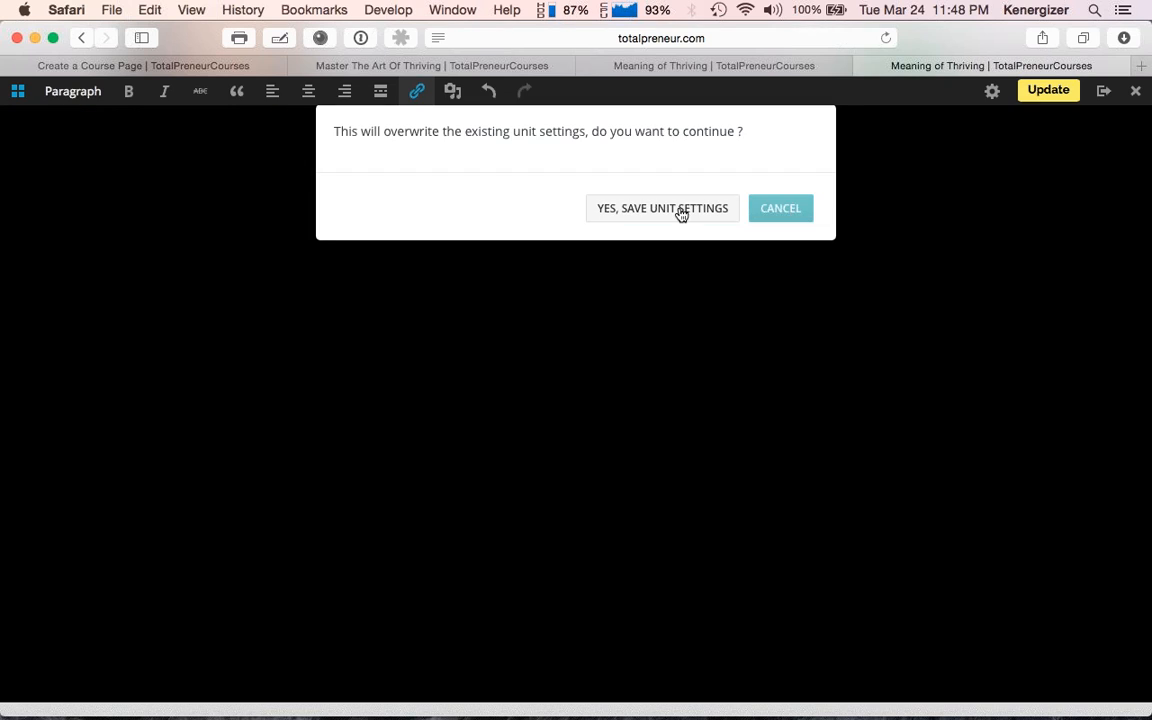
left_click(680, 212)
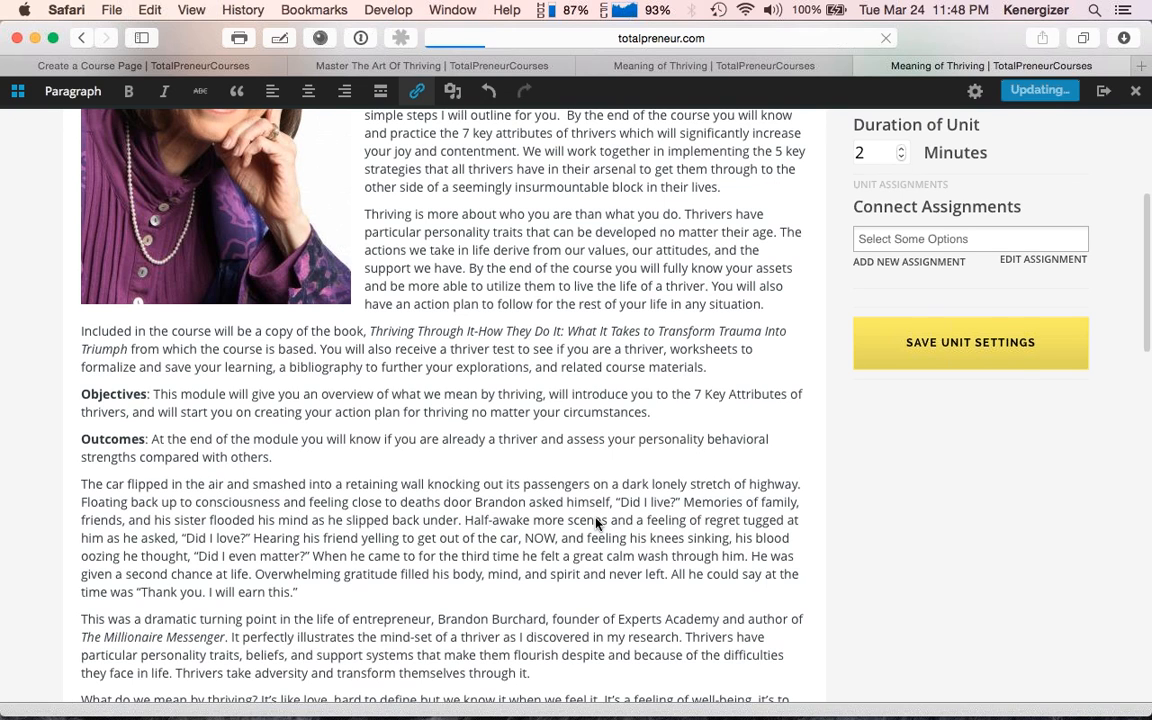
Step: Look over the Meaning of Thriving unit's heading, introduction and unit settings after the update
scroll(596, 500, "up", 3)
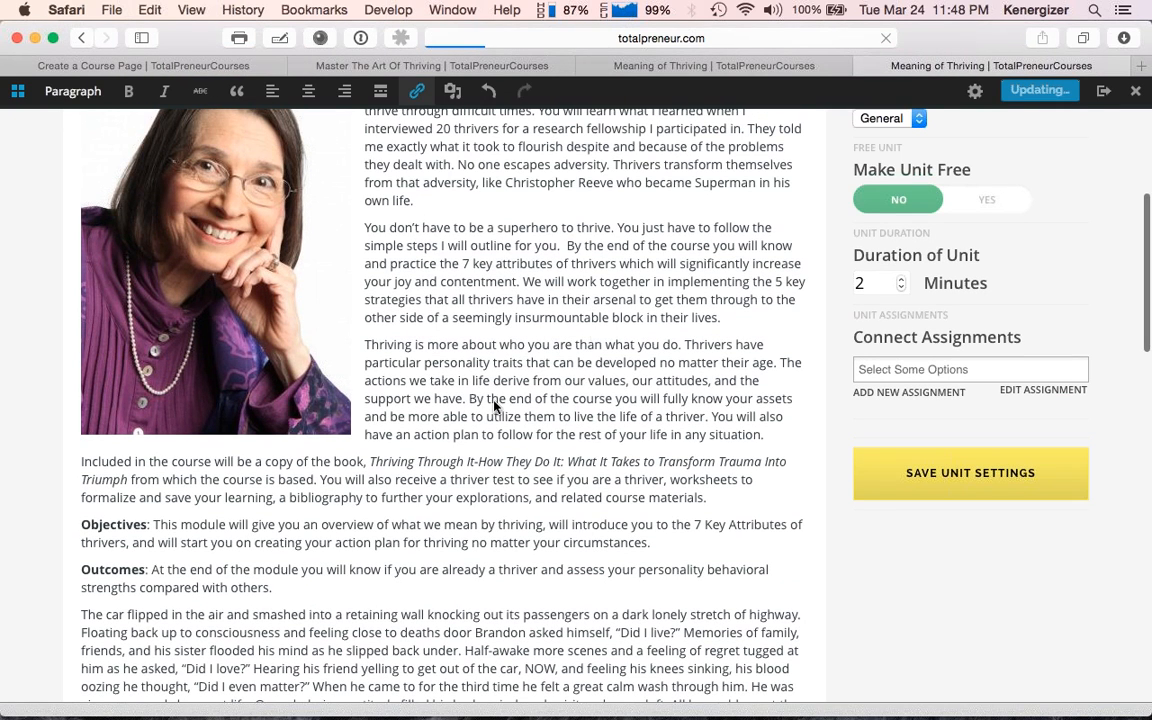
scroll(592, 333, "up", 4)
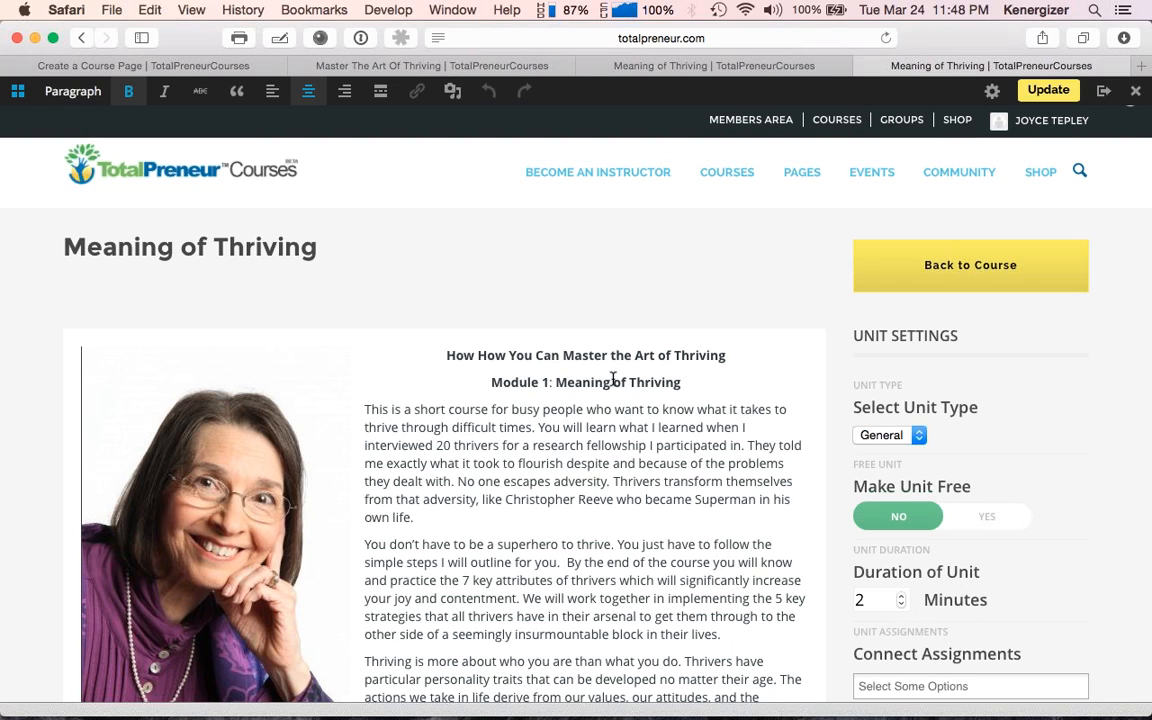
scroll(613, 378, "down", 1)
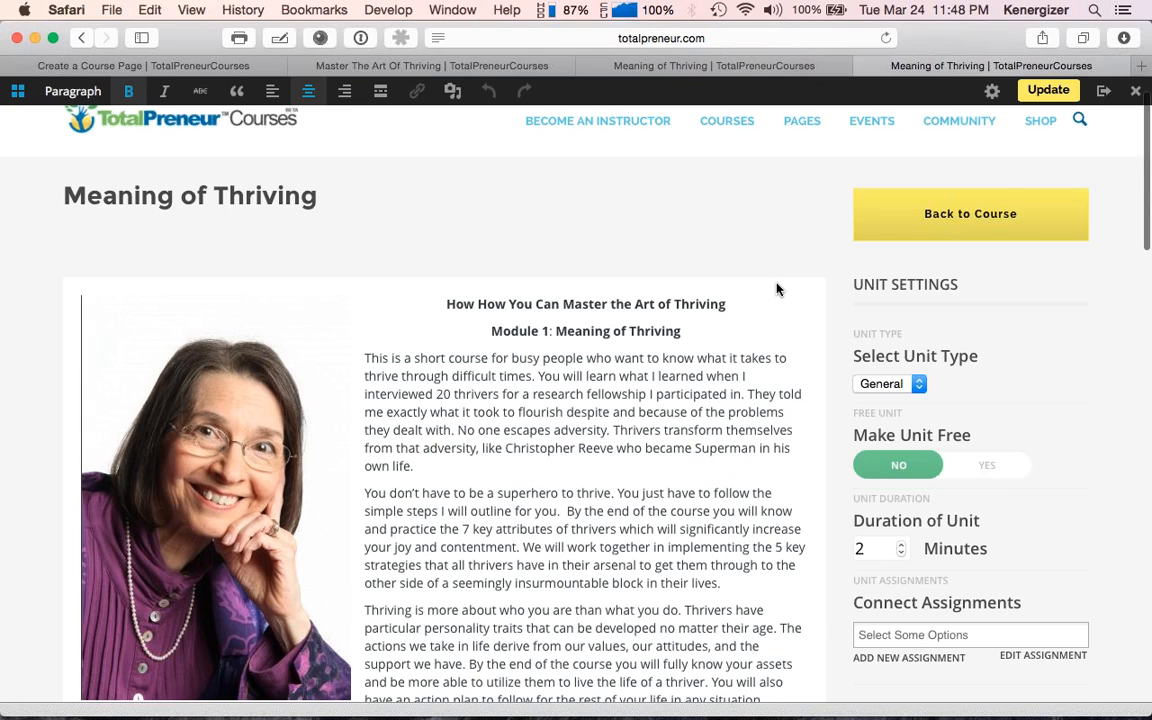
scroll(779, 288, "up", 1)
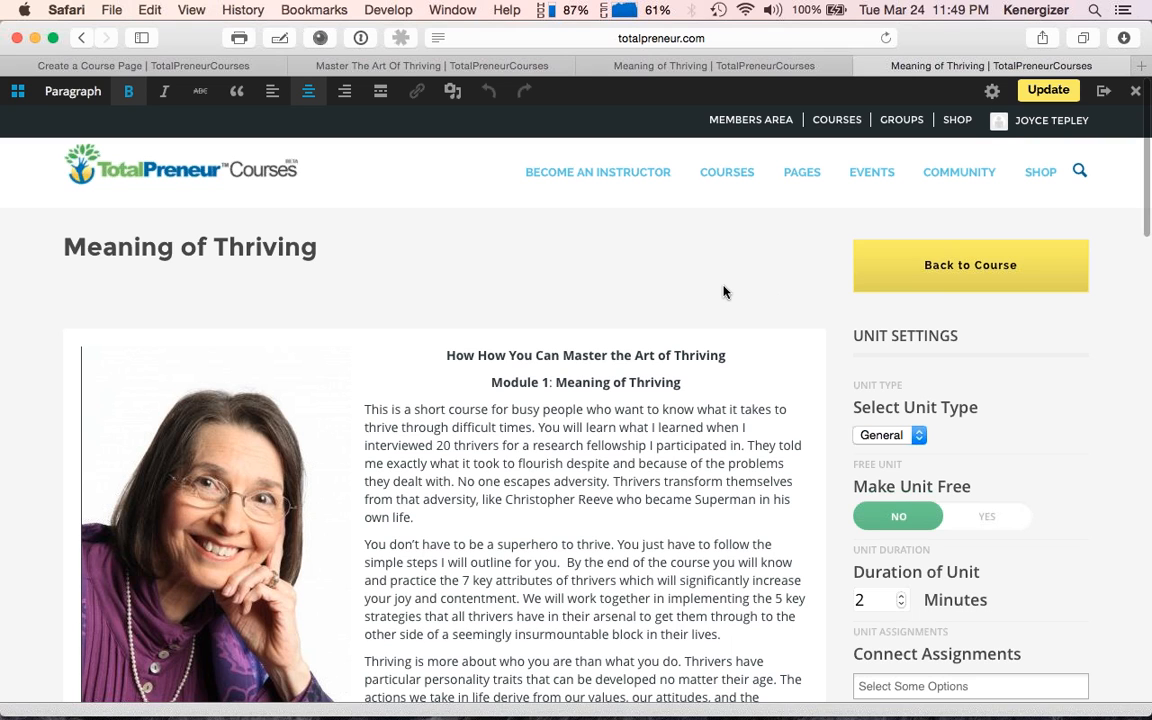
scroll(738, 280, "down", 1)
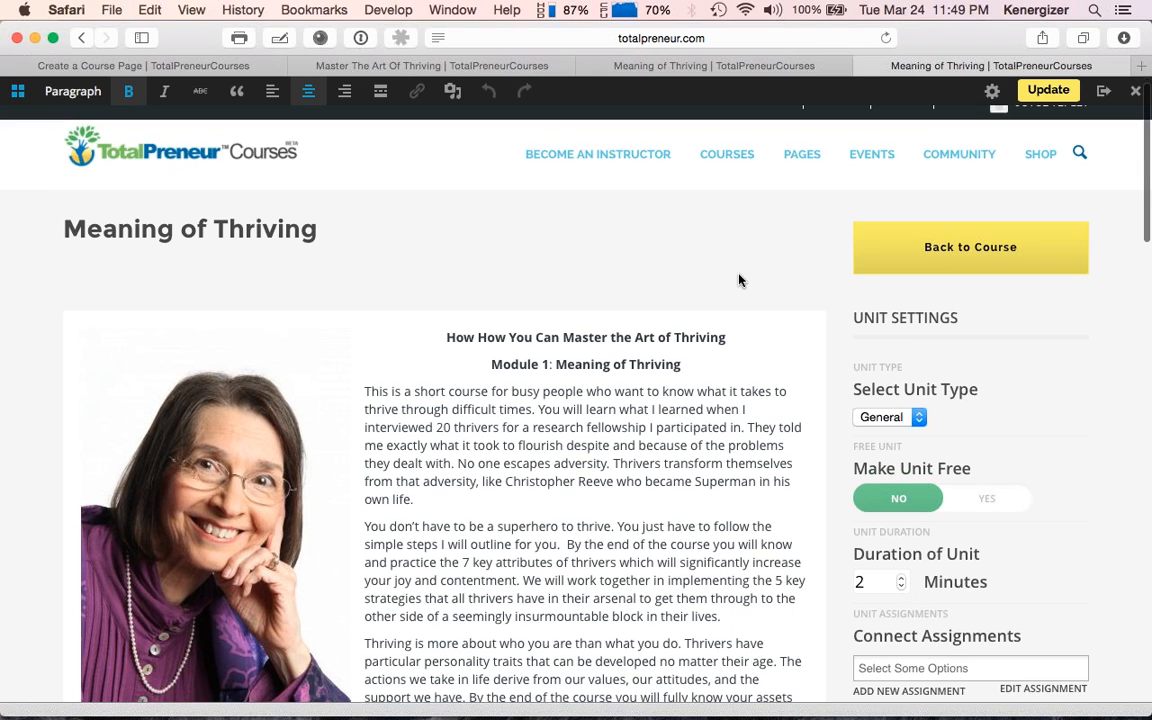
scroll(740, 272, "down", 5)
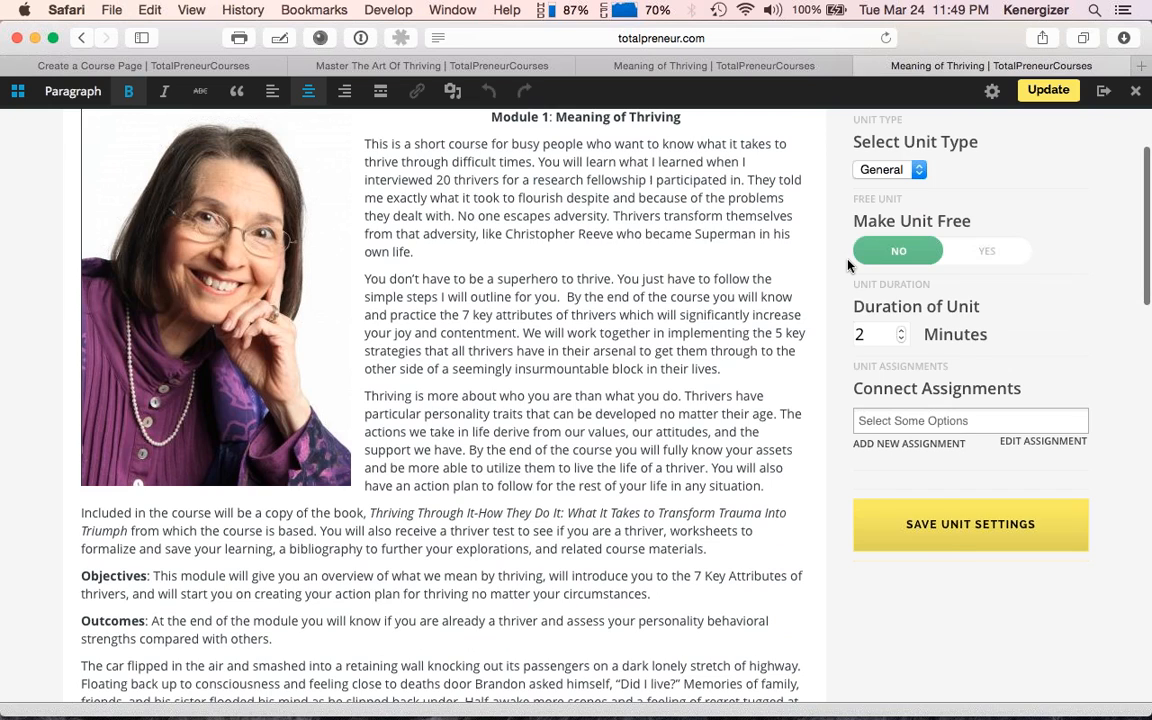
scroll(848, 265, "up", 3)
Step: Return from the unit to the Master The Art Of Thriving course page and open the course for editing
left_click(980, 201)
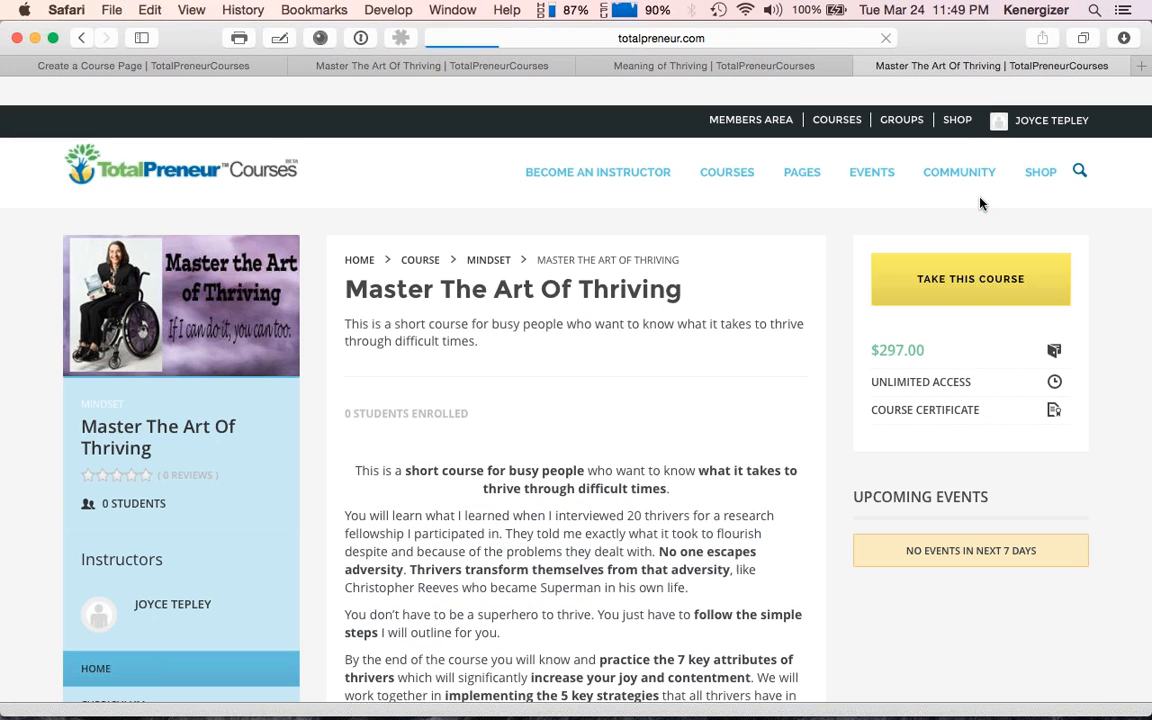
scroll(632, 381, "down", 3)
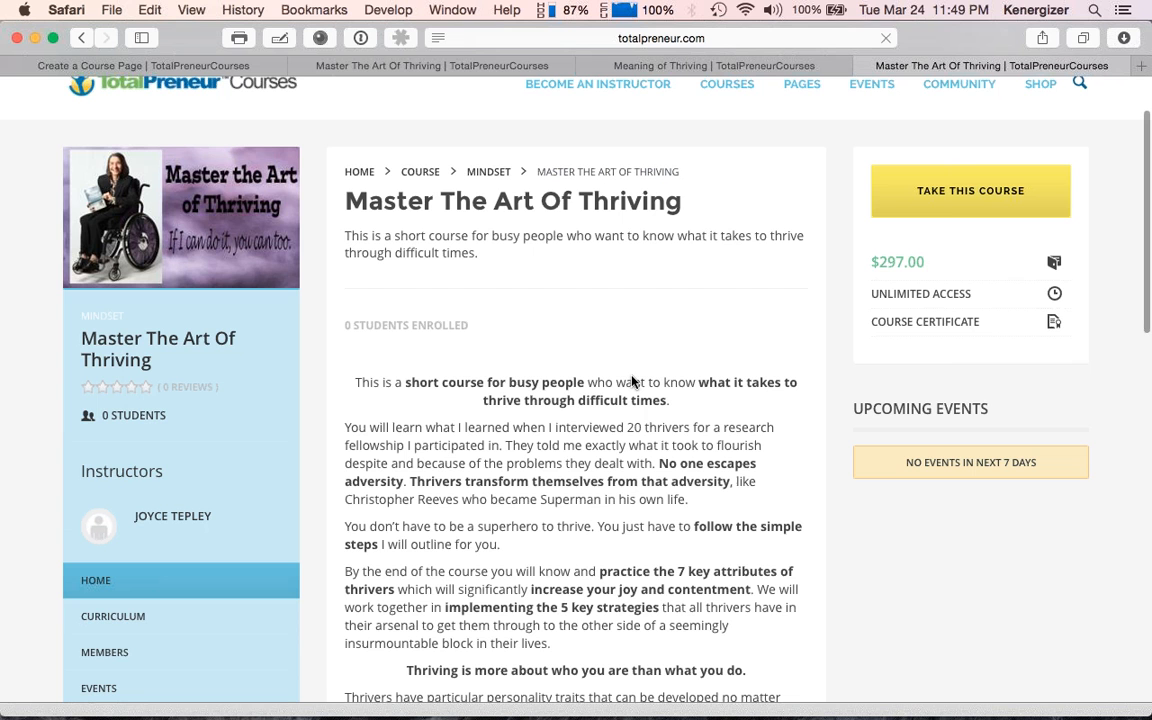
scroll(514, 432, "down", 5)
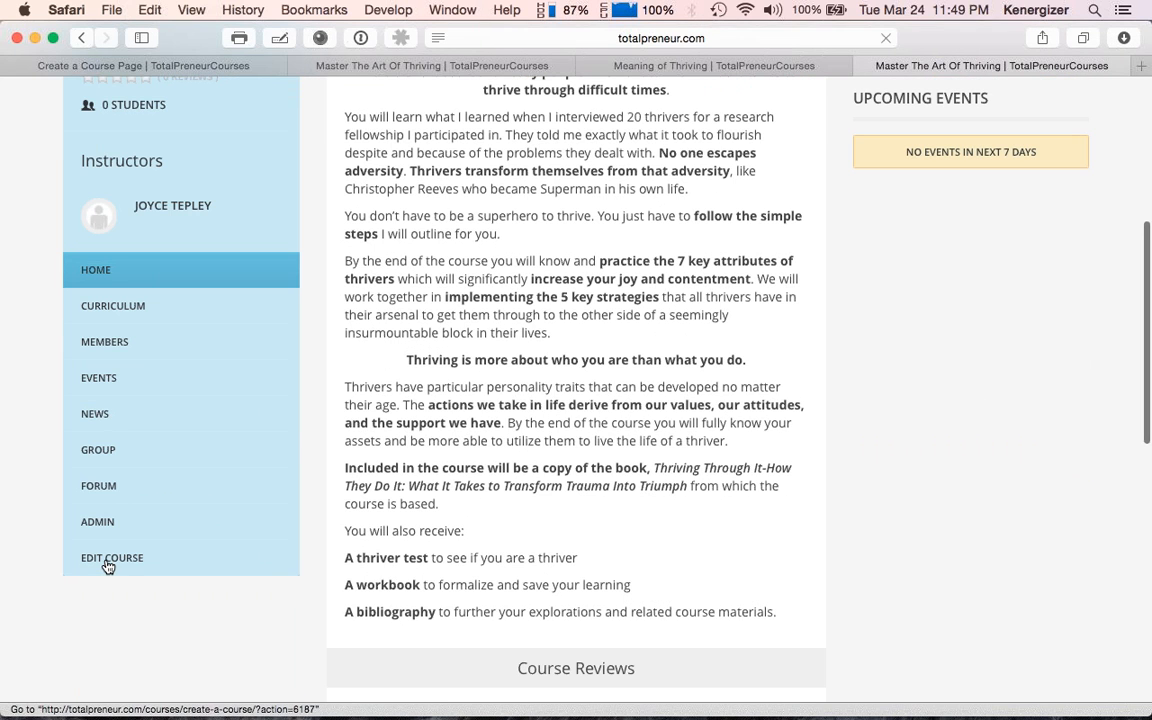
left_click(108, 567)
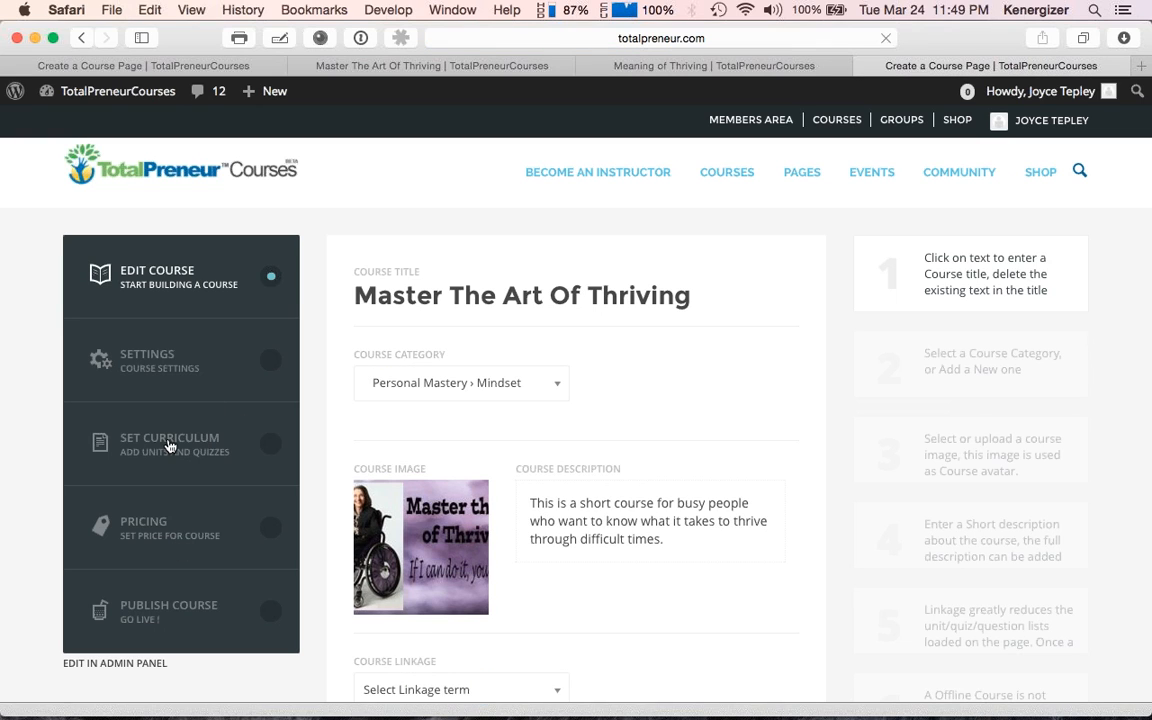
Step: Open the Meaning of Thriving unit for editing from the course curriculum
left_click(168, 446)
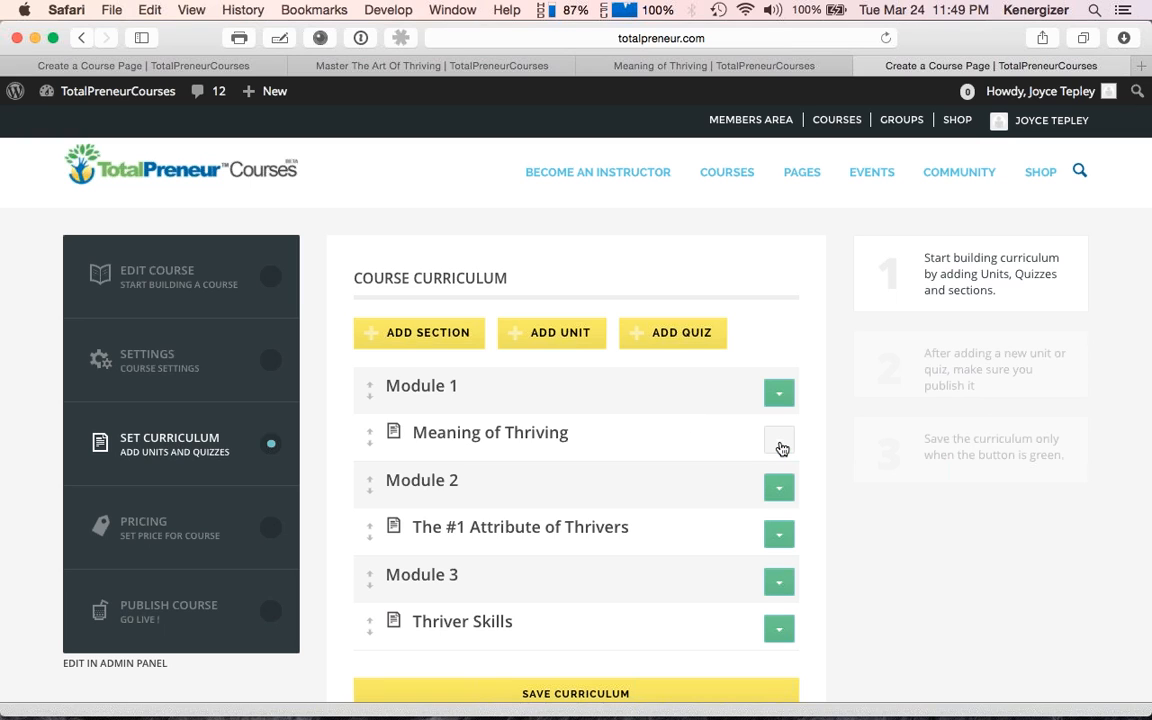
left_click(780, 442)
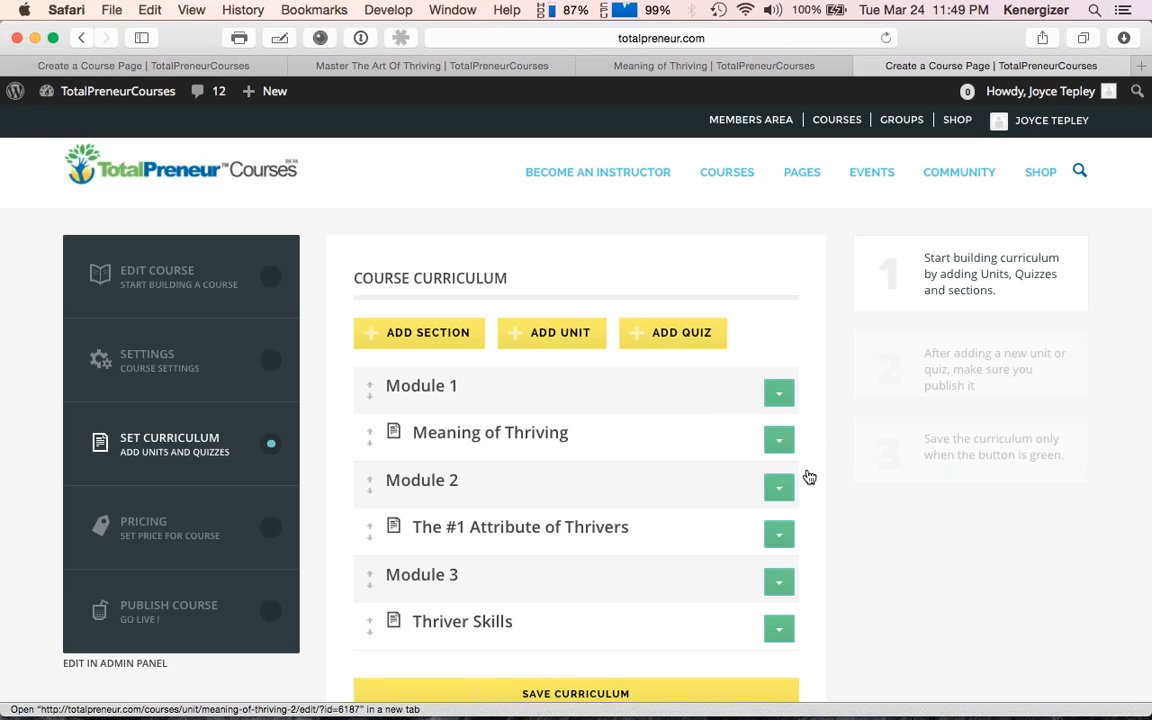
left_click(808, 476)
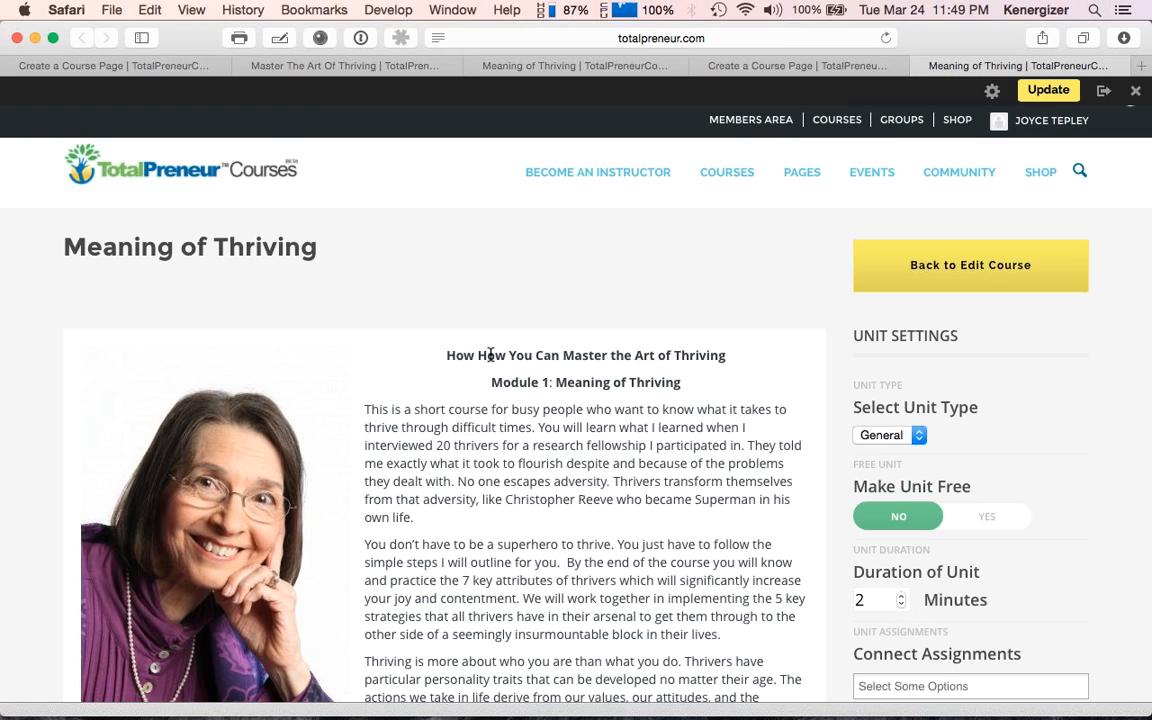
Step: Delete the duplicate "How" so the unit's heading reads "How You Can Master the Art of Thriving"
double_click(490, 355)
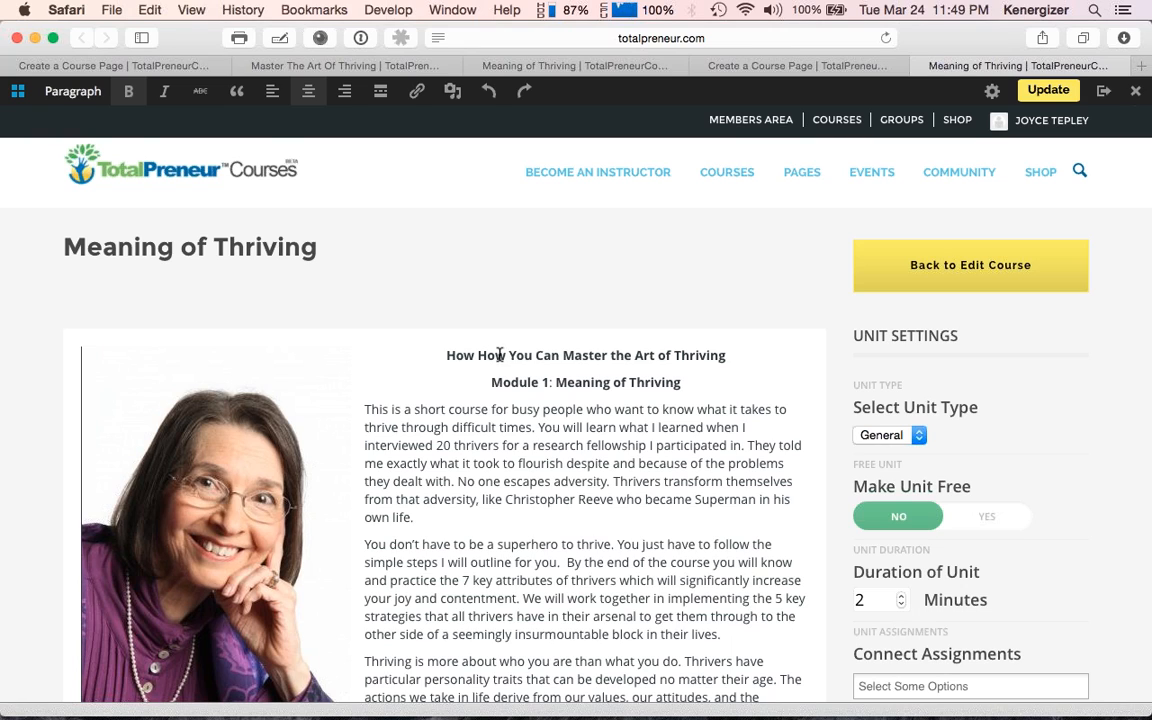
left_click(502, 355)
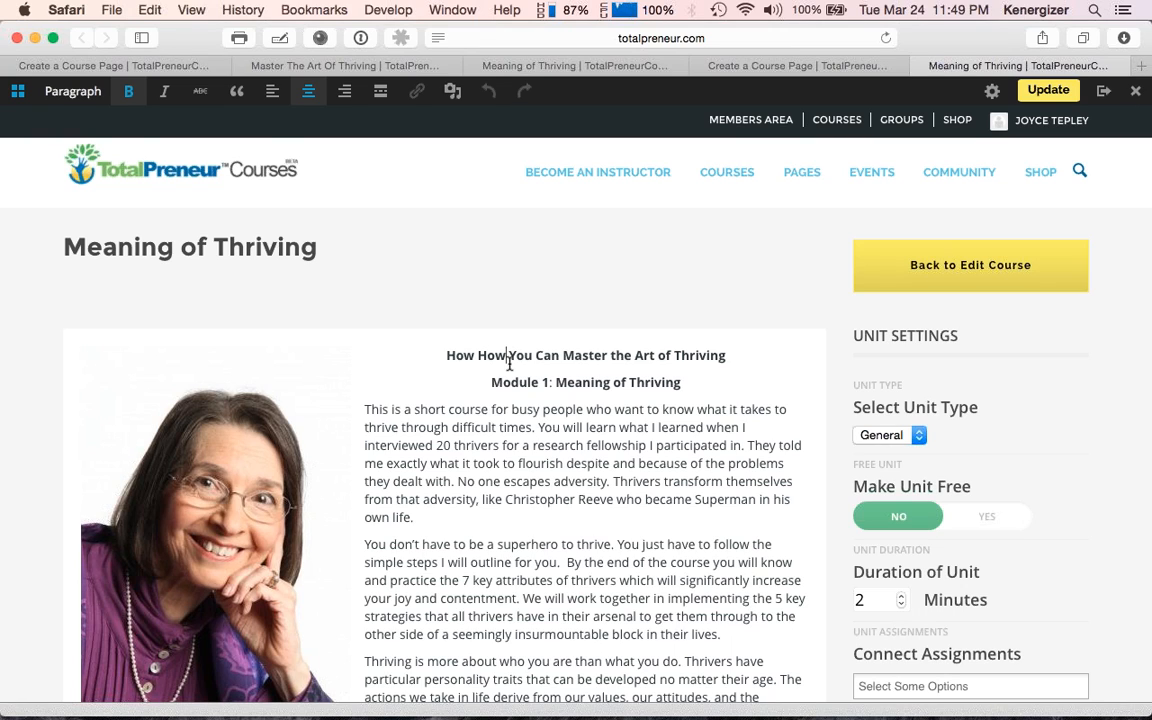
key("BackSpace")
key("BackSpace")
key("BackSpace")
key("BackSpace")
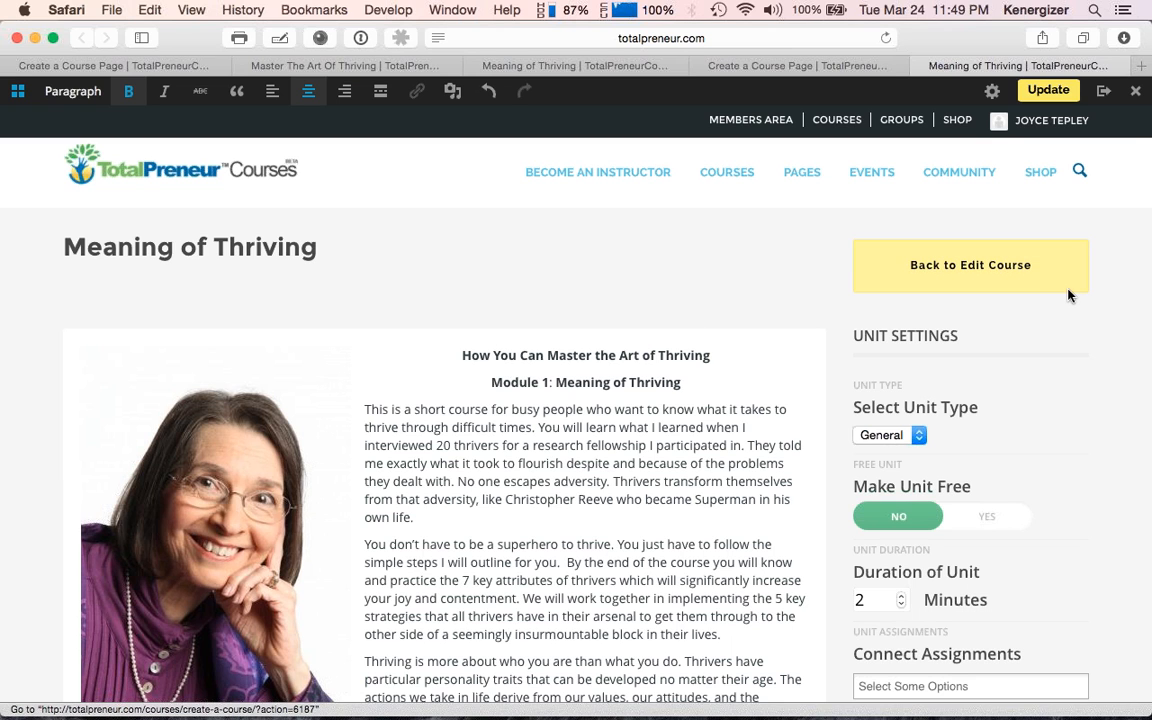
Step: Save the Meaning of Thriving unit settings, confirm the overwrite, and update the unit with the corrected heading
scroll(1068, 295, "down", 4)
scroll(1068, 295, "down", 6)
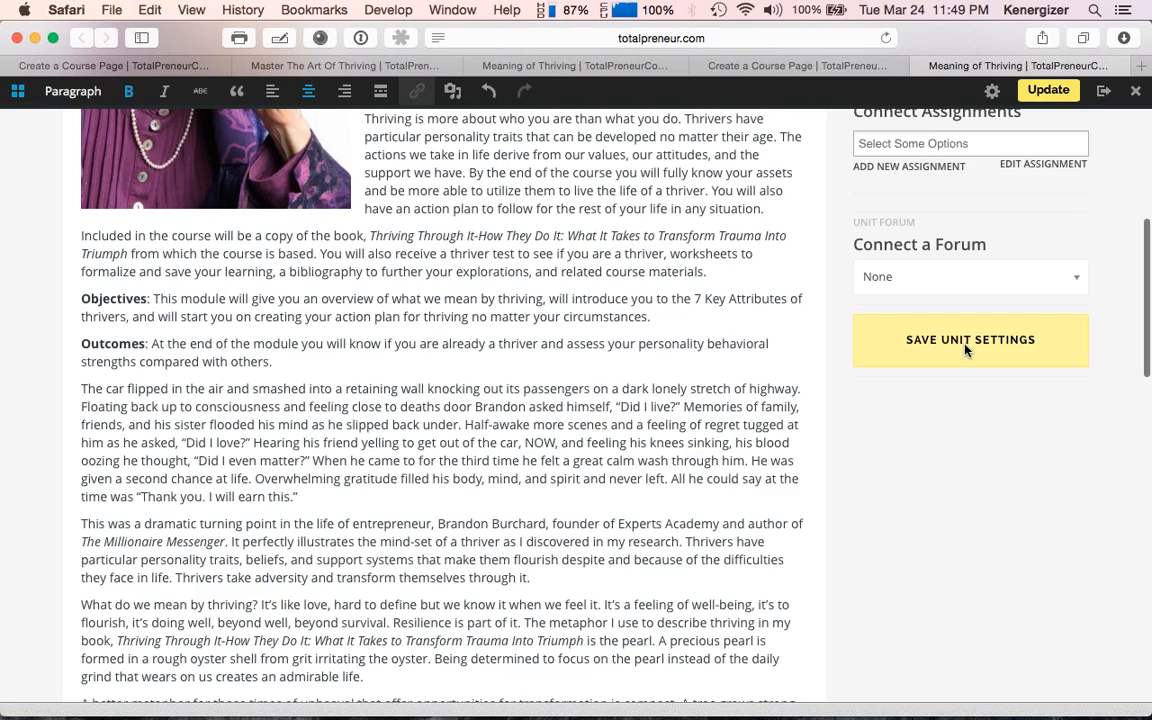
left_click(966, 348)
left_click(697, 209)
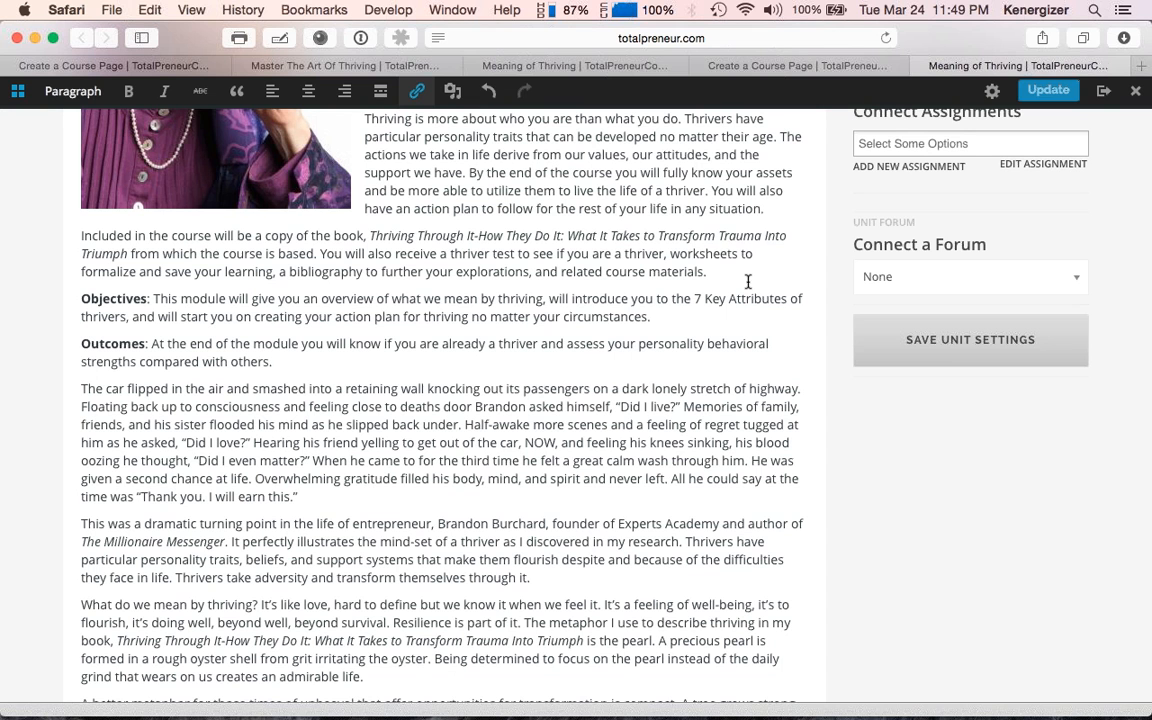
scroll(758, 310, "up", 5)
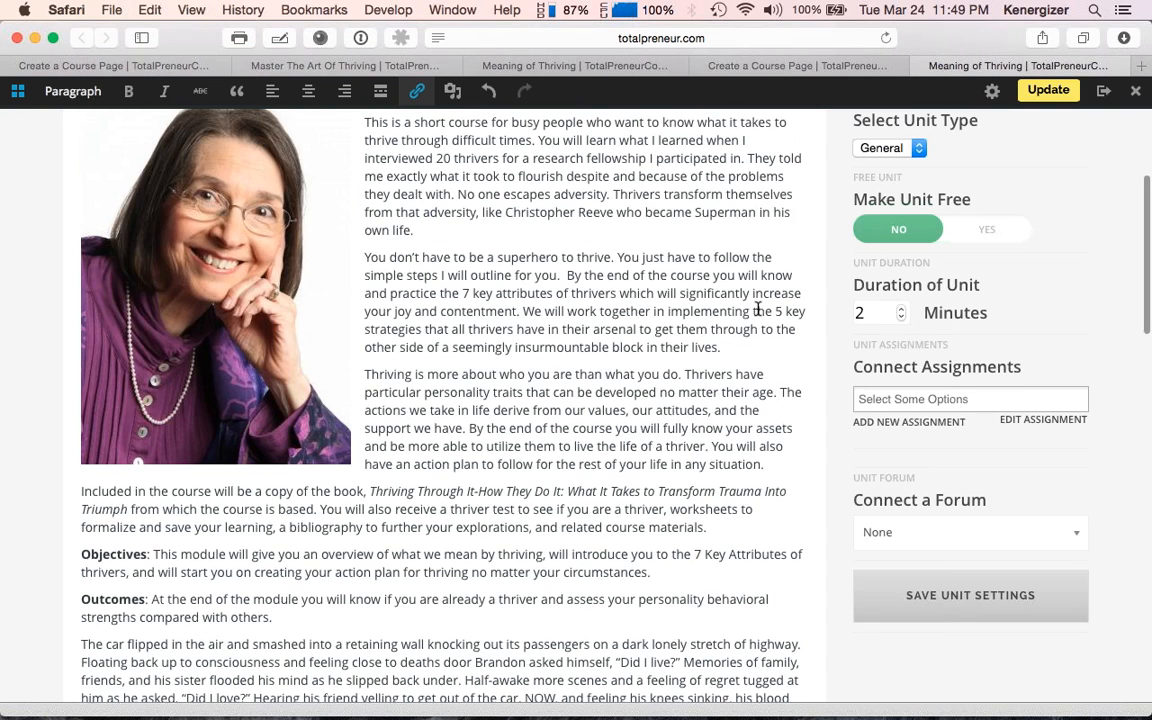
scroll(758, 310, "up", 5)
left_click(1040, 90)
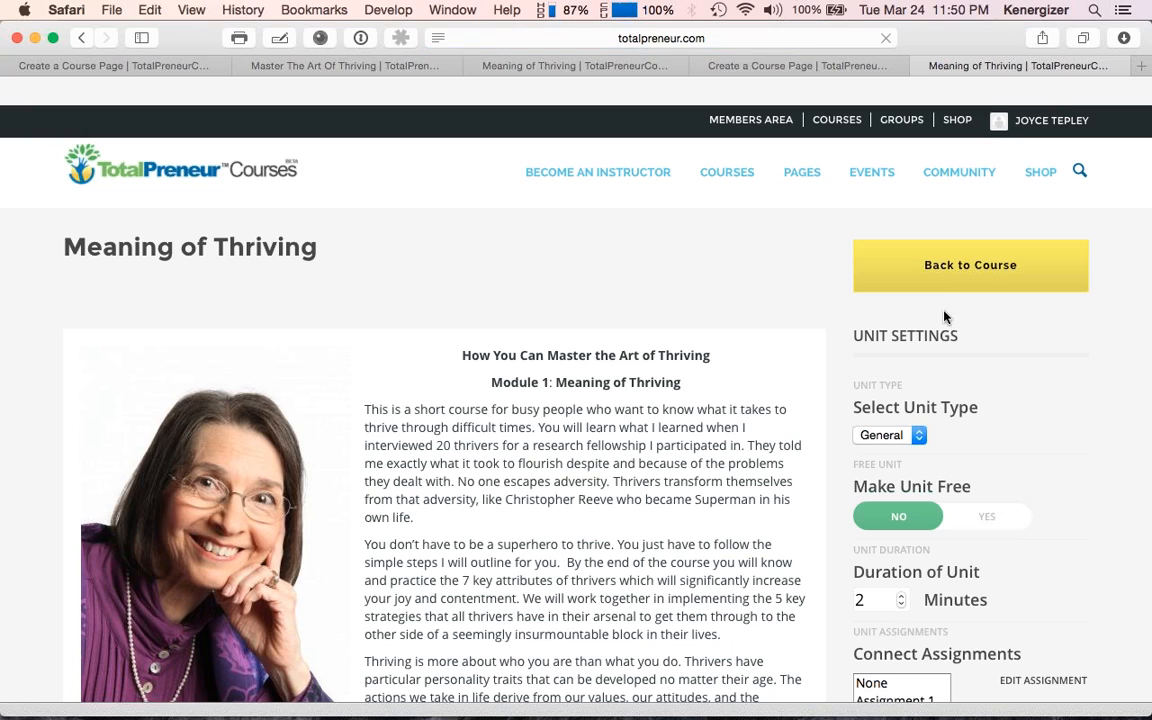
Step: Go back to the course, switch to the original course creation page and show its curriculum
left_click(987, 266)
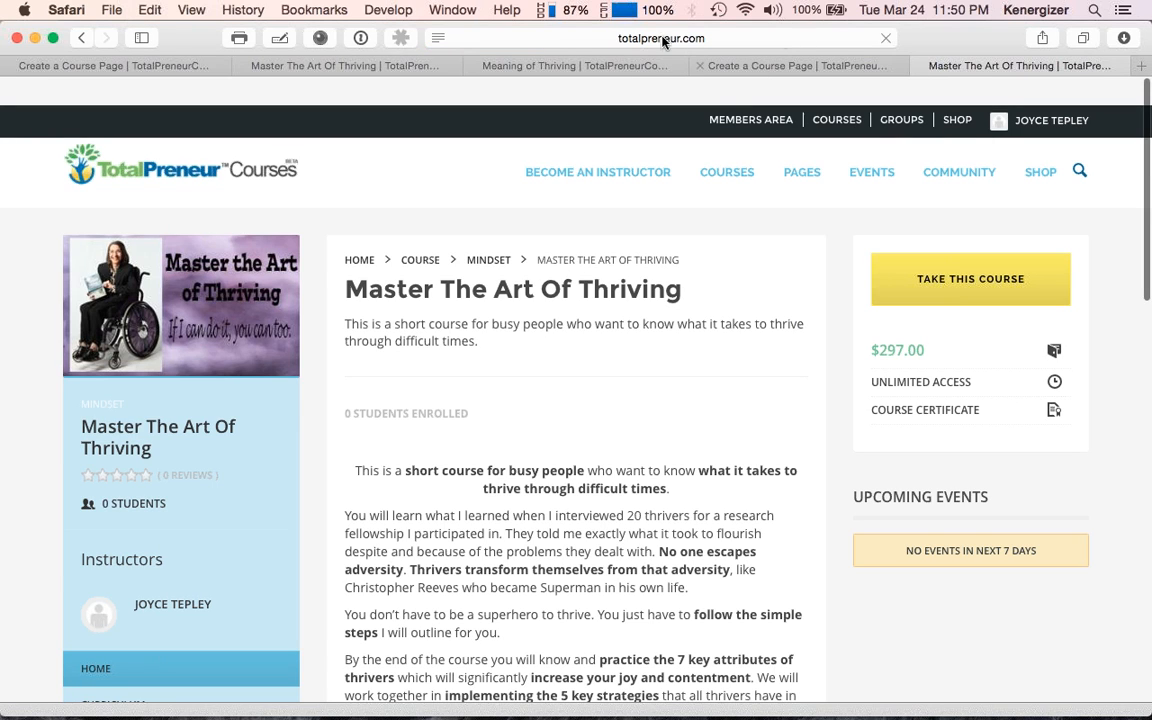
left_click(150, 66)
left_click(207, 440)
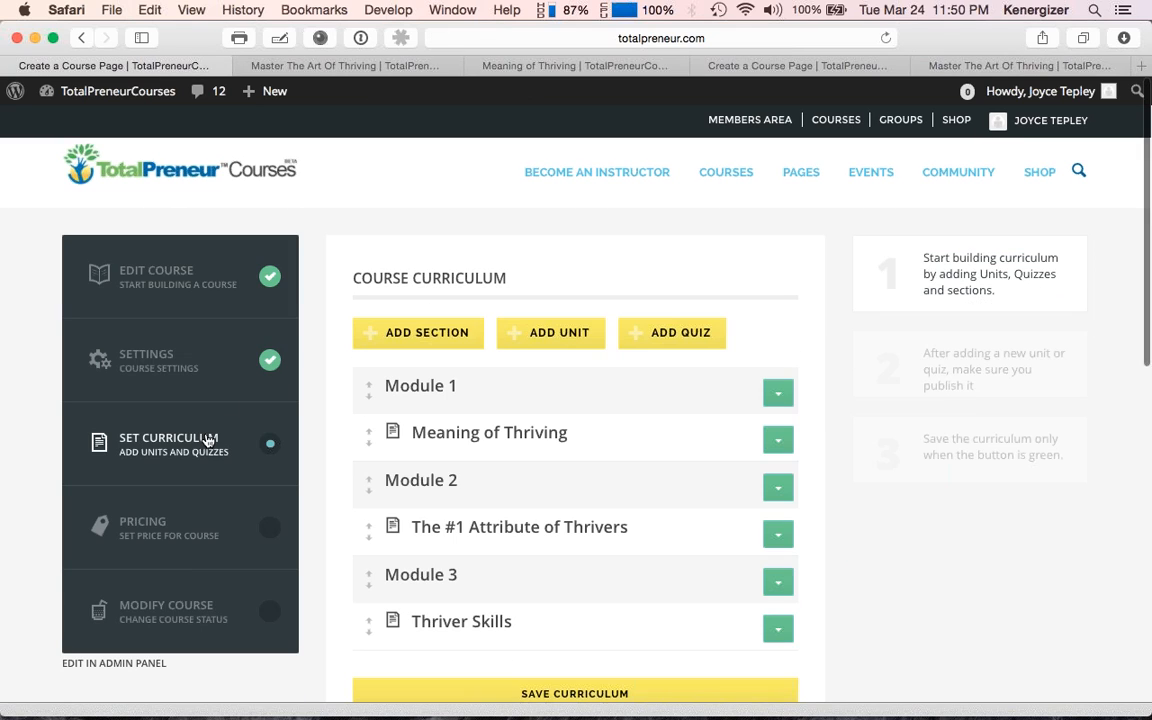
Step: Move The #1 Attribute of Thrivers unit up into Module 1, and return it to its place under Module 2
scroll(524, 440, "down", 1)
scroll(524, 440, "down", 1)
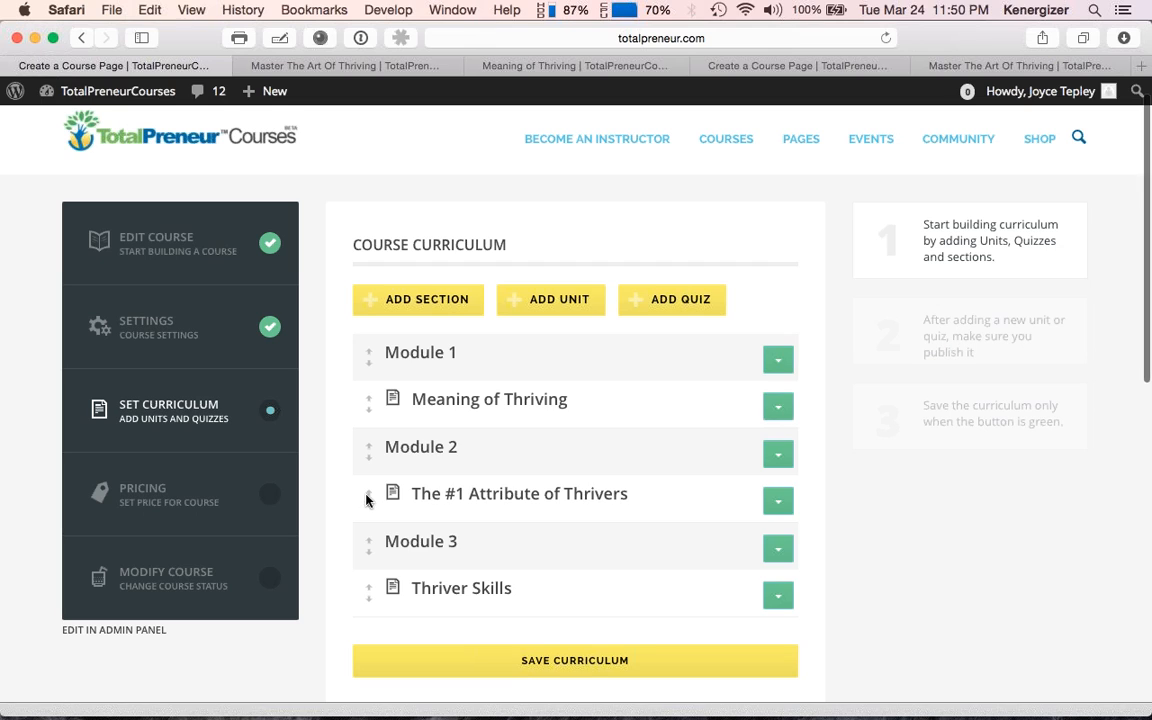
left_click_drag(370, 481, 383, 445)
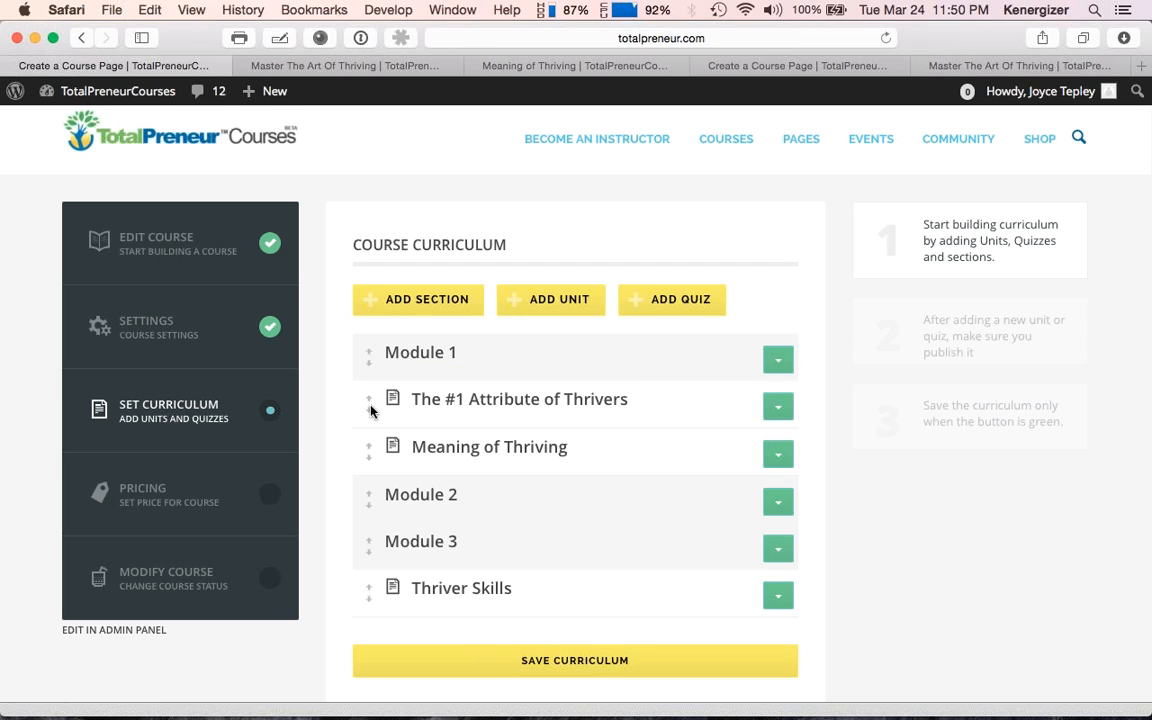
left_click_drag(371, 433, 391, 516)
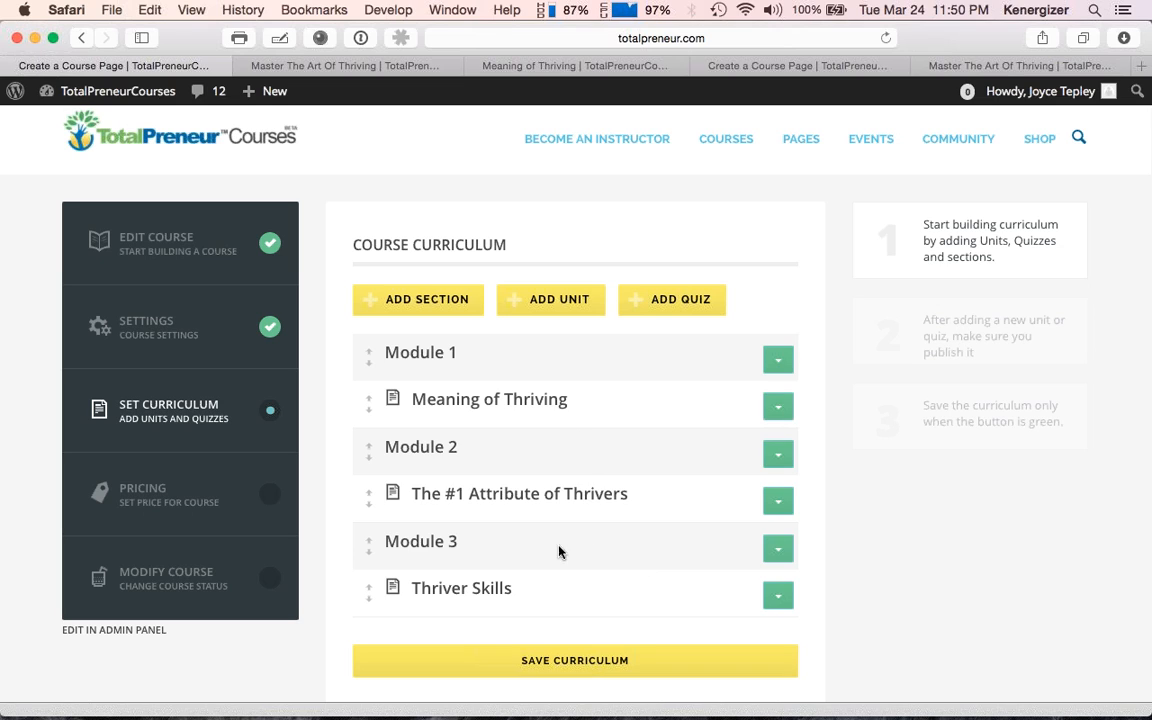
Step: Add another unit entry at the end of the curriculum and choose the existing Thriver Skills unit for it
left_click(560, 301)
scroll(515, 485, "down", 1)
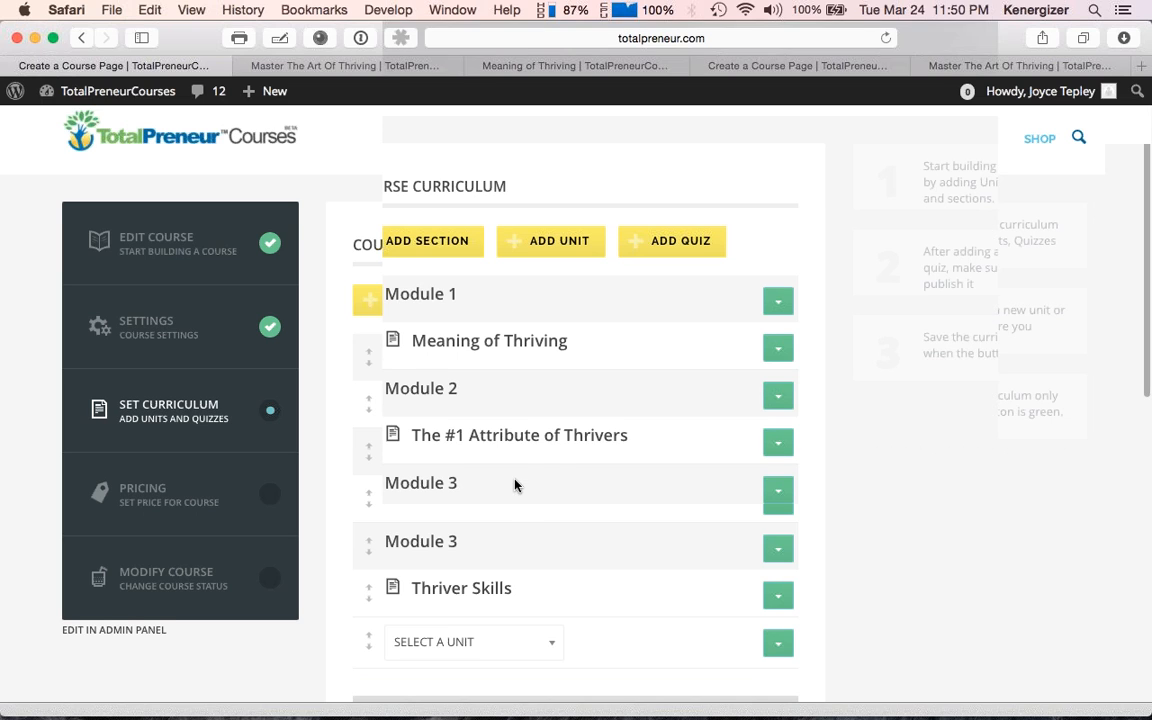
left_click(548, 545)
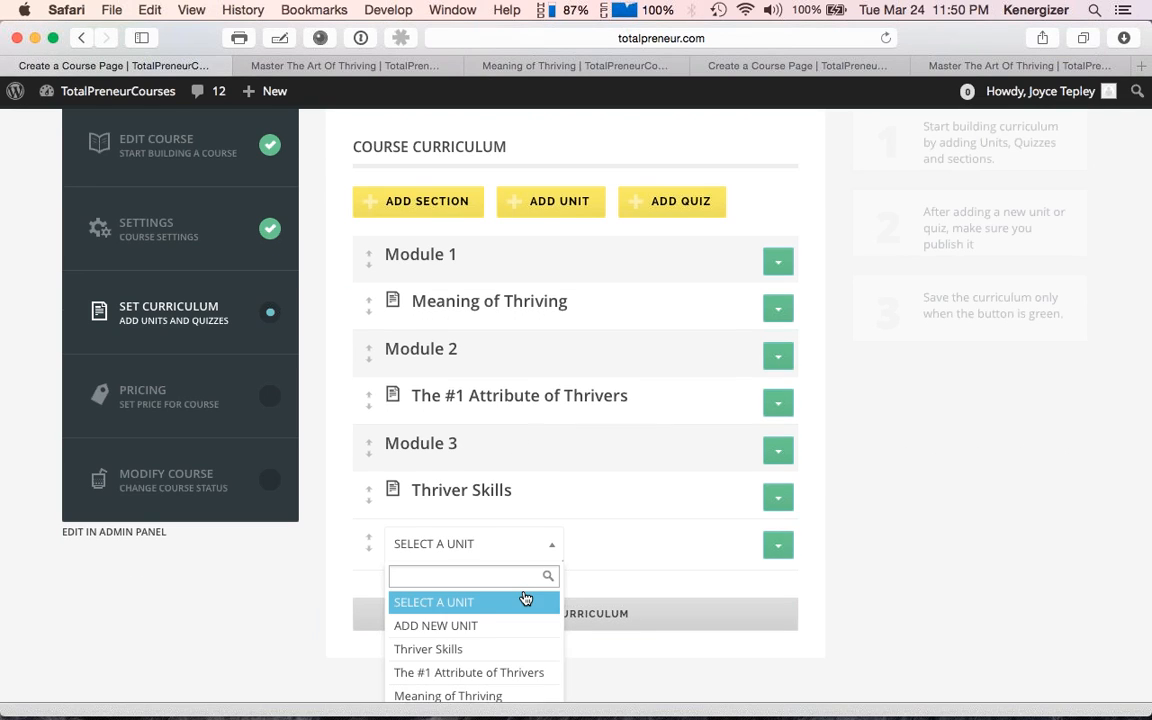
scroll(575, 592, "down", 2)
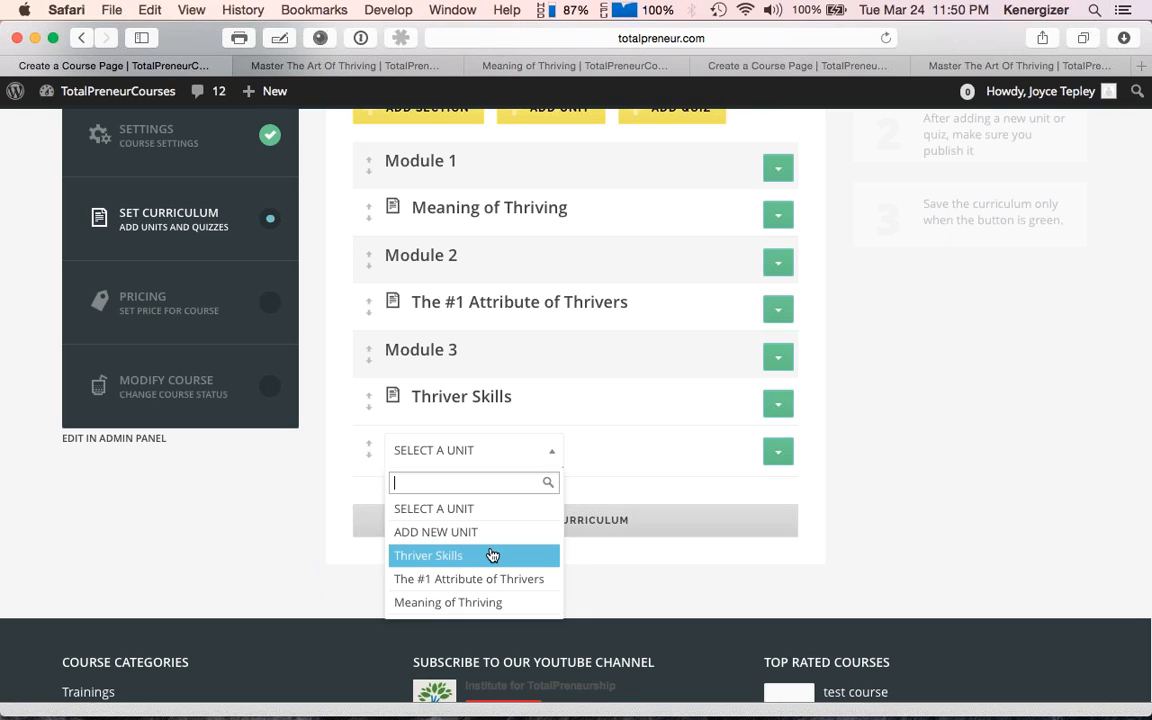
left_click(491, 554)
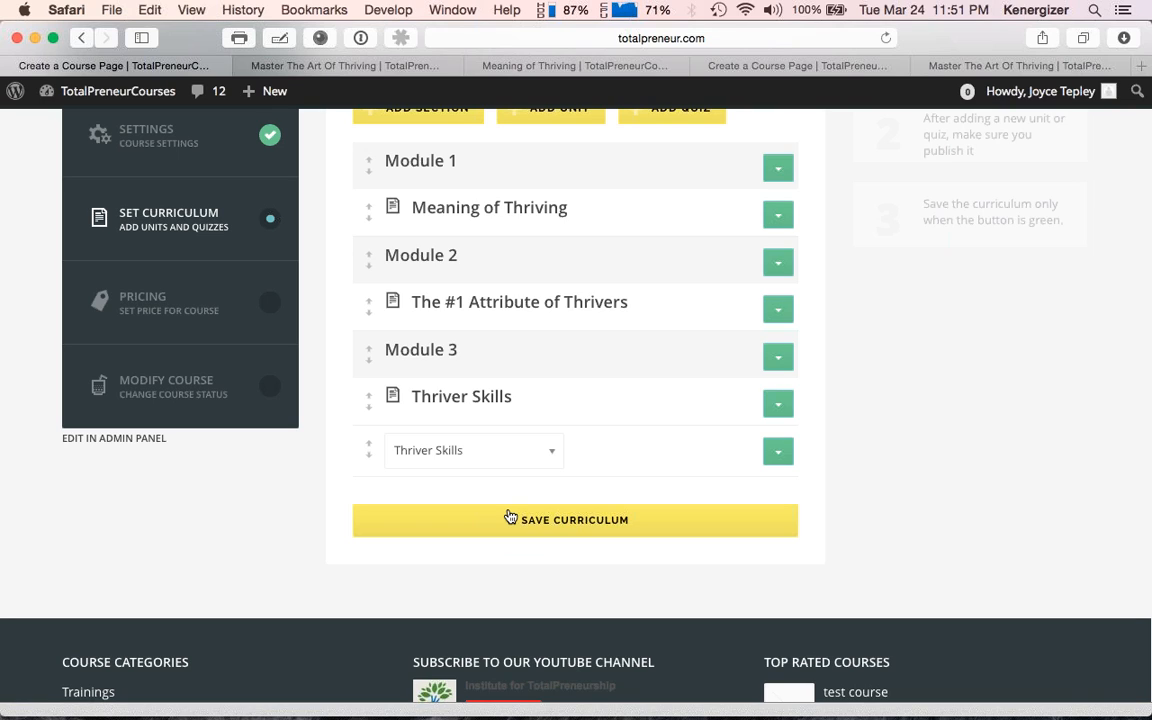
Step: Clear the added entry's unit choice back to Select a Unit and remove the entry from the curriculum
left_click(547, 459)
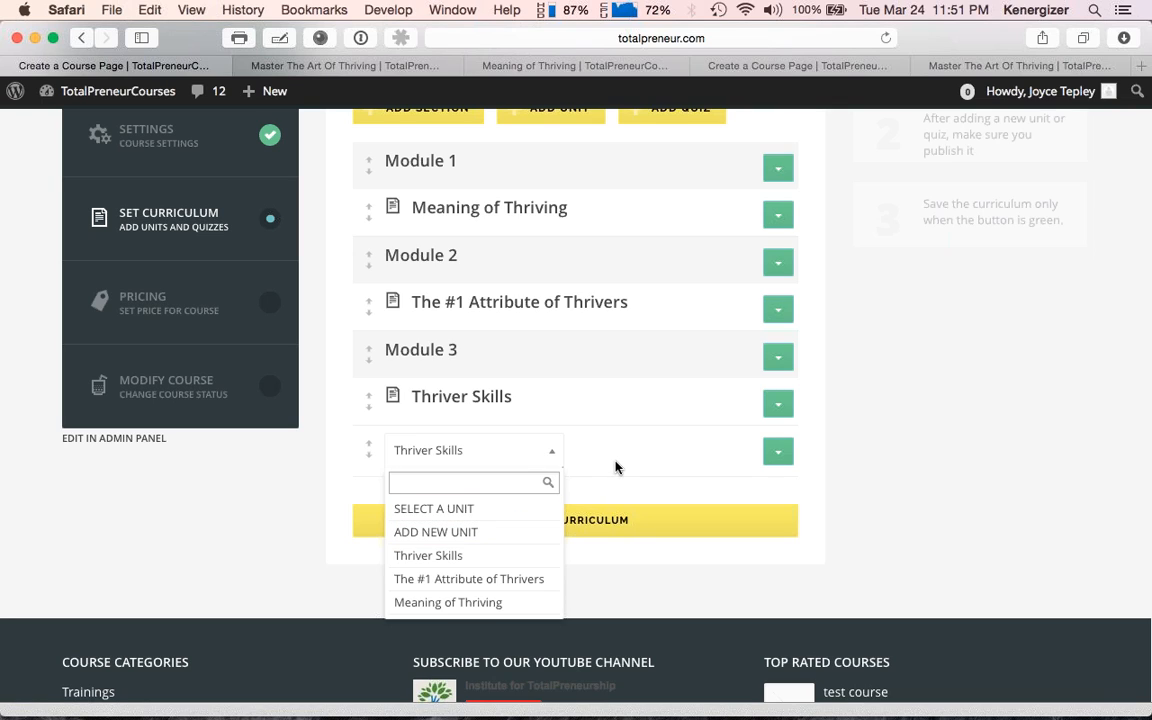
left_click(560, 458)
left_click(553, 455)
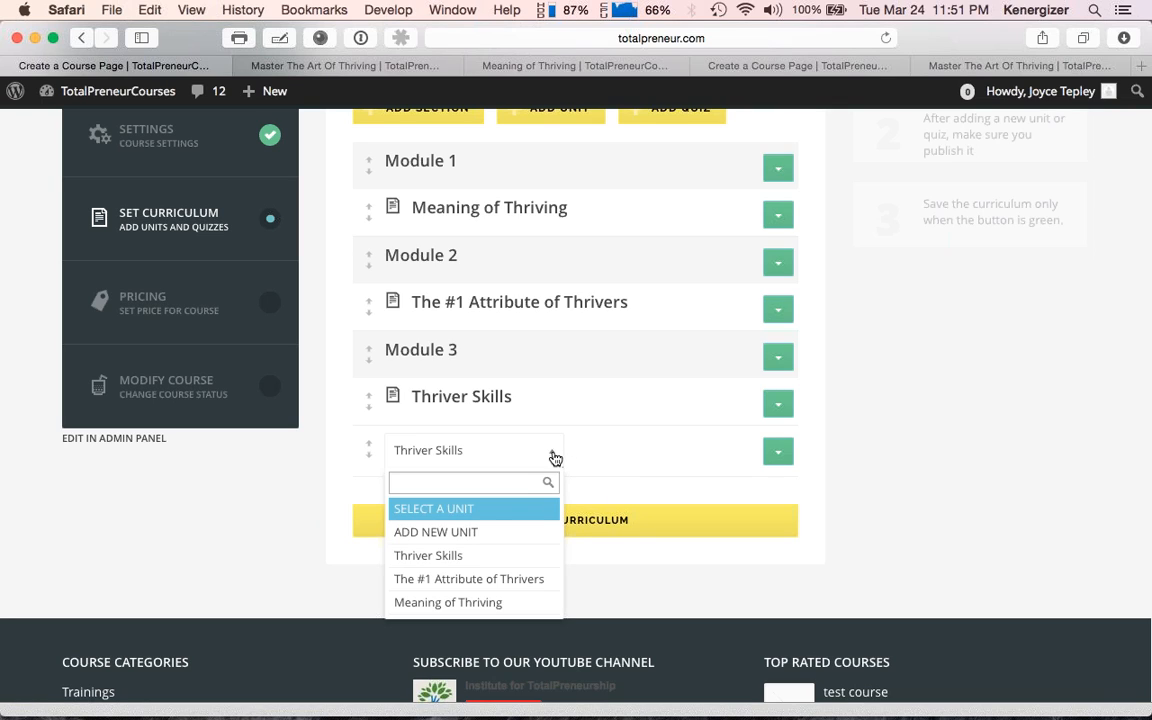
left_click(477, 510)
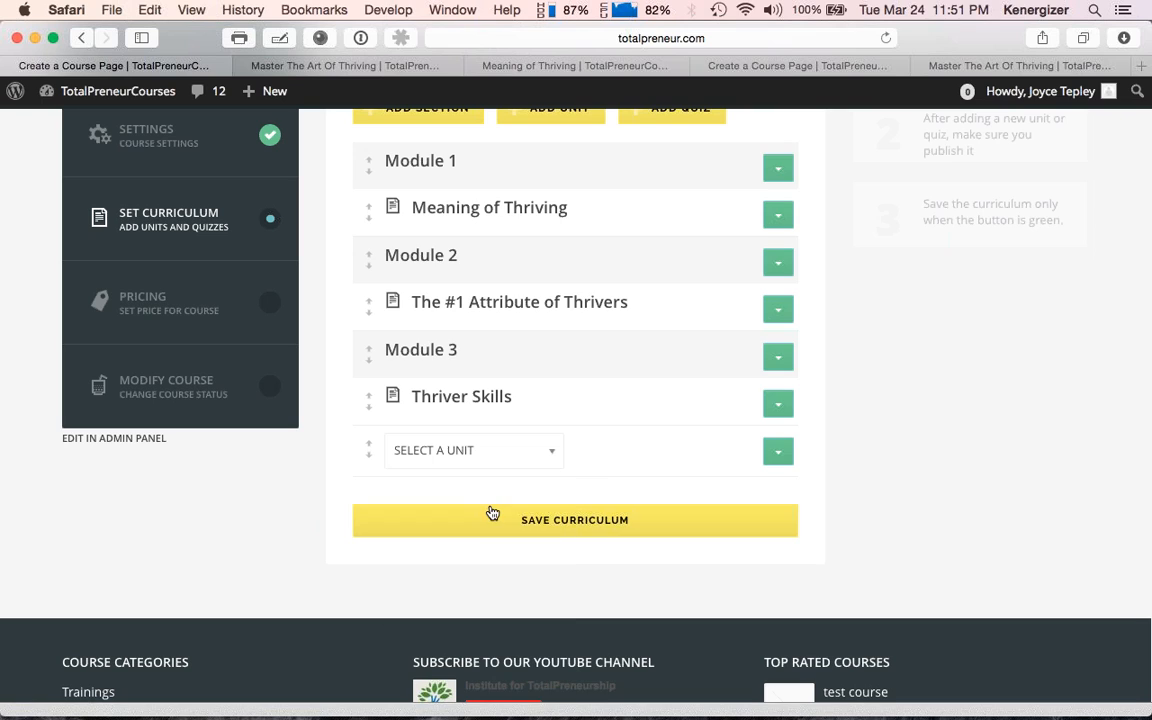
left_click(777, 455)
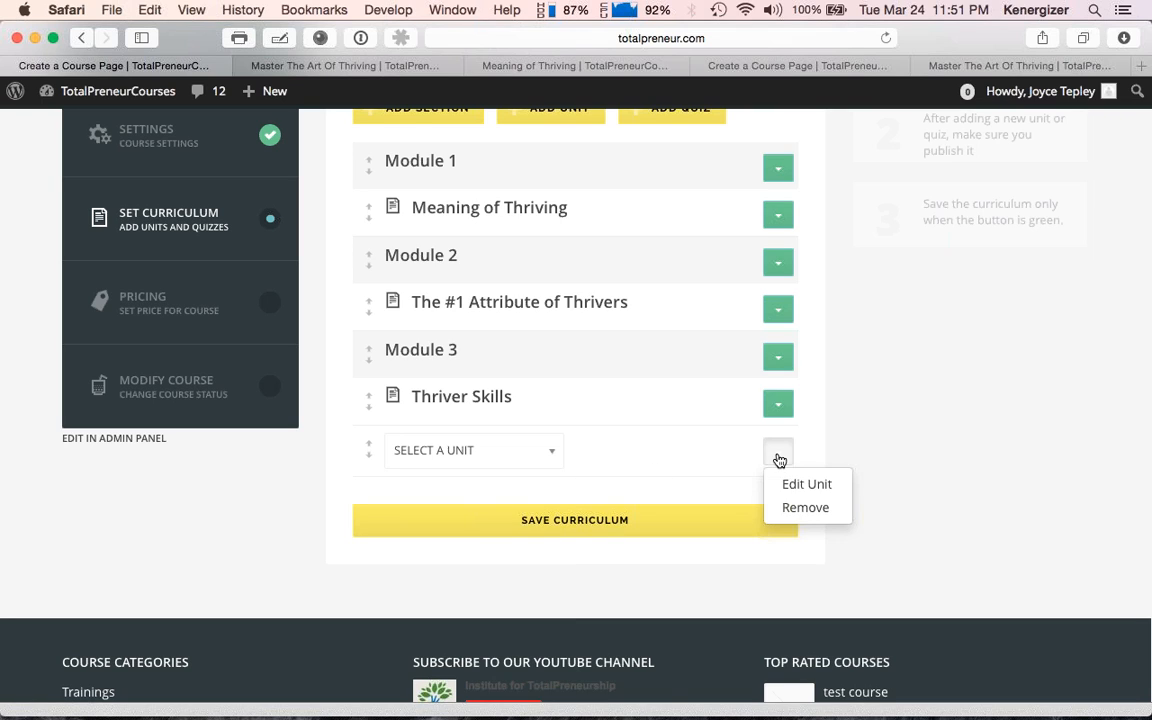
left_click(808, 508)
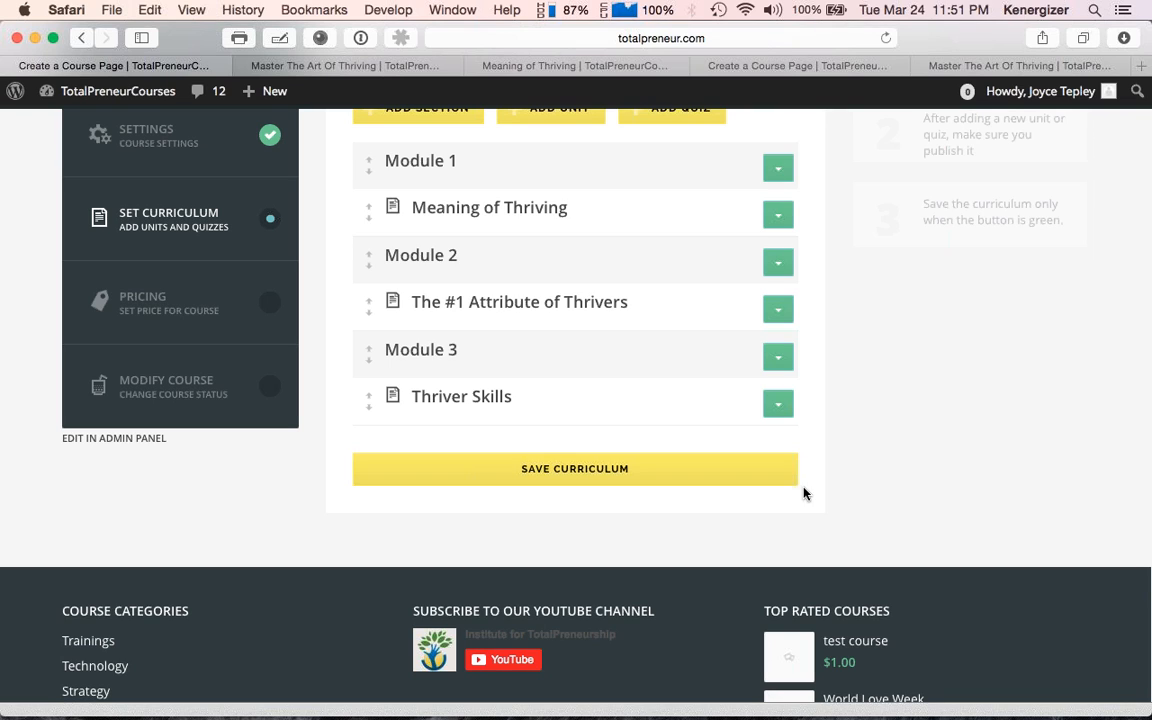
scroll(560, 400, "up", 3)
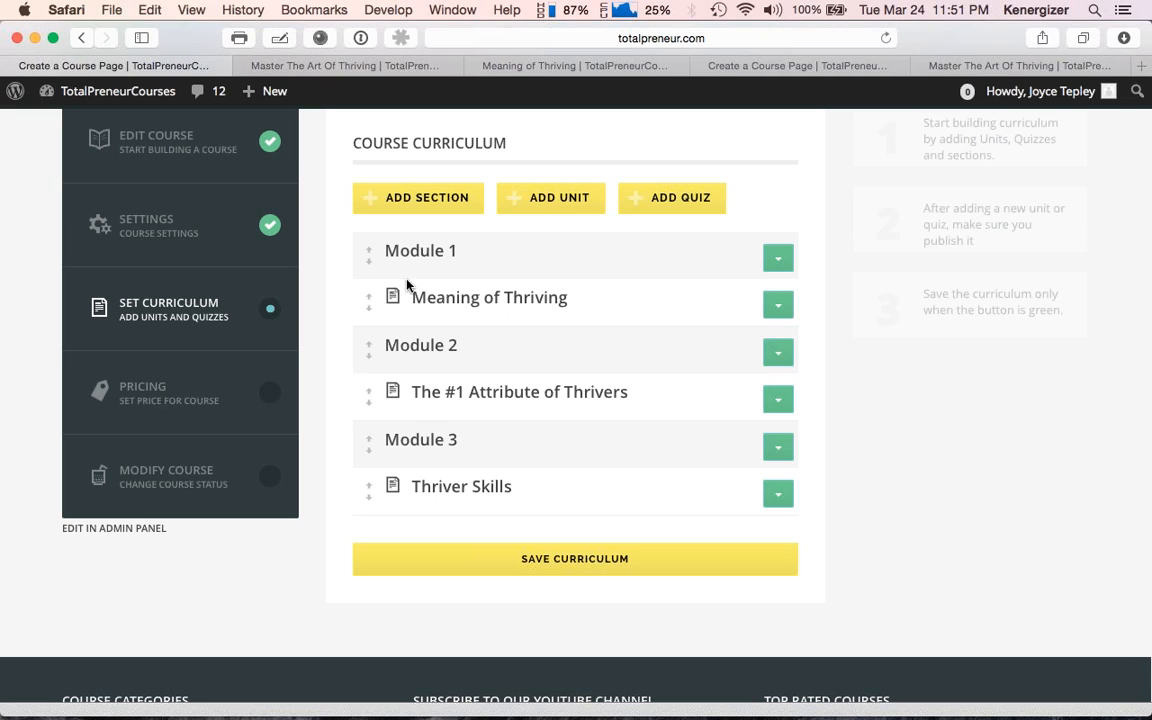
Step: Move Module 1 below Meaning of Thriving and back above it, and save the curriculum over the previous course settings
left_click_drag(366, 258, 432, 368)
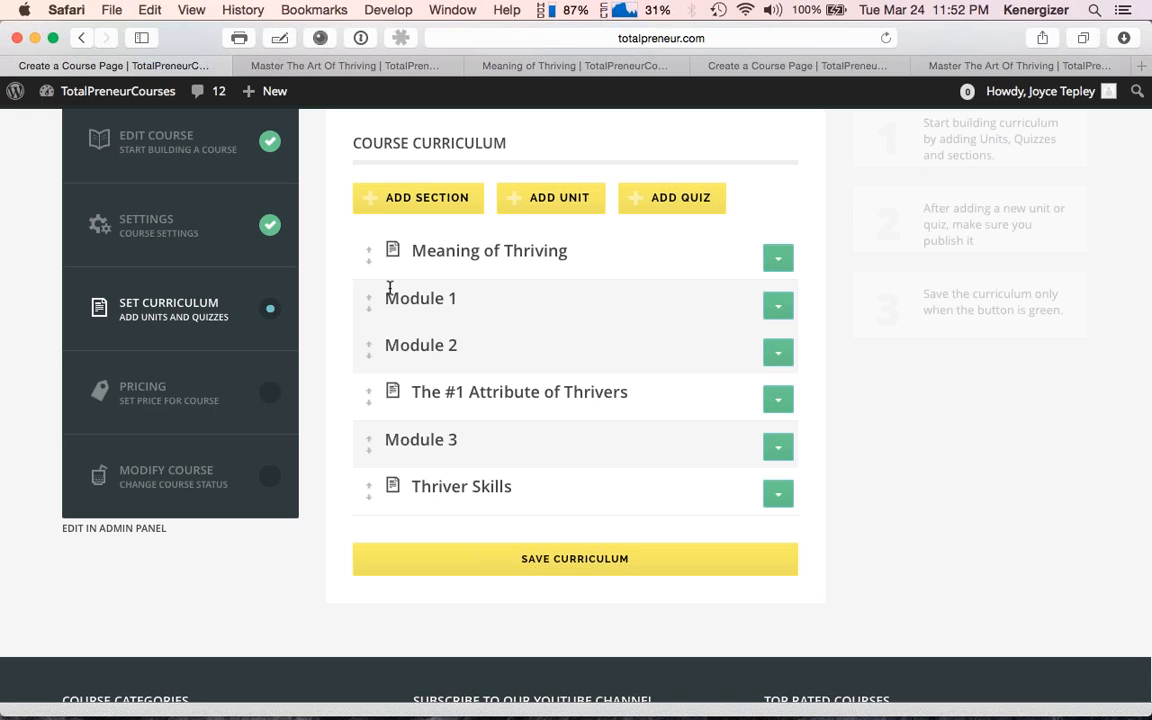
left_click_drag(370, 258, 398, 311)
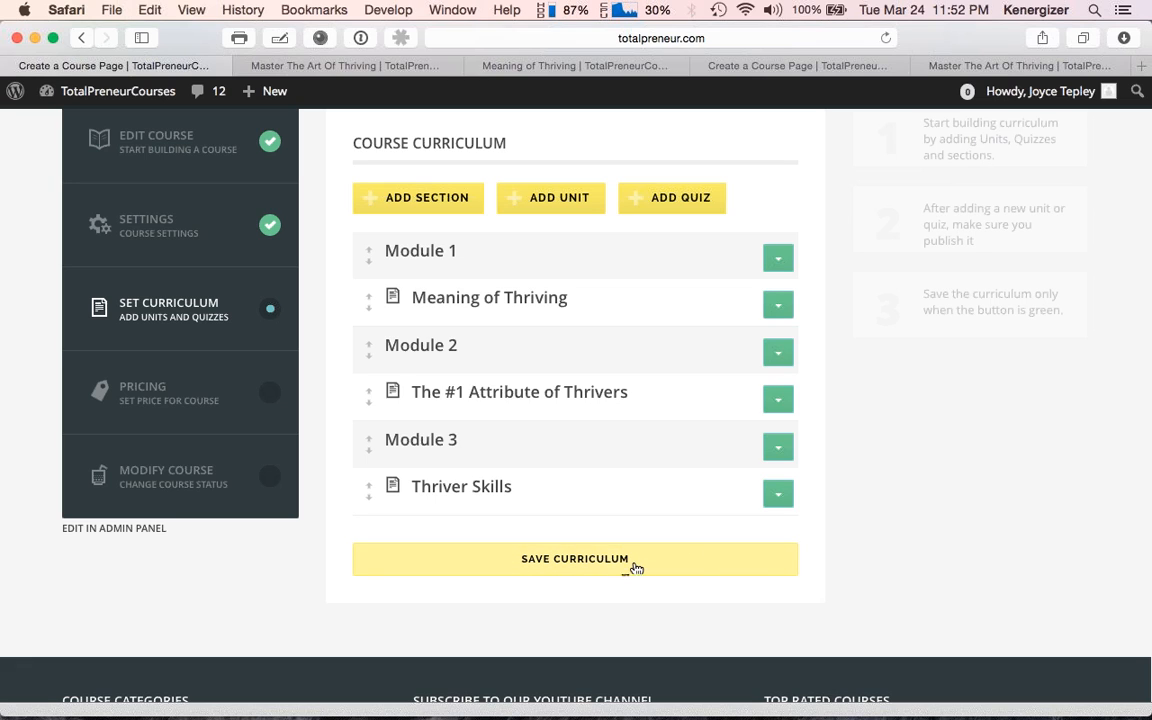
left_click(596, 567)
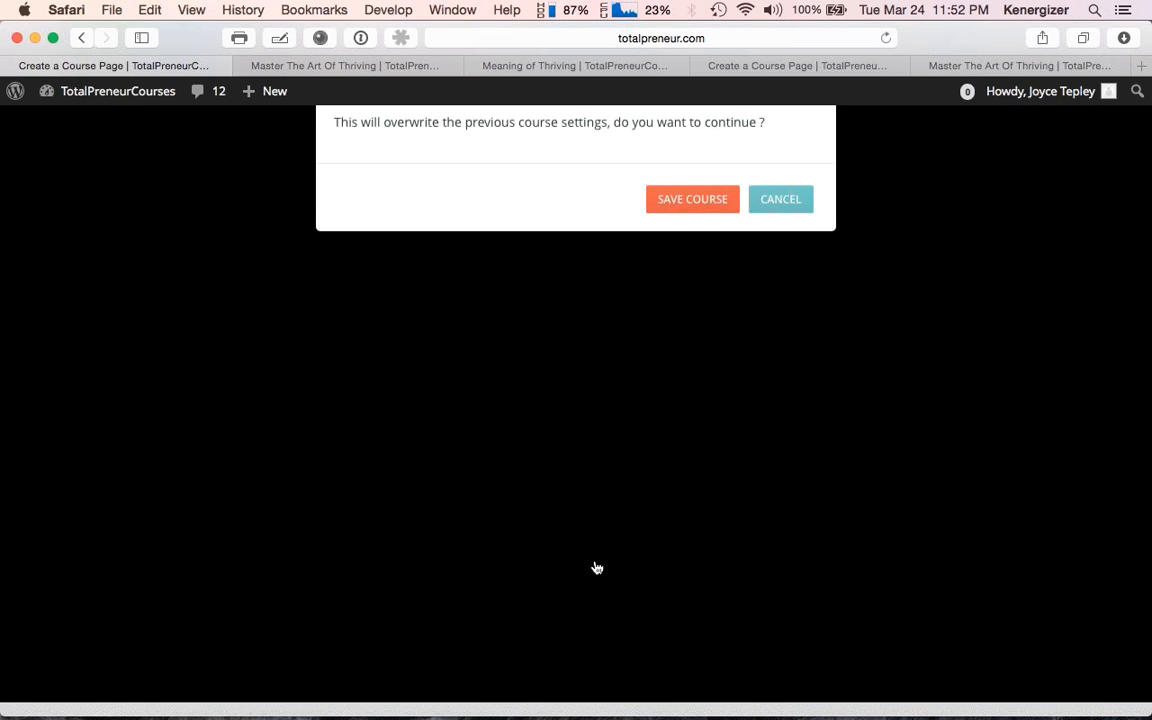
left_click(707, 210)
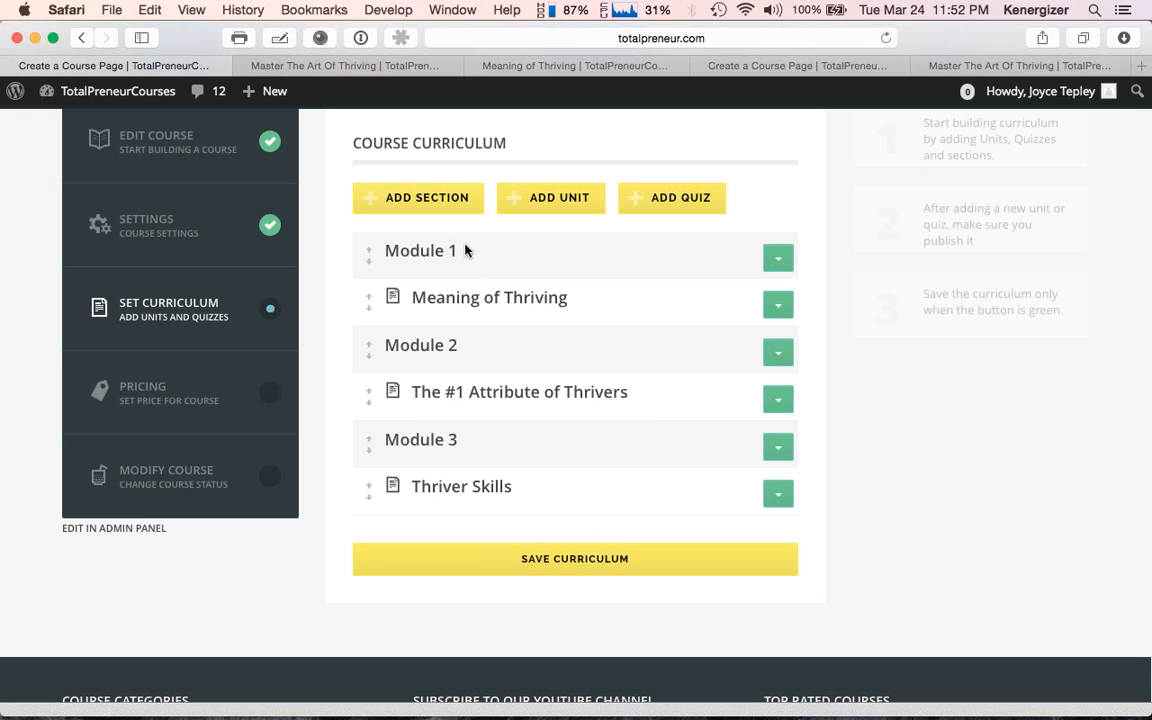
Step: Add an empty unit entry at the end of the curriculum, view its unit choices, and remove the entry
left_click(508, 196)
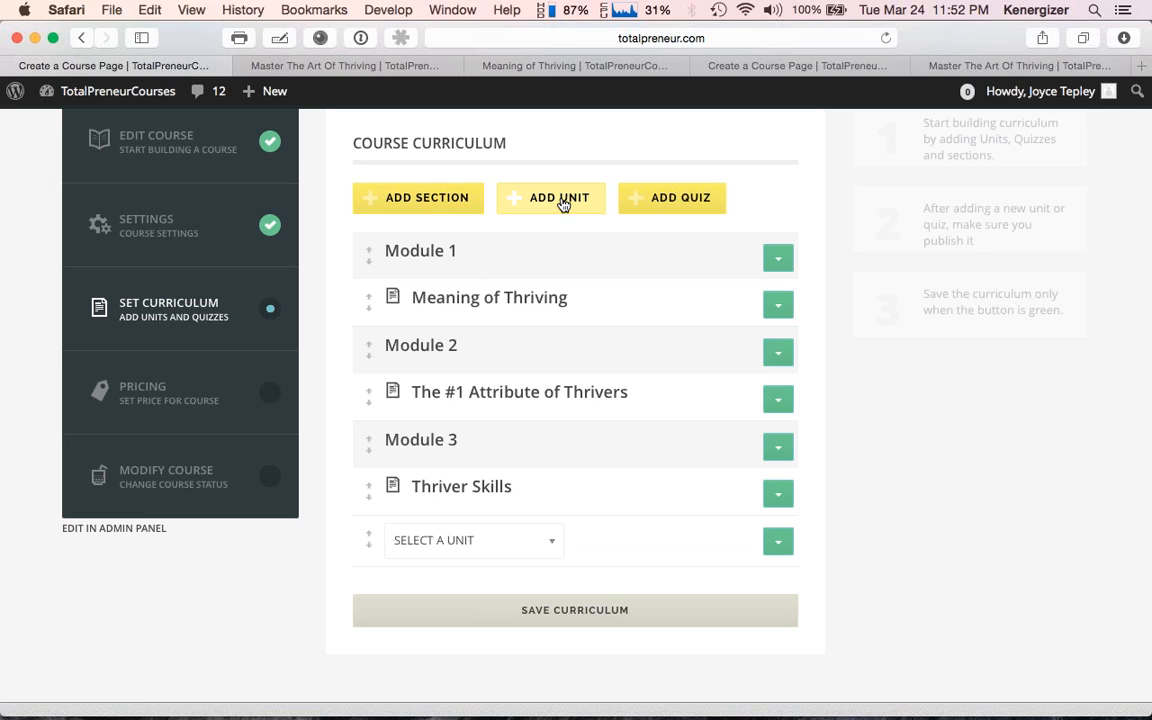
left_click(546, 543)
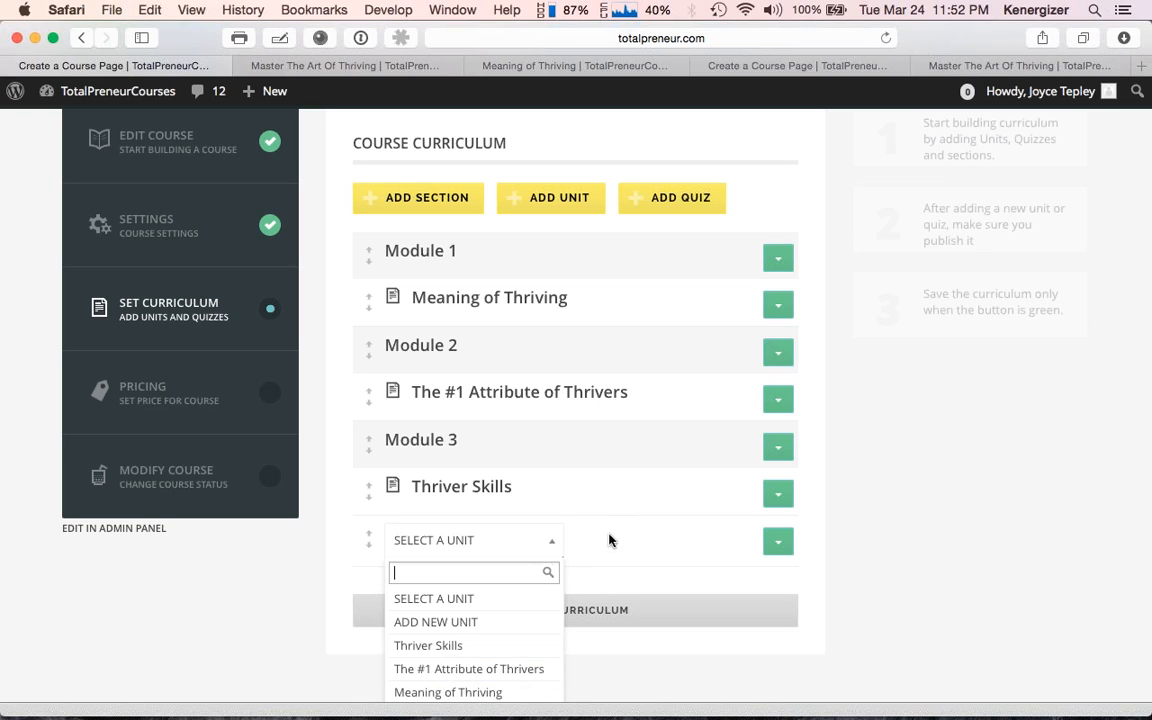
left_click(584, 543)
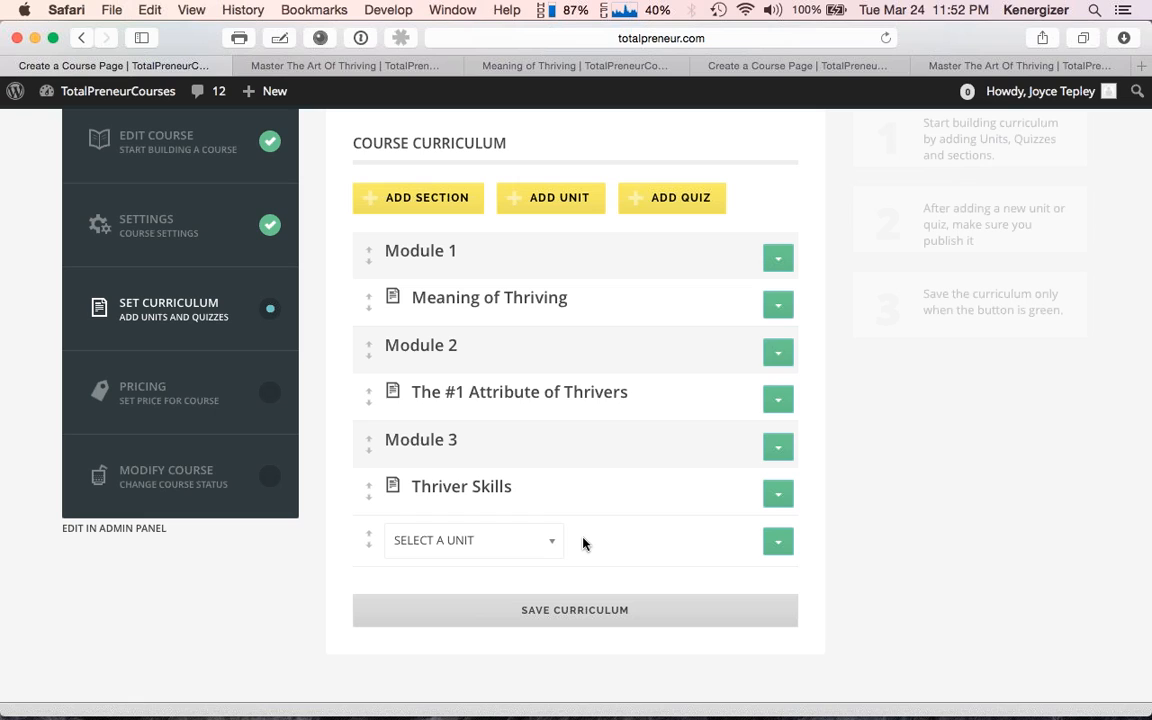
left_click(785, 544)
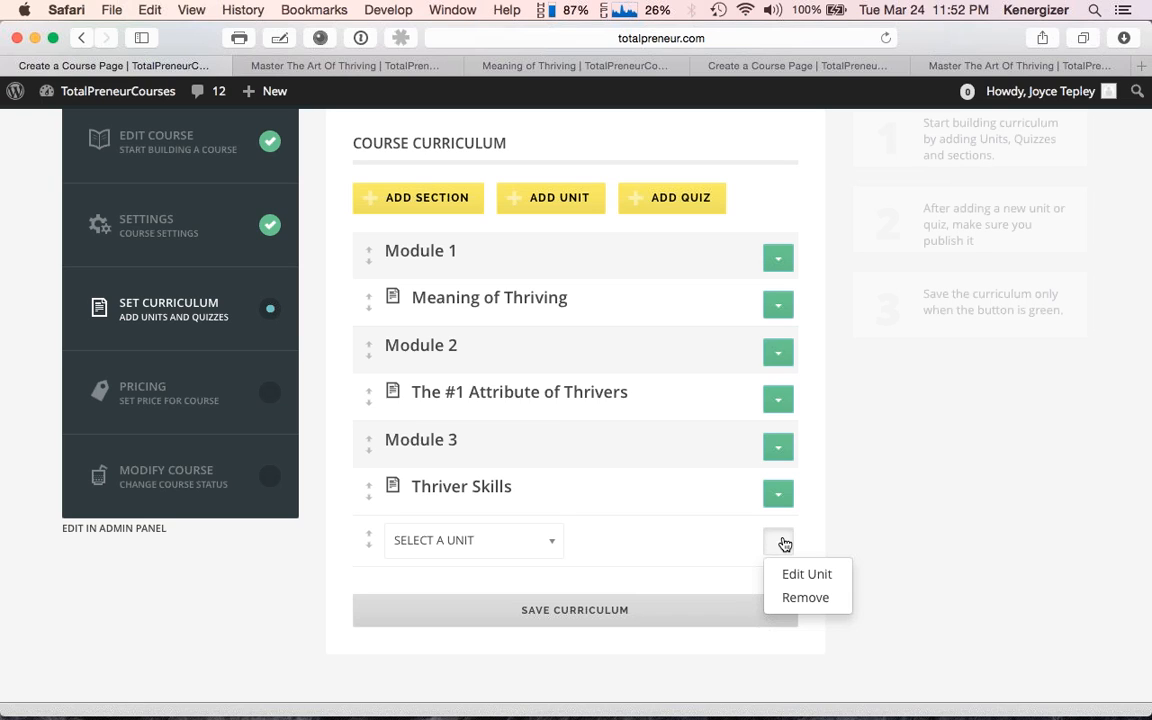
left_click(803, 597)
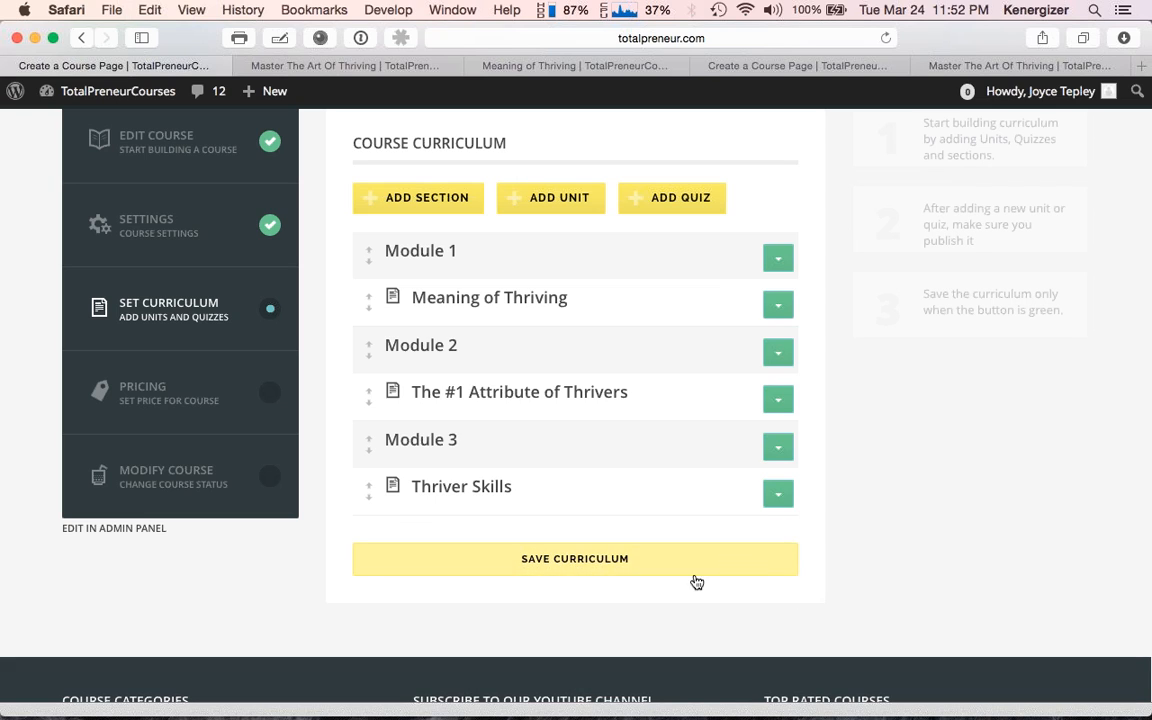
Step: Save the curriculum over the previous course settings and show the course's pricing
left_click(617, 561)
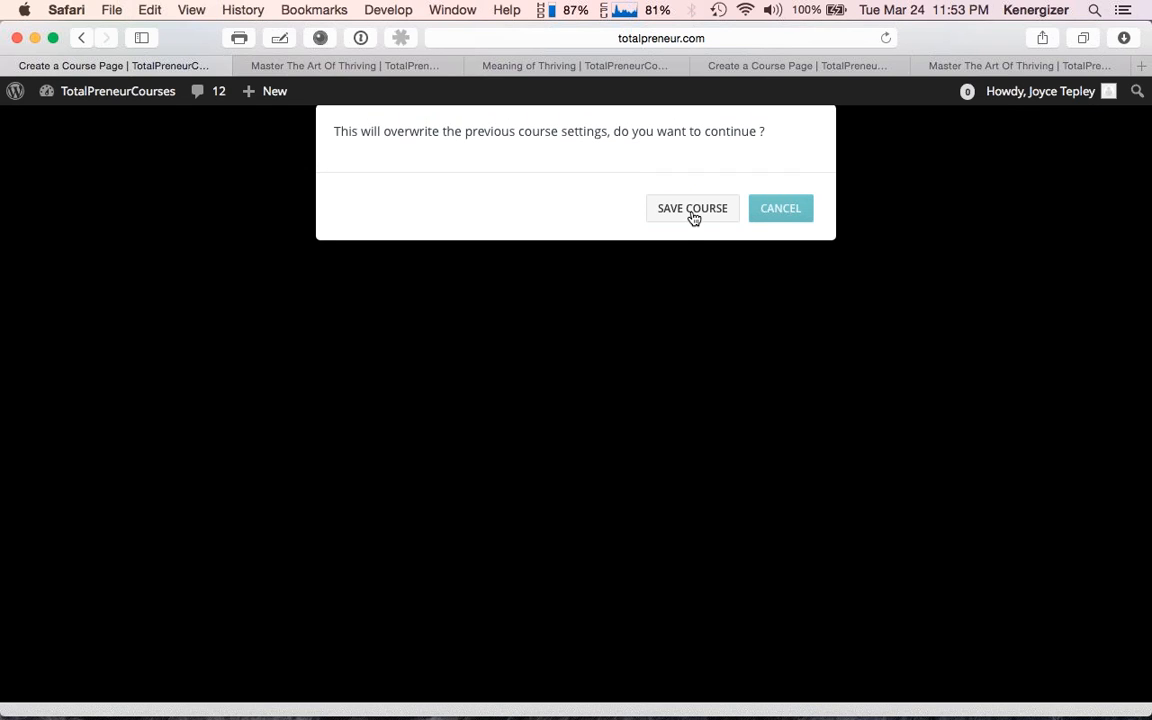
left_click(693, 210)
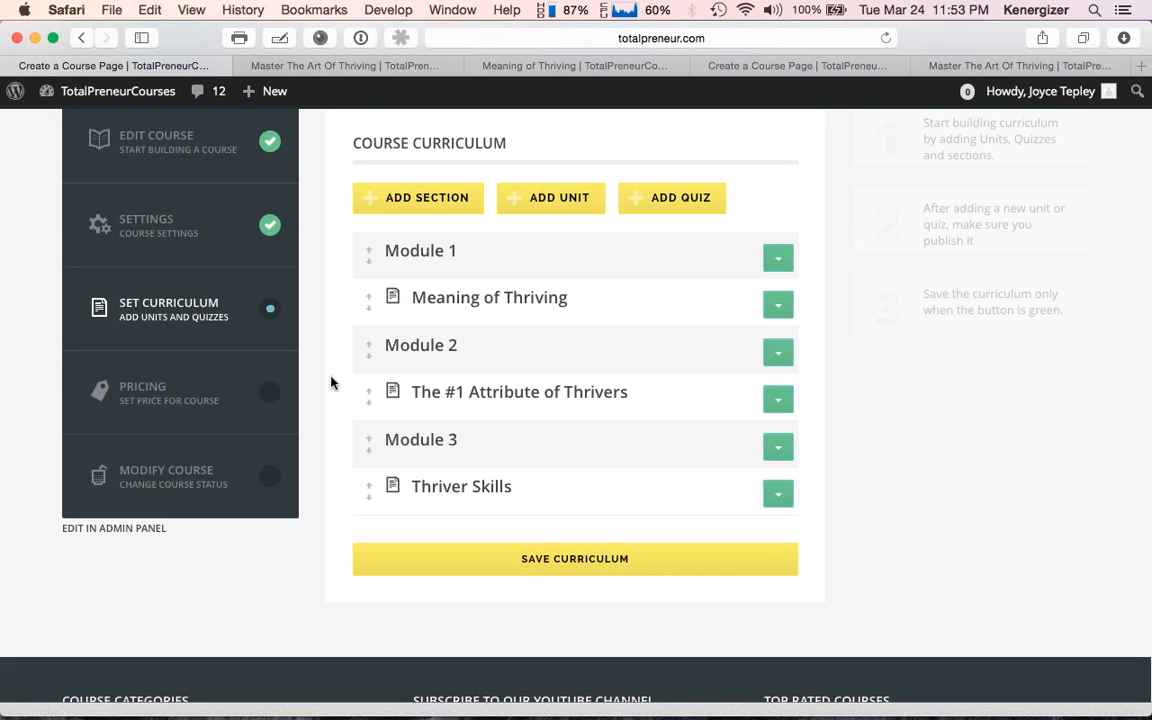
left_click(188, 400)
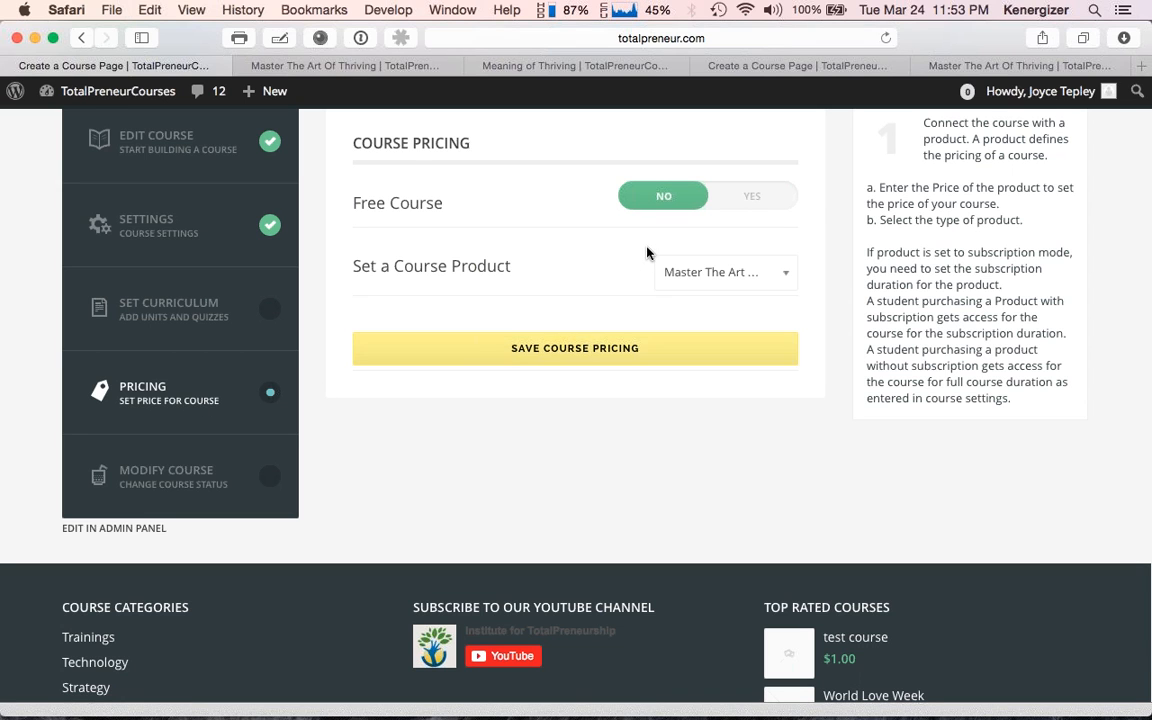
Step: Check the course product choices, keep Master The Art Of Thriving selected, and save the course pricing
scroll(600, 305, "up", 1)
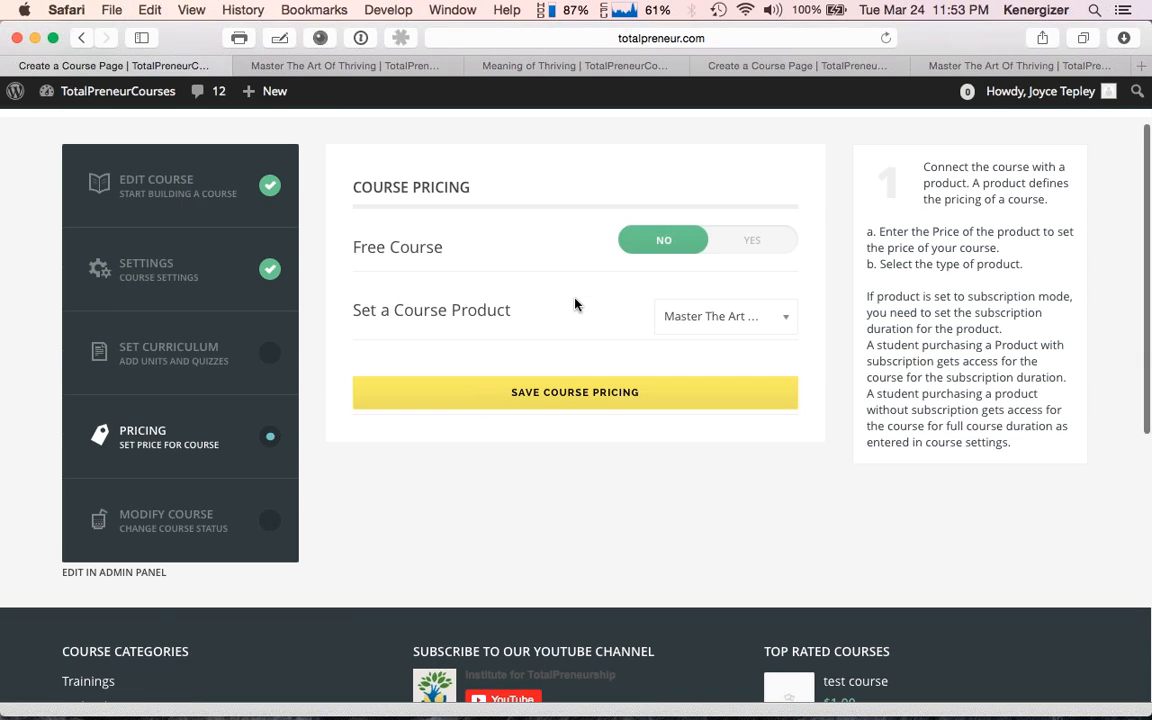
scroll(580, 330, "up", 1)
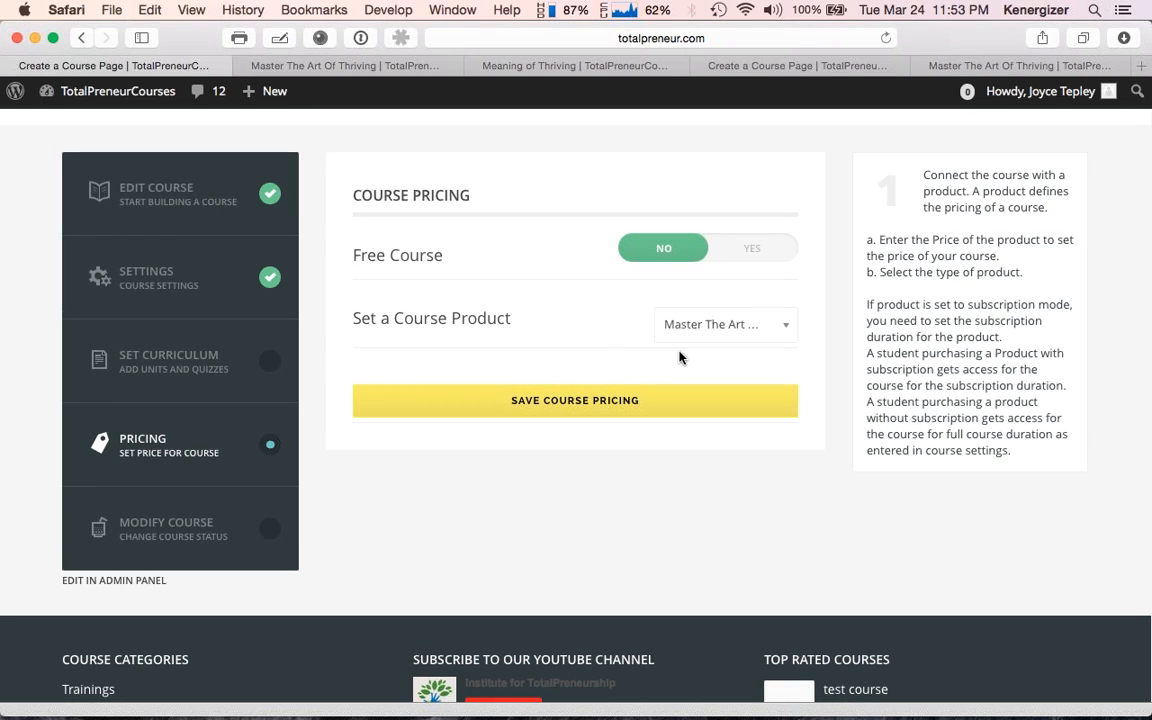
left_click(786, 335)
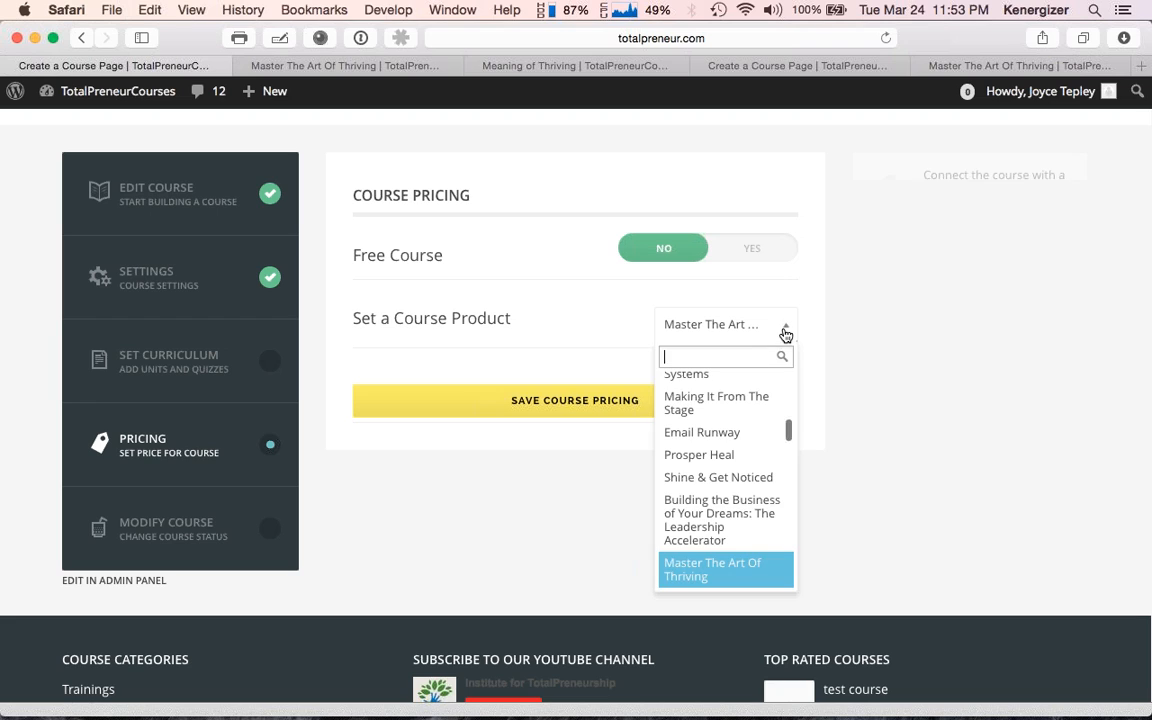
left_click(610, 351)
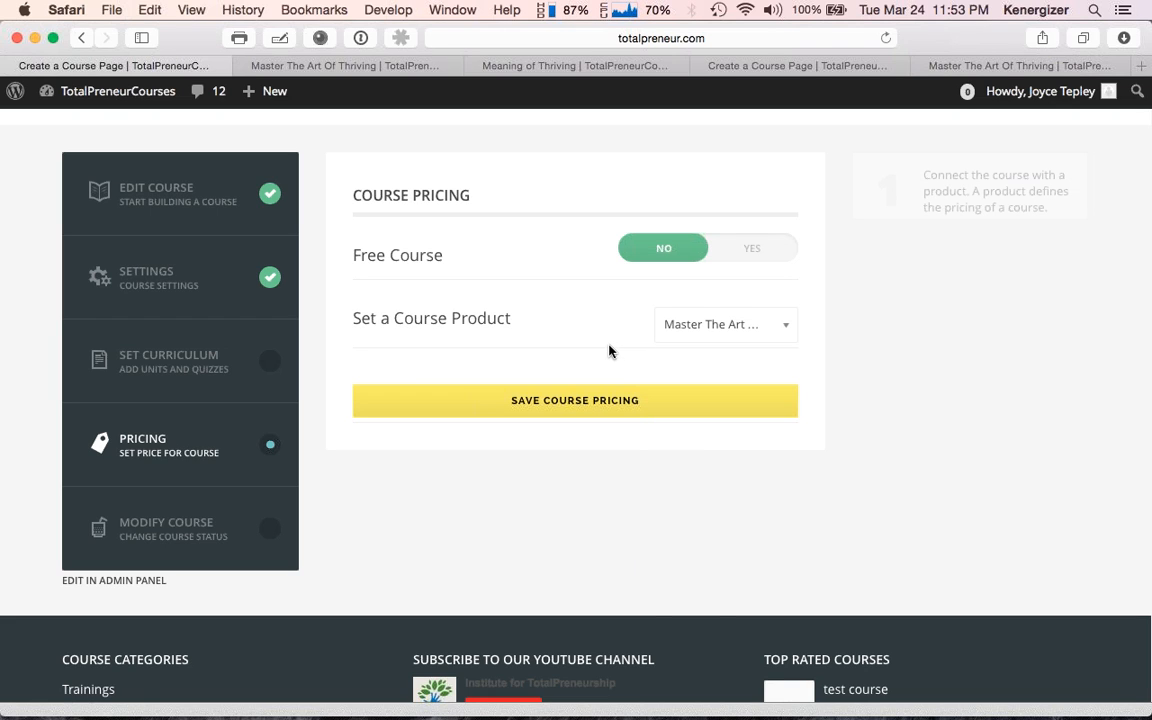
left_click(581, 403)
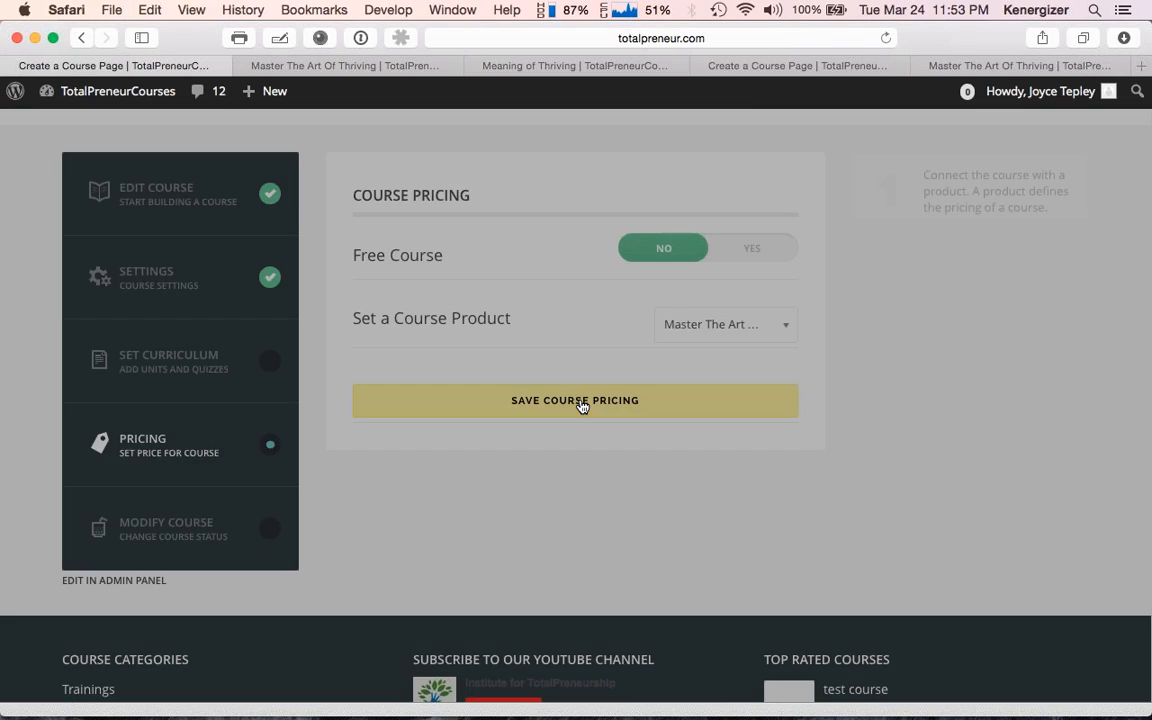
left_click(698, 211)
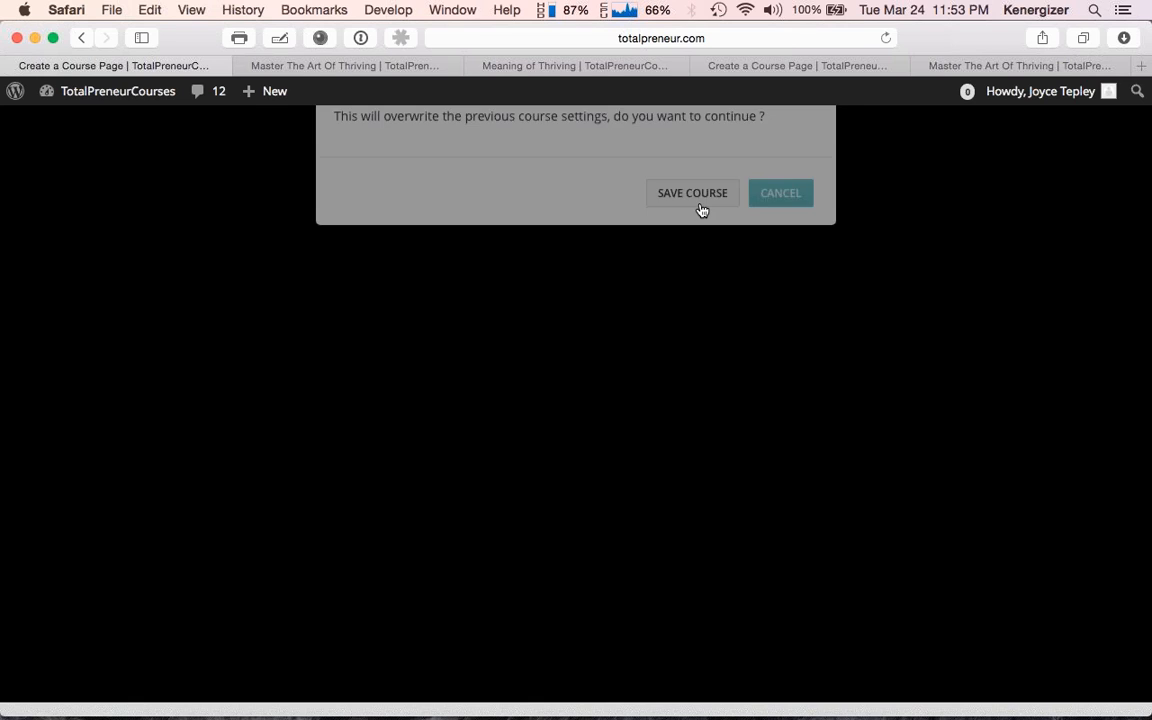
Step: View the course status options under Modify Course, and return to the course's title and description details
left_click(187, 535)
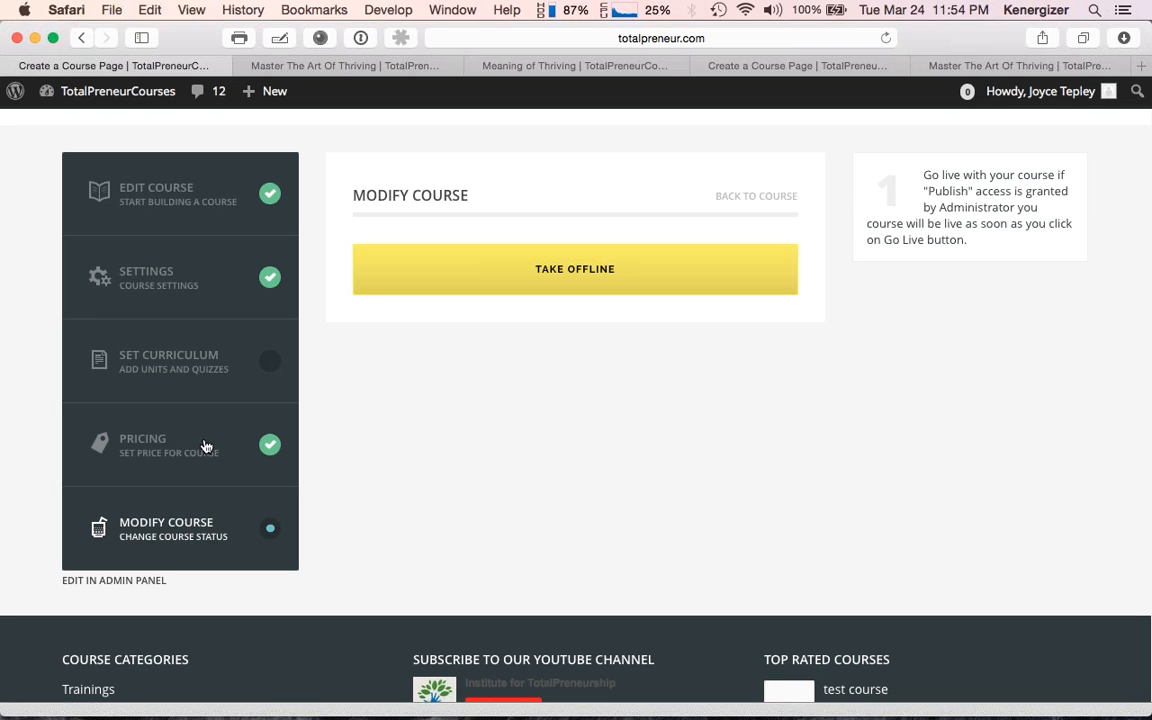
left_click(175, 199)
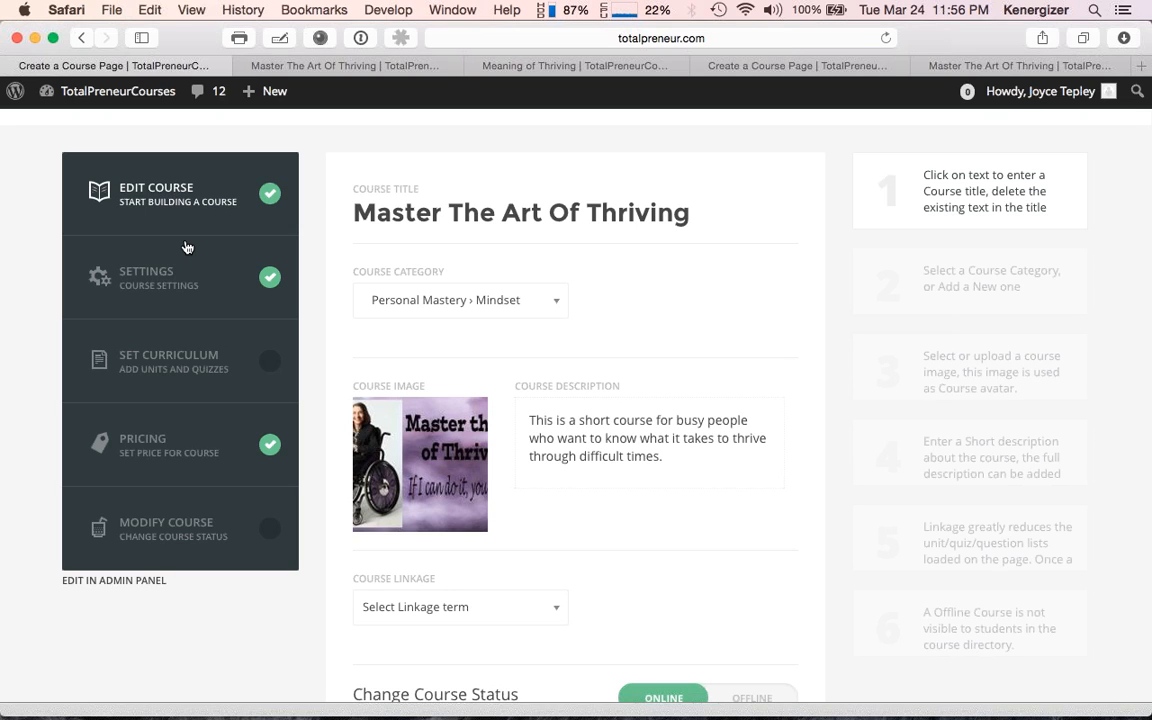
scroll(216, 430, "up", 2)
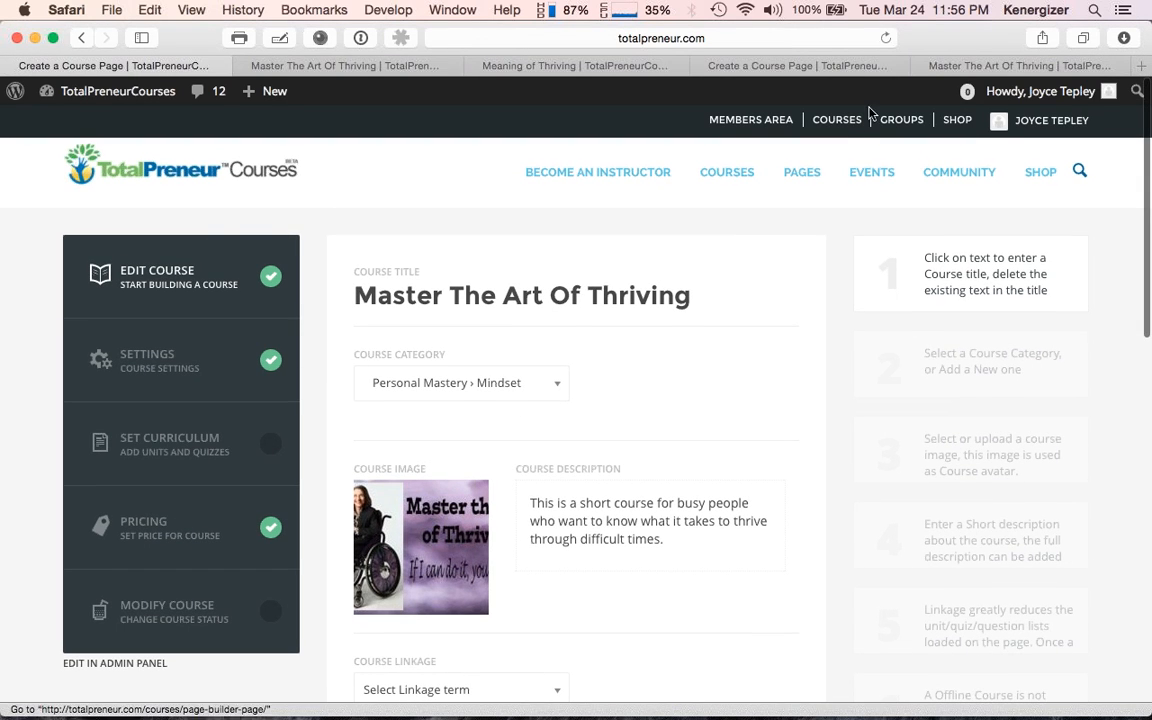
Step: Switch past the Meaning of Thriving page to the other course creation page and open the Course Directory from there
left_click(583, 65)
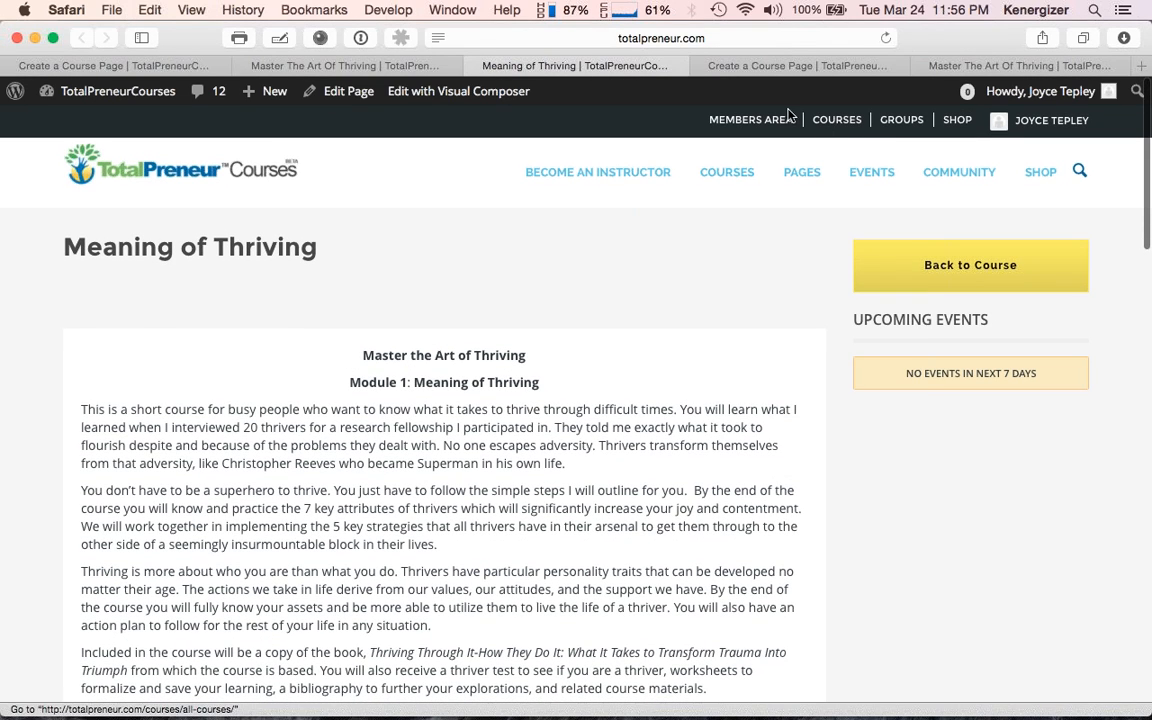
left_click(736, 67)
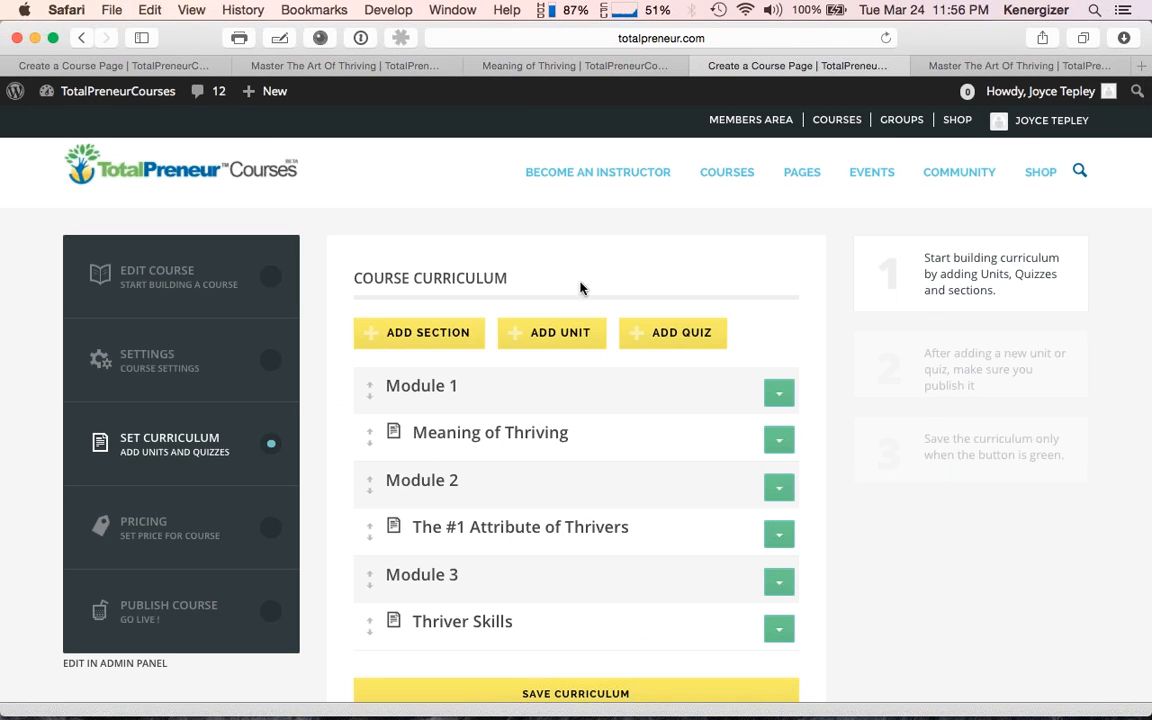
mouse_move(737, 177)
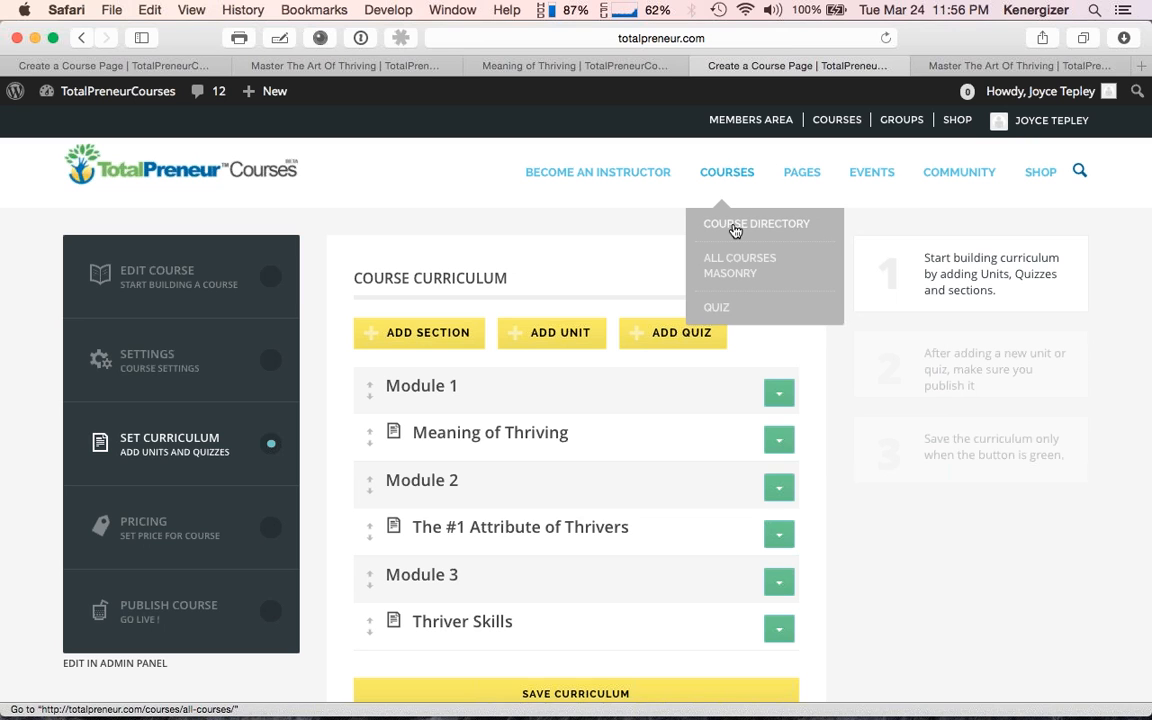
left_click(735, 231)
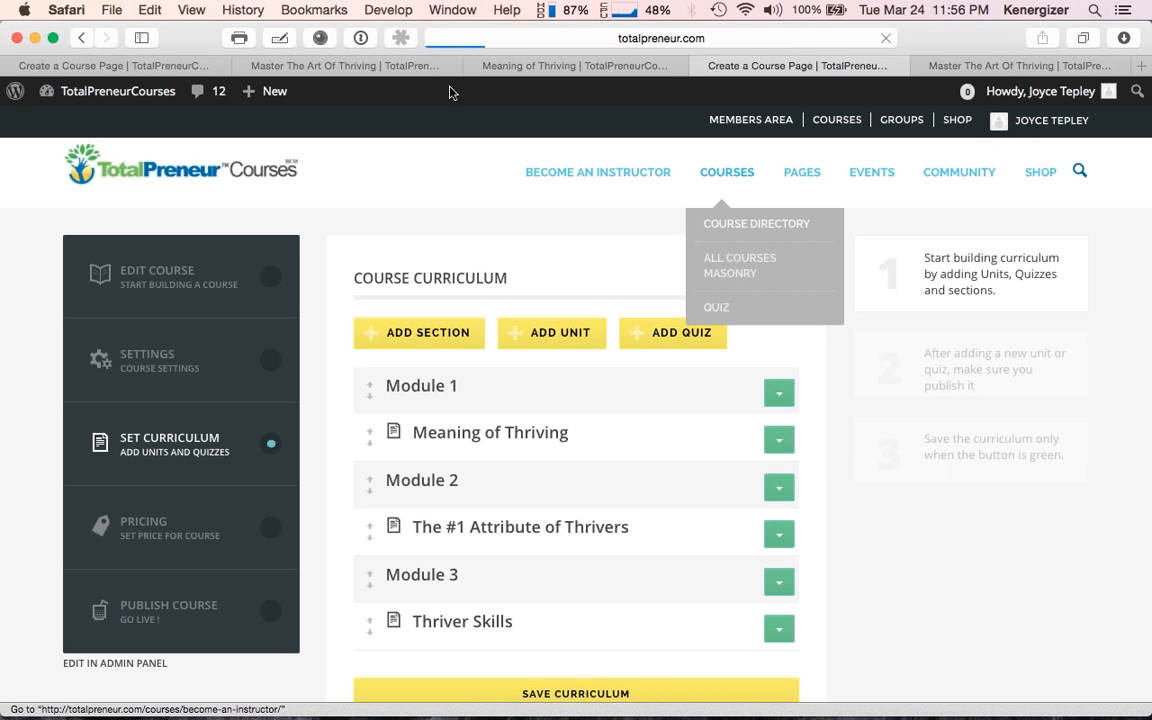
Step: Switch to the Master The Art Of Thriving course page and examine its short description, full description and side details
left_click(405, 66)
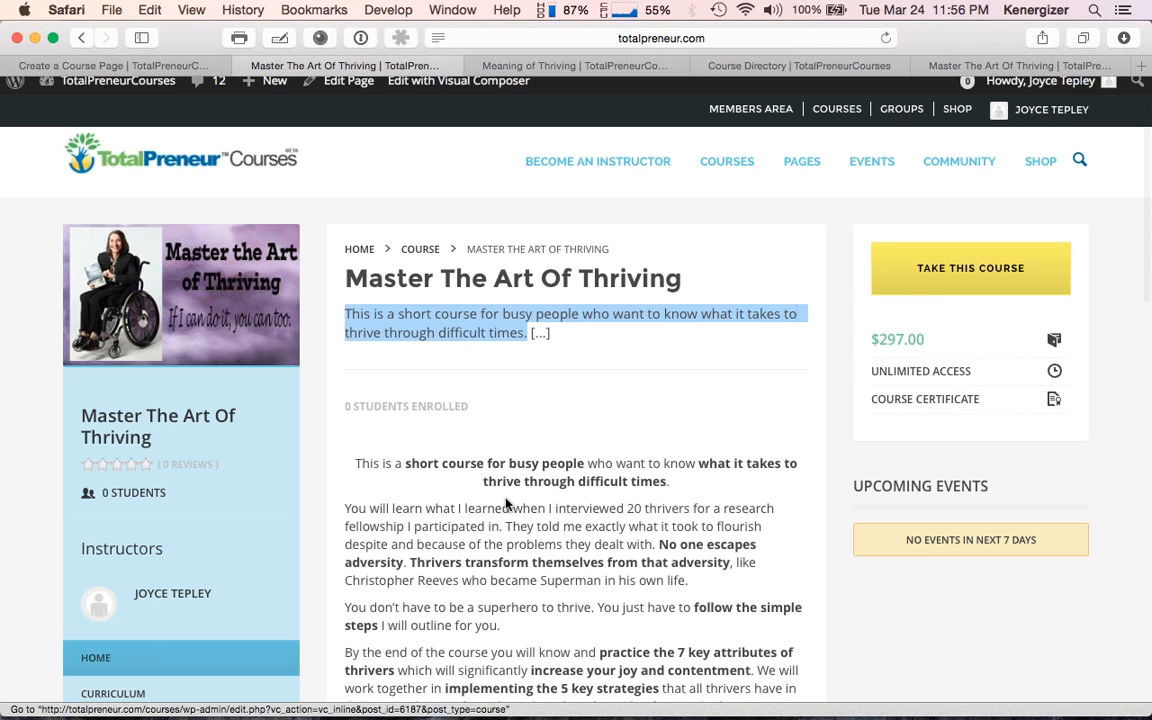
left_click(571, 445)
scroll(509, 429, "down", 3)
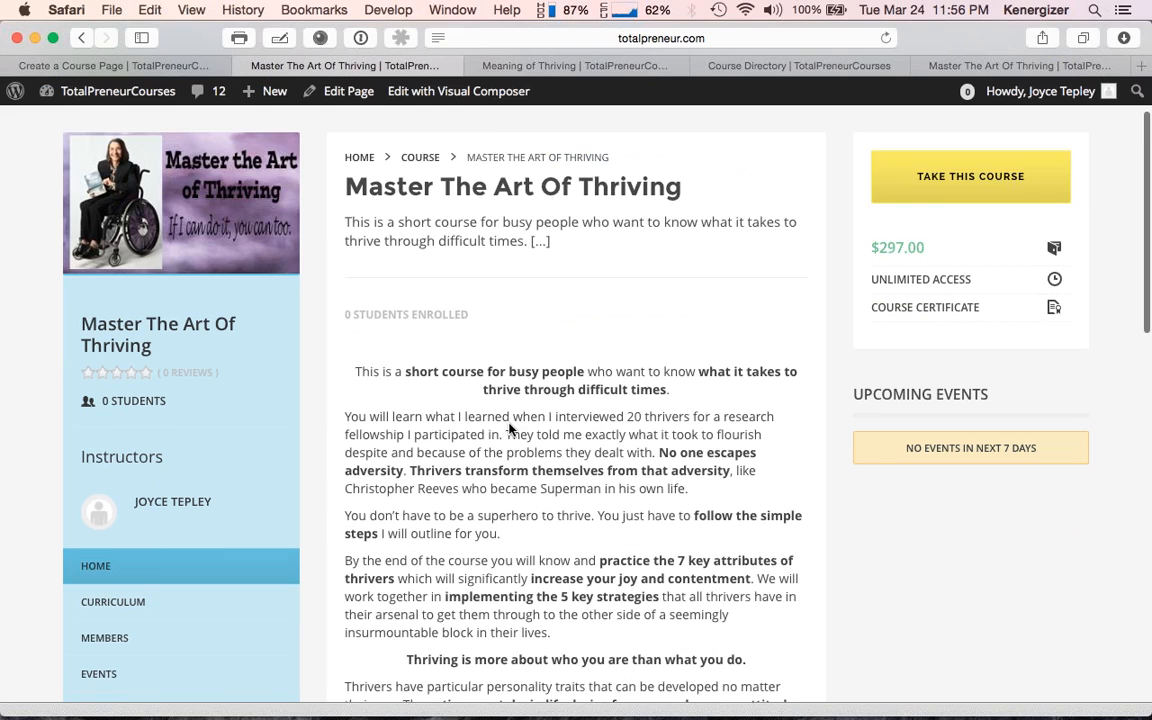
scroll(509, 429, "up", 3)
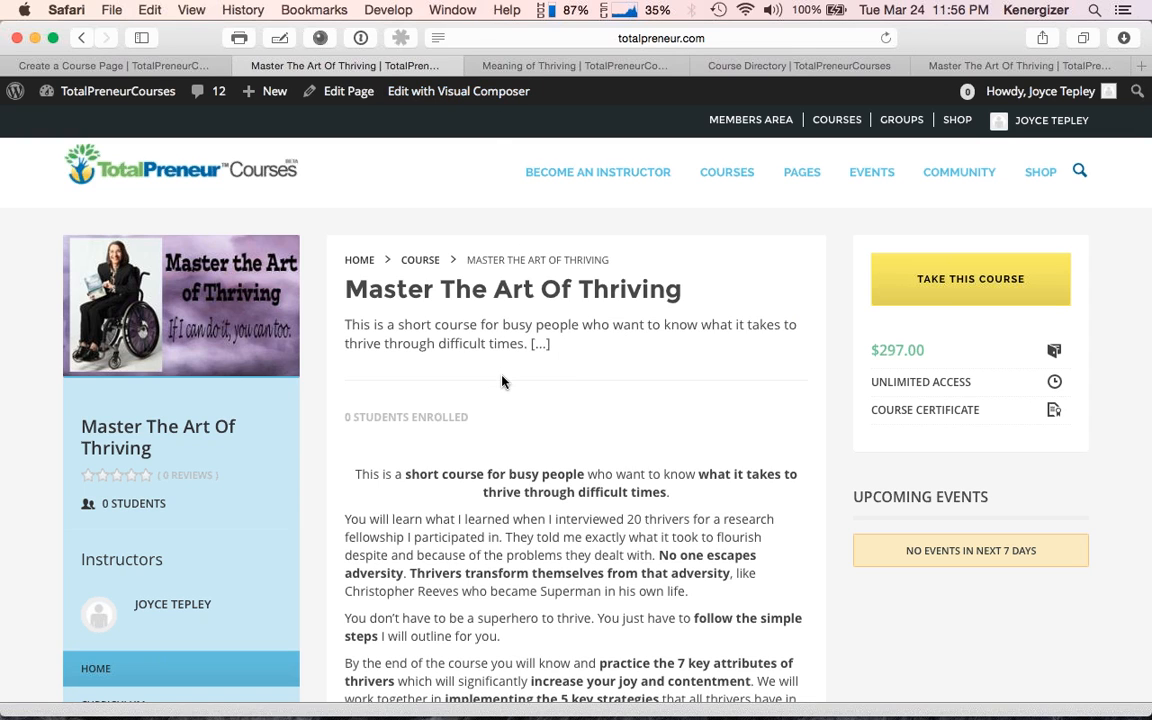
scroll(501, 378, "down", 3)
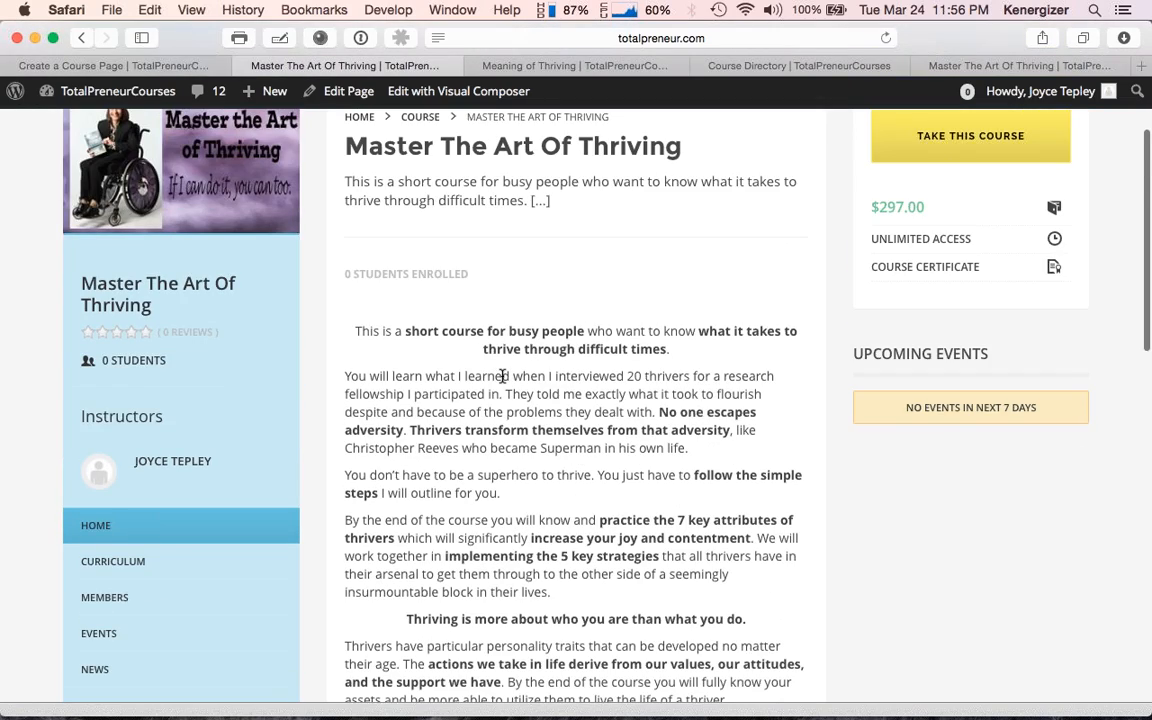
scroll(360, 333, "down", 5)
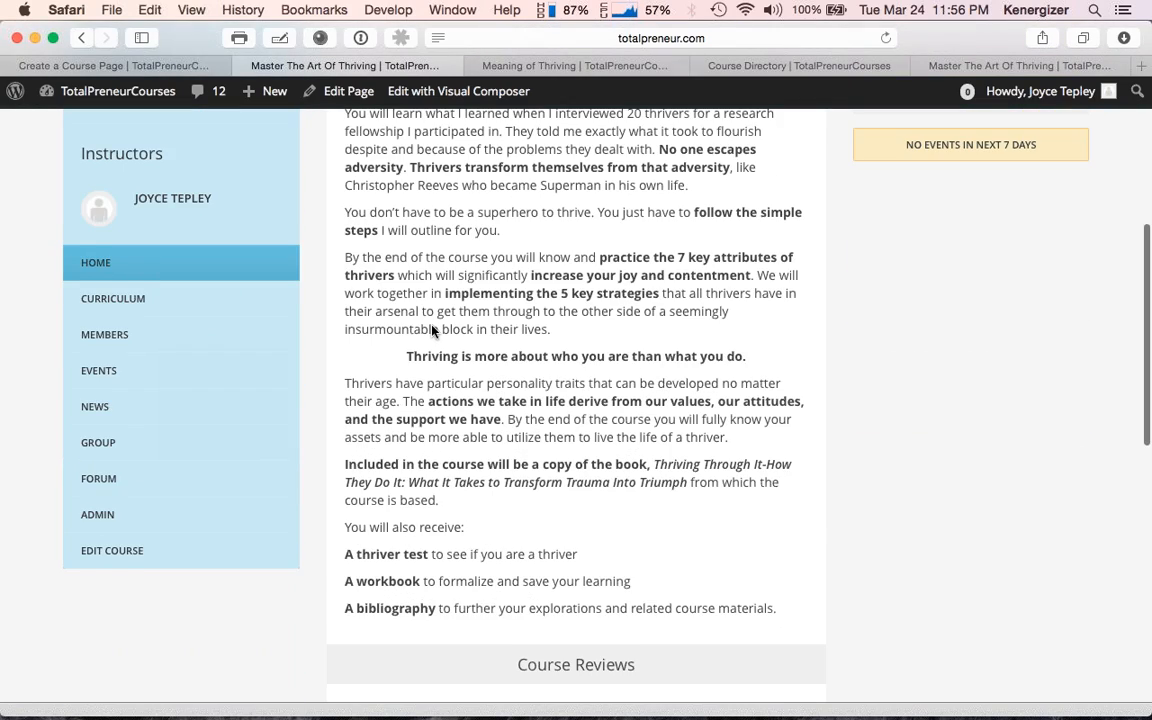
scroll(433, 331, "up", 1)
scroll(433, 331, "down", 1)
scroll(433, 331, "up", 10)
Step: Open the Master The Art Of Thriving course page for editing with Visual Composer and look over its content blocks
left_click(458, 91)
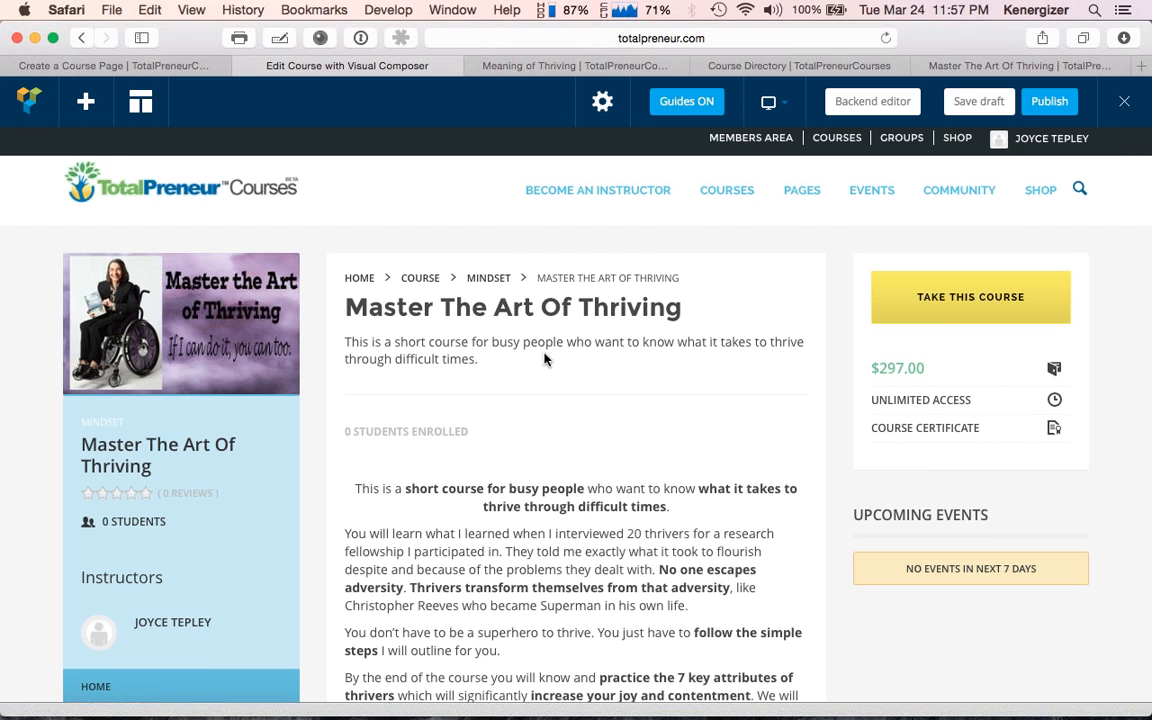
scroll(597, 363, "down", 3)
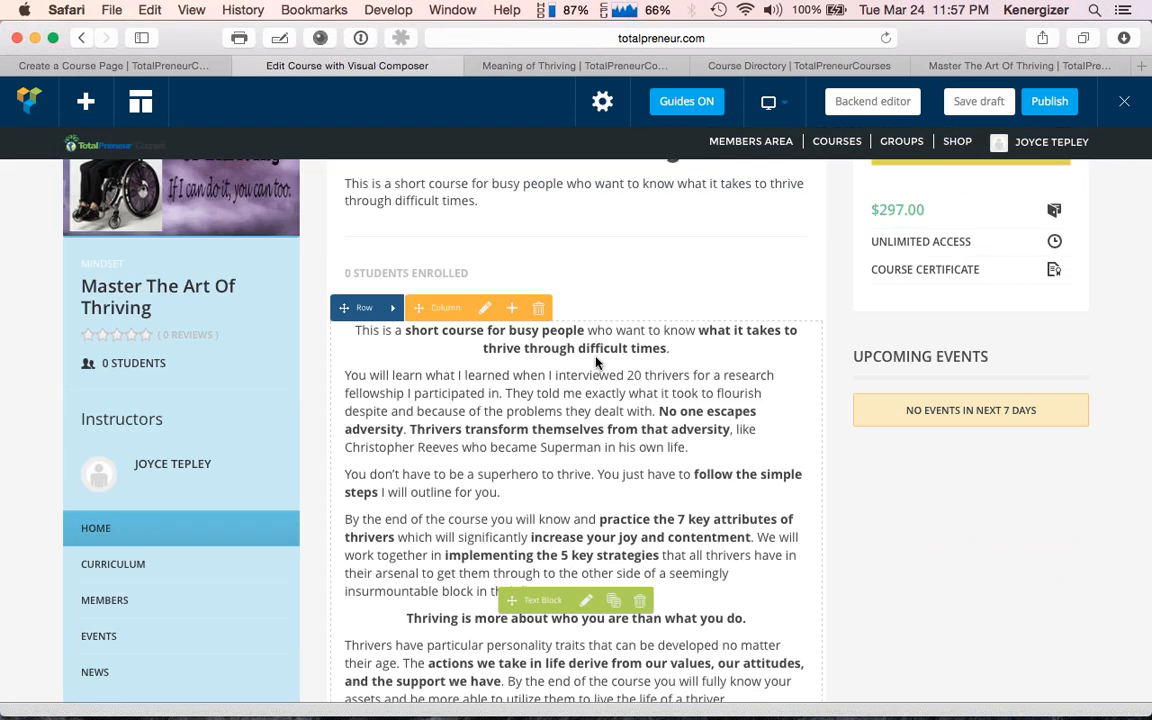
scroll(600, 364, "up", 1)
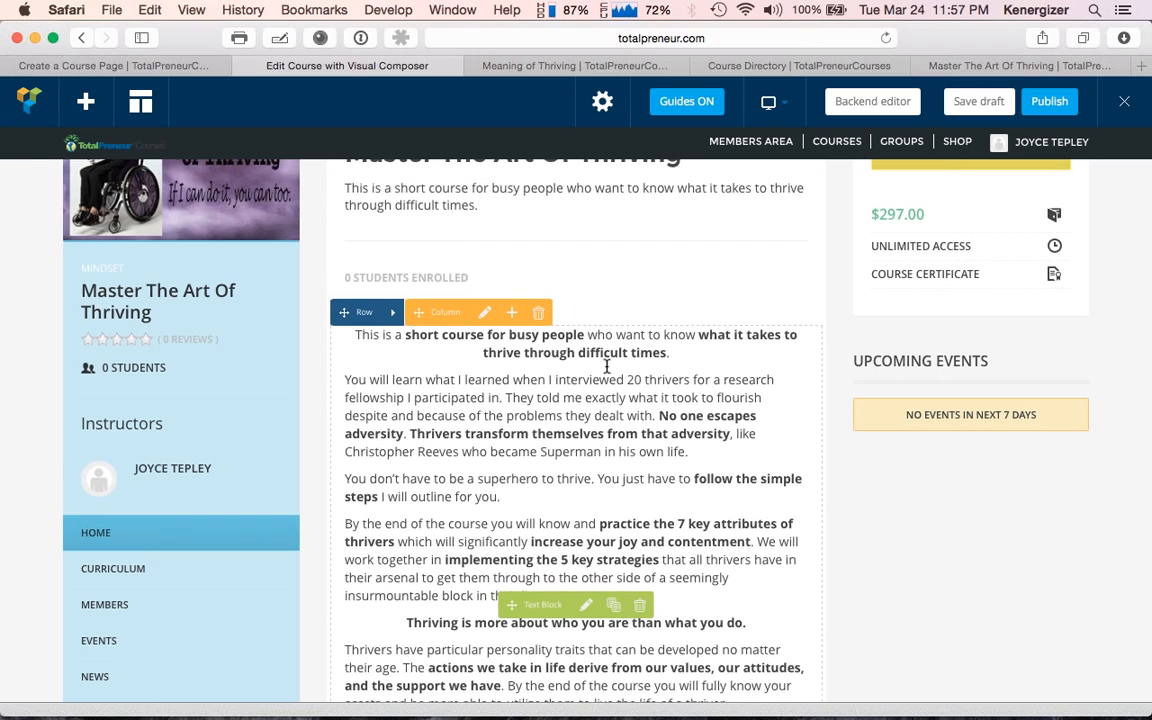
scroll(606, 366, "up", 3)
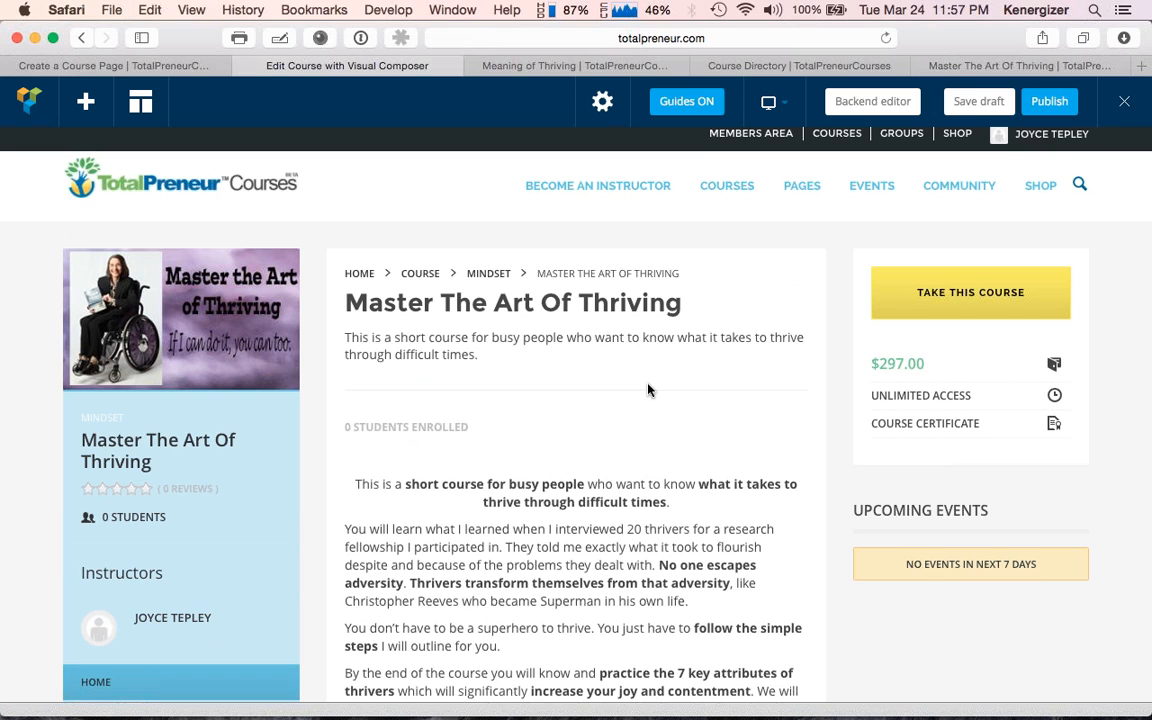
scroll(648, 390, "down", 3)
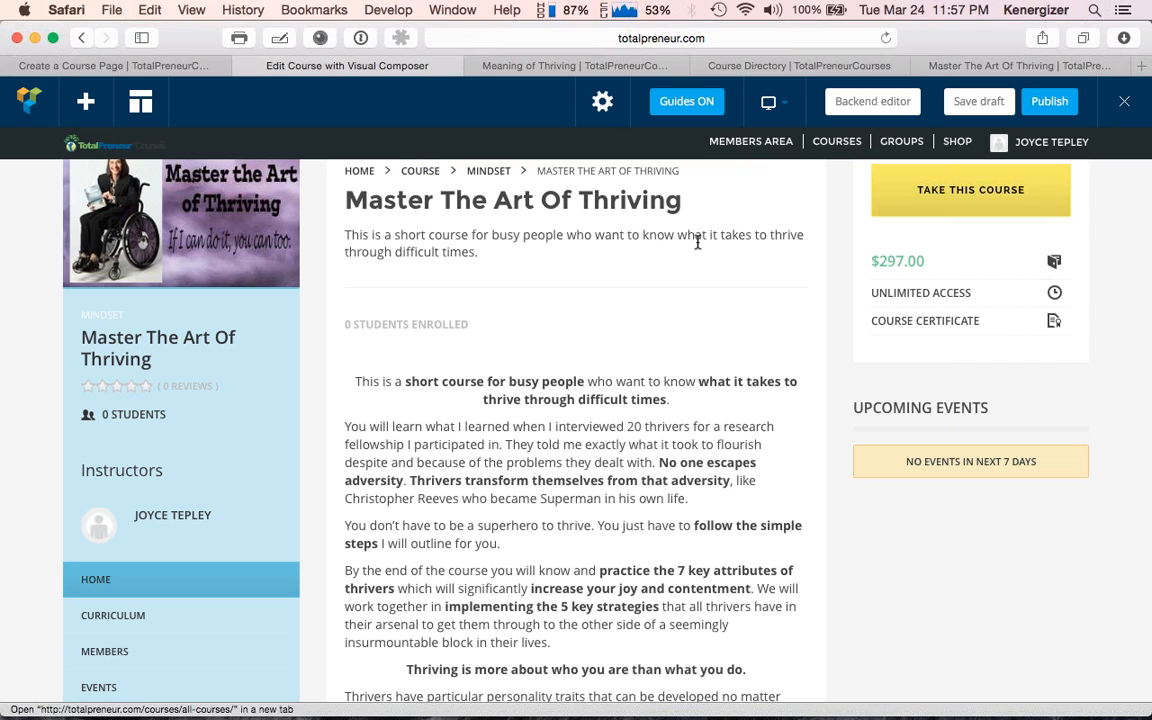
Step: Open the settings of the text block that holds the course's full description for editing
scroll(598, 373, "up", 1)
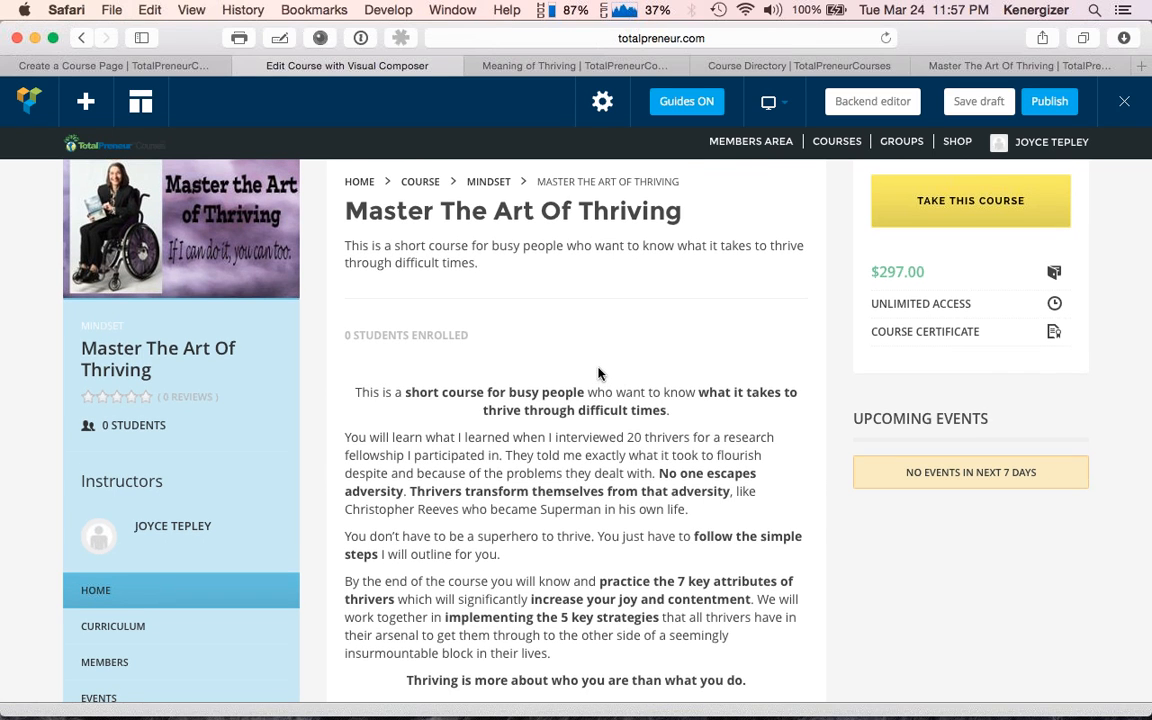
mouse_move(648, 390)
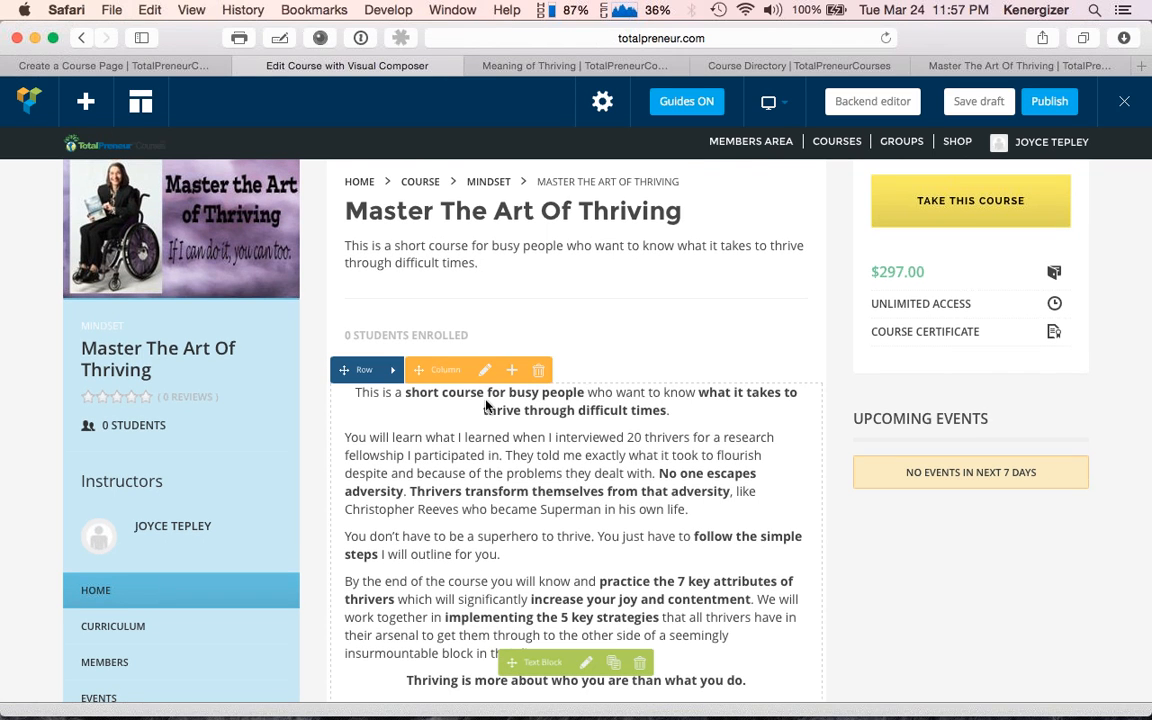
scroll(573, 475, "down", 3)
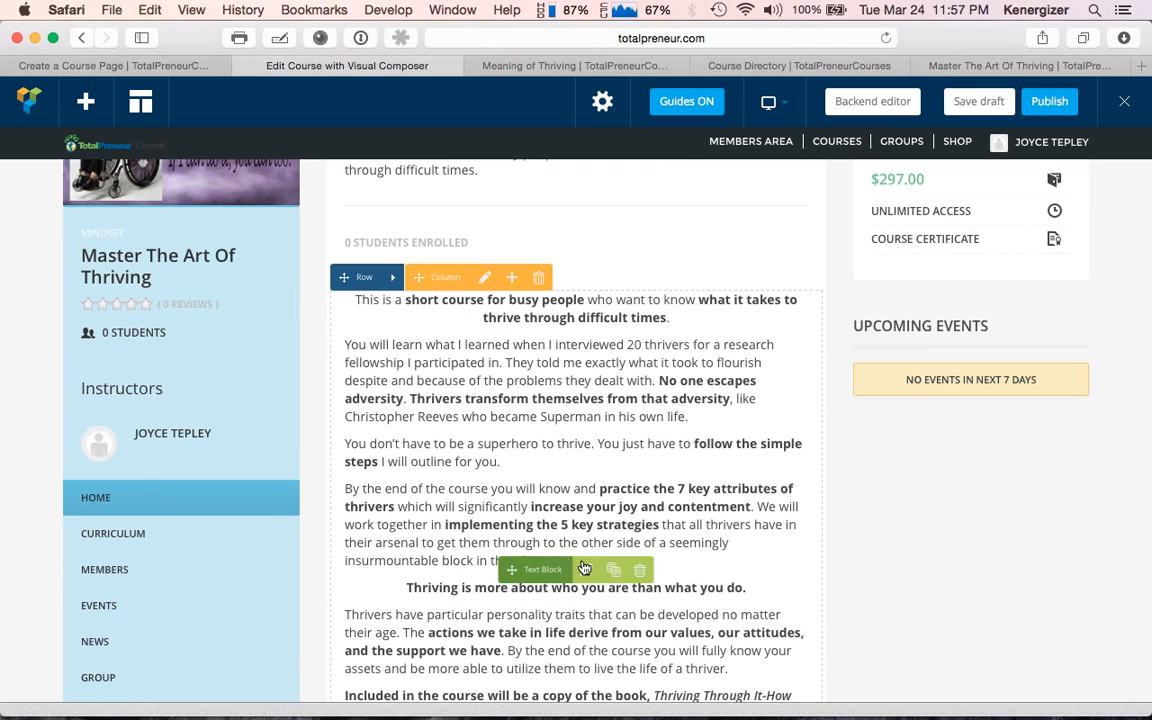
scroll(584, 433, "down", 1)
scroll(584, 433, "up", 3)
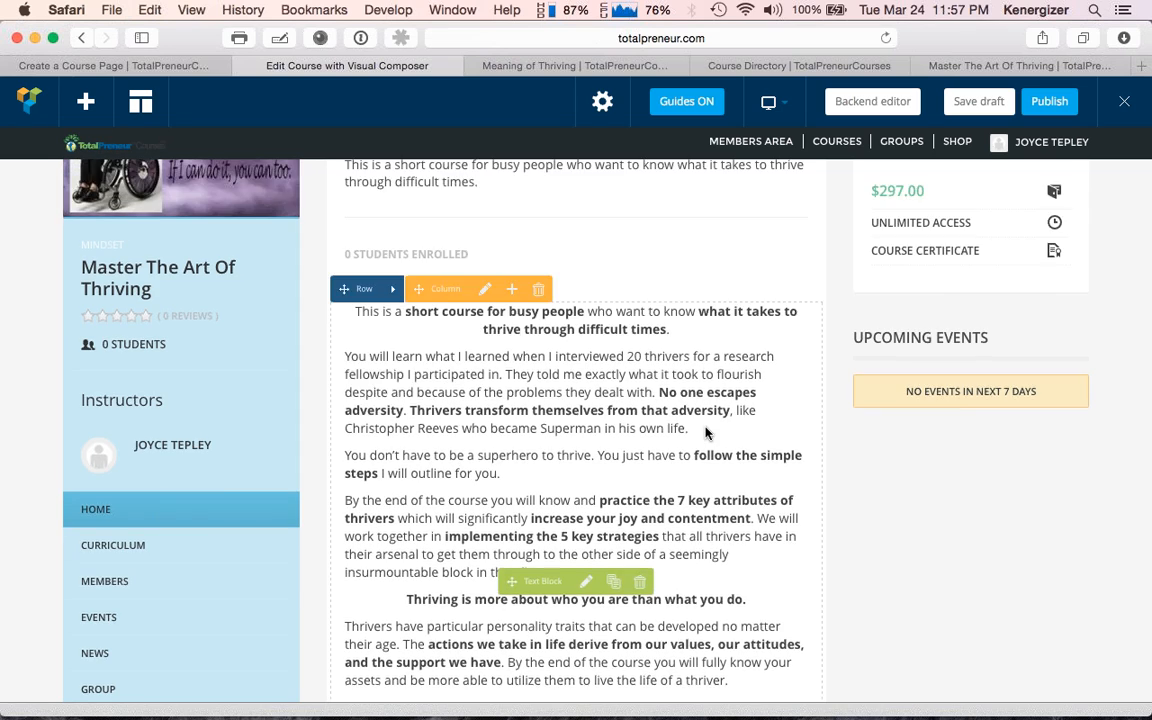
scroll(584, 470, "down", 5)
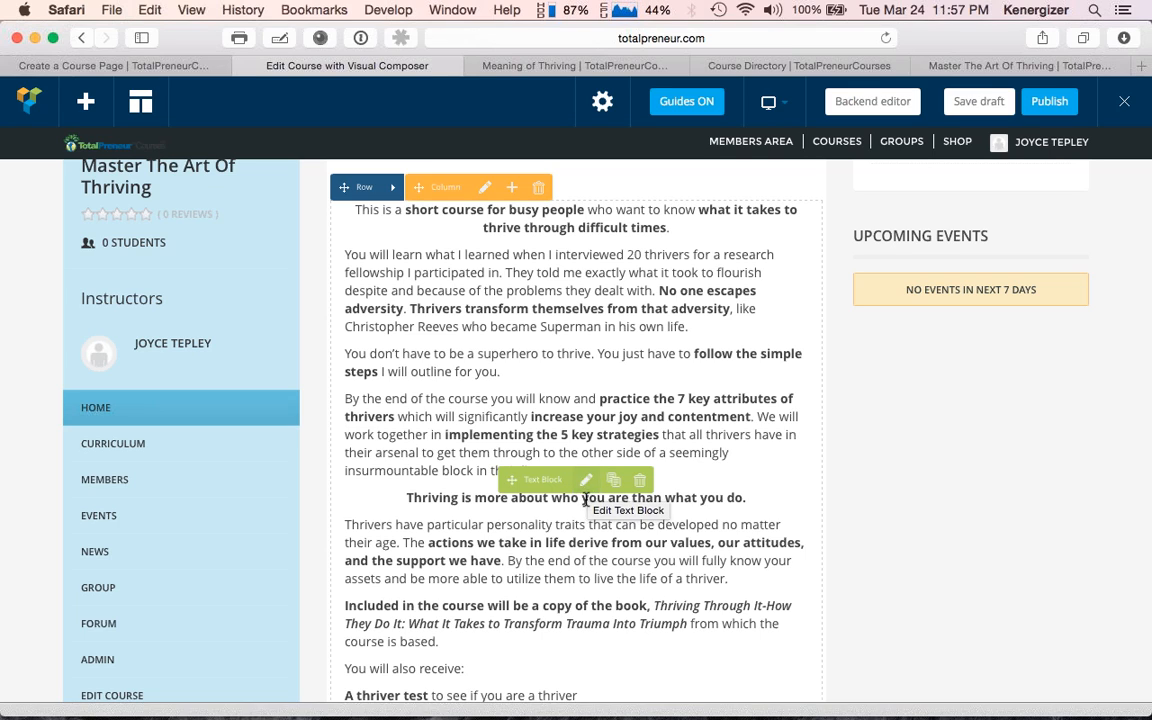
left_click(586, 481)
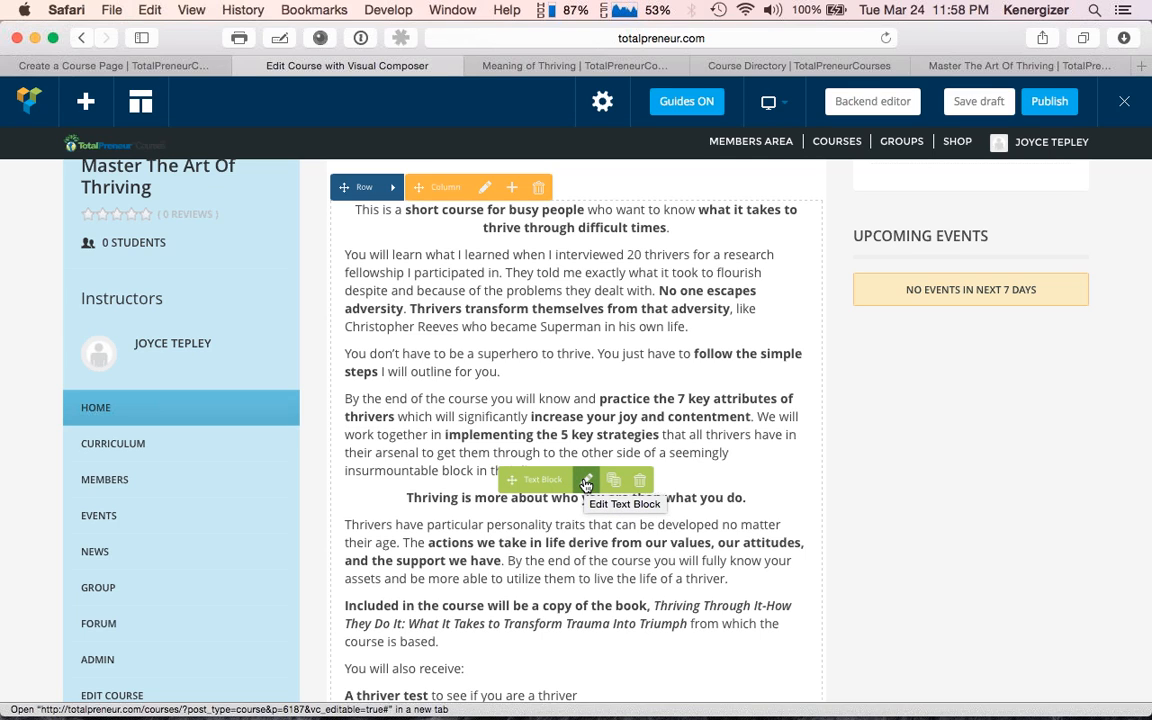
left_click(586, 481)
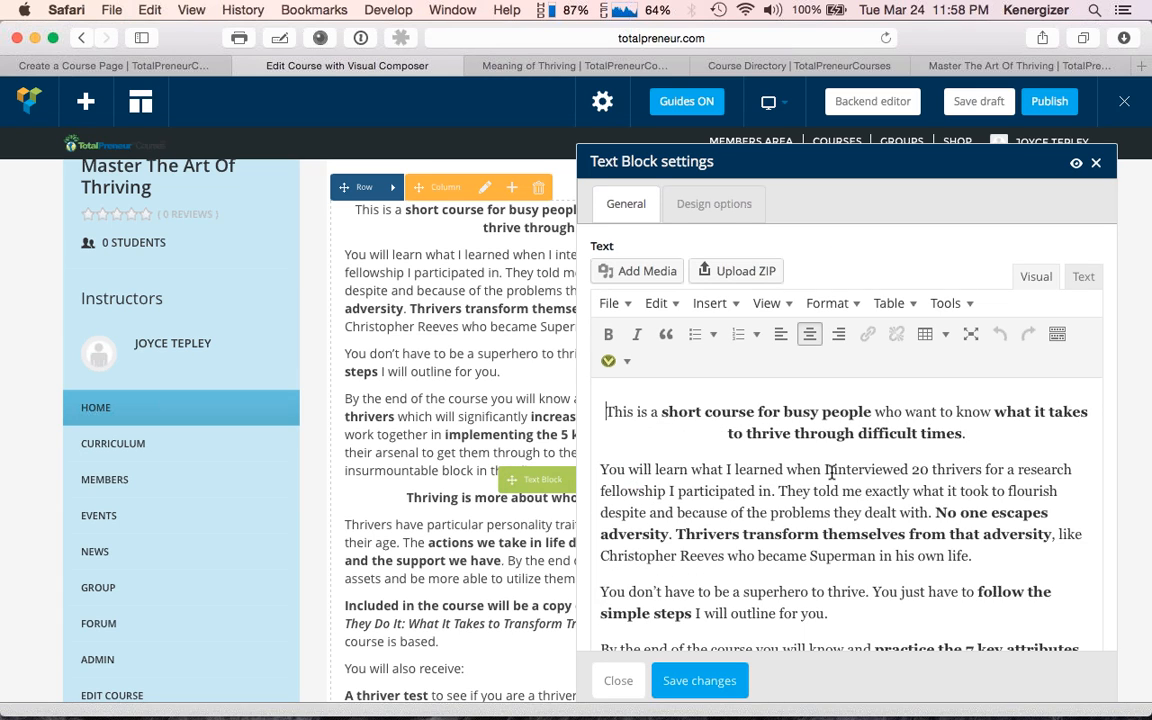
Step: Select the centered opening sentence of the text block and look through the editor's Format and Tools options
left_click_drag(972, 433, 602, 398)
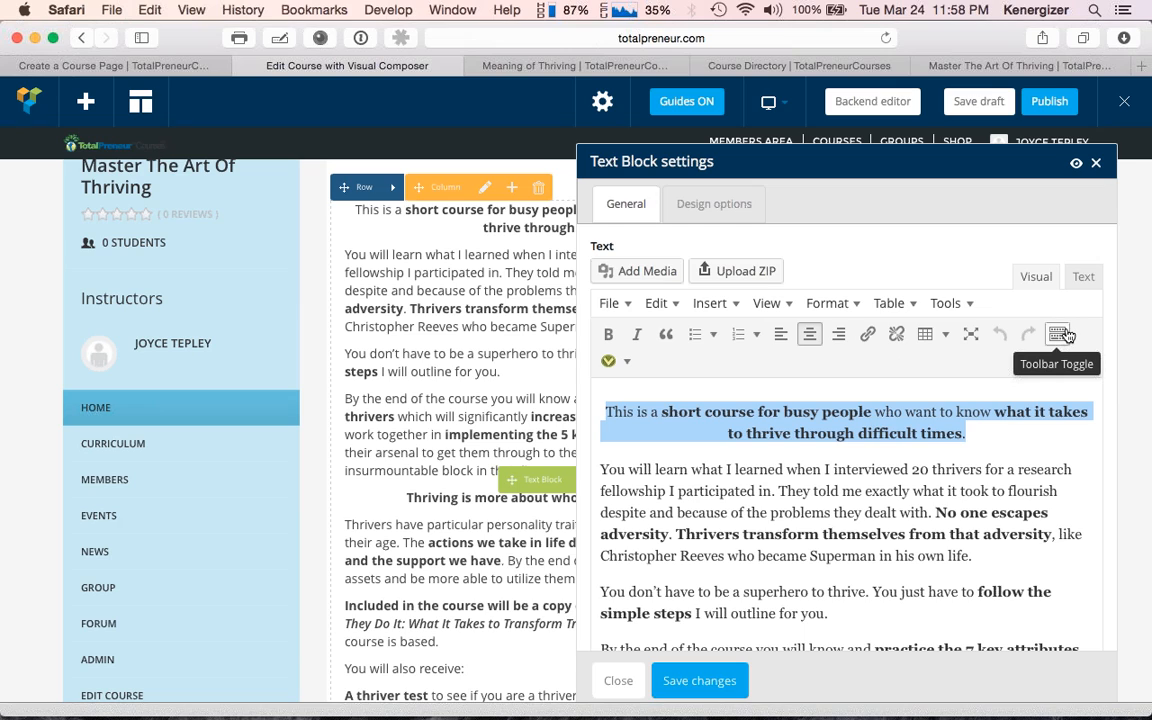
left_click(853, 309)
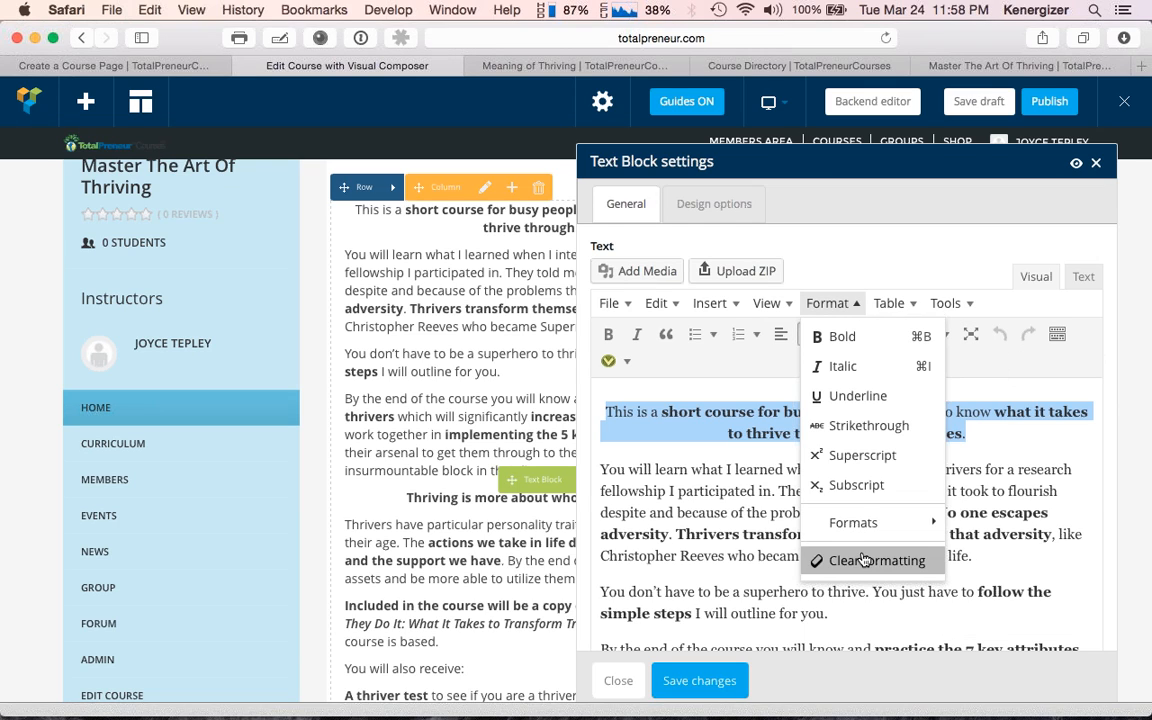
mouse_move(866, 523)
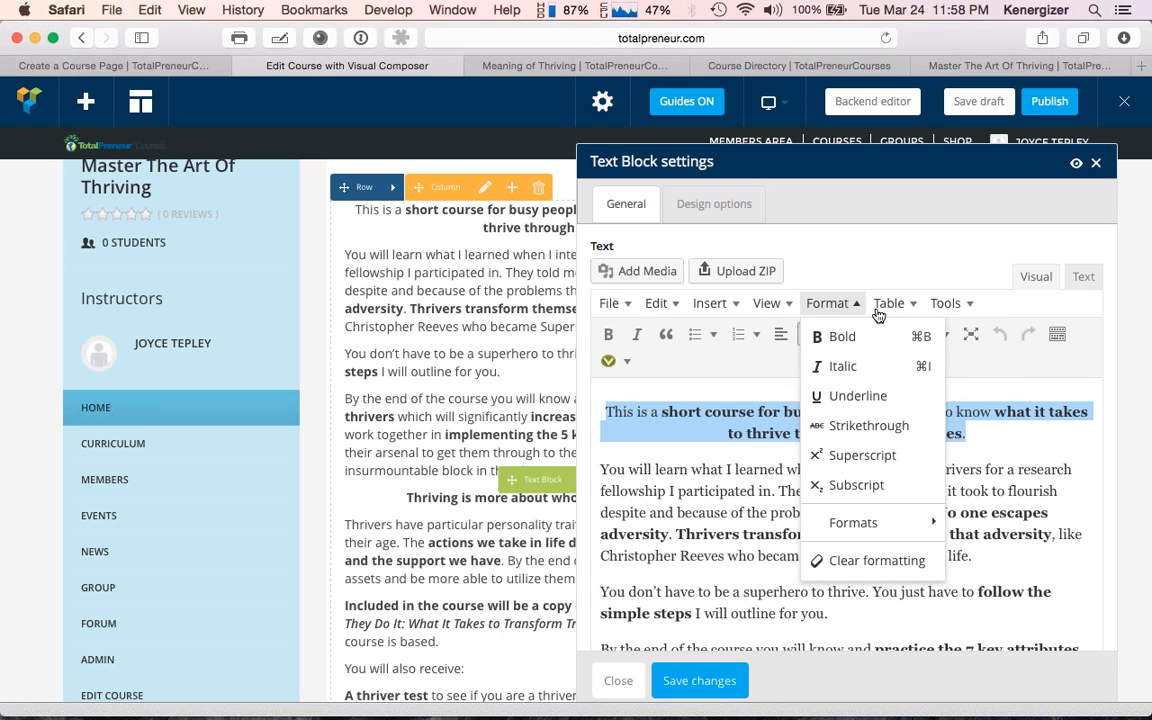
mouse_move(941, 315)
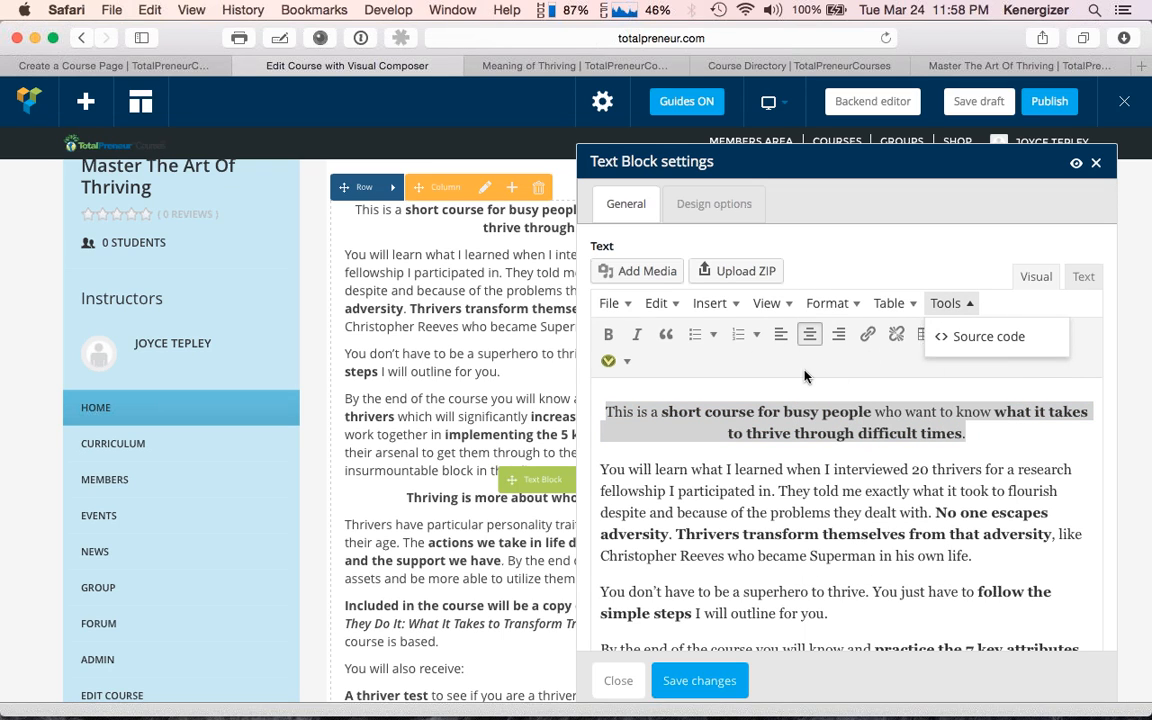
mouse_move(785, 303)
left_click(840, 258)
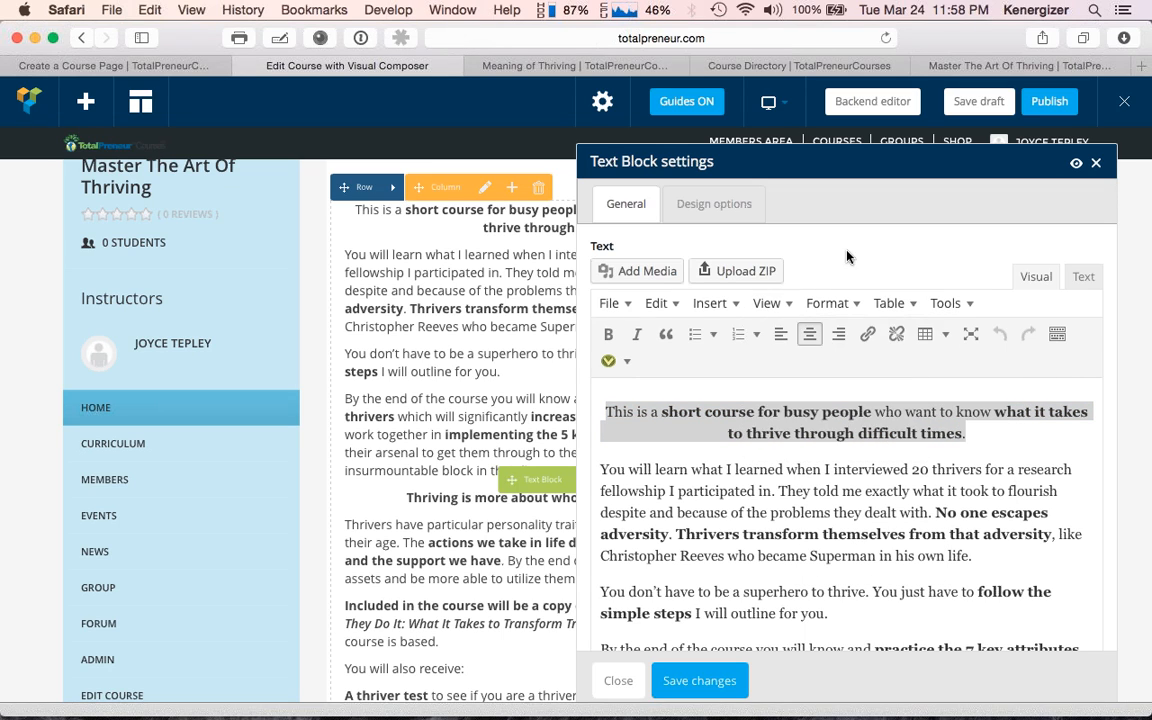
Step: Show the extended formatting tools, then set the opening sentence's color to custom hex cc0000 and its font to Arial Black
left_click(1058, 340)
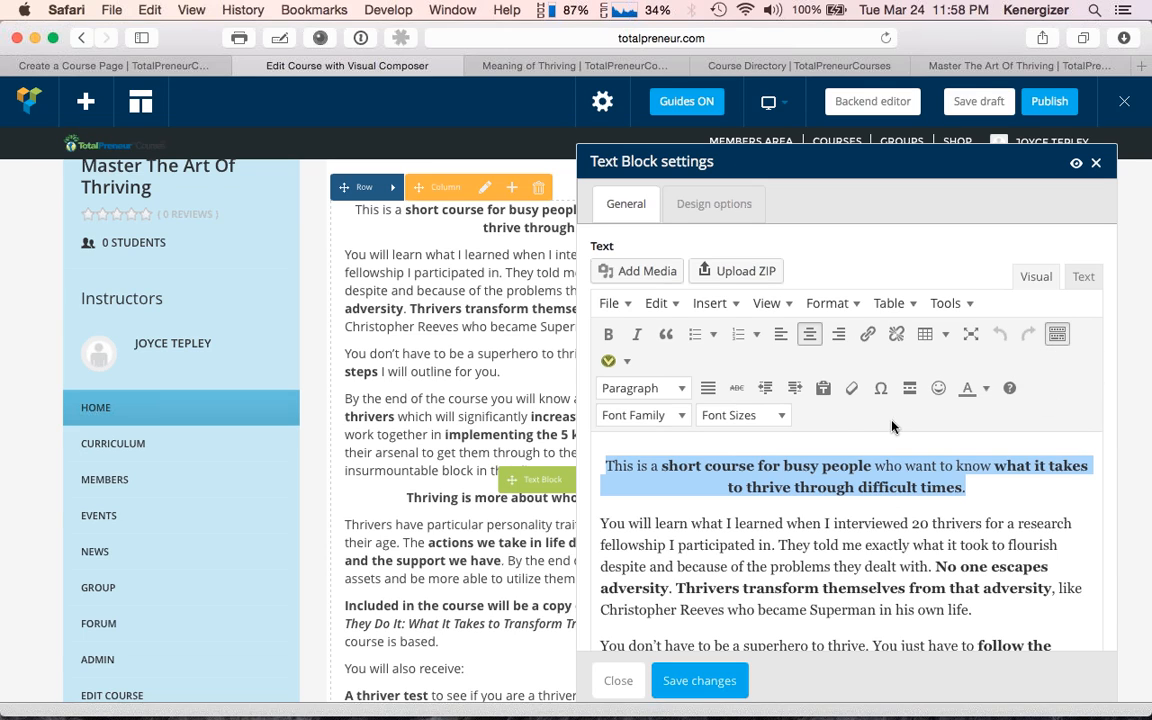
left_click(985, 390)
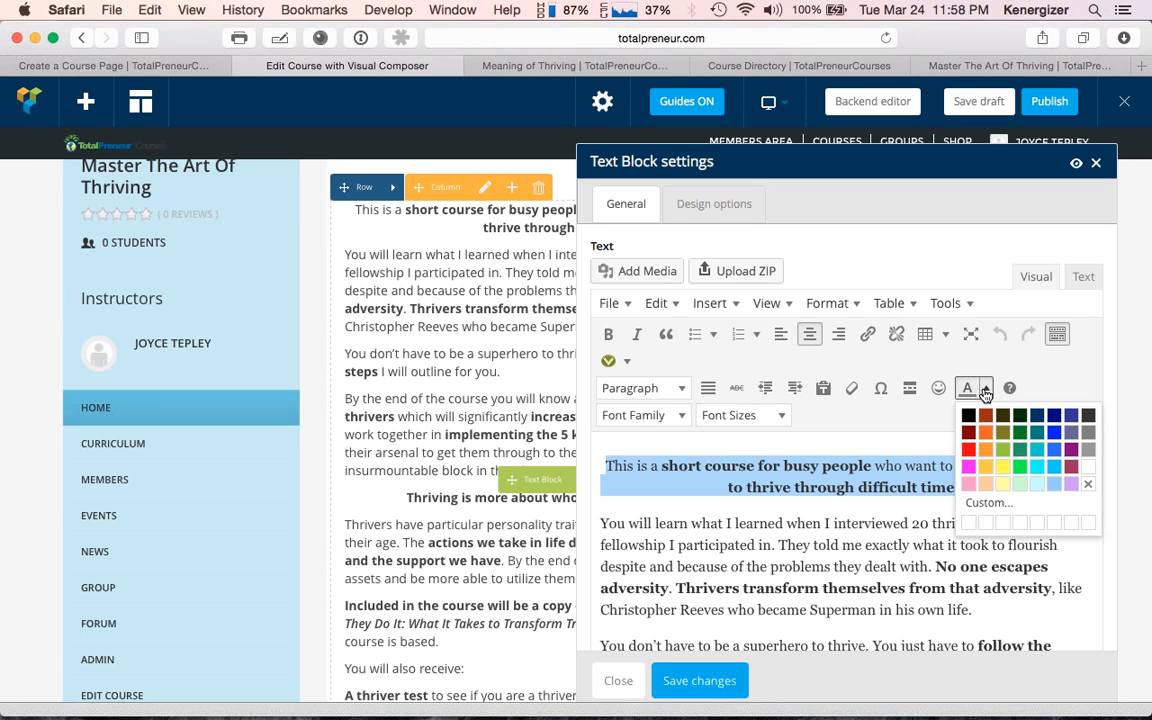
left_click(993, 505)
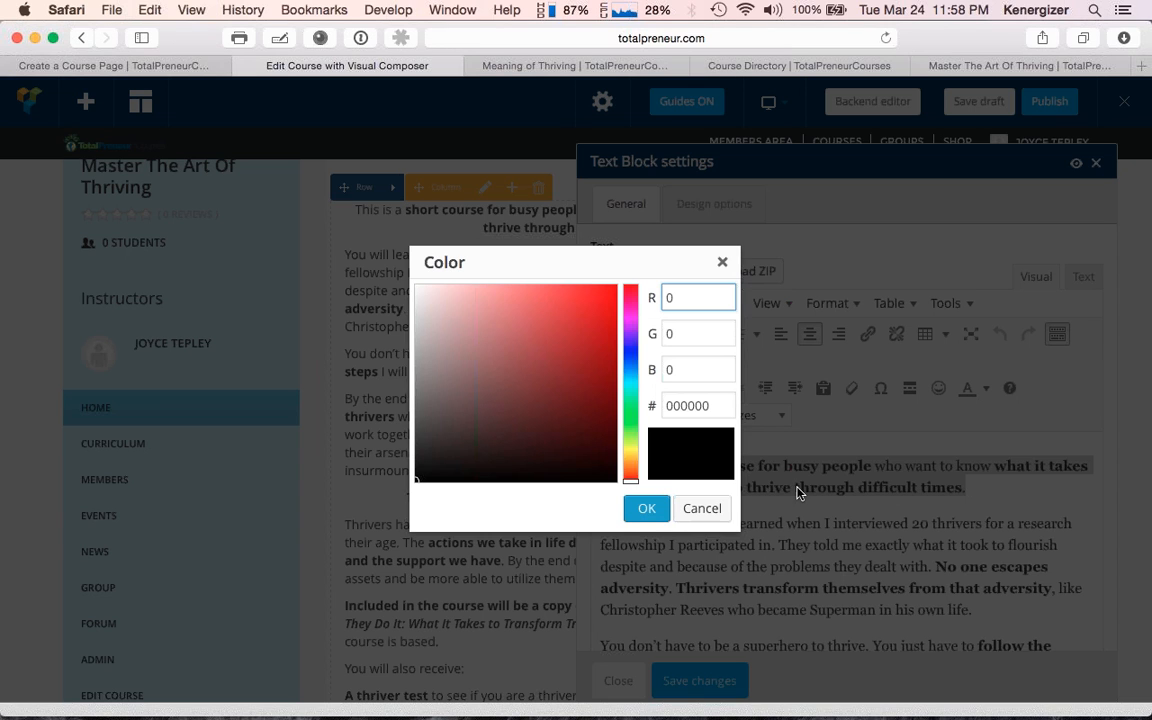
left_click(683, 407)
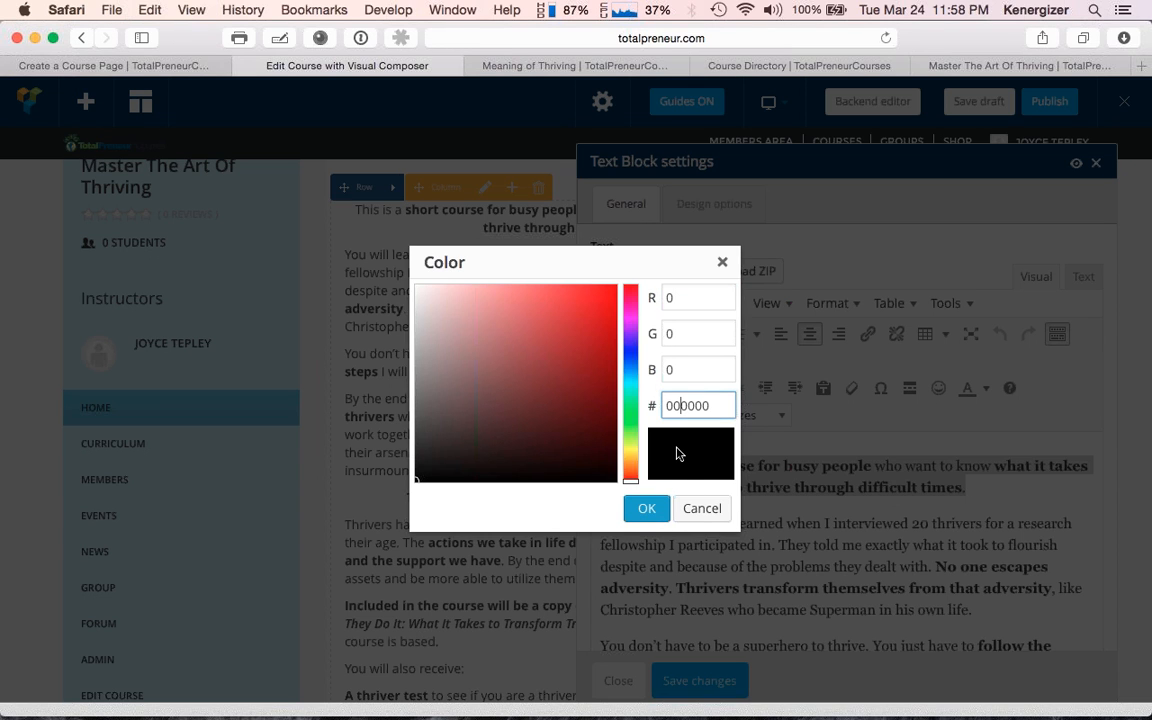
key("BackSpace")
key("BackSpace")
type("cc")
left_click(647, 507)
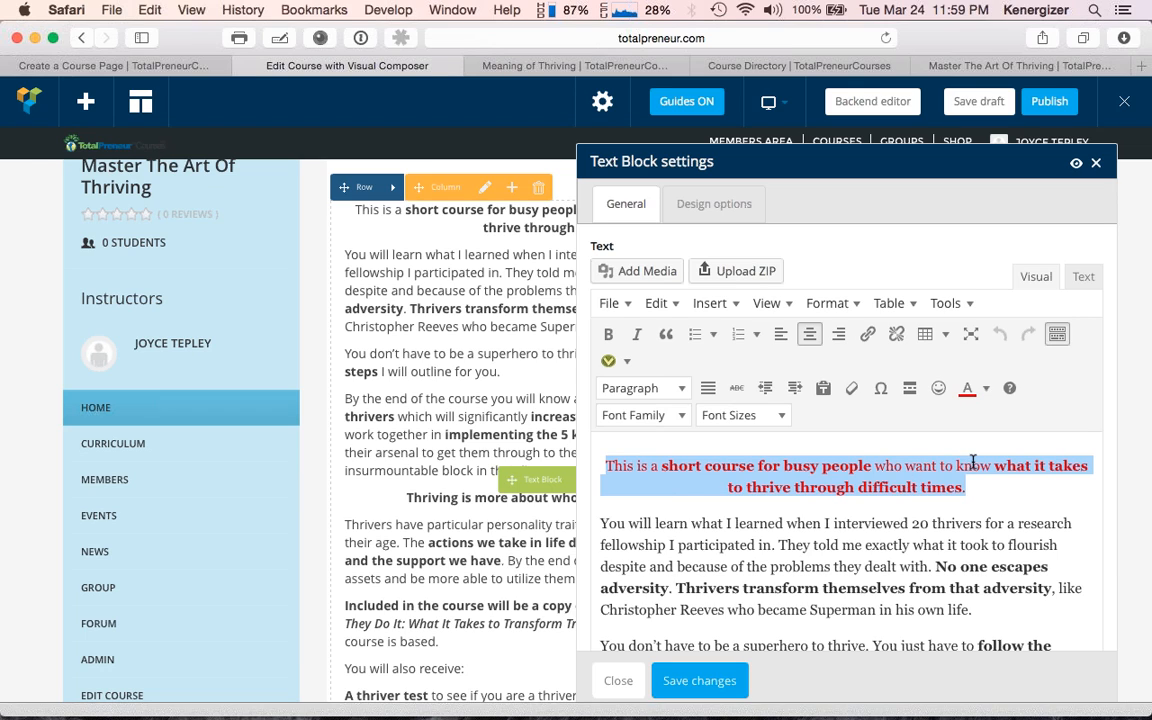
left_click(683, 418)
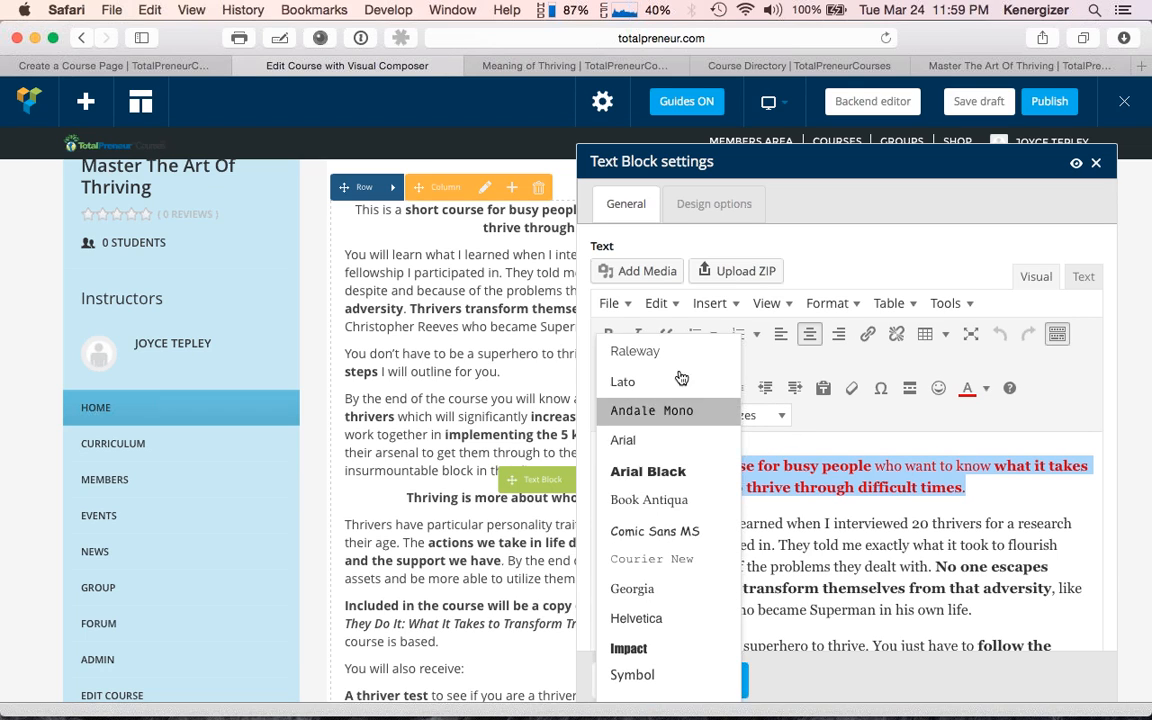
left_click(673, 470)
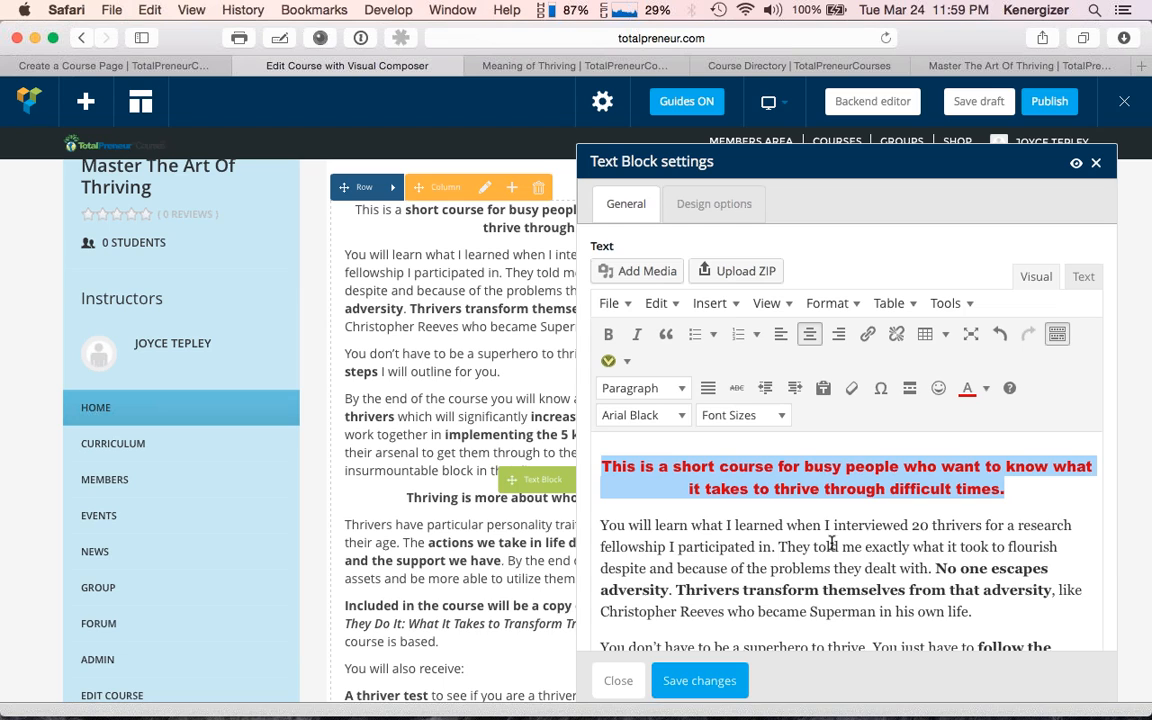
Step: Correct "Christopher Reeves" to "Christopher Reeve" in the second paragraph of the text block
scroll(750, 555, "down", 3)
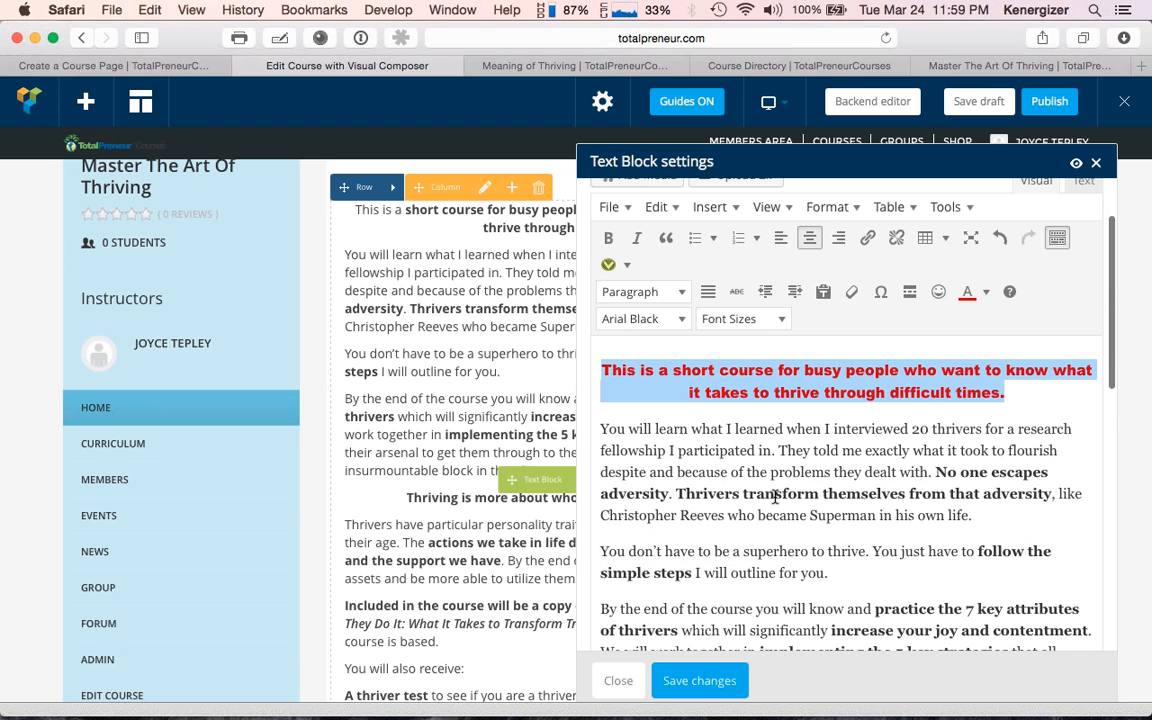
left_click(726, 515)
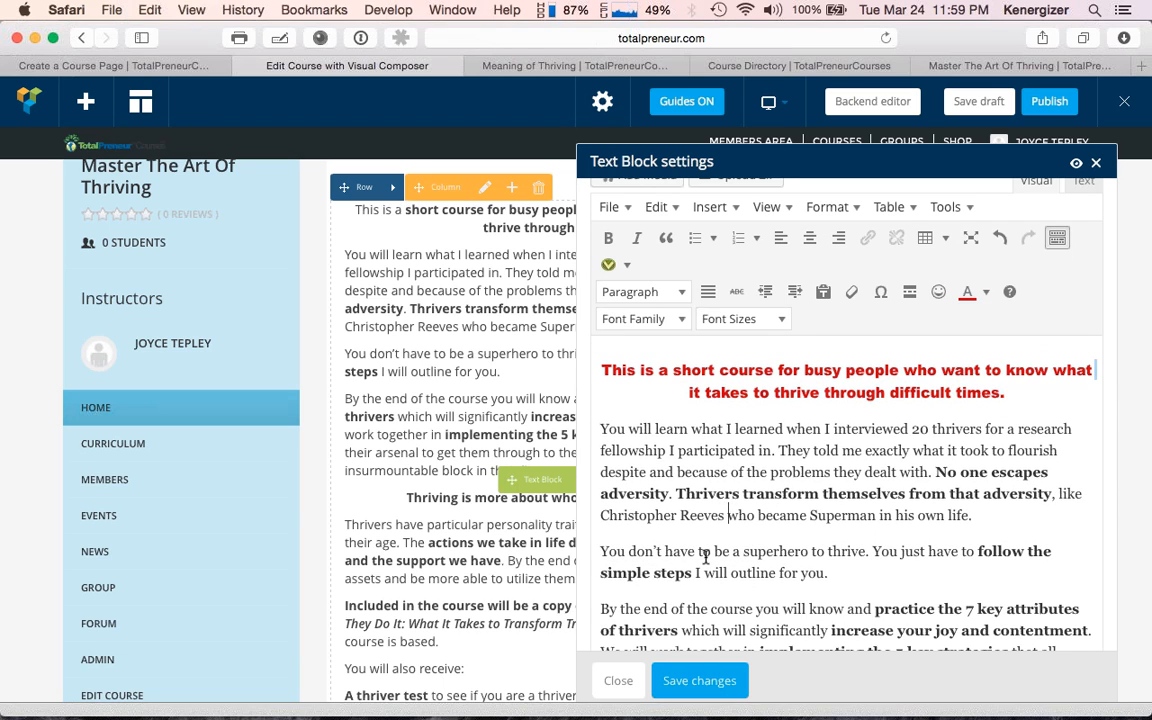
key("BackSpace")
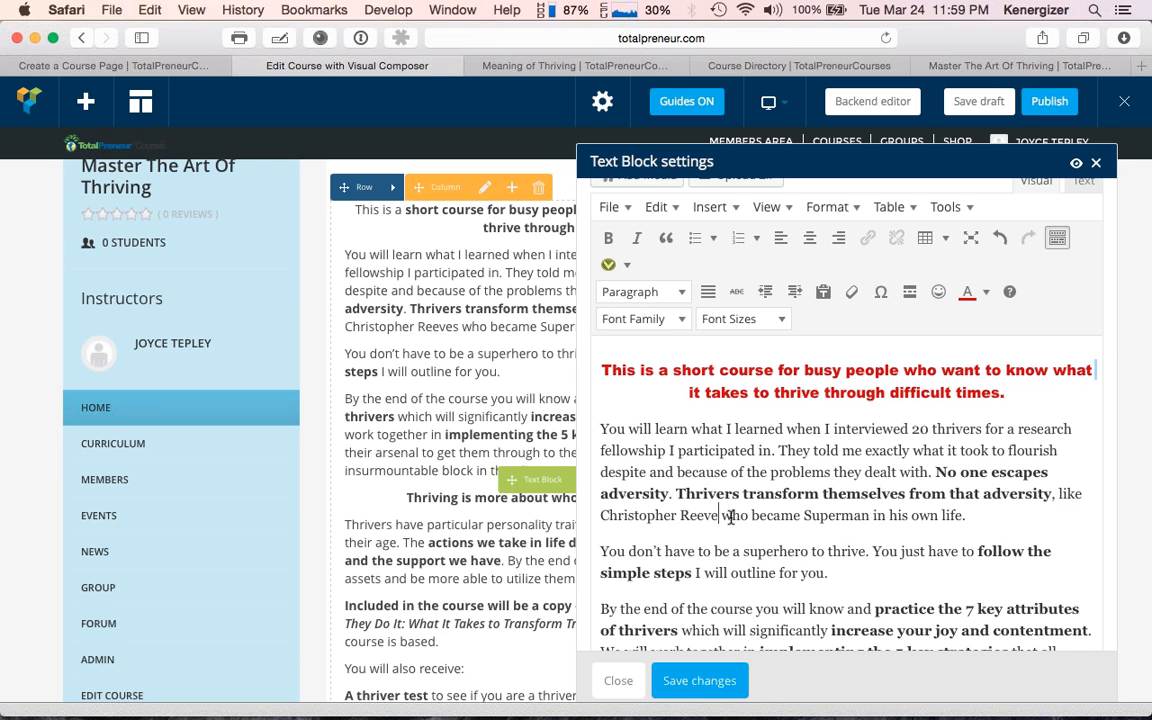
Step: Examine the rest of the text block, its CSS Animation and Extra class name settings, and the restyled opening sentence
scroll(731, 517, "down", 1)
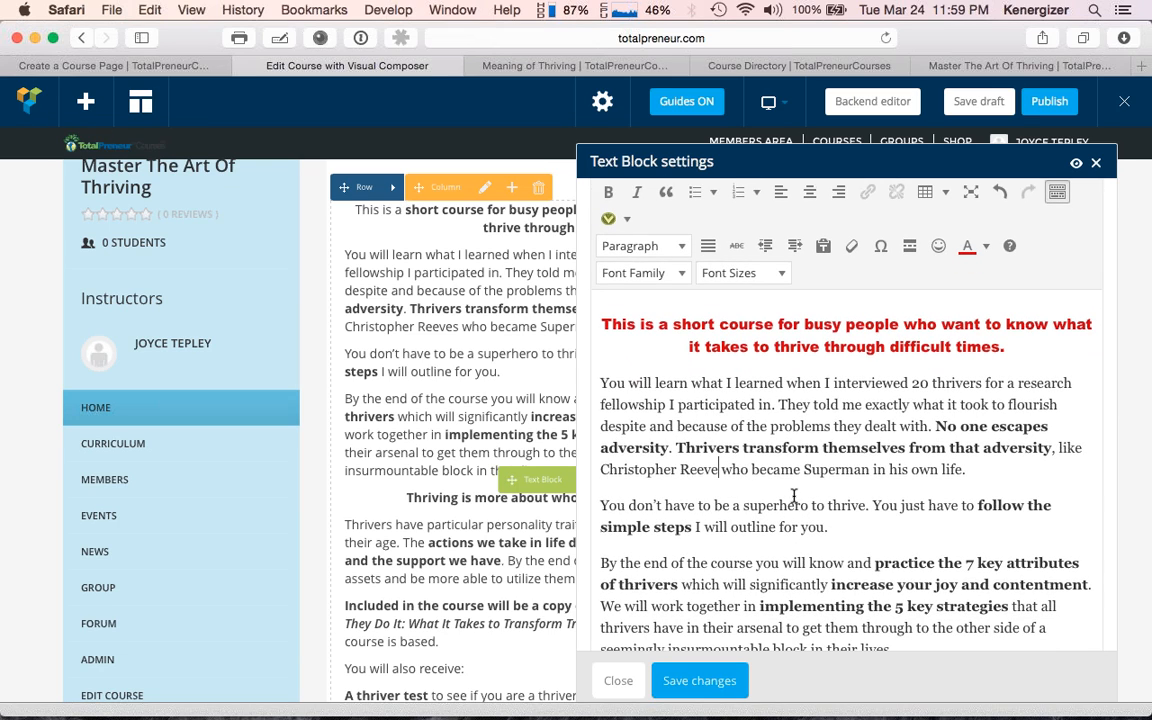
scroll(793, 497, "down", 3)
scroll(793, 497, "down", 5)
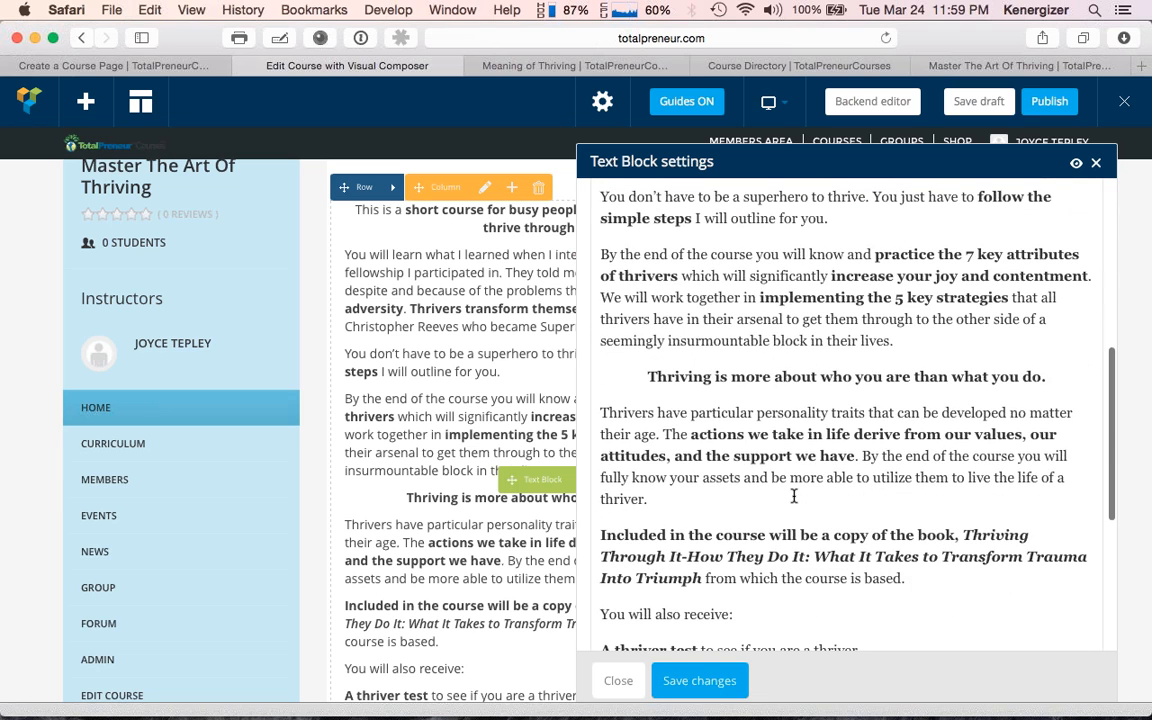
scroll(793, 497, "down", 5)
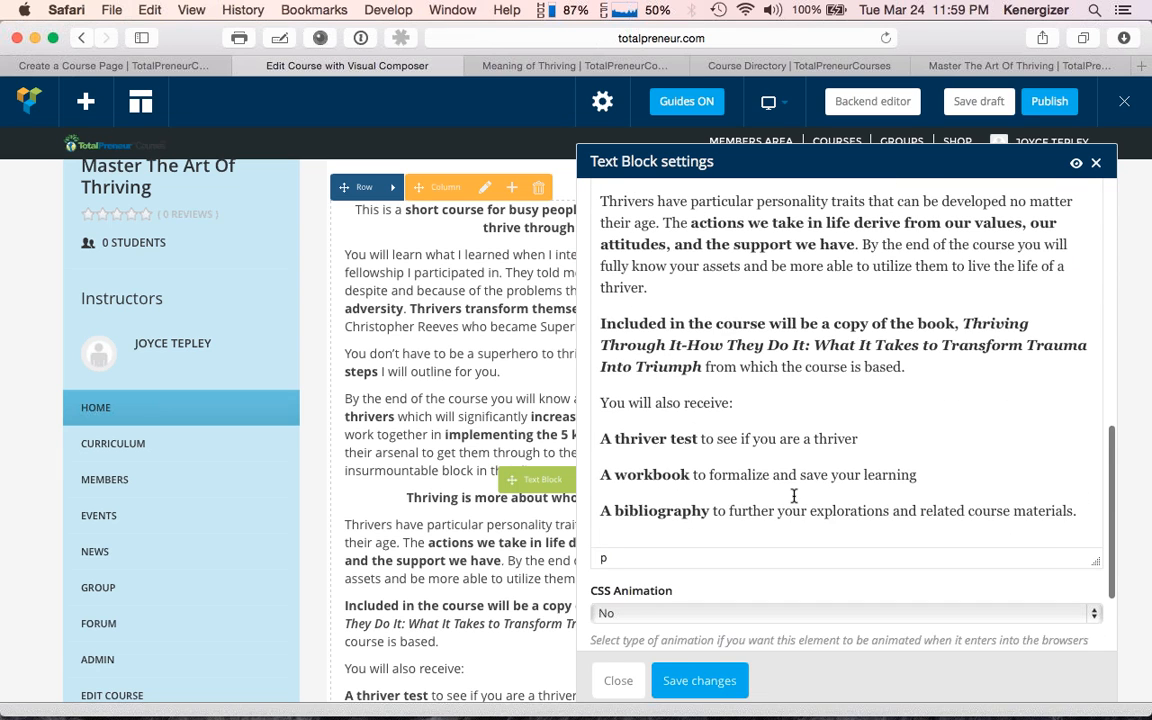
scroll(650, 437, "down", 3)
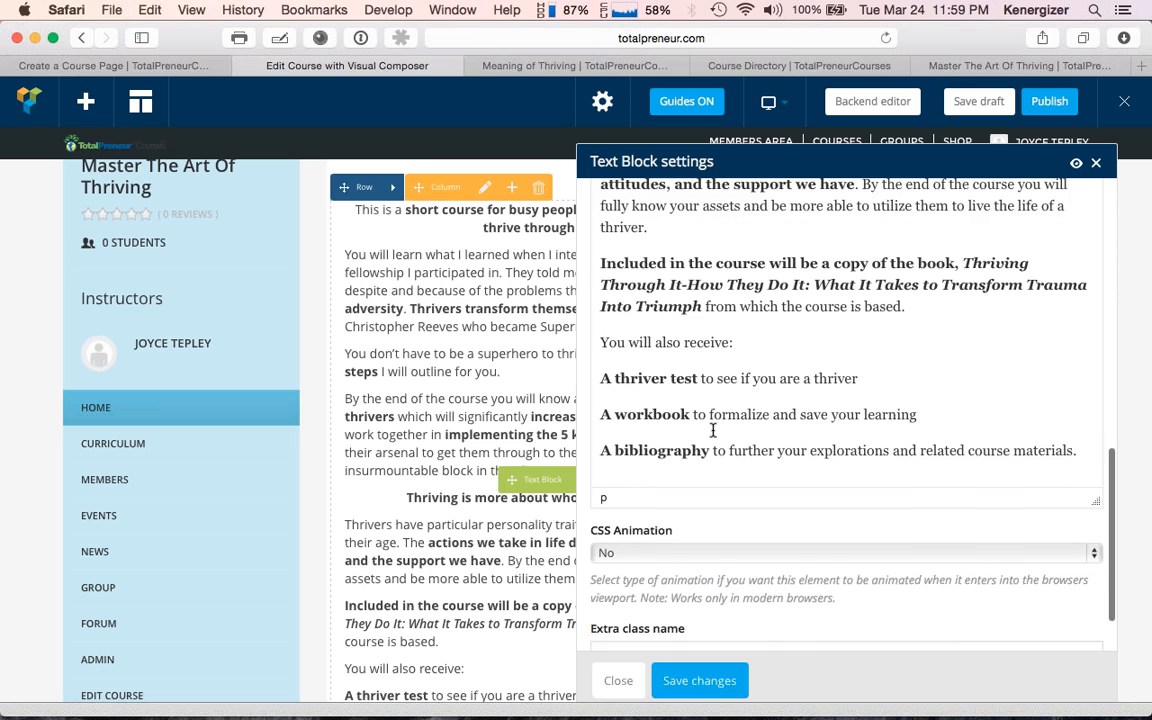
scroll(713, 435, "up", 4)
scroll(713, 435, "down", 5)
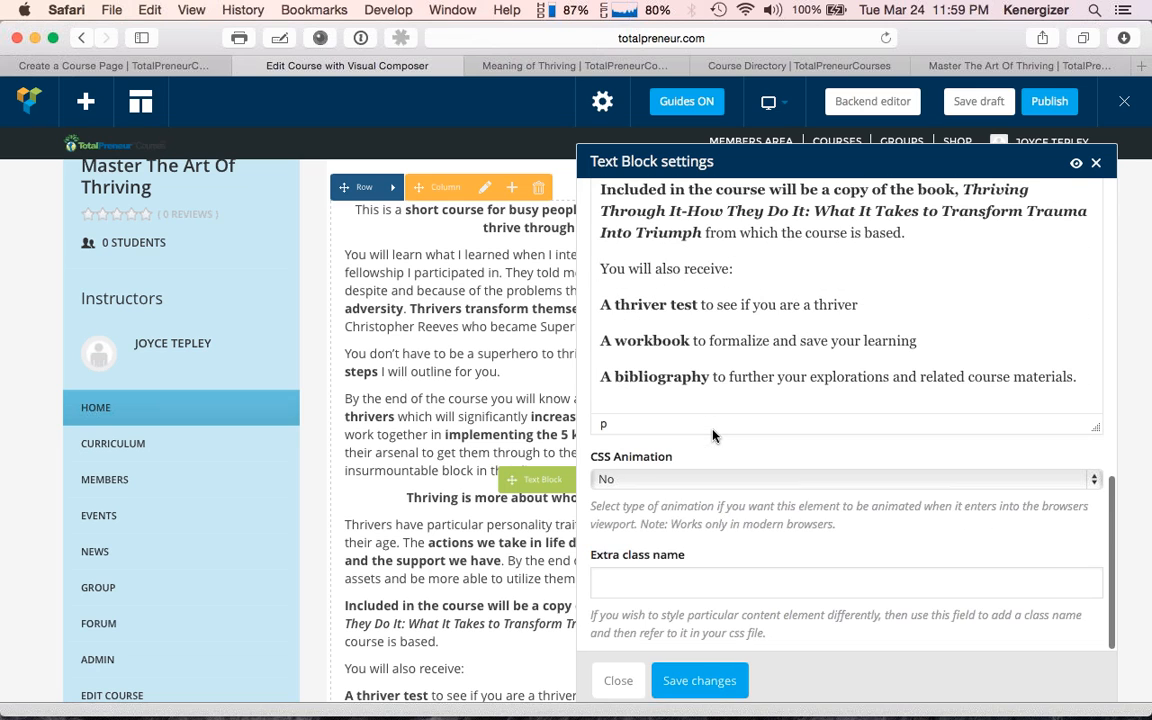
scroll(713, 435, "up", 10)
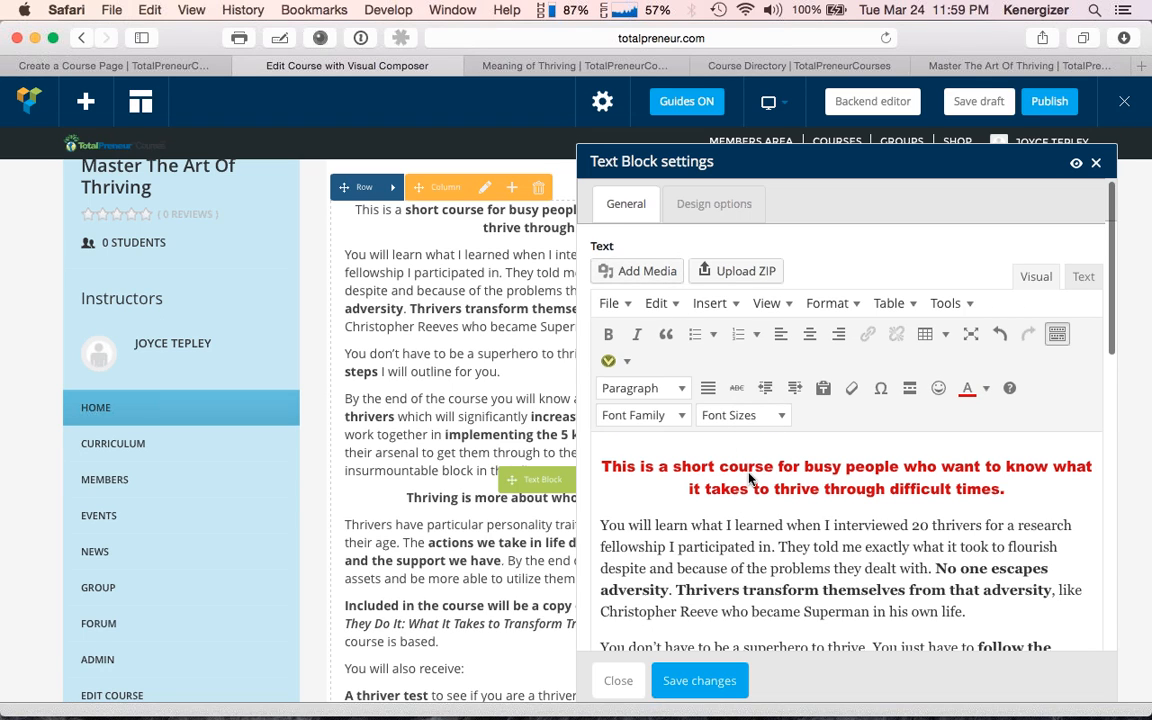
scroll(749, 479, "down", 1)
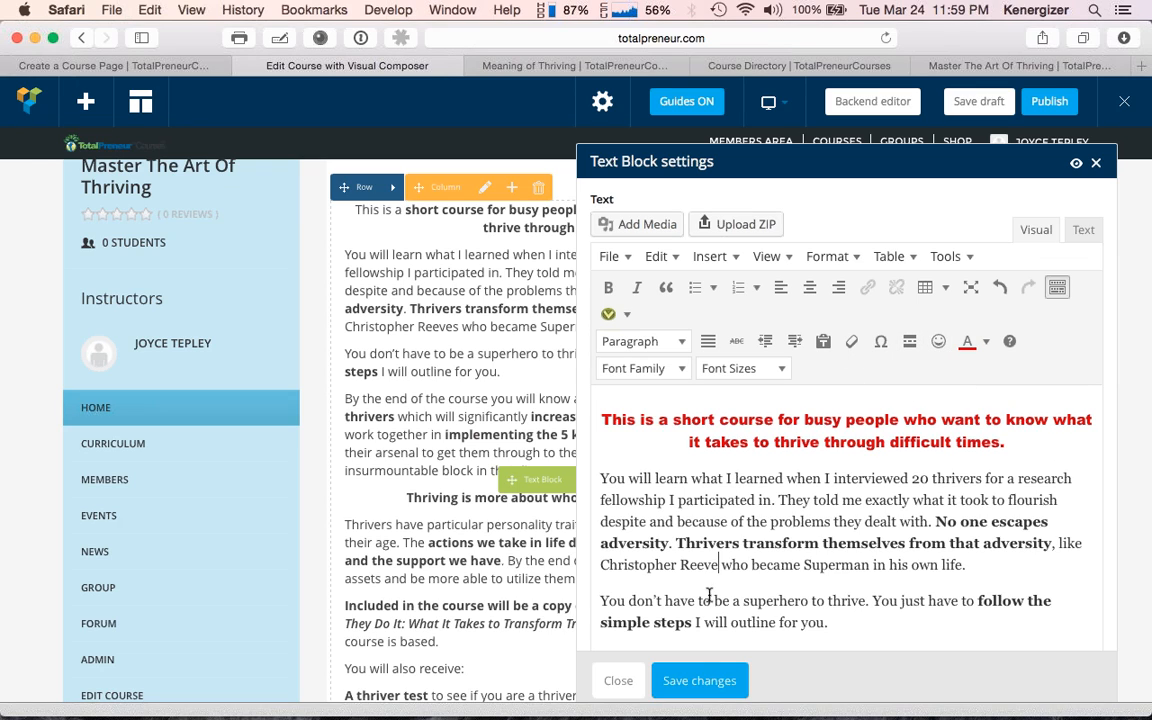
Step: Save the text block changes, close its settings and review the description on the course page
left_click(700, 680)
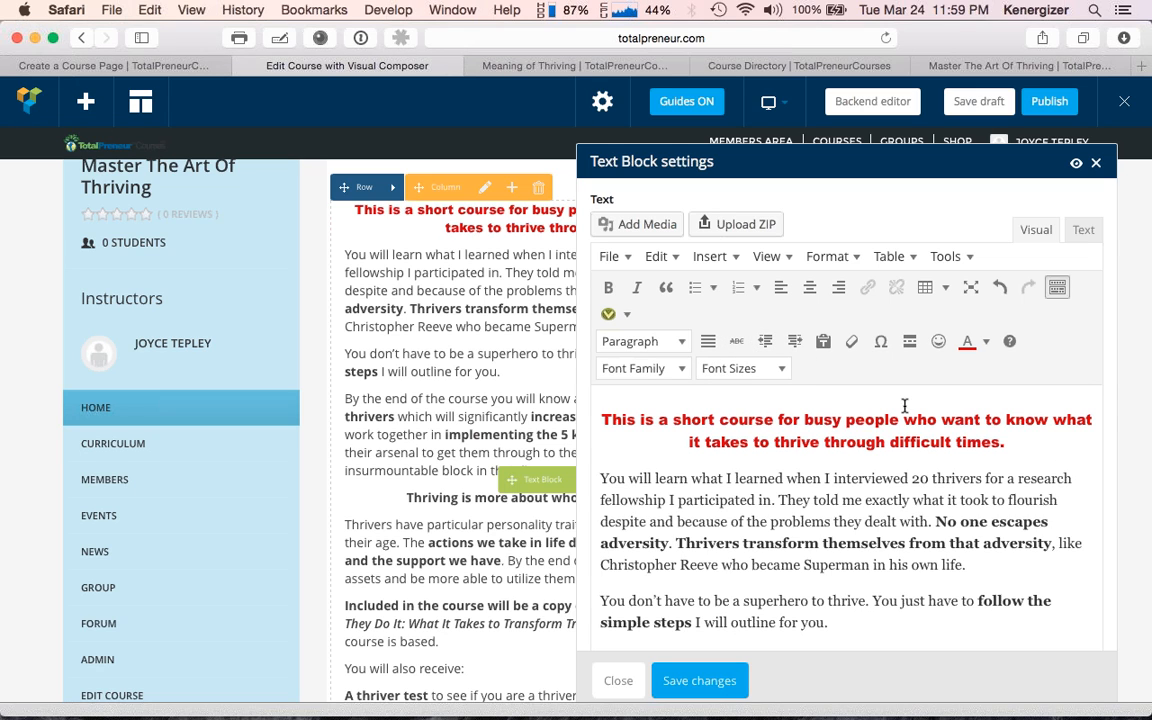
left_click(1098, 164)
scroll(633, 458, "up", 5)
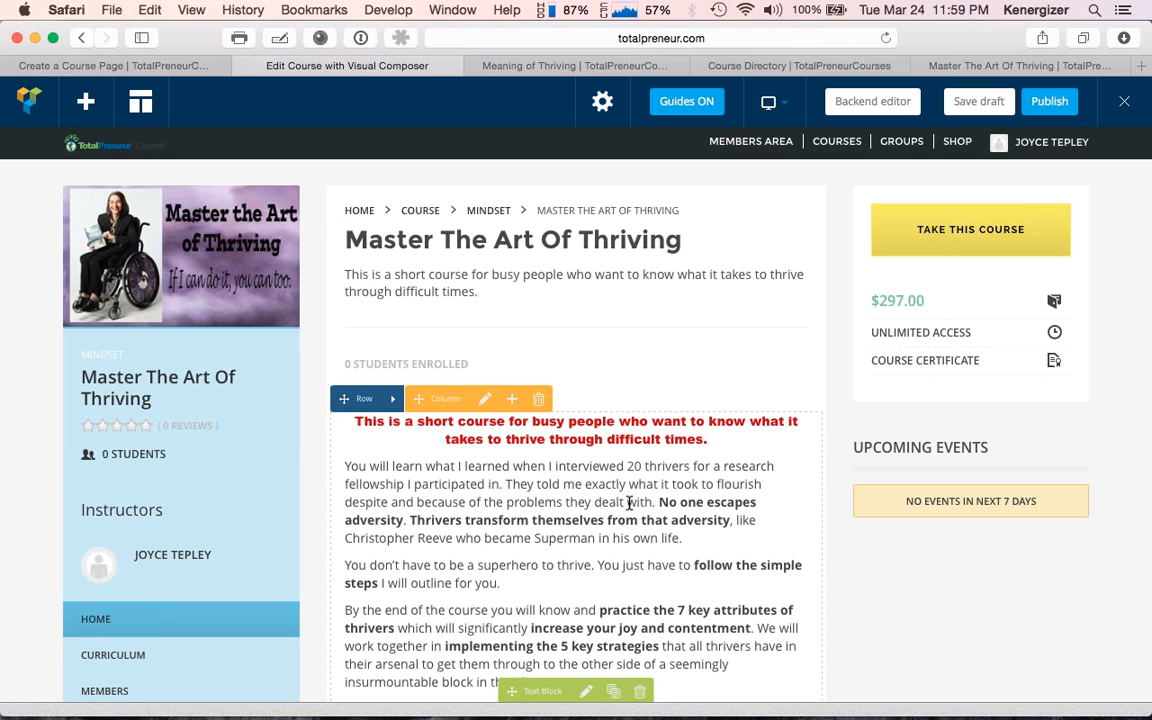
scroll(605, 512, "down", 10)
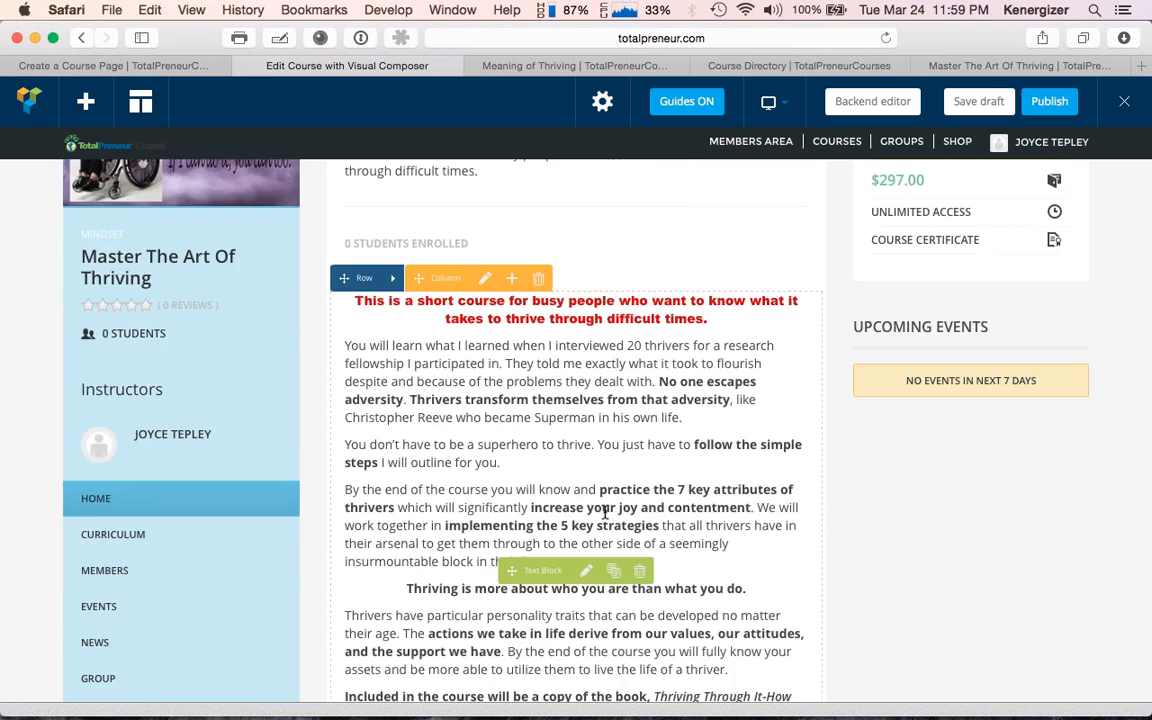
scroll(576, 430, "down", 3)
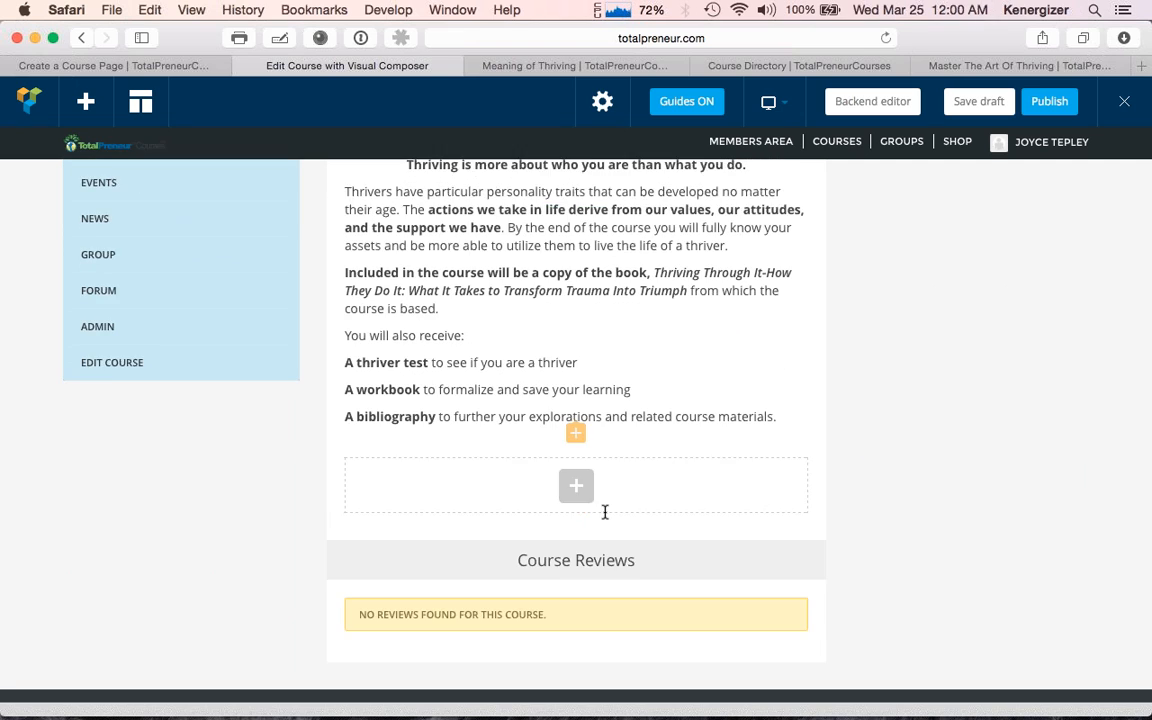
scroll(576, 426, "up", 13)
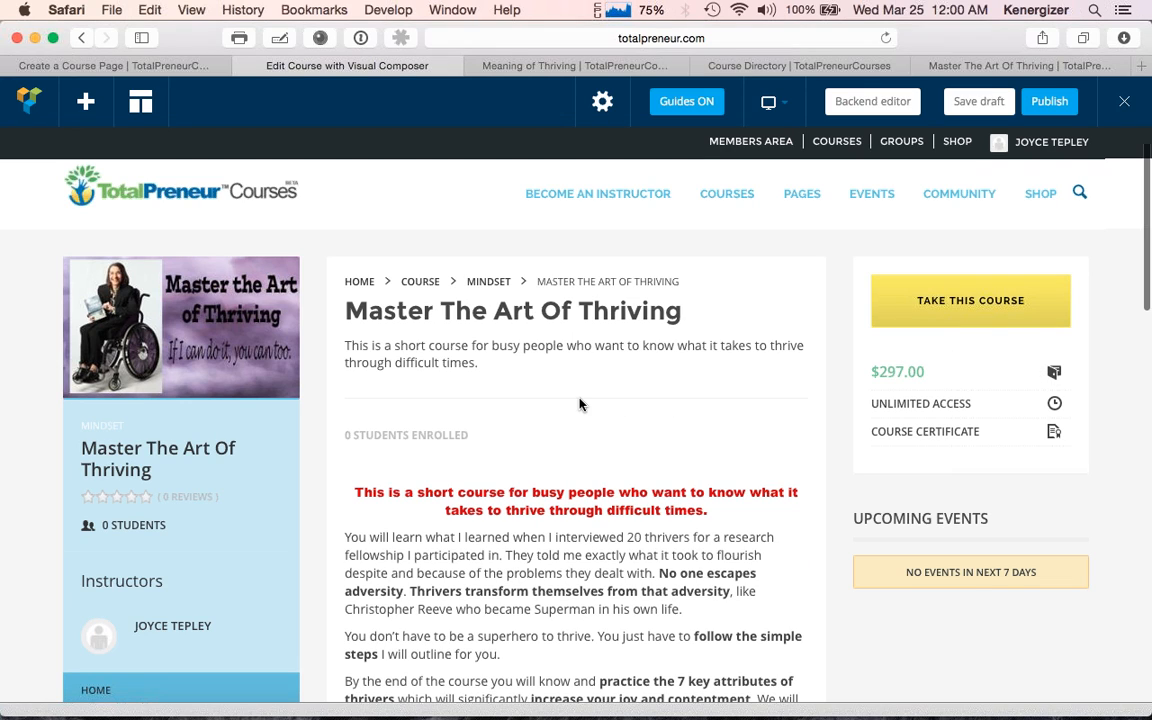
scroll(590, 395, "down", 2)
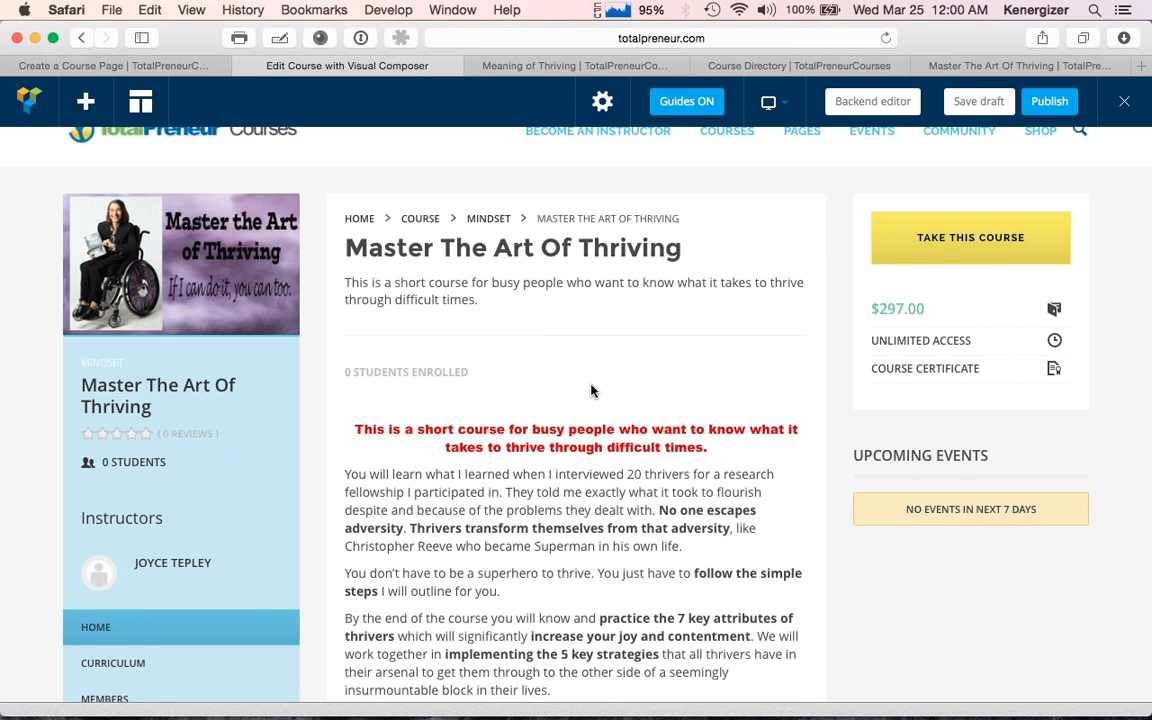
Step: Review the restyled description down to the bibliography line, then publish the updates to the Master The Art Of Thriving course page
scroll(590, 391, "down", 2)
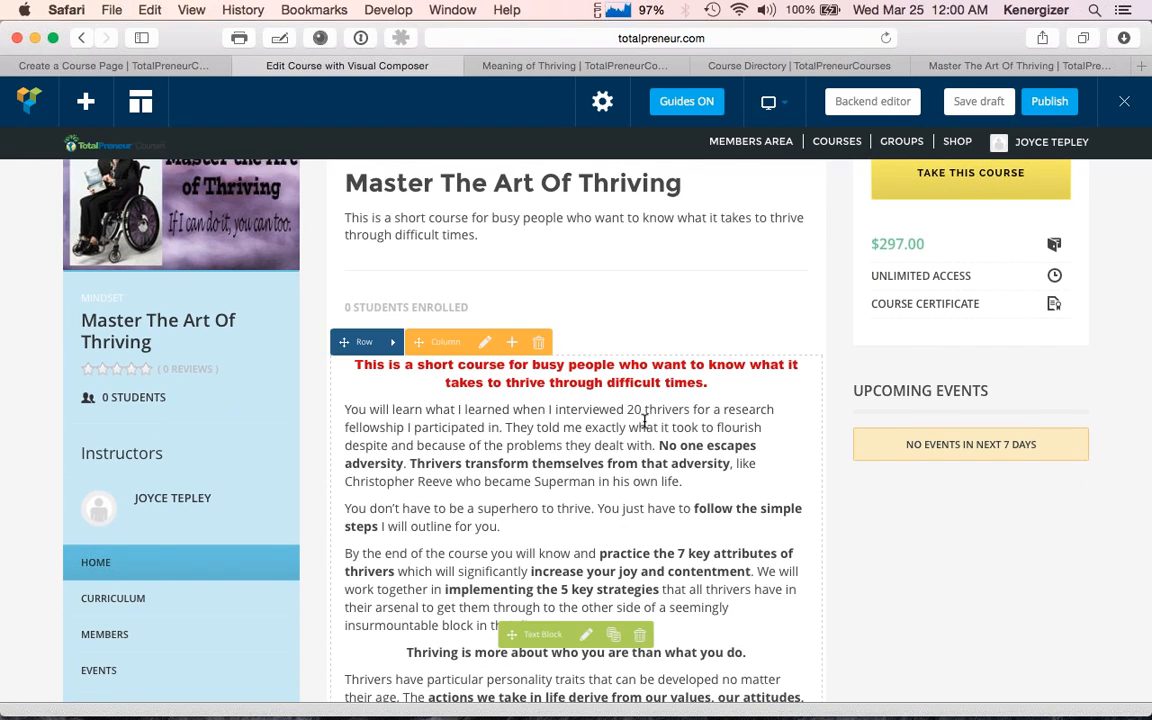
scroll(644, 421, "down", 5)
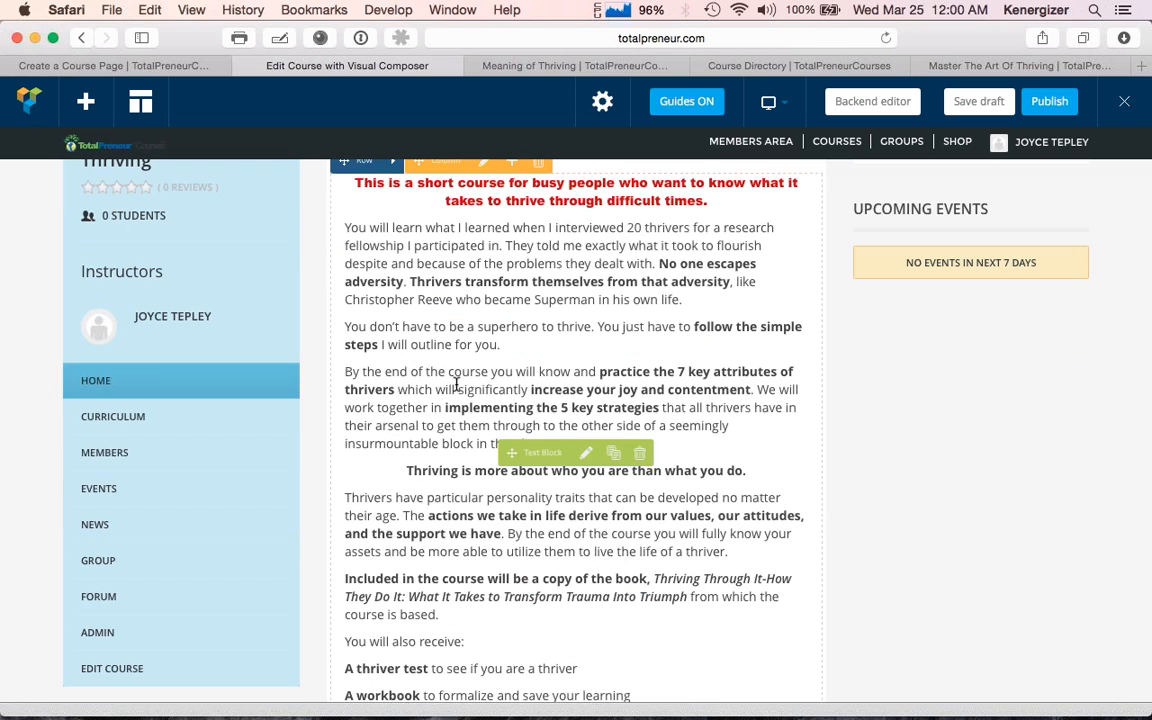
scroll(536, 472, "down", 4)
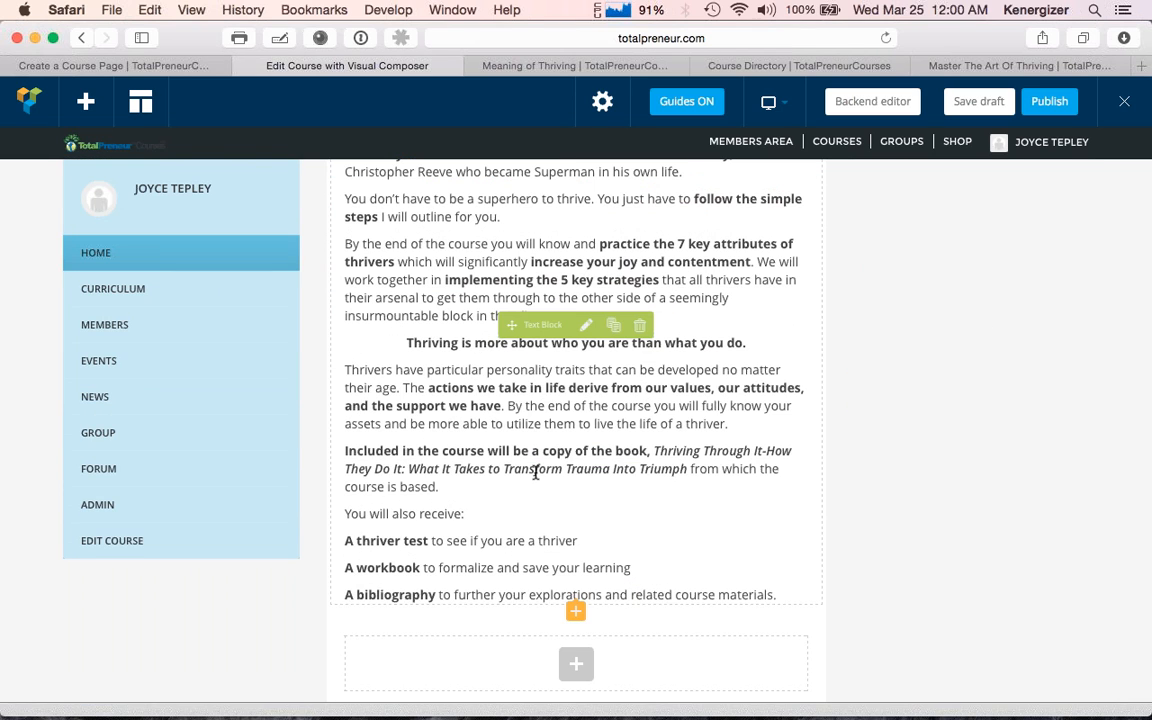
scroll(541, 495, "up", 15)
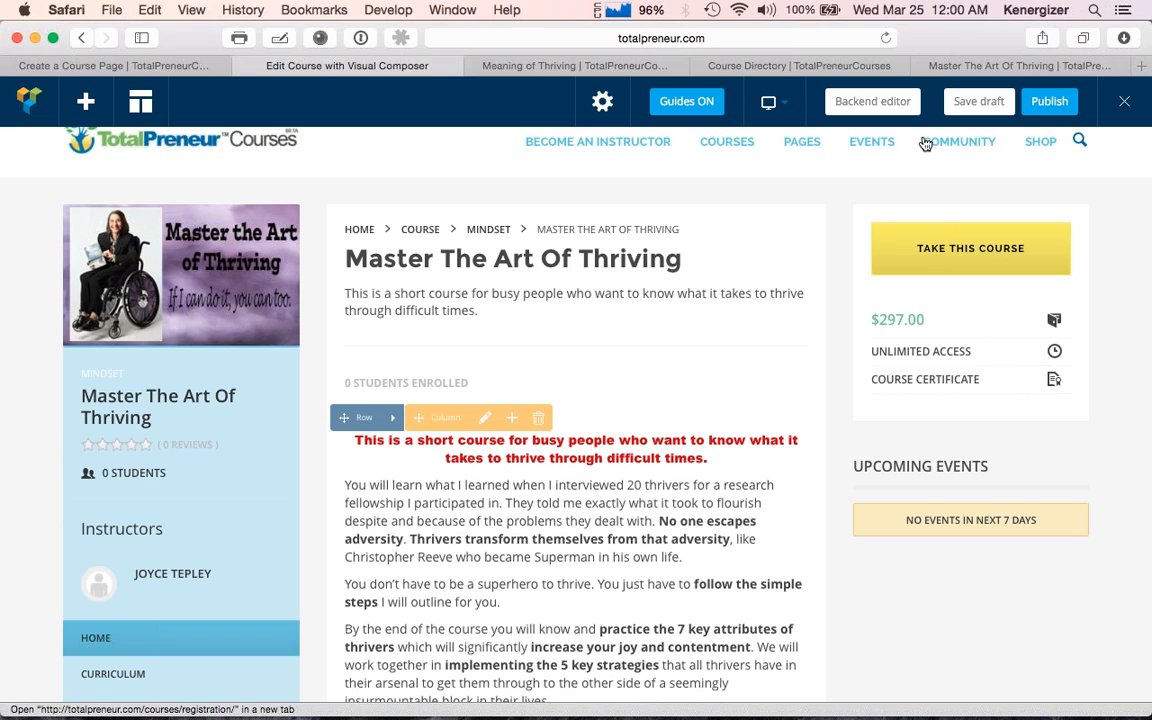
mouse_move(950, 141)
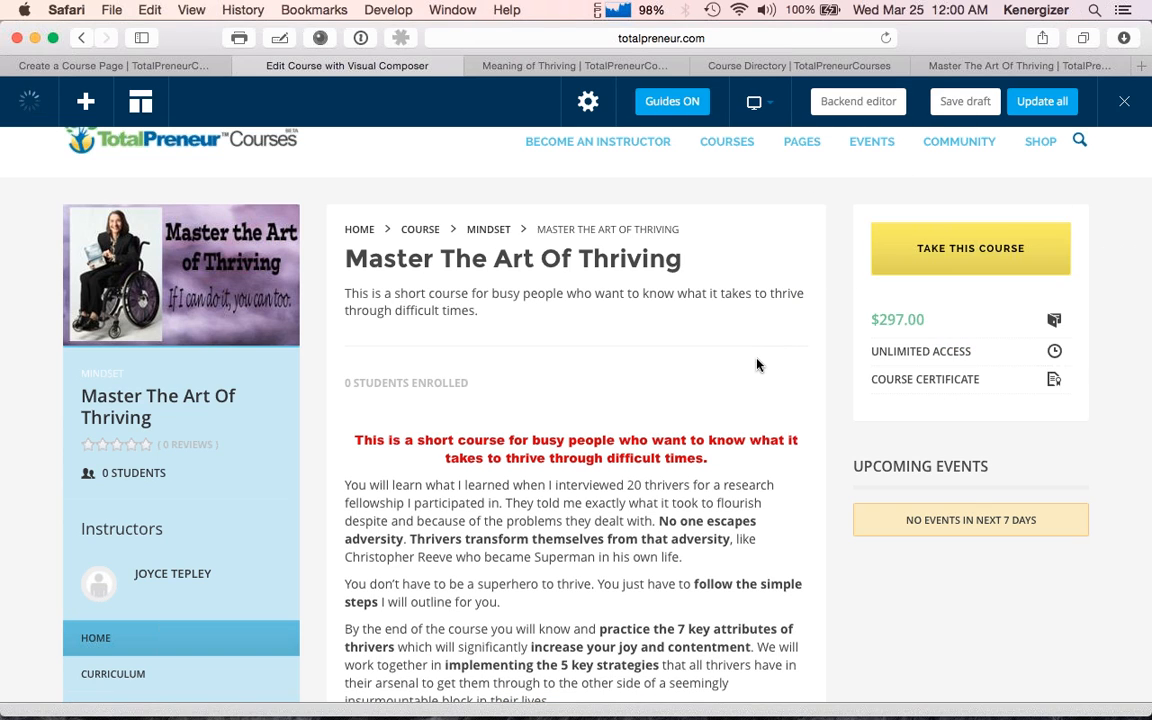
scroll(772, 352, "up", 1)
left_click(1049, 104)
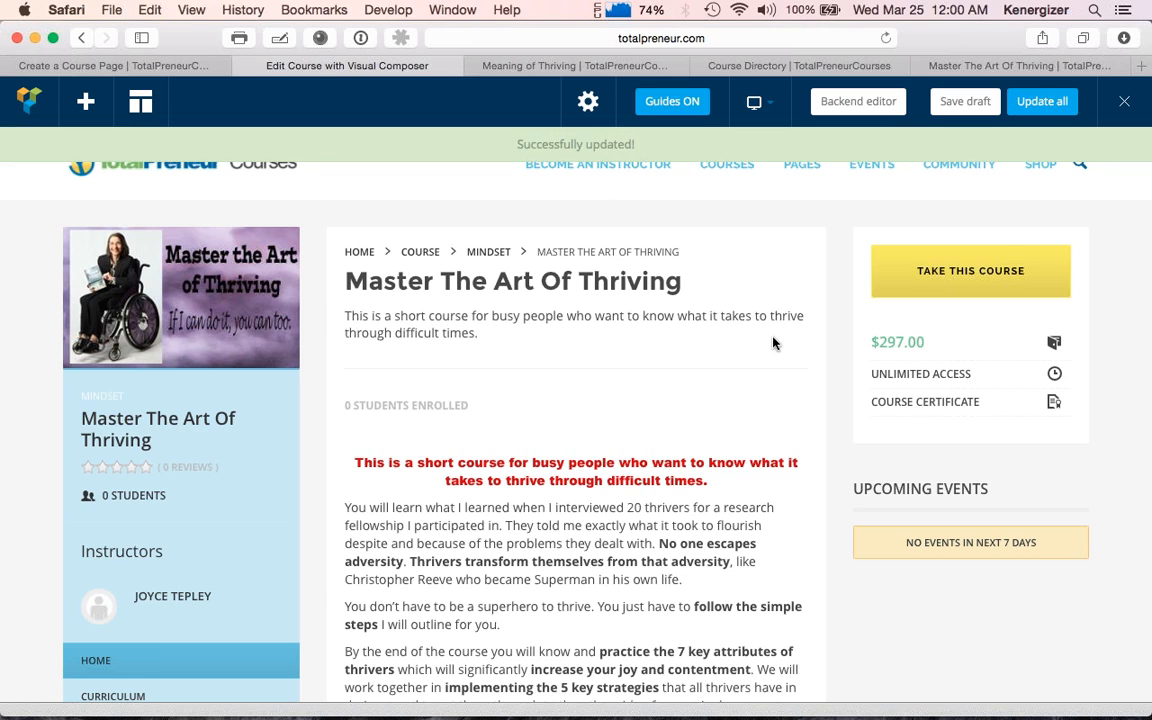
scroll(773, 343, "up", 2)
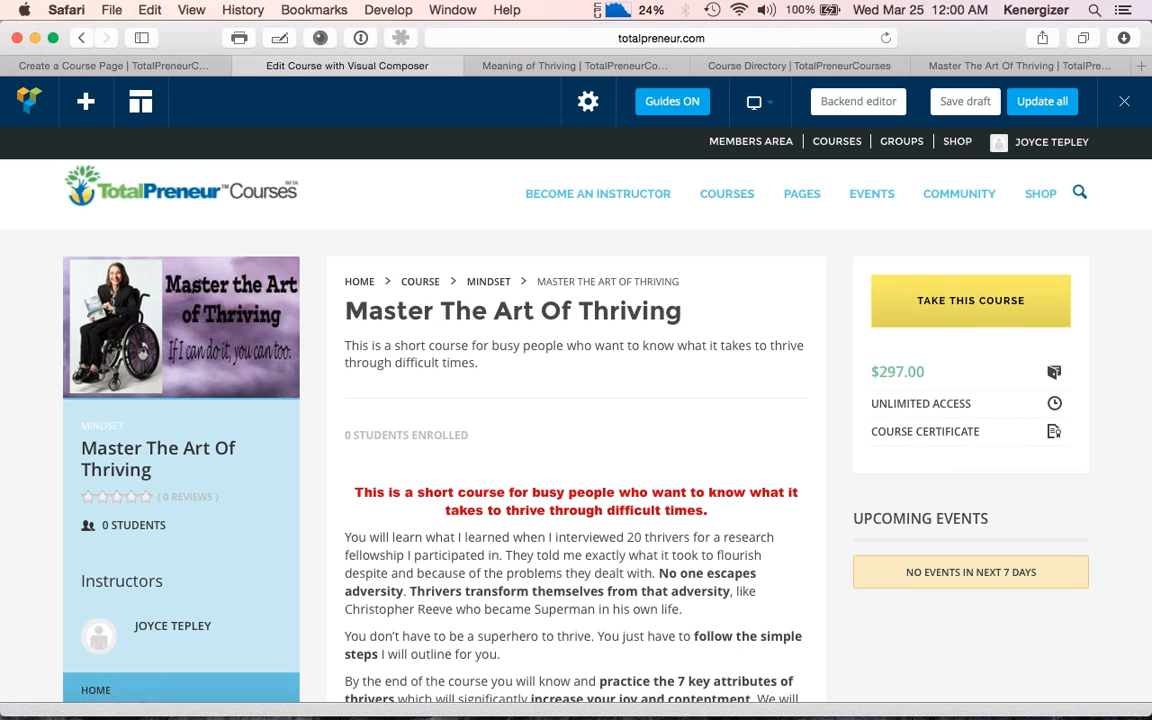
Step: Return to the course creation page for Master The Art Of Thriving and open its Set Curriculum section
left_click(1148, 192)
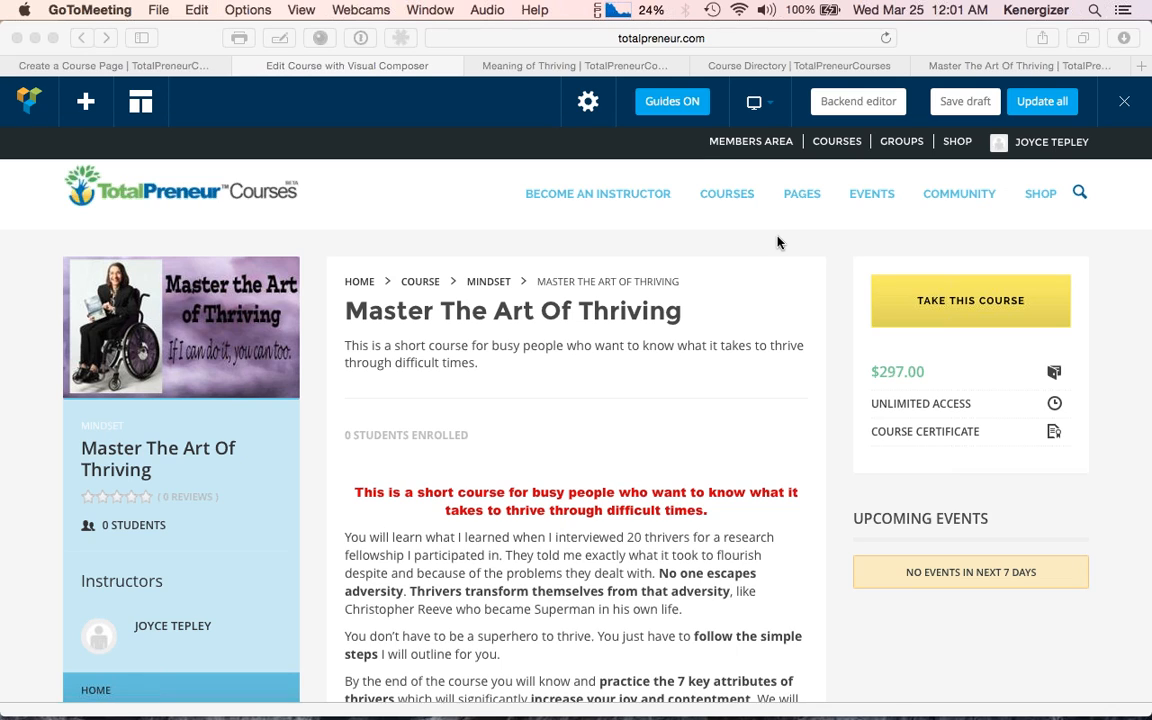
left_click(952, 68)
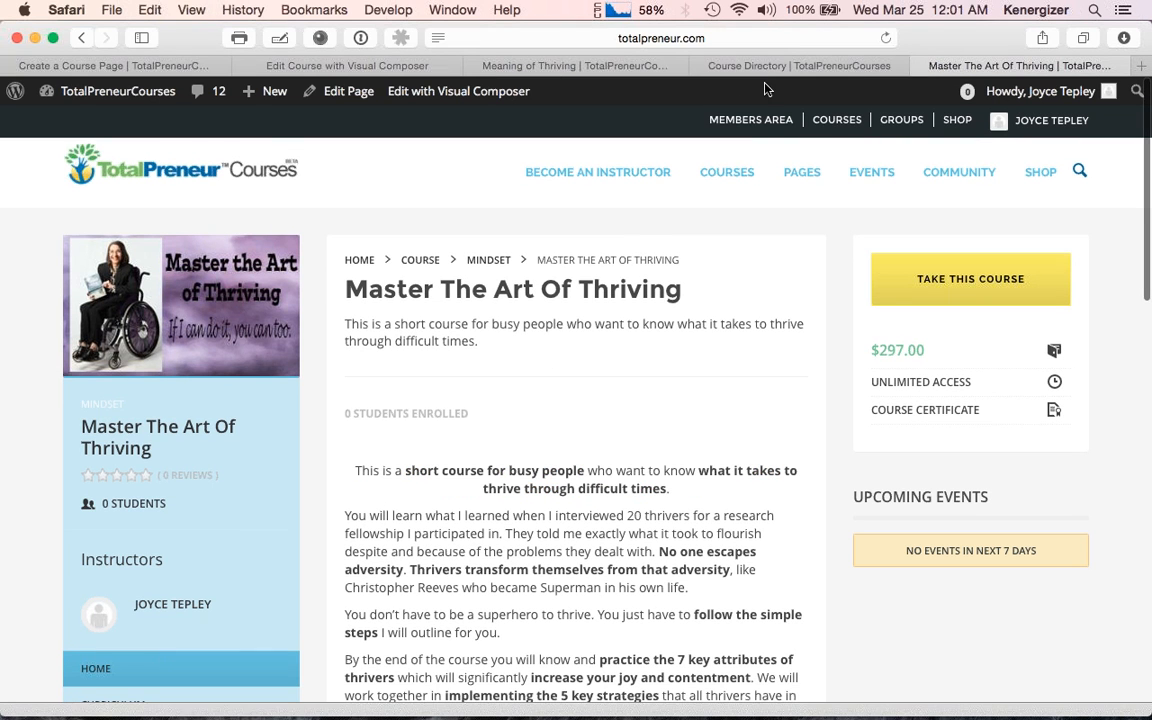
left_click(680, 65)
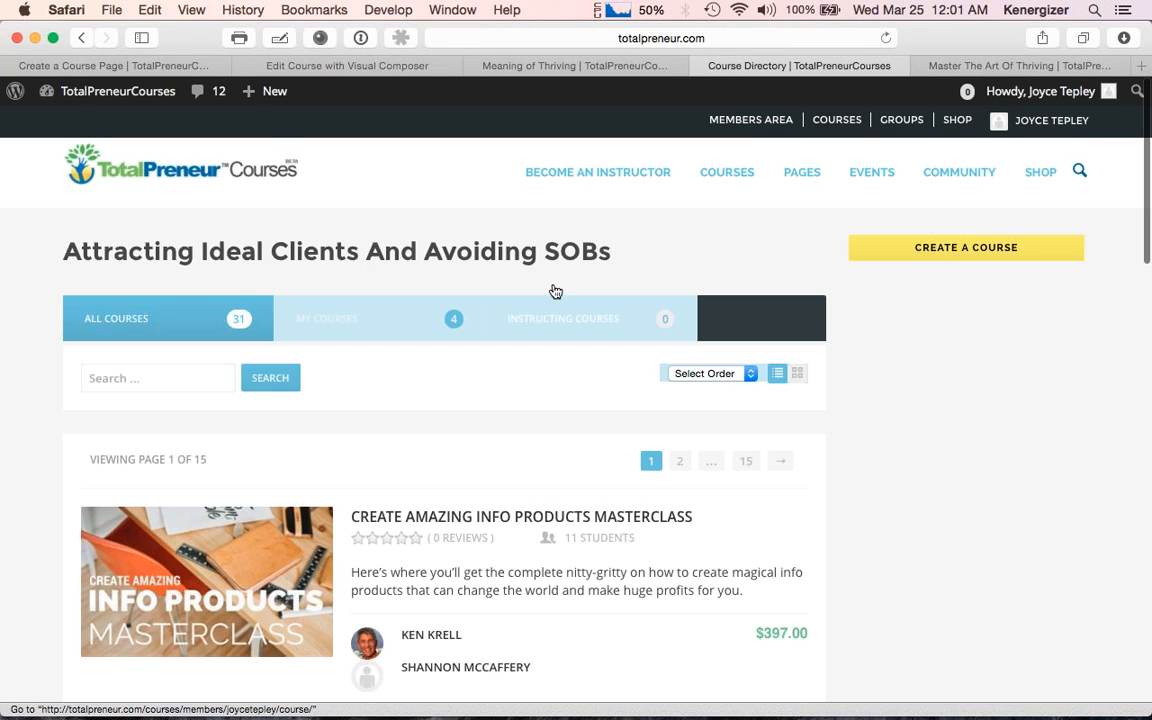
left_click(573, 68)
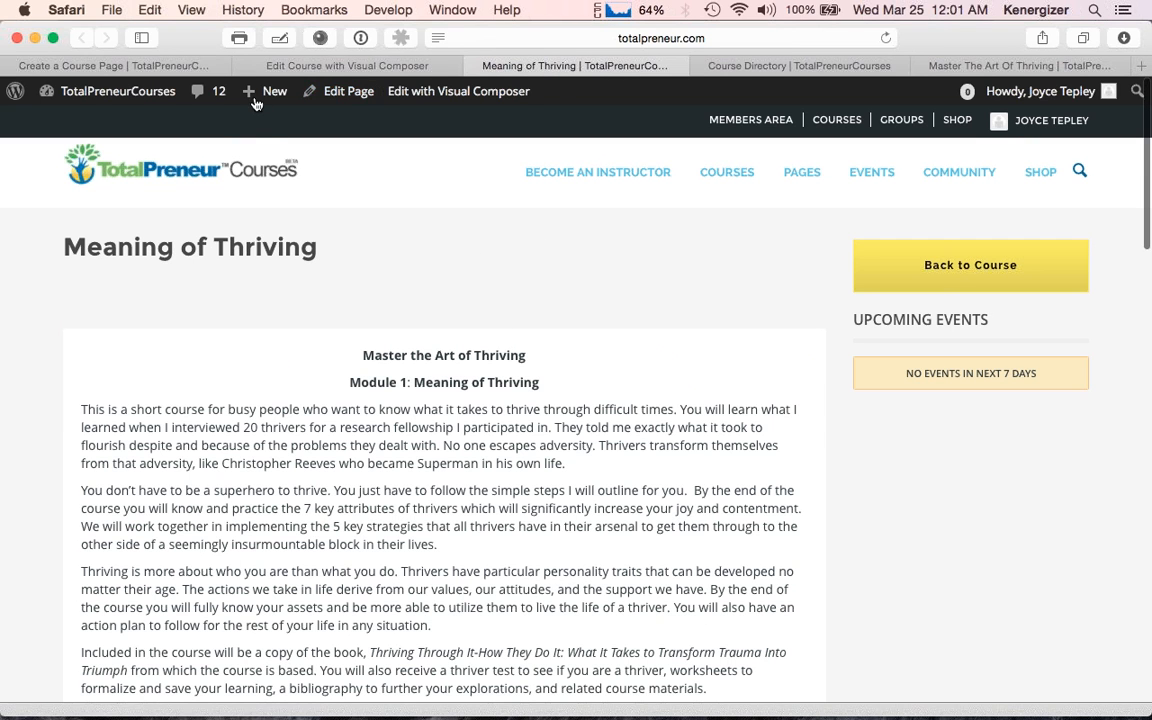
left_click(306, 66)
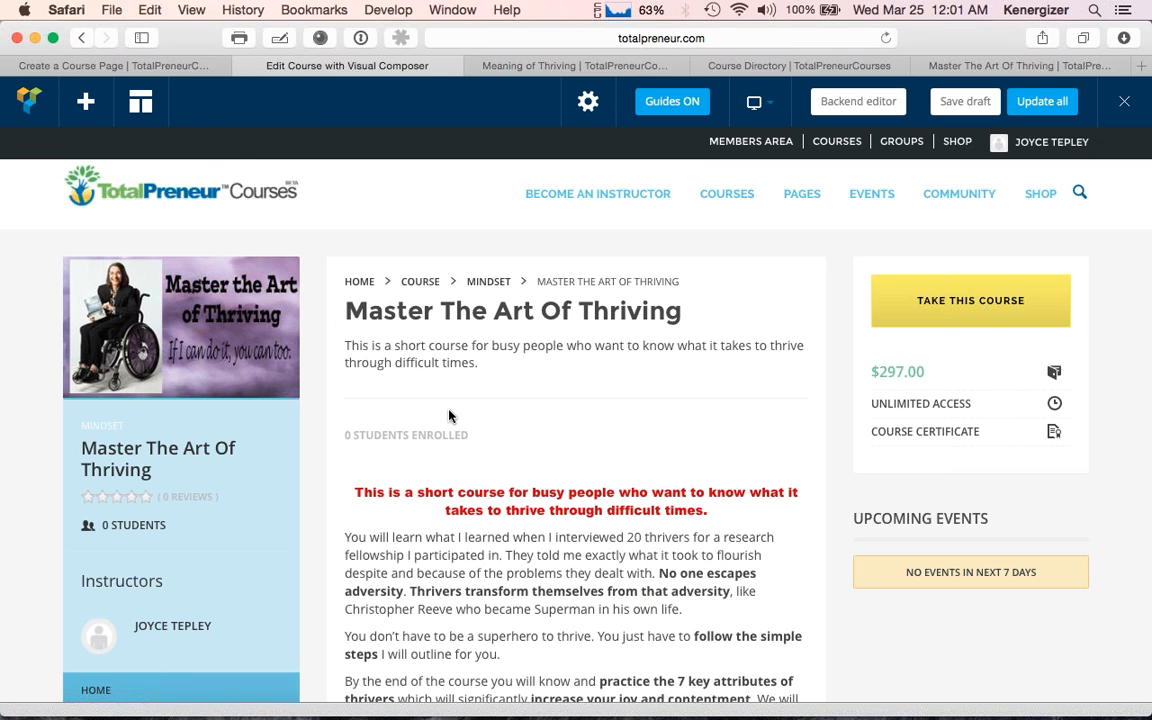
scroll(449, 416, "down", 3)
scroll(449, 416, "up", 2)
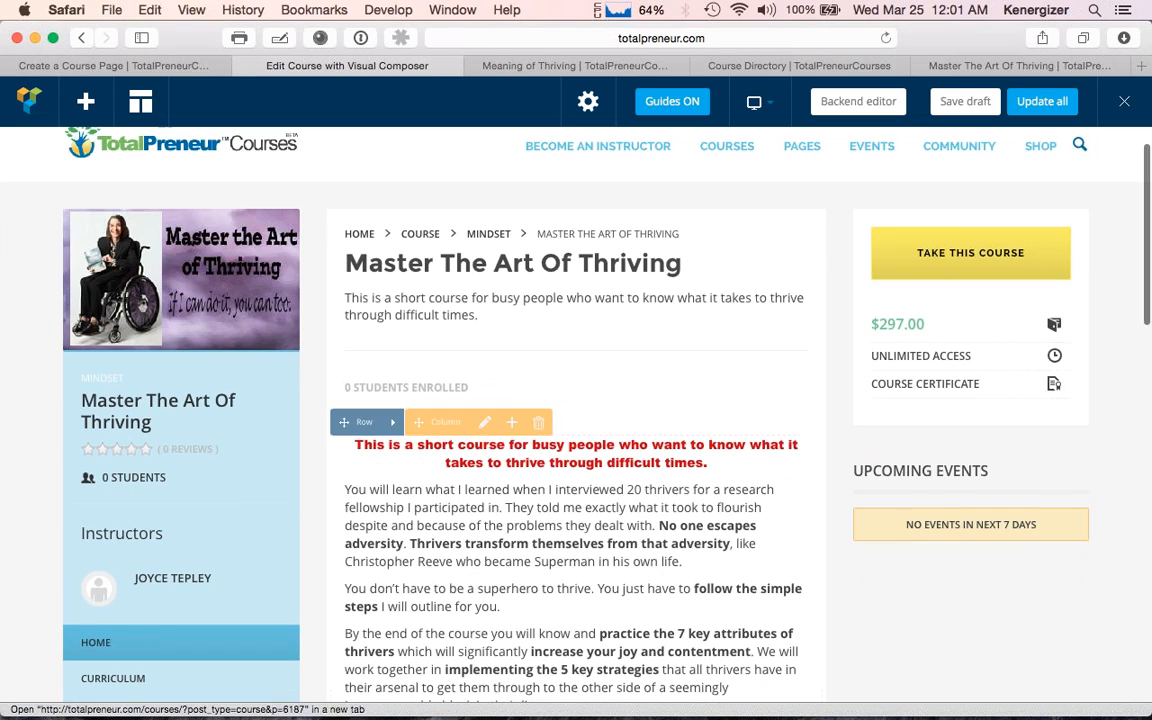
left_click(139, 62)
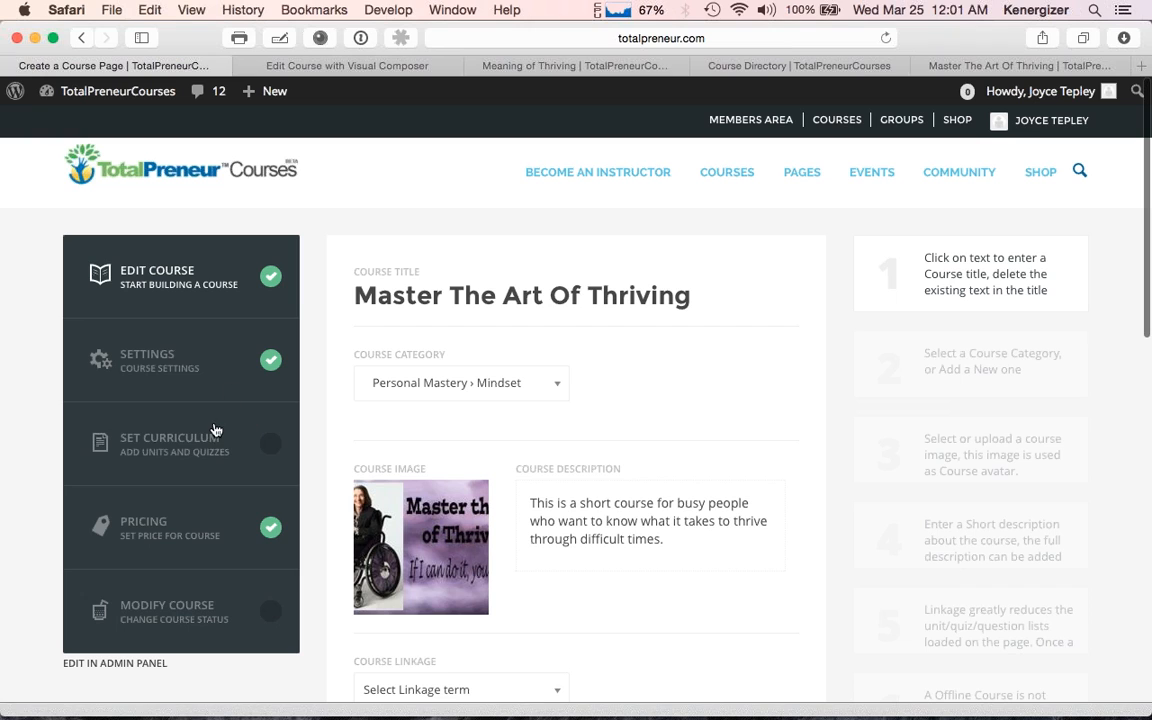
left_click(200, 452)
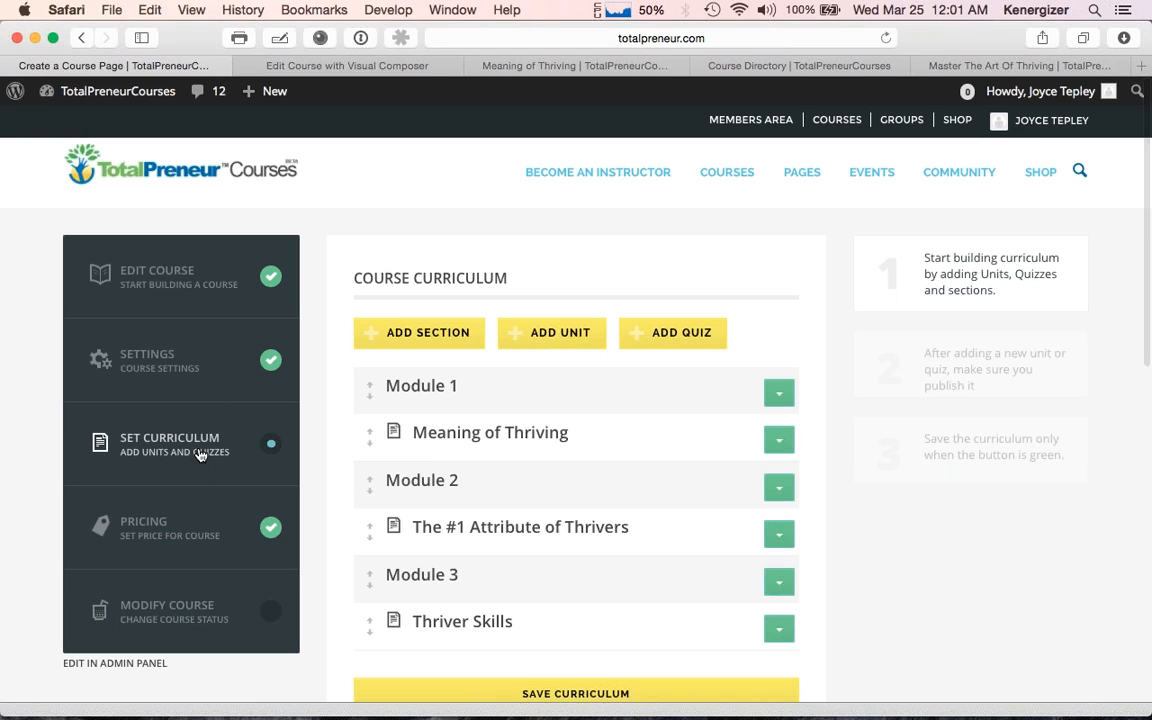